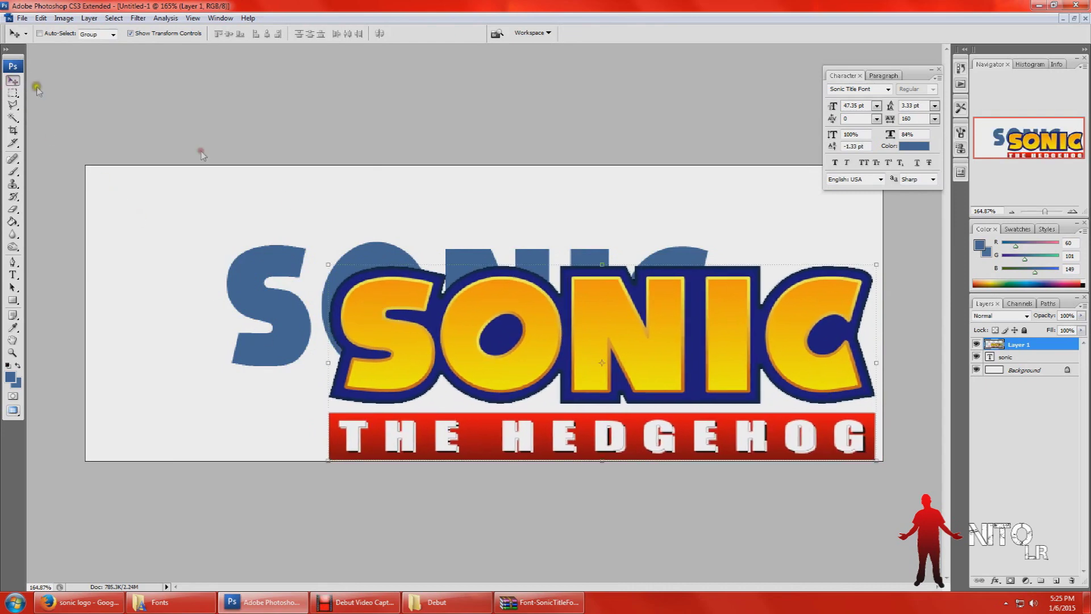
# - Scale the reference Sonic the Hedgehog logo down to about 50.7% in the canvas's lower-right corner and apply the transformation
pyautogui.moveTo(328, 263); pyautogui.dragTo(591, 381)
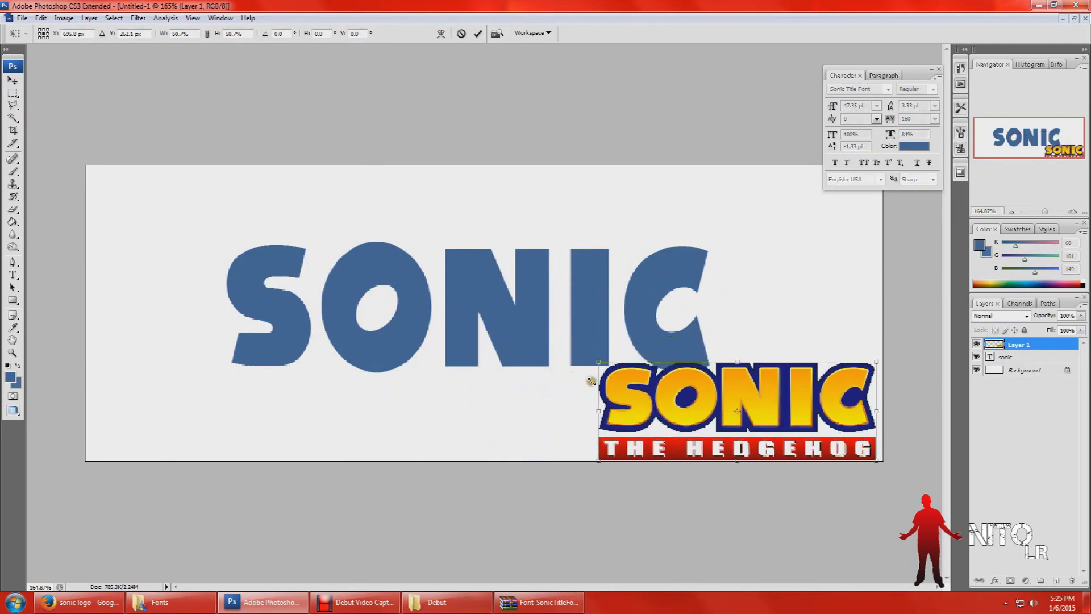
pyautogui.click(13, 92)
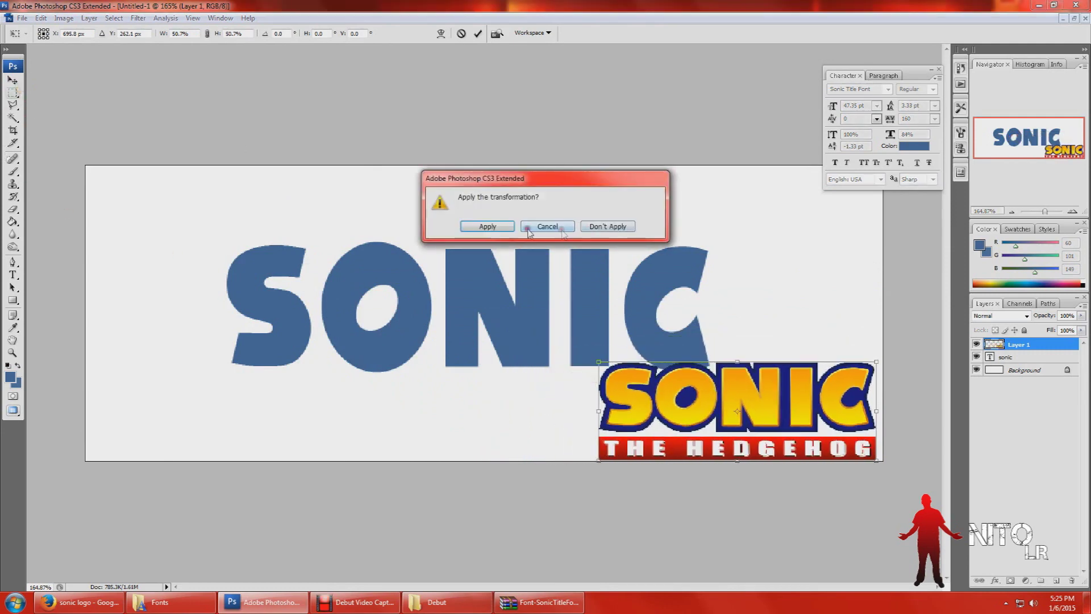
pyautogui.click(504, 224)
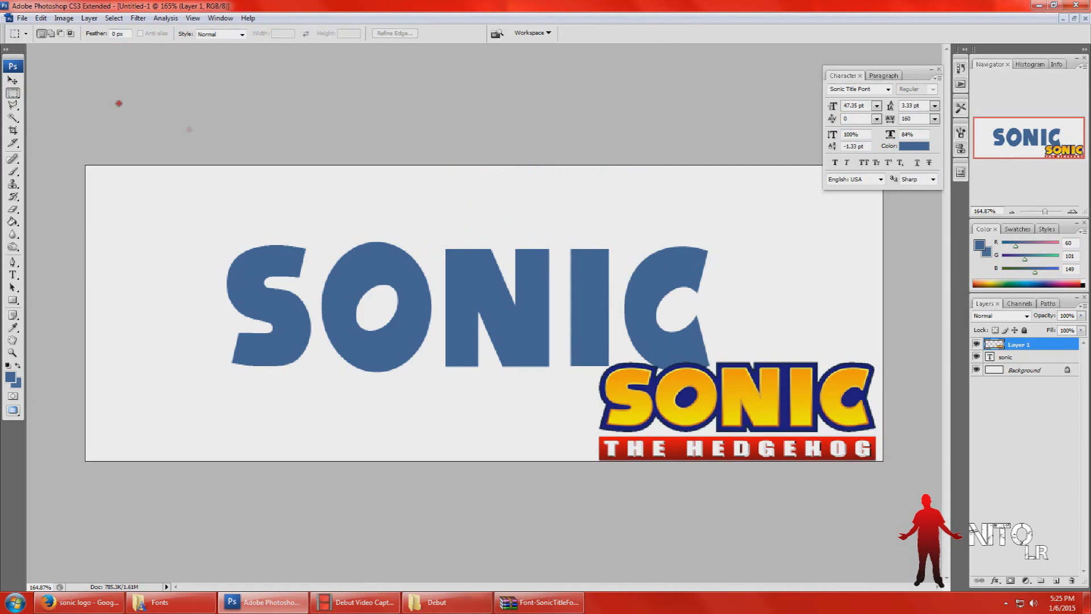
# - Move the blue sonic text layer up and to the left on the canvas, clear of the reference logo
pyautogui.click(1015, 357)
pyautogui.click(12, 80)
pyautogui.moveTo(341, 283); pyautogui.dragTo(266, 250)
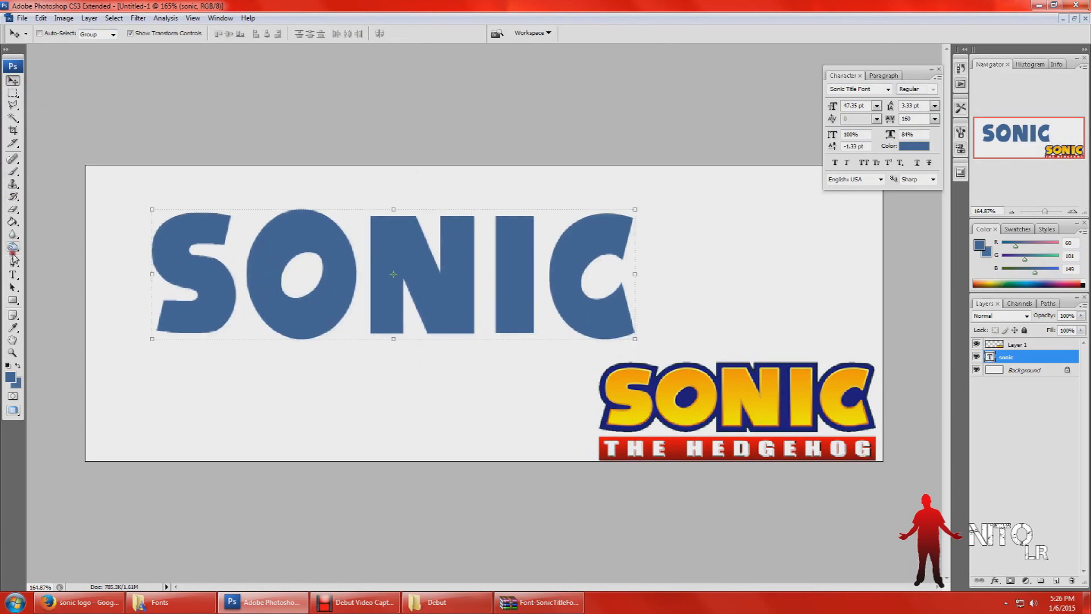
# - Set the sonic text's vertical scale to 86%, horizontal scale to 81% and tracking to 100
pyautogui.click(13, 275)
pyautogui.moveTo(623, 295); pyautogui.dragTo(179, 277)
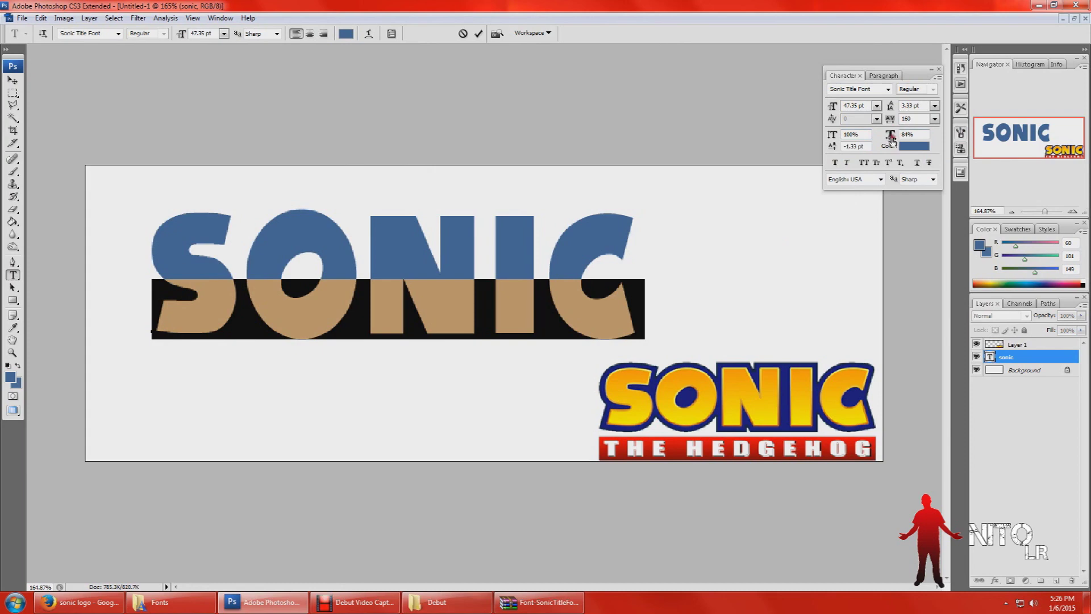
pyautogui.moveTo(833, 138); pyautogui.dragTo(824, 138)
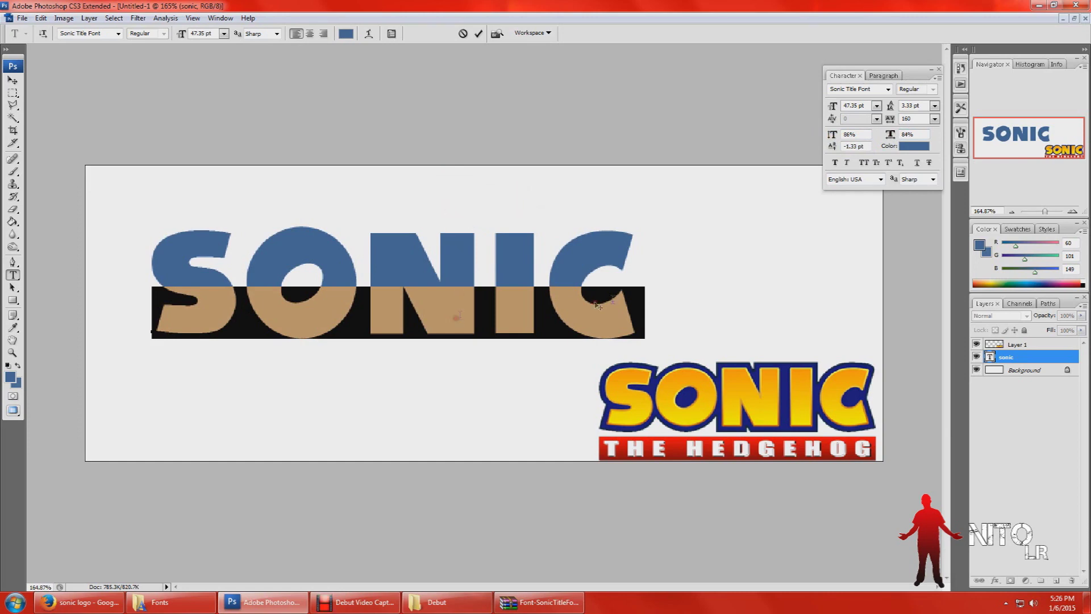
pyautogui.moveTo(889, 140)
pyautogui.mouseDown()
pyautogui.moveTo(831, 123)
pyautogui.moveTo(888, 123)
pyautogui.mouseUp()
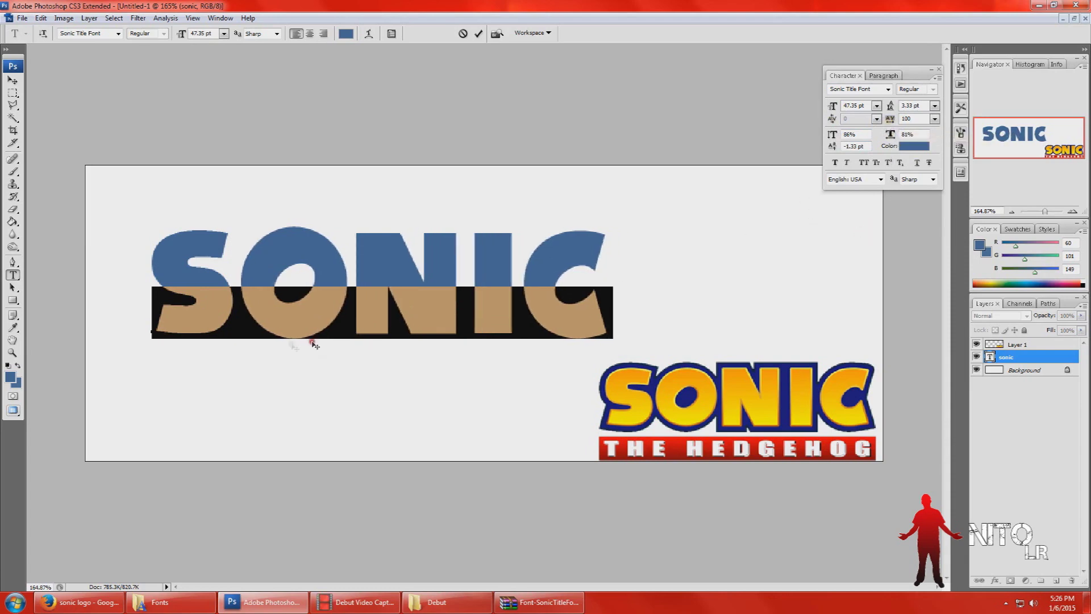
pyautogui.click(478, 351)
pyautogui.click(575, 288)
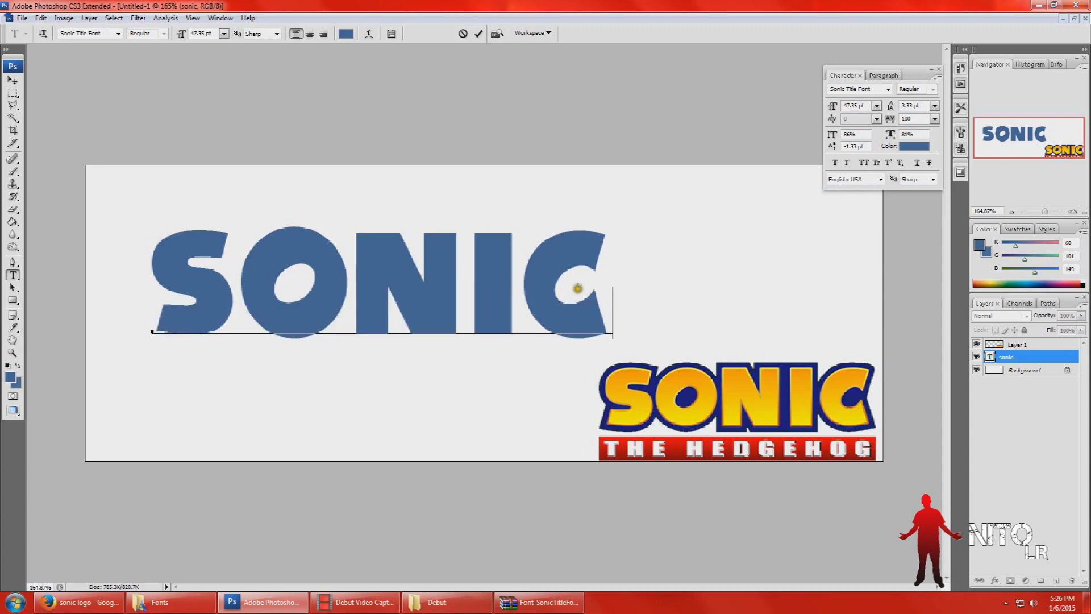
pyautogui.click(615, 303)
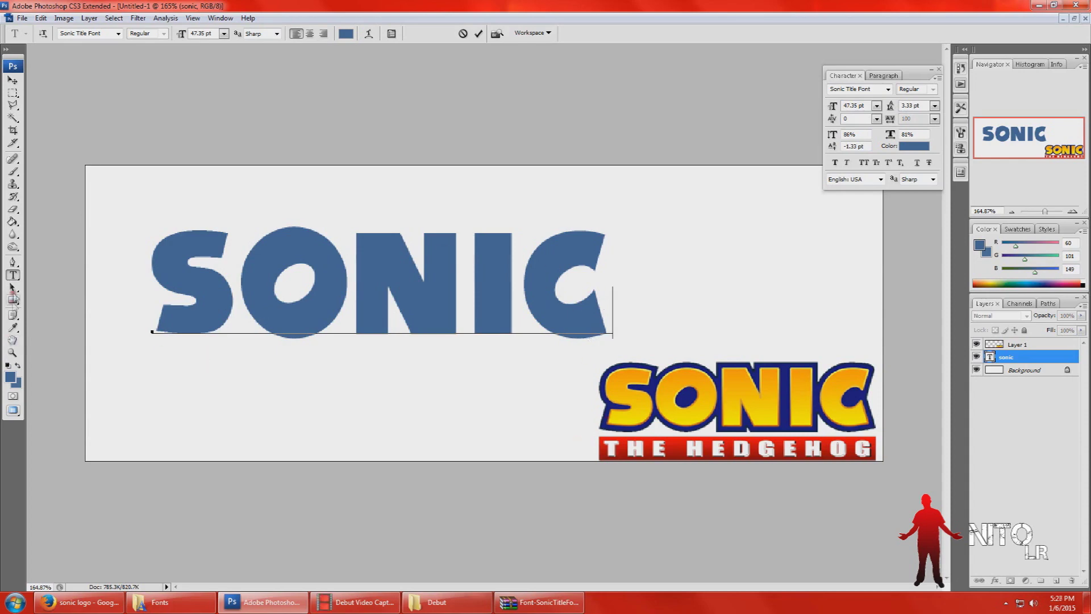
pyautogui.click(1032, 362)
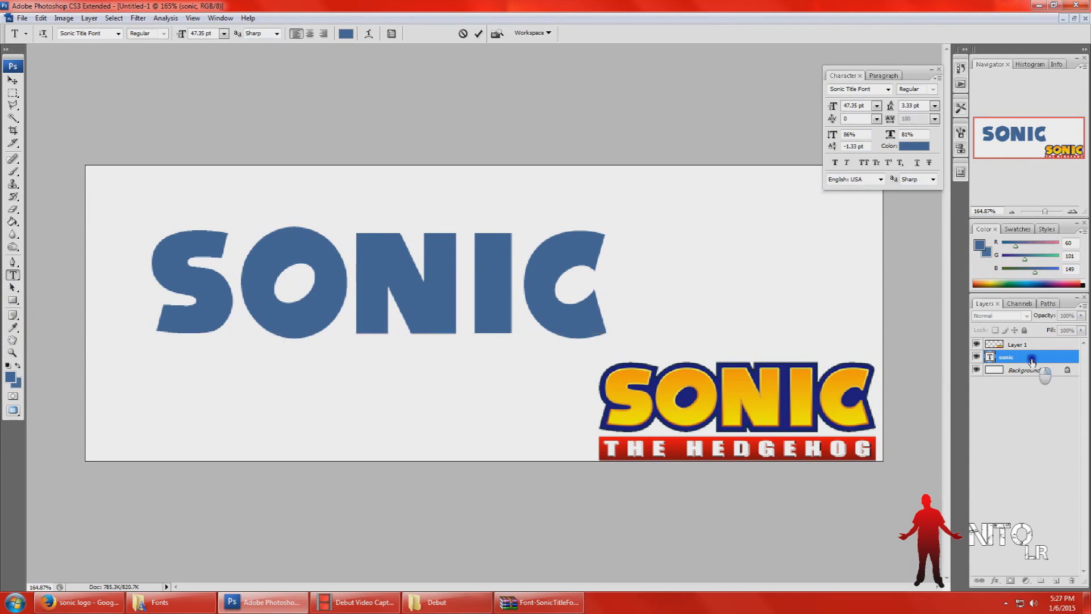
# - Add a gradient overlay to the sonic text layer, running from yellow to orange with both colours sampled from the reference logo
pyautogui.rightClick(1018, 359)
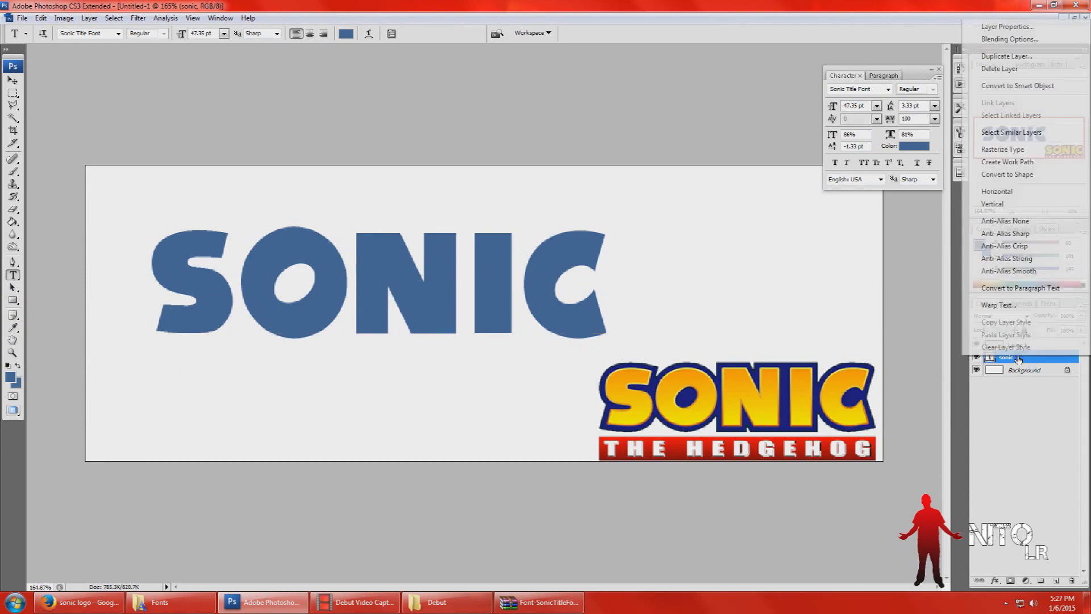
pyautogui.click(1023, 38)
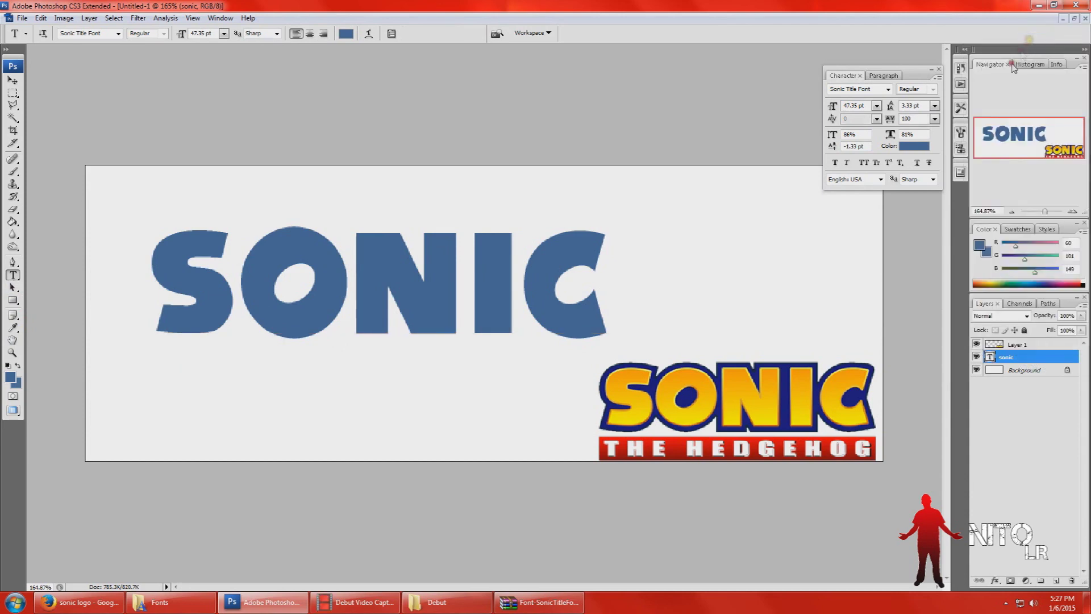
pyautogui.moveTo(873, 309); pyautogui.dragTo(725, 26)
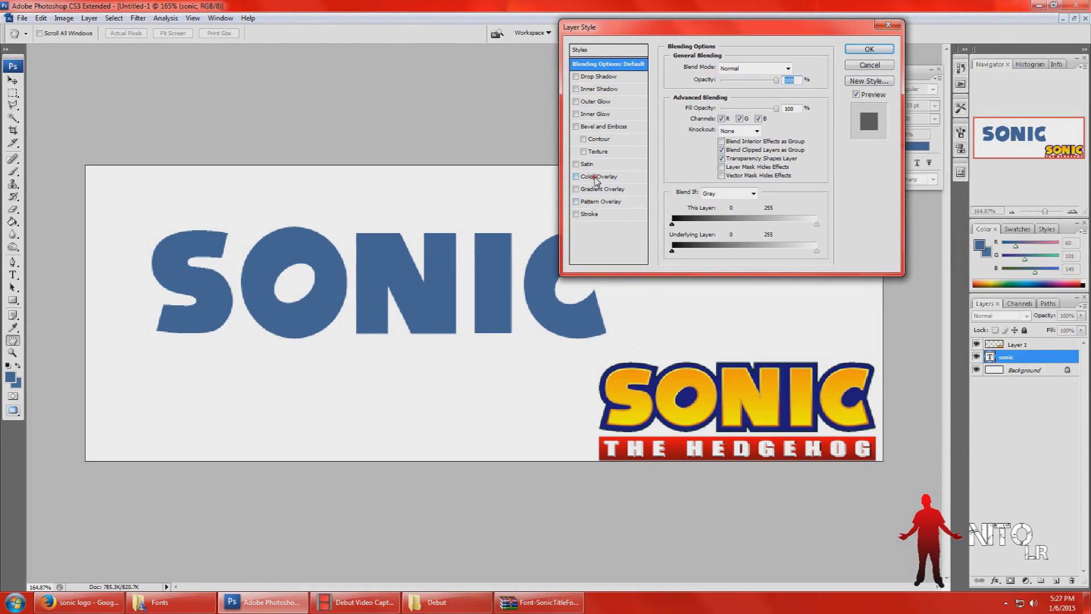
pyautogui.click(603, 189)
pyautogui.click(732, 94)
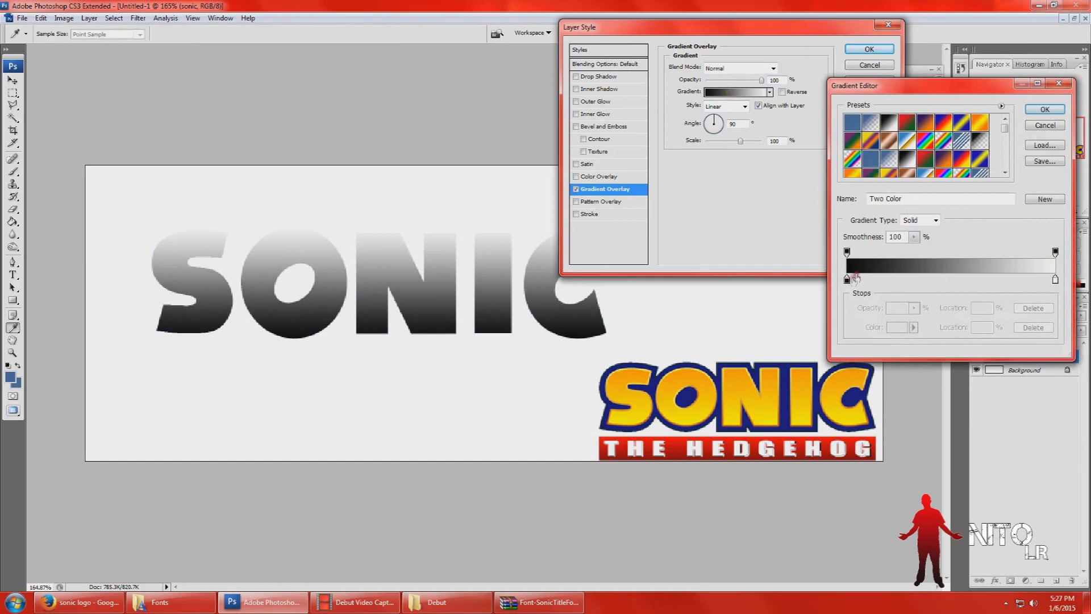
pyautogui.click(846, 280)
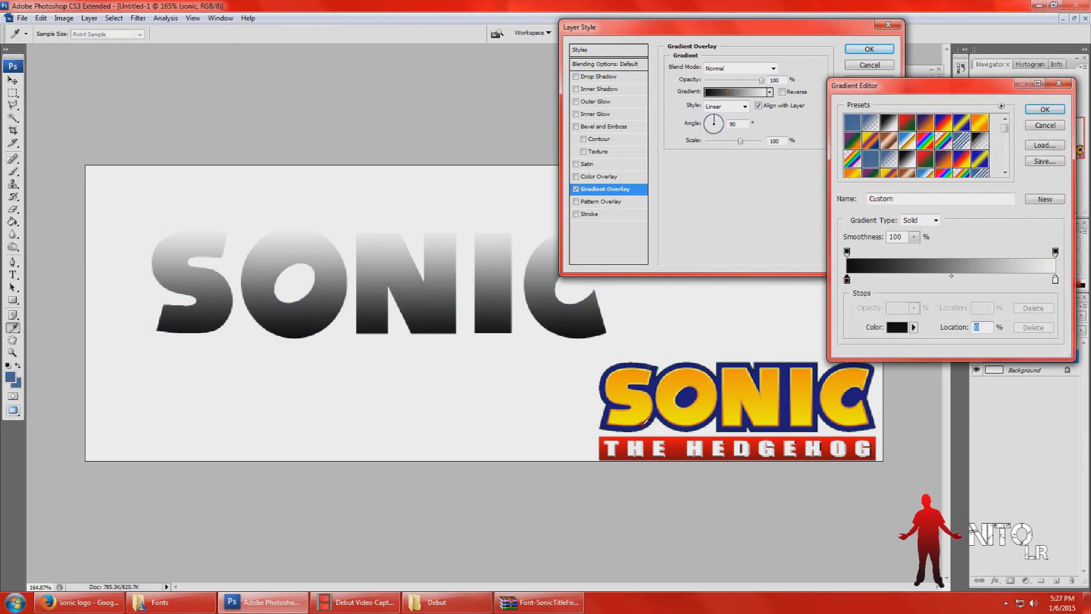
pyautogui.click(624, 422)
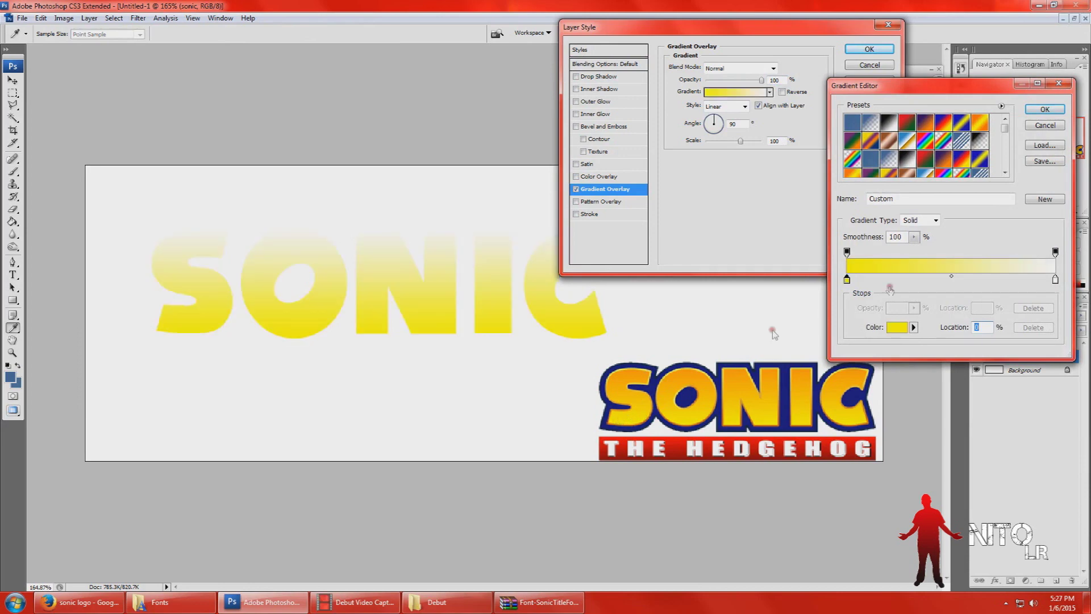
pyautogui.click(1055, 279)
pyautogui.click(688, 369)
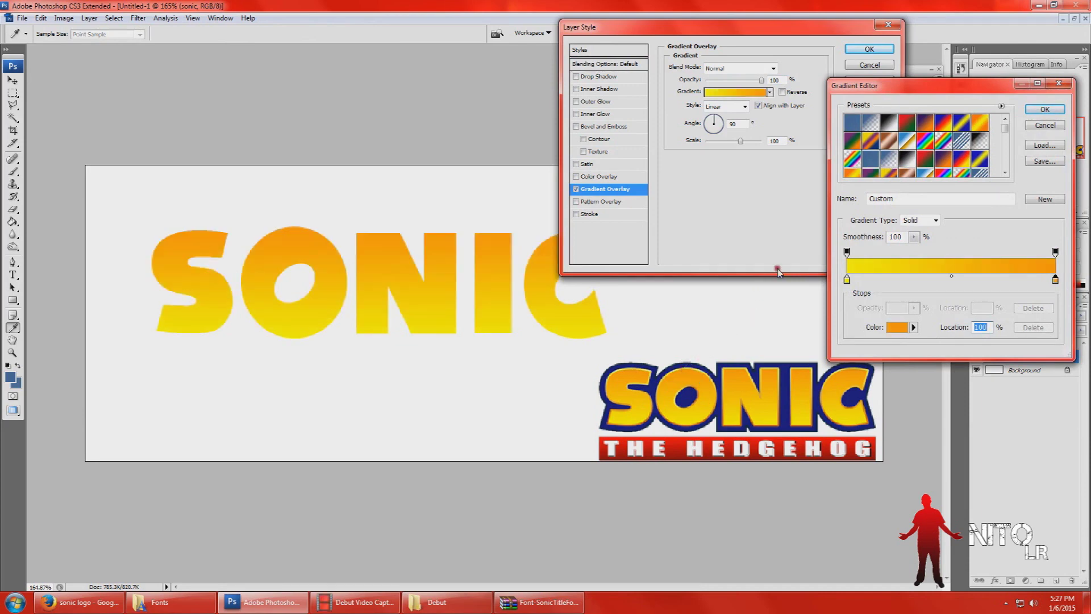
pyautogui.click(1042, 110)
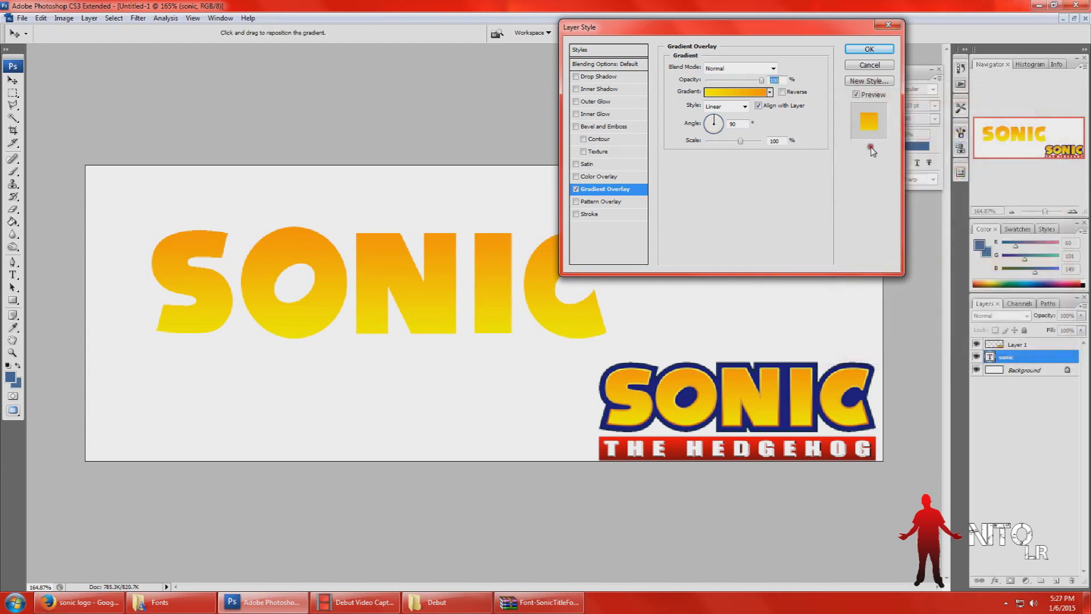
# - Add a stroke to the sonic text layer and set its fill type to Gradient
pyautogui.click(589, 239)
pyautogui.click(575, 215)
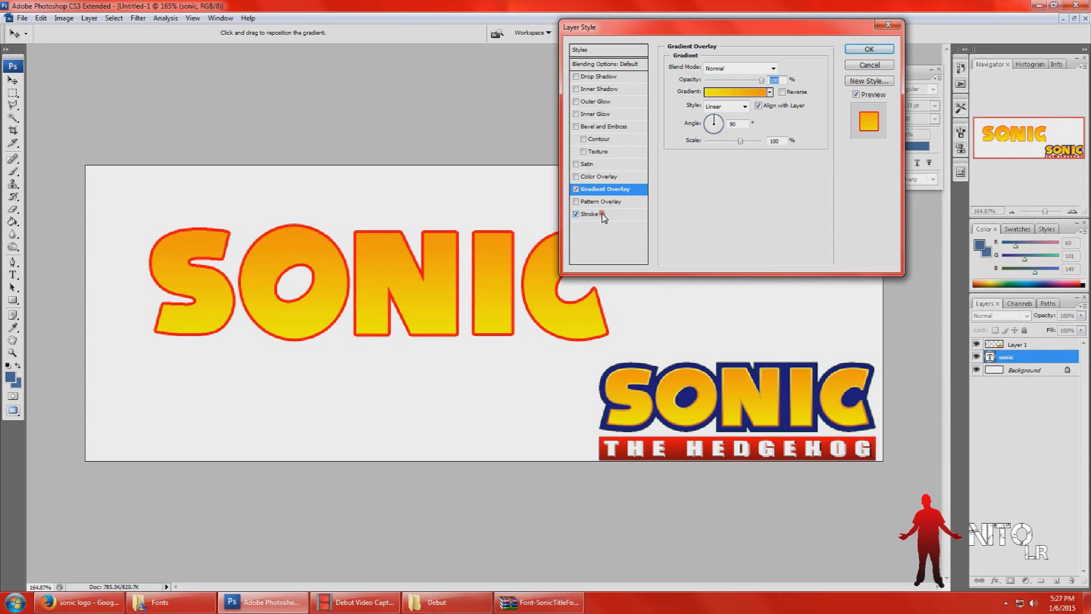
pyautogui.click(594, 215)
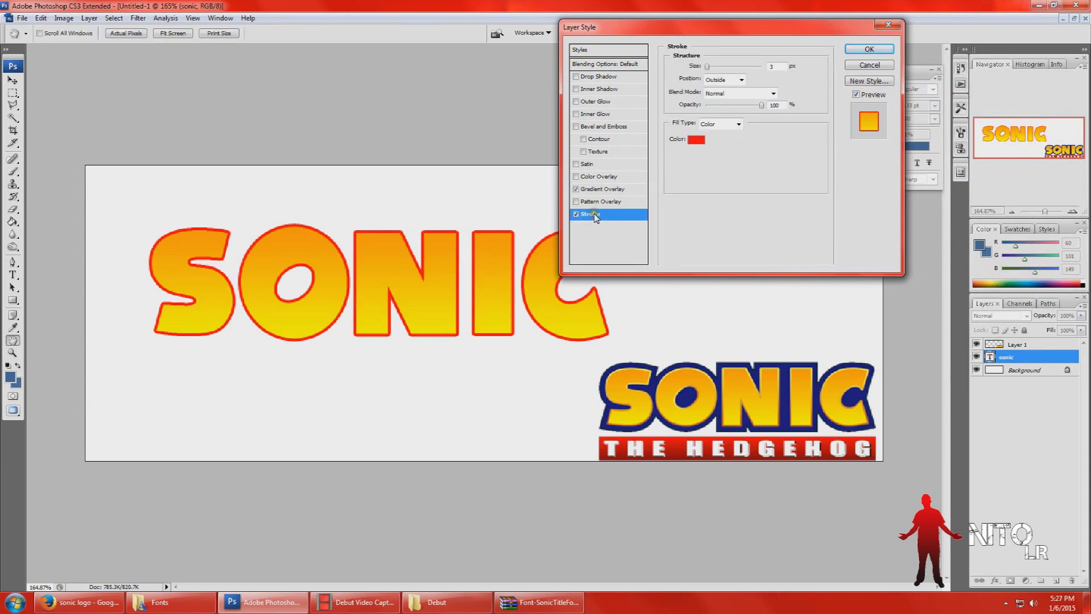
pyautogui.click(740, 125)
pyautogui.click(736, 142)
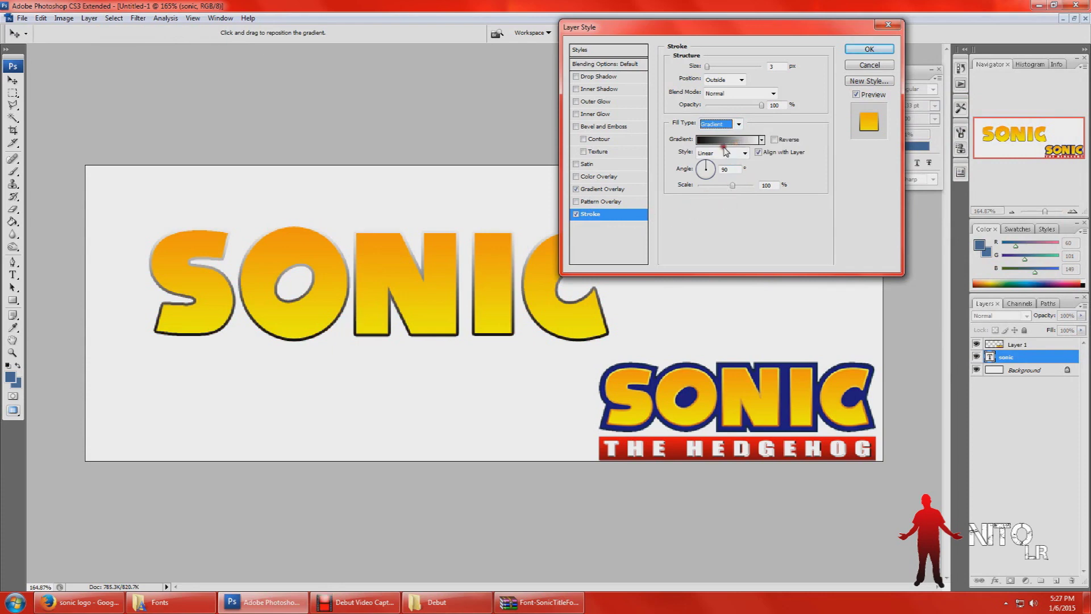
pyautogui.click(723, 167)
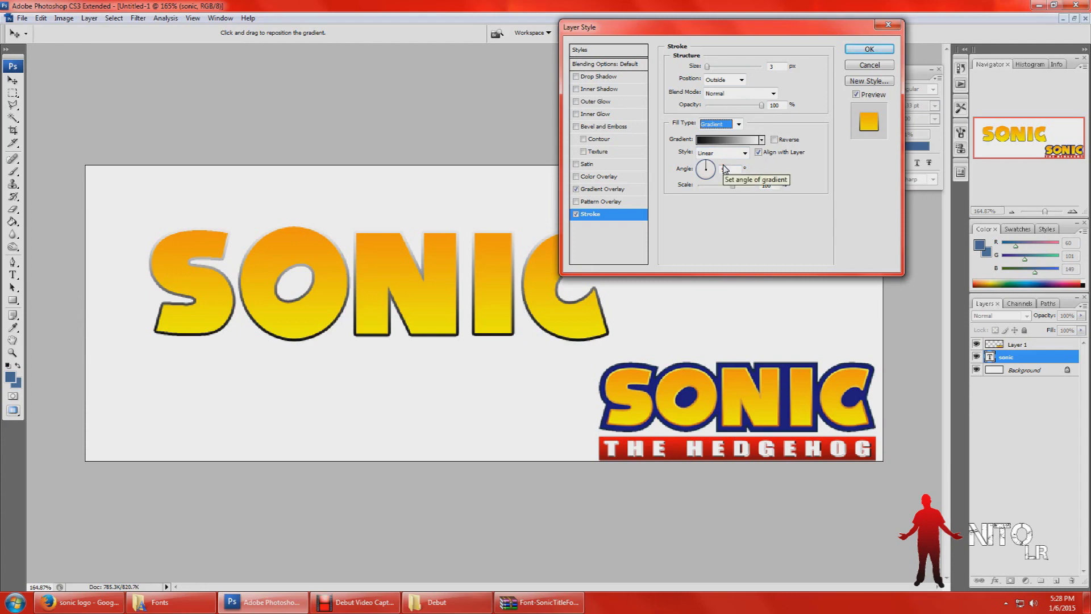
pyautogui.click(734, 158)
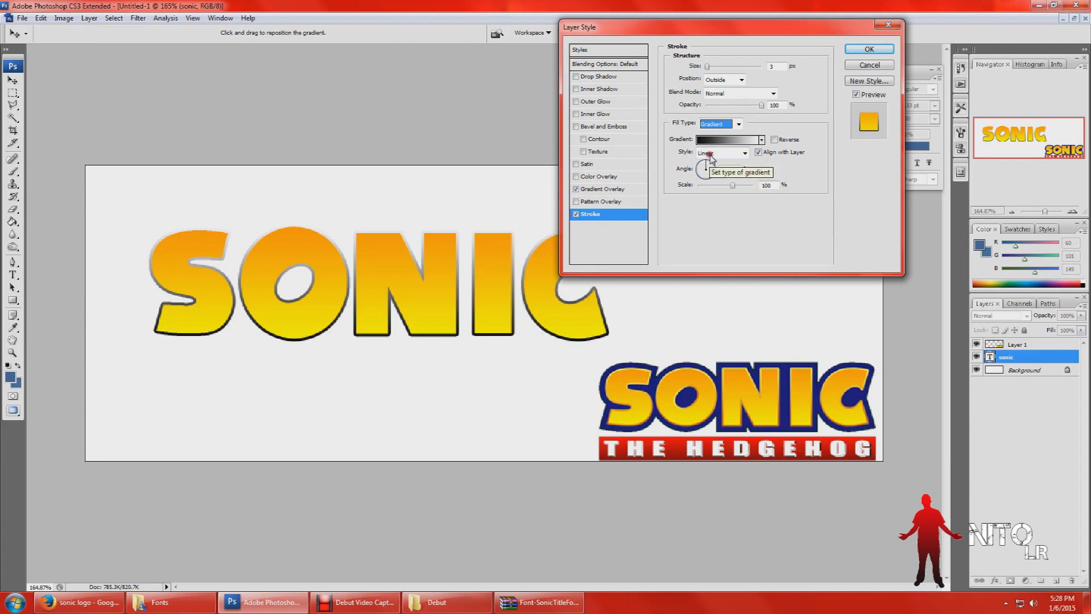
# - Set the stroke gradient's first stop to orange and its end stop to yellow, sampling both from the reference logo
pyautogui.click(721, 141)
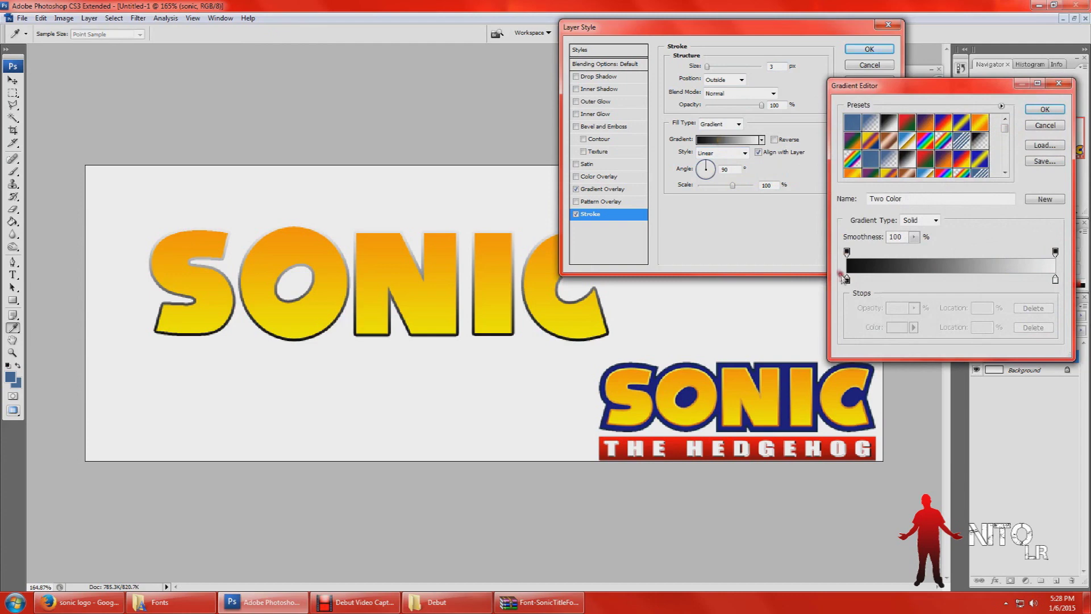
pyautogui.doubleClick(847, 280)
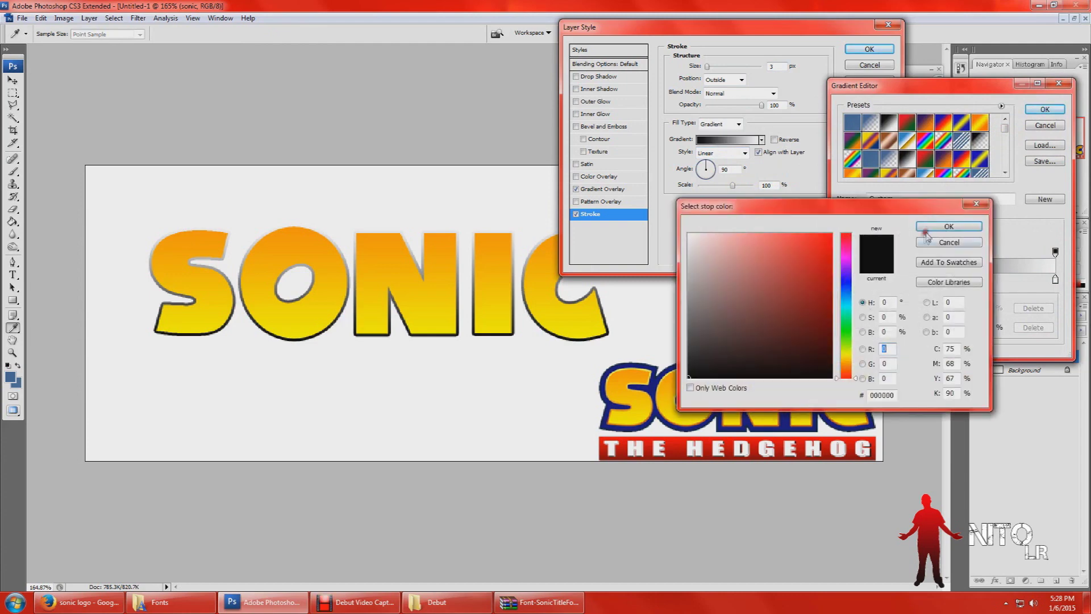
pyautogui.click(928, 227)
pyautogui.click(847, 281)
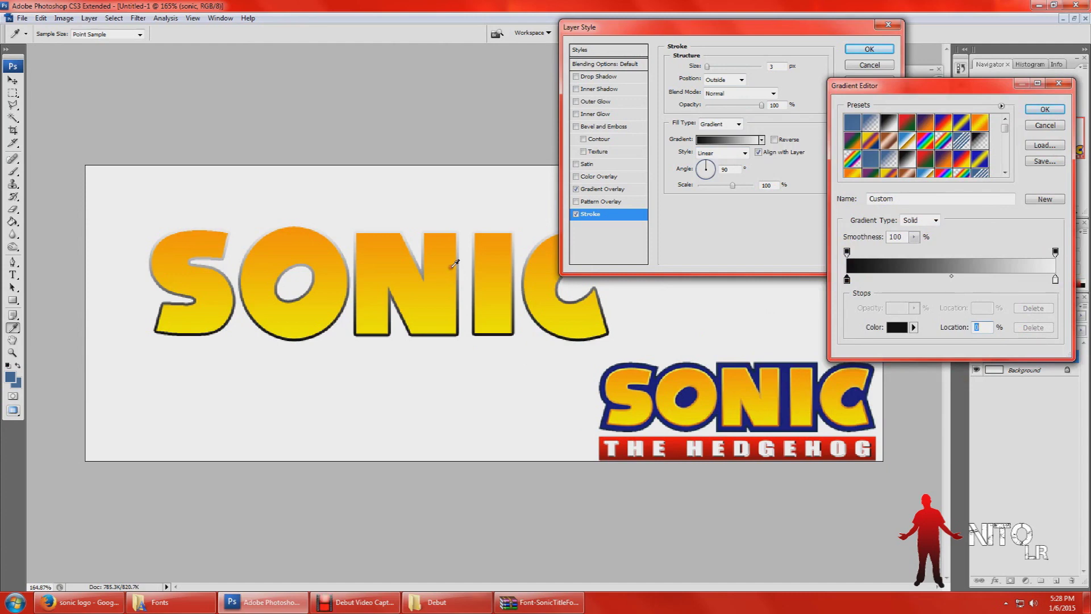
pyautogui.click(452, 231)
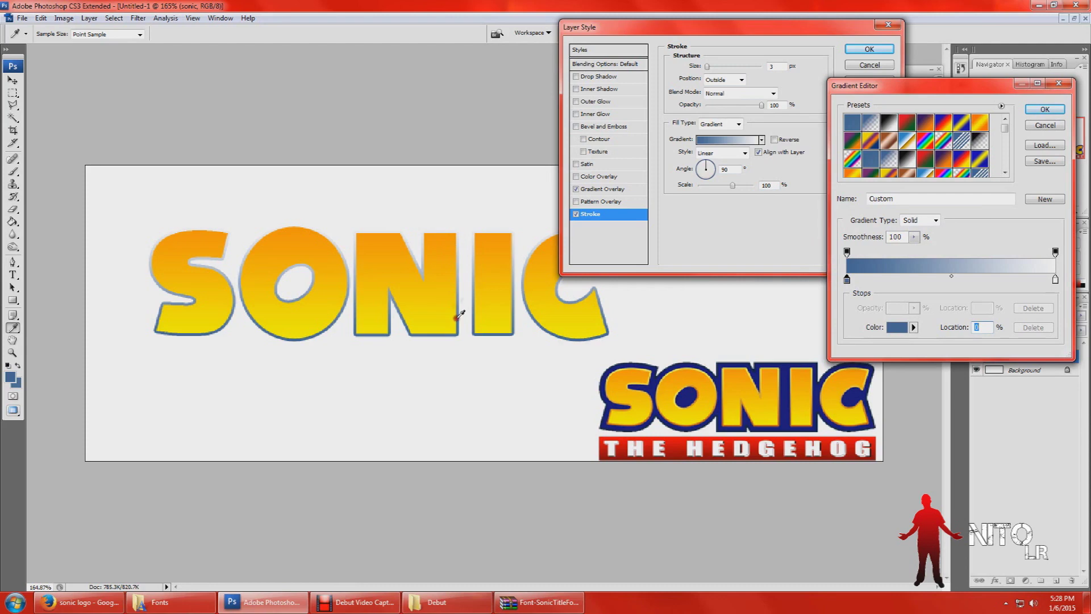
pyautogui.click(635, 371)
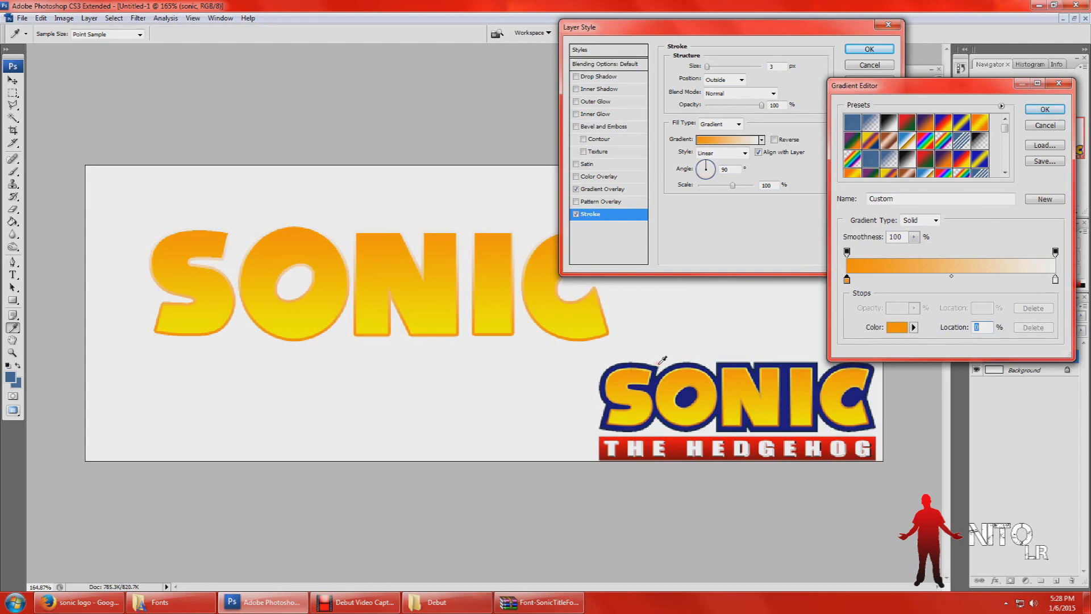
pyautogui.click(1055, 280)
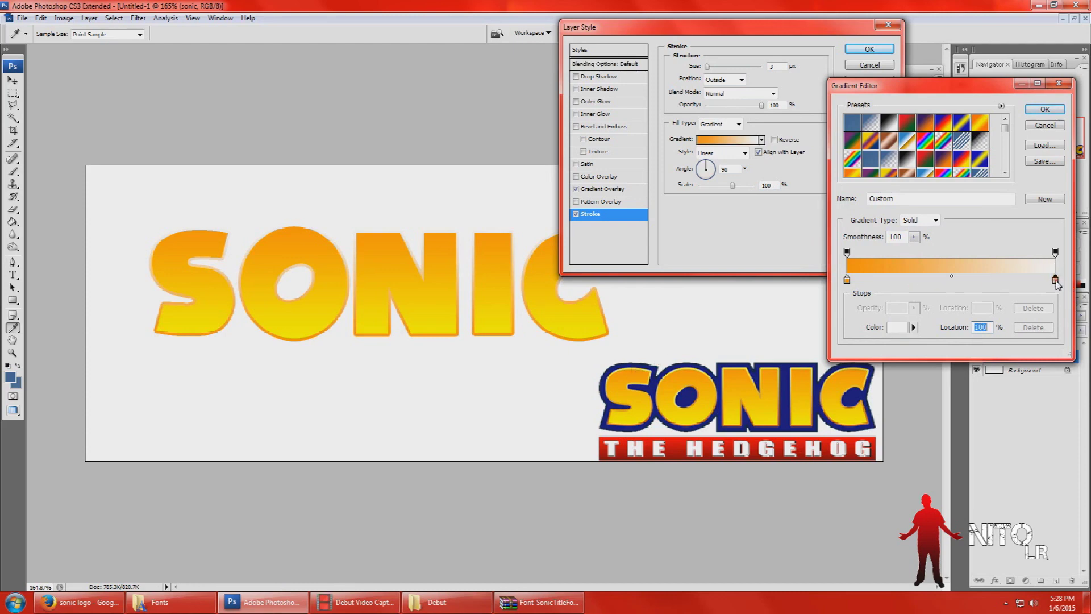
pyautogui.click(616, 420)
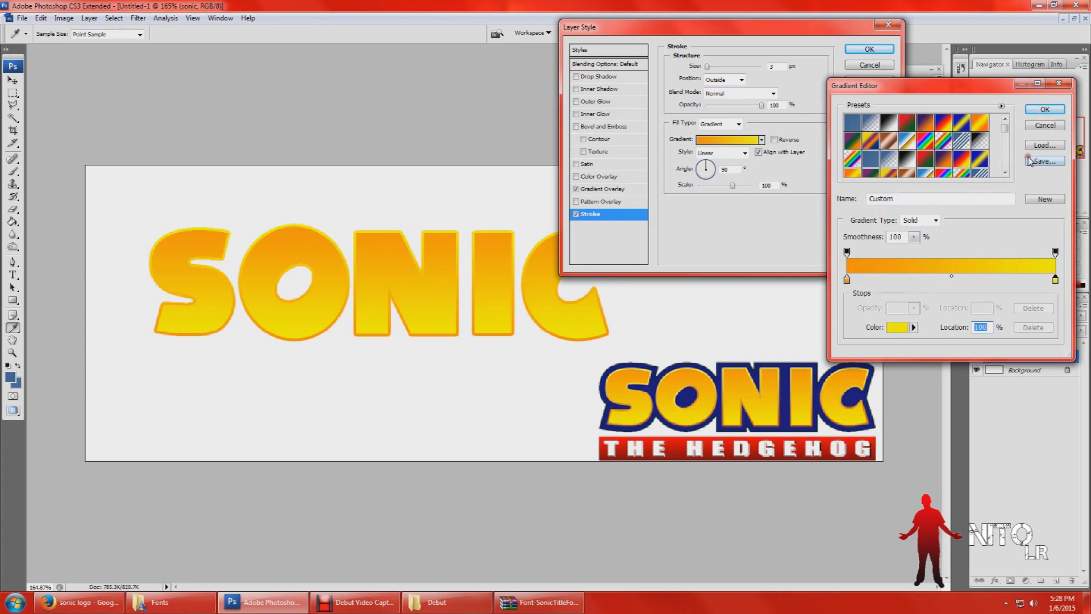
pyautogui.click(1044, 109)
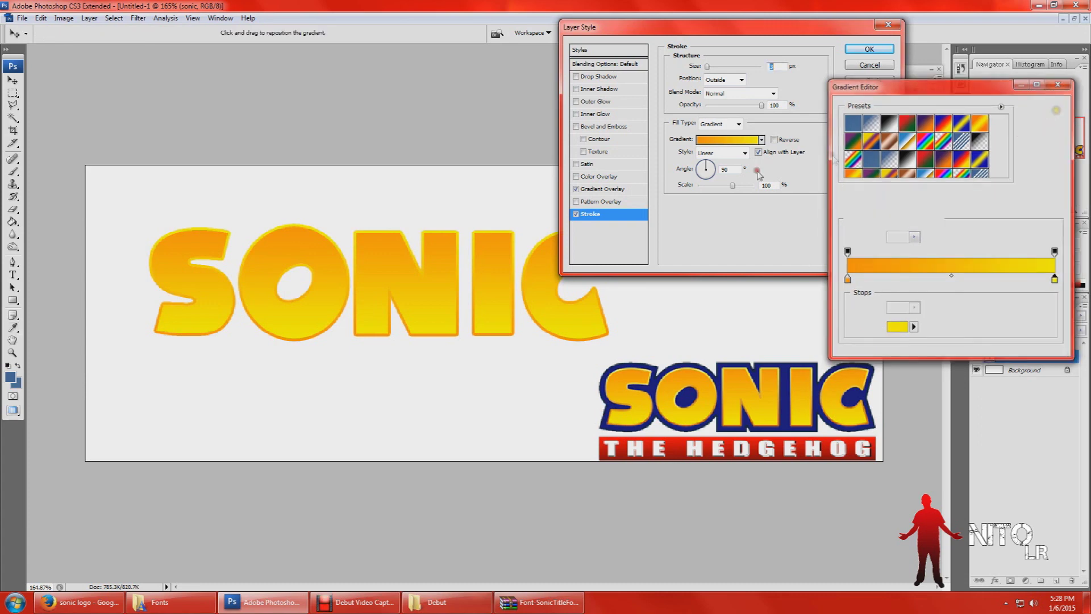
# - Turn off Align with Layer for the stroke gradient and set its angle to 77°
pyautogui.click(765, 154)
pyautogui.click(723, 167)
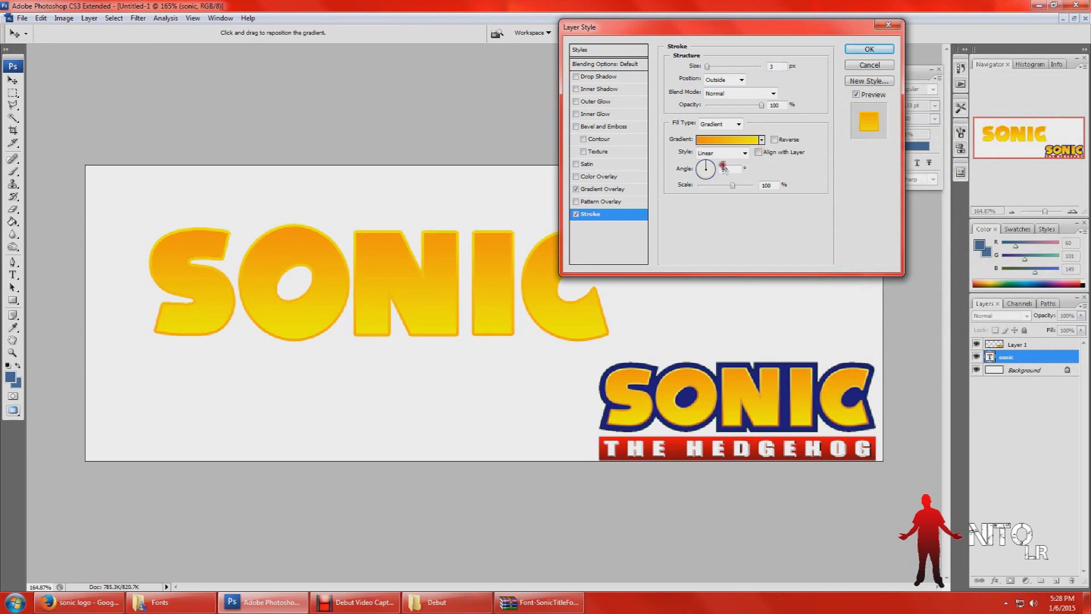
pyautogui.click(707, 162)
pyautogui.moveTo(707, 162); pyautogui.dragTo(708, 162)
pyautogui.click(708, 163)
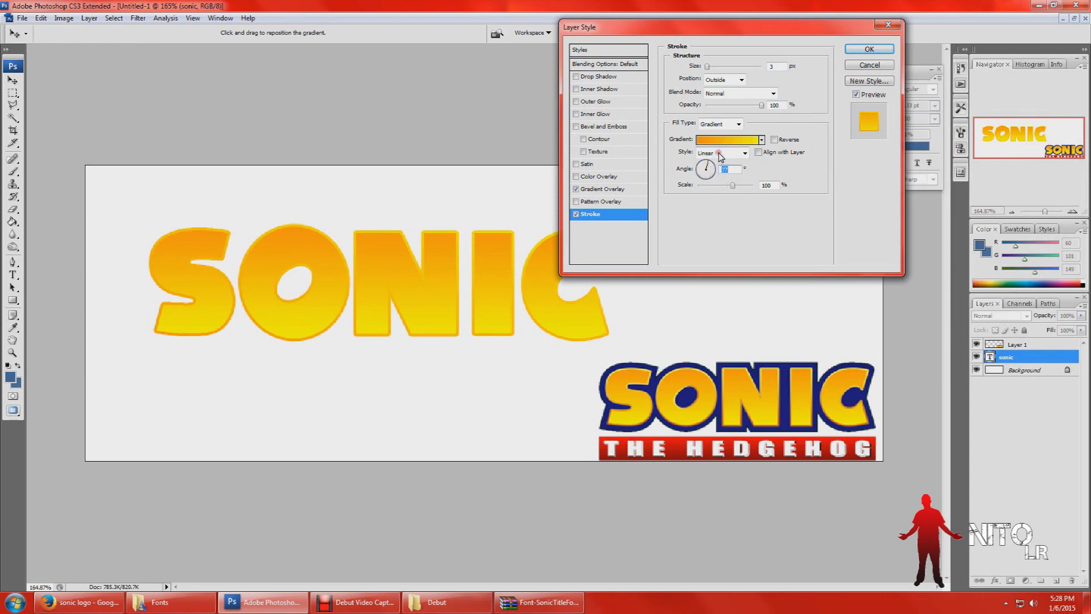
# - Try a thinner stroke around the sonic text and return its size to 3 px
pyautogui.click(708, 67)
pyautogui.moveTo(707, 67); pyautogui.dragTo(706, 66)
pyautogui.moveTo(706, 67); pyautogui.dragTo(707, 67)
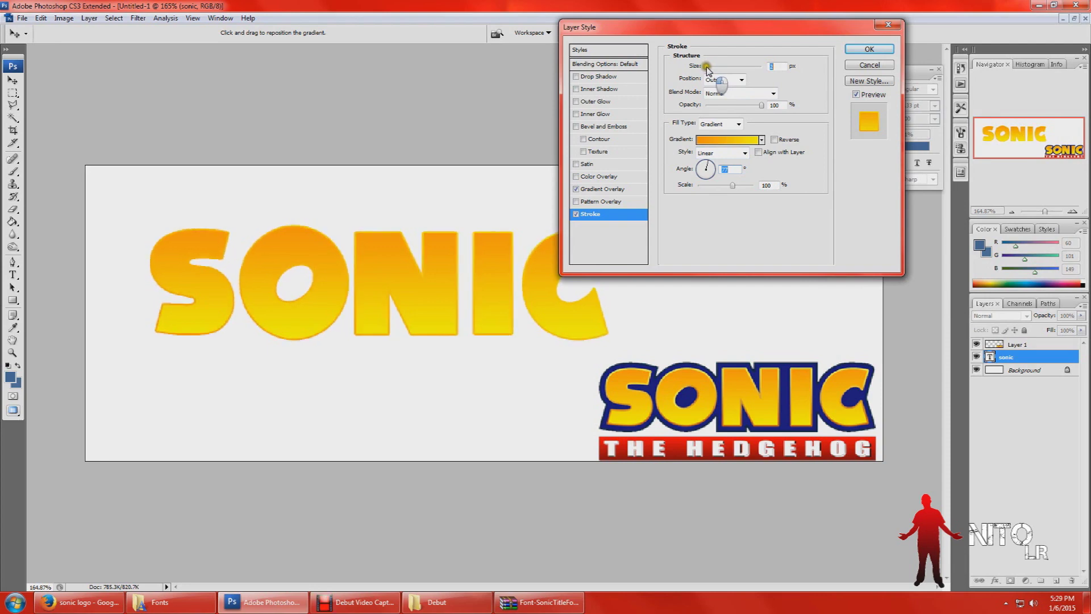
pyautogui.moveTo(707, 69); pyautogui.dragTo(709, 69)
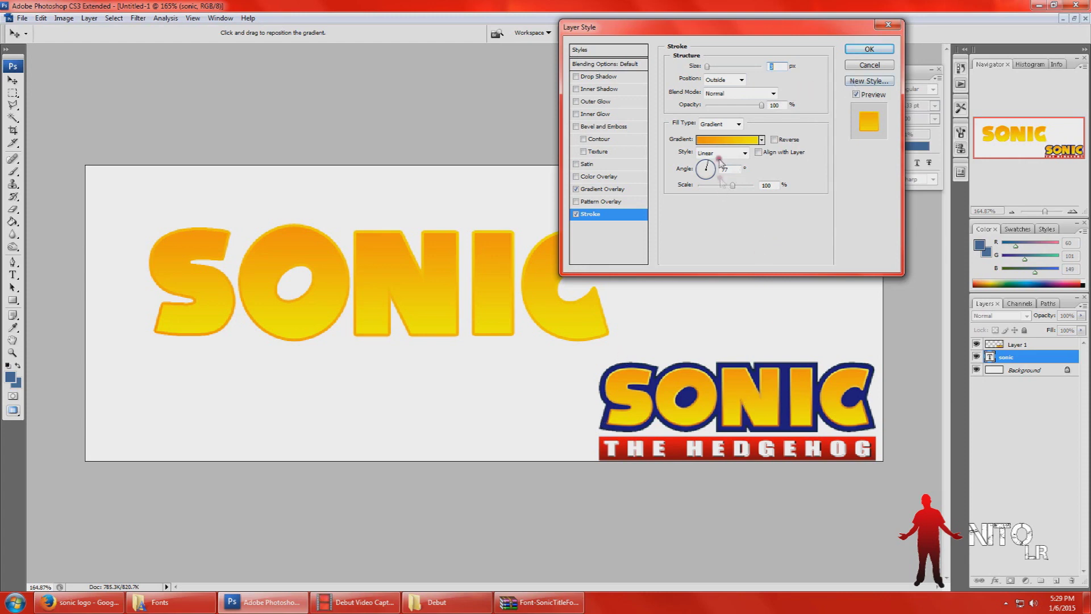
# - Resample the stroke gradient's end stop as a yellow from the upper edge of the S in the reference logo
pyautogui.click(723, 141)
pyautogui.click(725, 141)
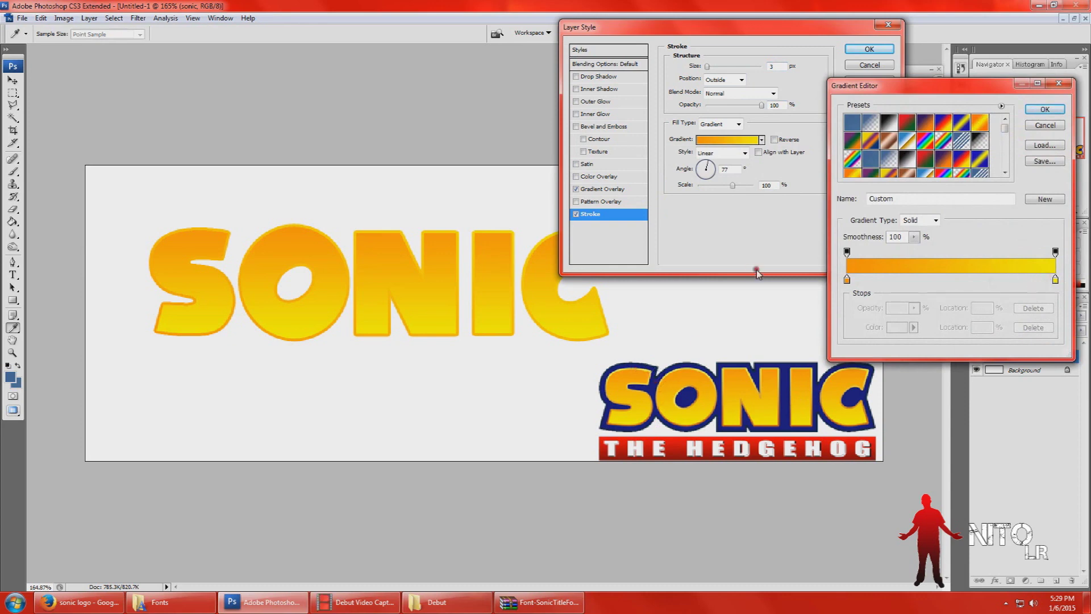
pyautogui.click(1055, 279)
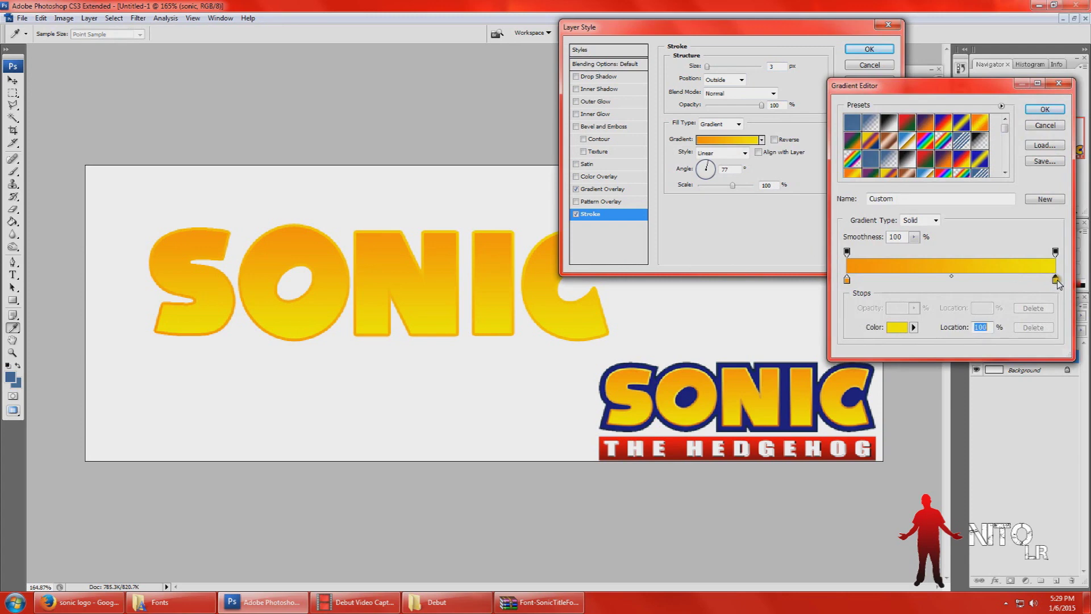
pyautogui.click(645, 369)
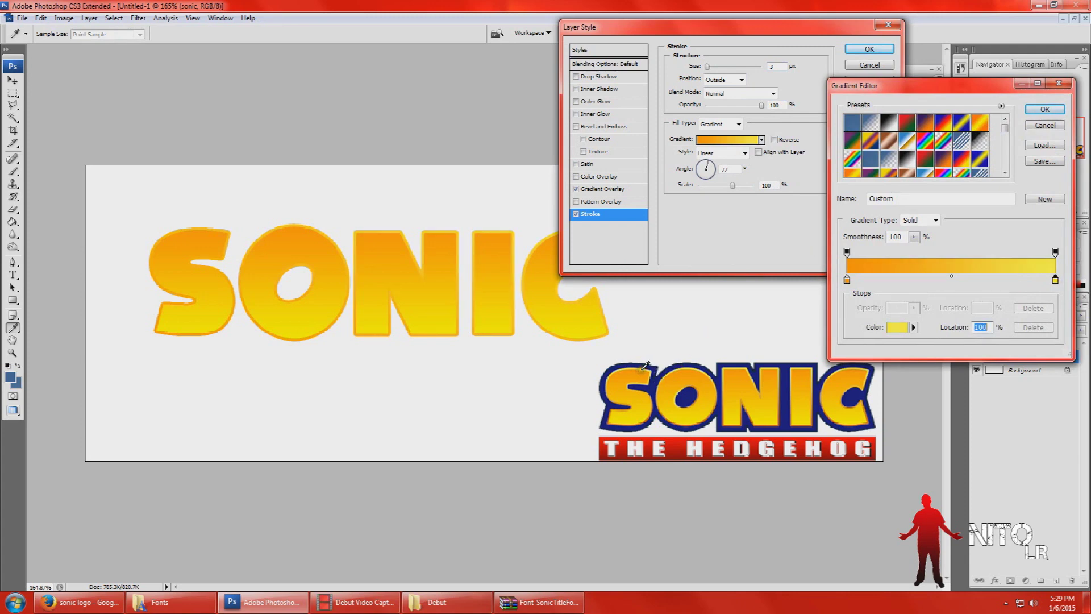
pyautogui.click(645, 367)
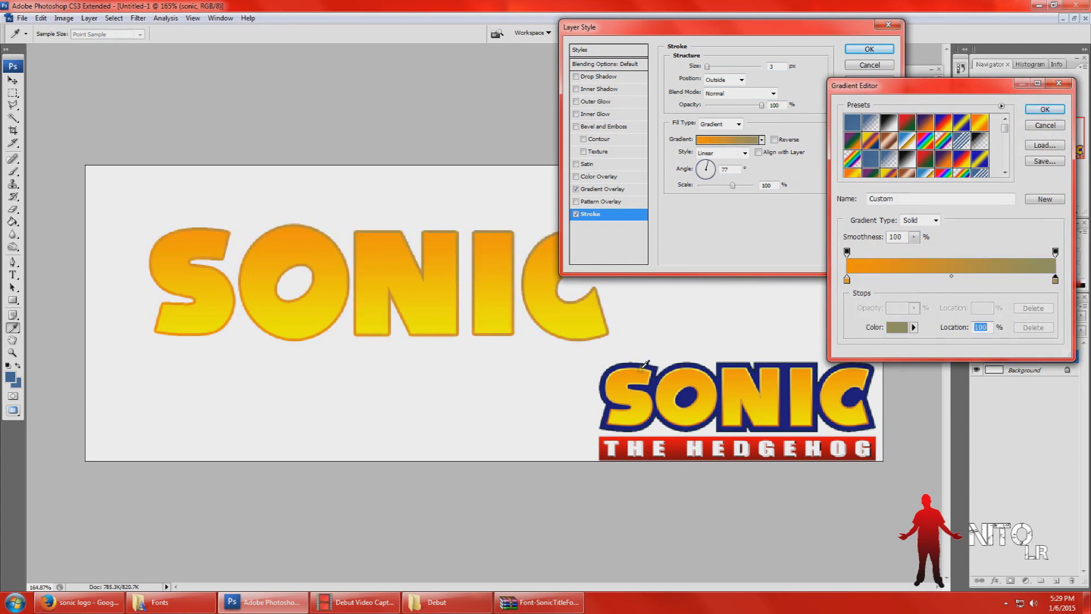
pyautogui.click(640, 368)
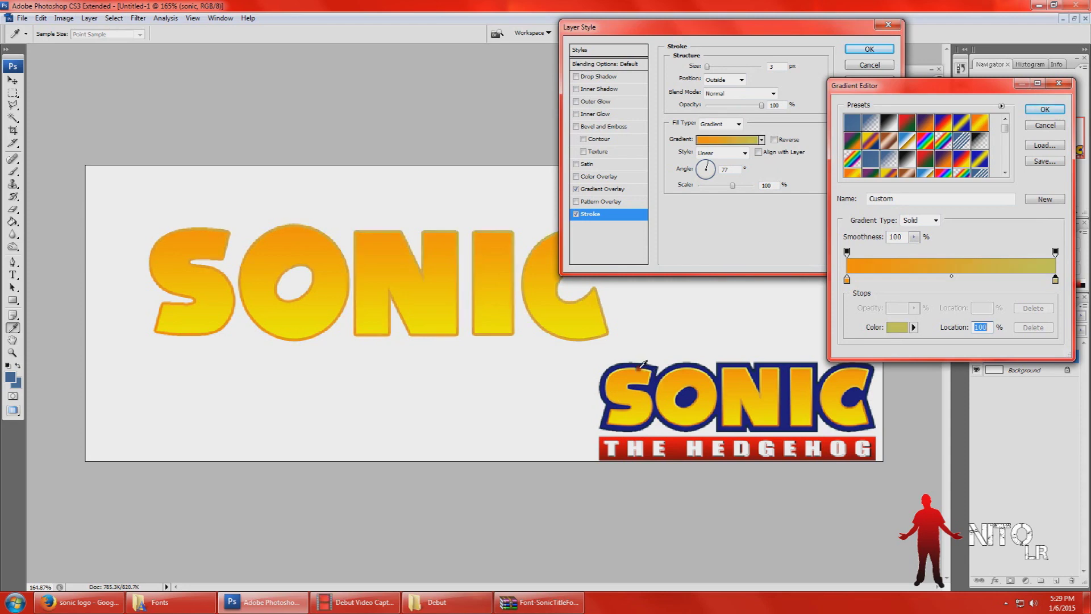
pyautogui.click(644, 367)
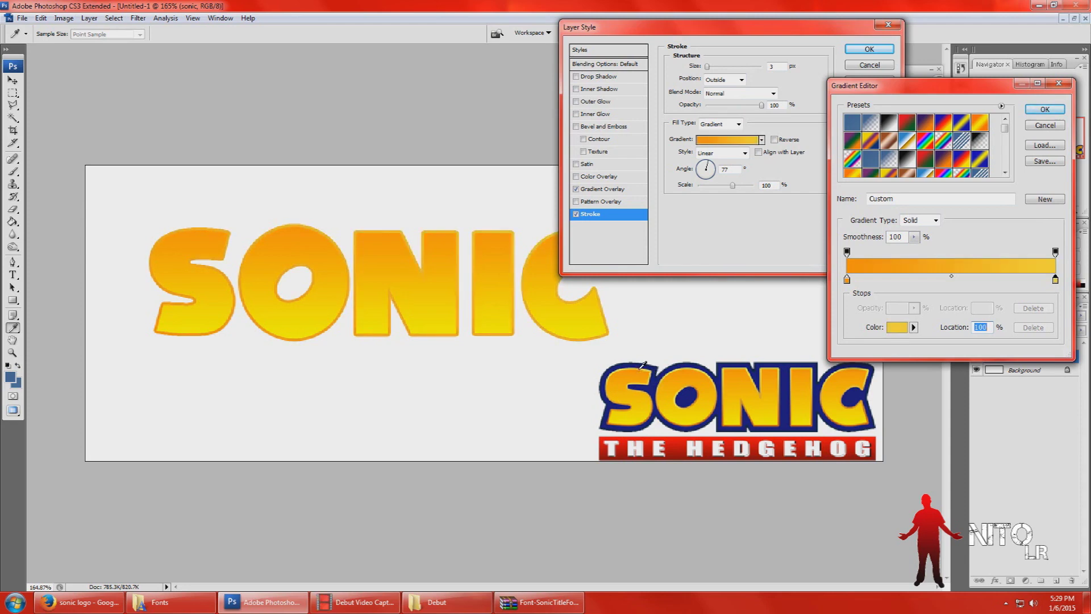
pyautogui.click(643, 365)
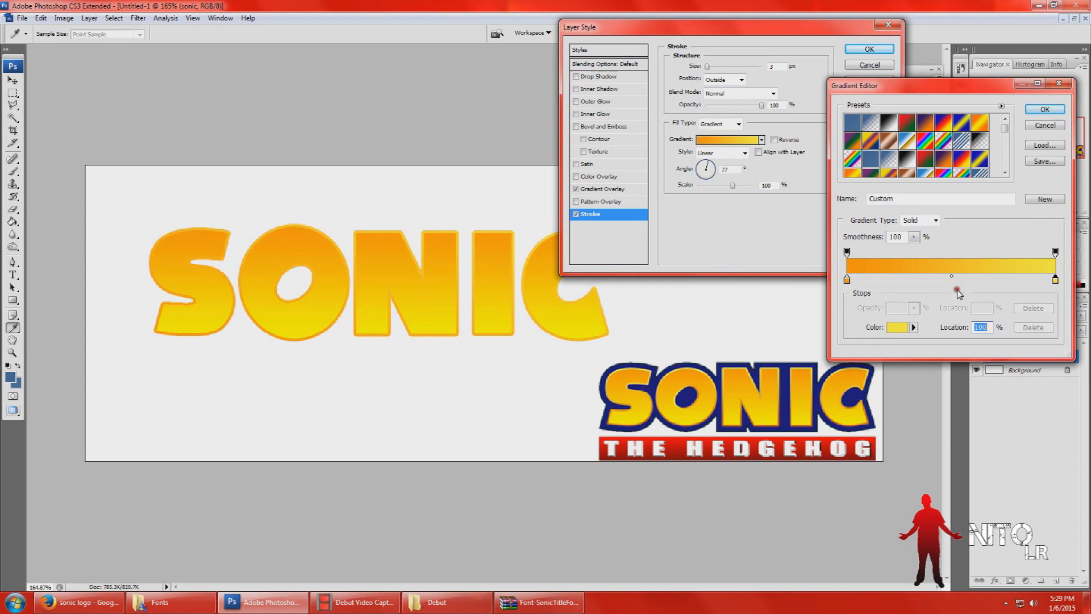
# - Set the stroke gradient's first stop to a darker orange sampled from the lower edge of the reference logo's O
pyautogui.click(846, 278)
pyautogui.click(687, 421)
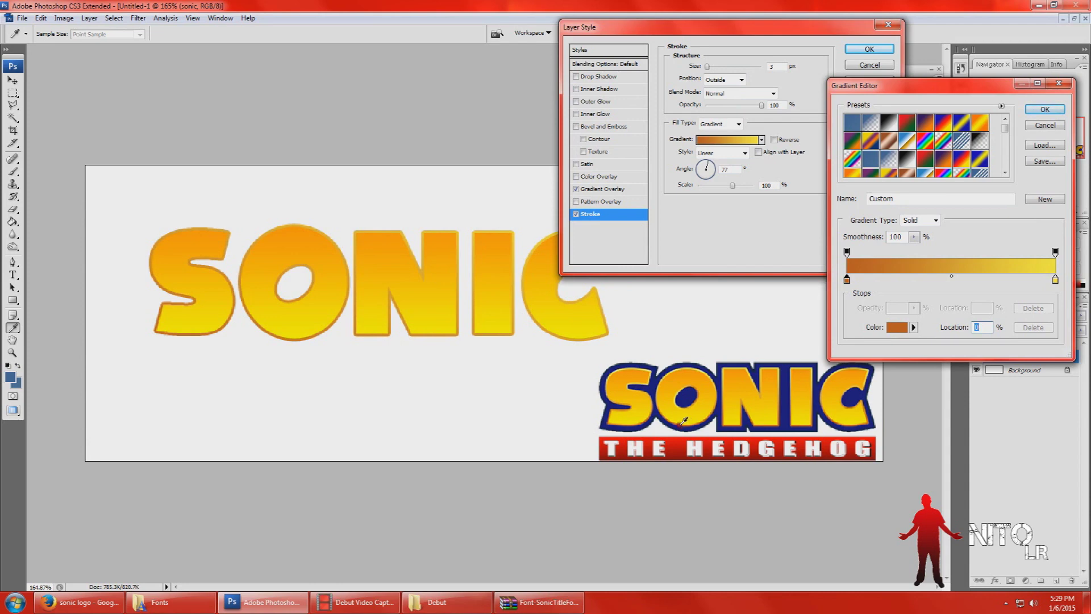
pyautogui.click(683, 421)
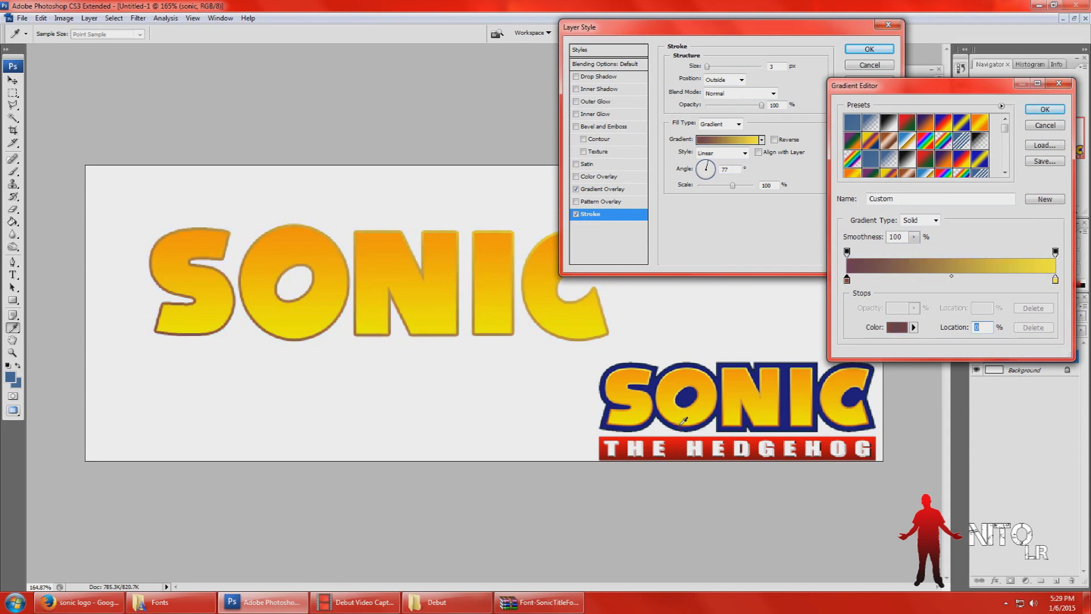
pyautogui.click(683, 420)
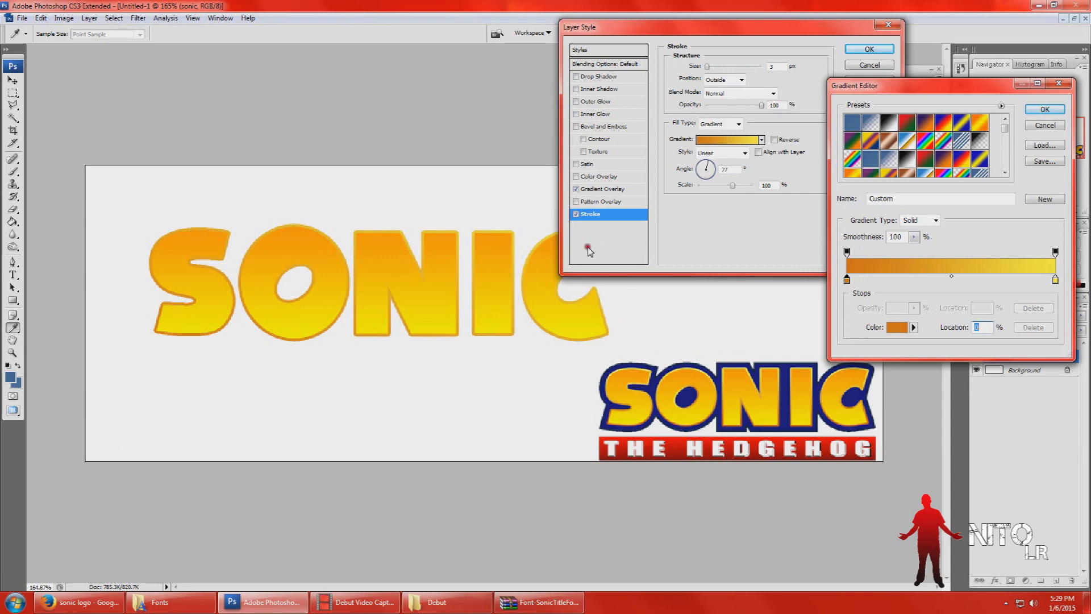
pyautogui.click(1049, 111)
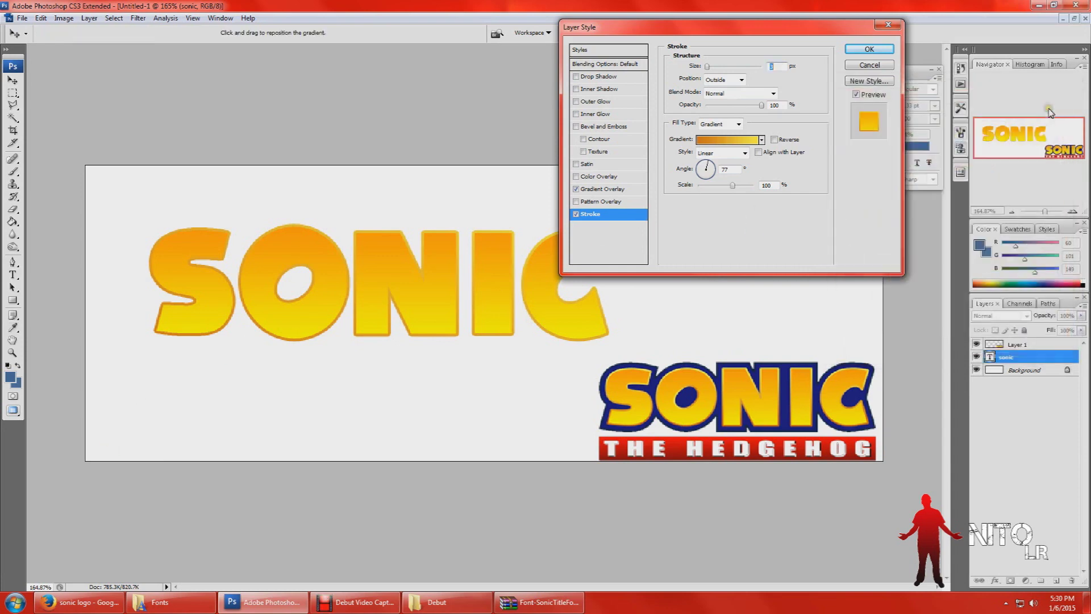
# - Save the stroke gradient as a new preset named "sonic colors"
pyautogui.click(718, 142)
pyautogui.moveTo(1007, 129); pyautogui.dragTo(1008, 164)
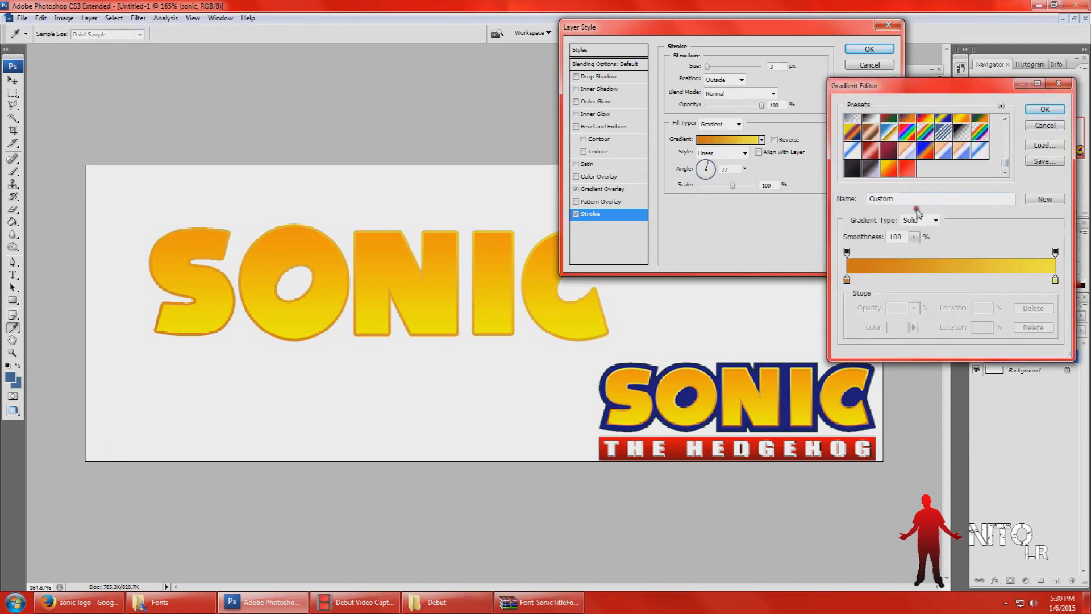
pyautogui.write('sol')
pyautogui.write('ic colors')
pyautogui.click(1044, 199)
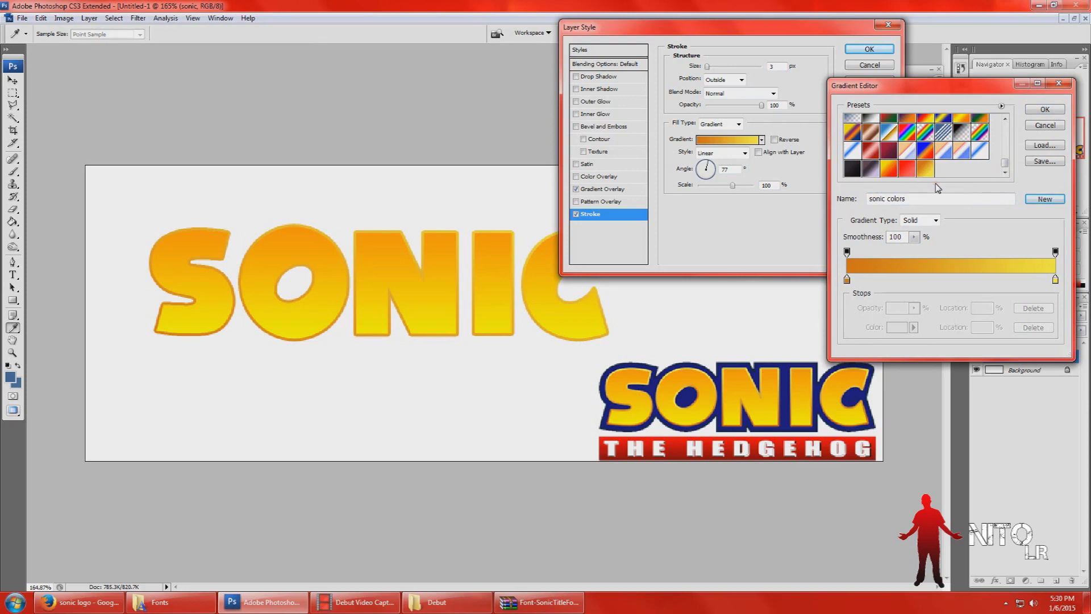
pyautogui.click(1030, 109)
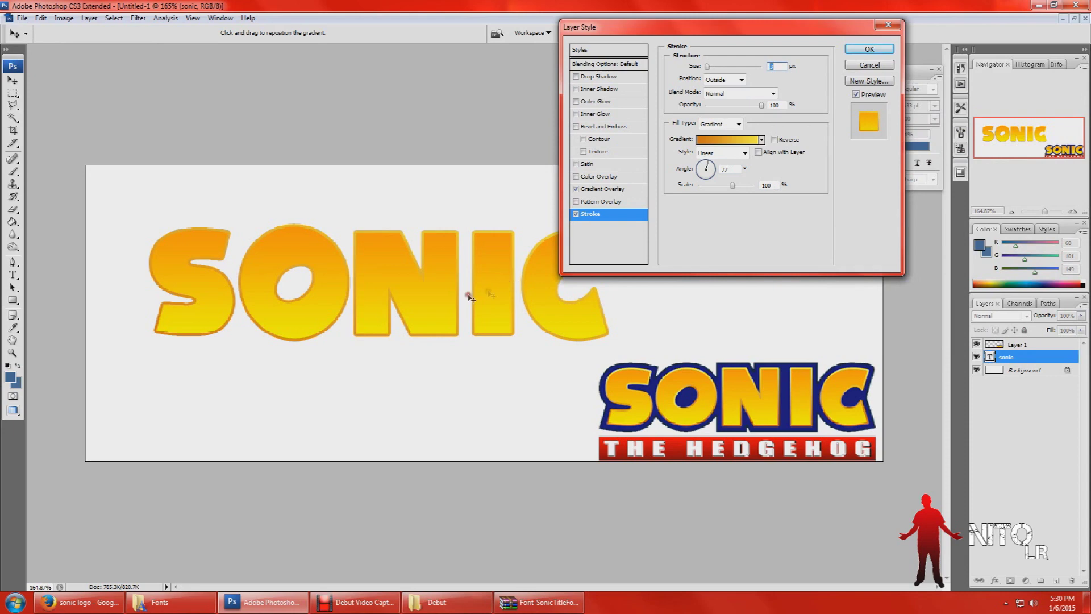
# - Move the stroke gradient's colour midpoint slightly toward the orange stop and reduce the gradient scale to 79%
pyautogui.moveTo(732, 185)
pyautogui.mouseDown()
pyautogui.moveTo(690, 191)
pyautogui.moveTo(718, 186)
pyautogui.mouseUp()
pyautogui.moveTo(720, 187)
pyautogui.mouseDown()
pyautogui.moveTo(748, 190)
pyautogui.moveTo(712, 189)
pyautogui.mouseUp()
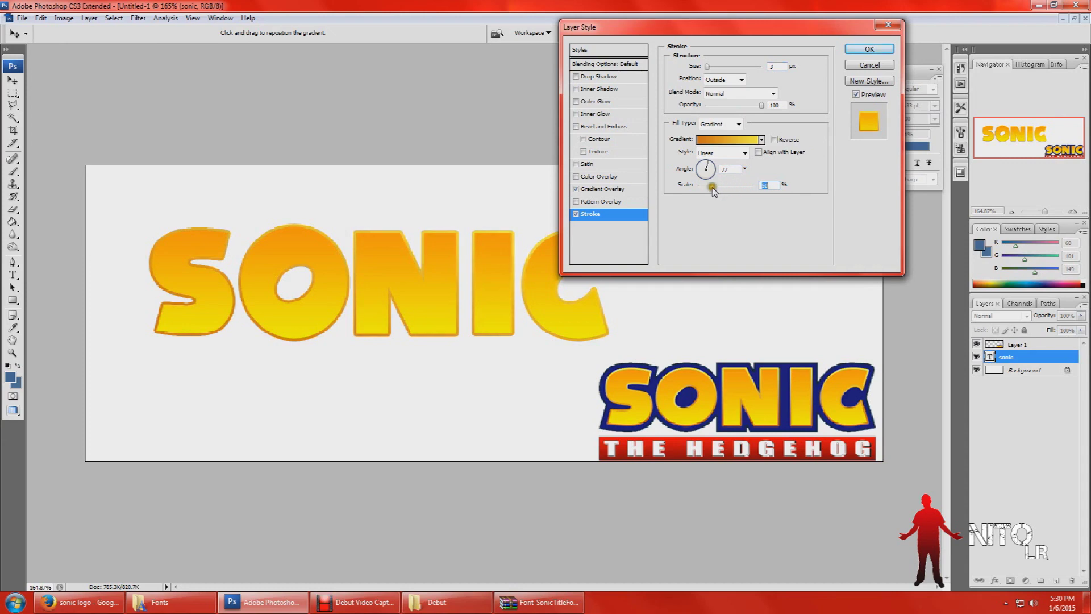
pyautogui.click(729, 140)
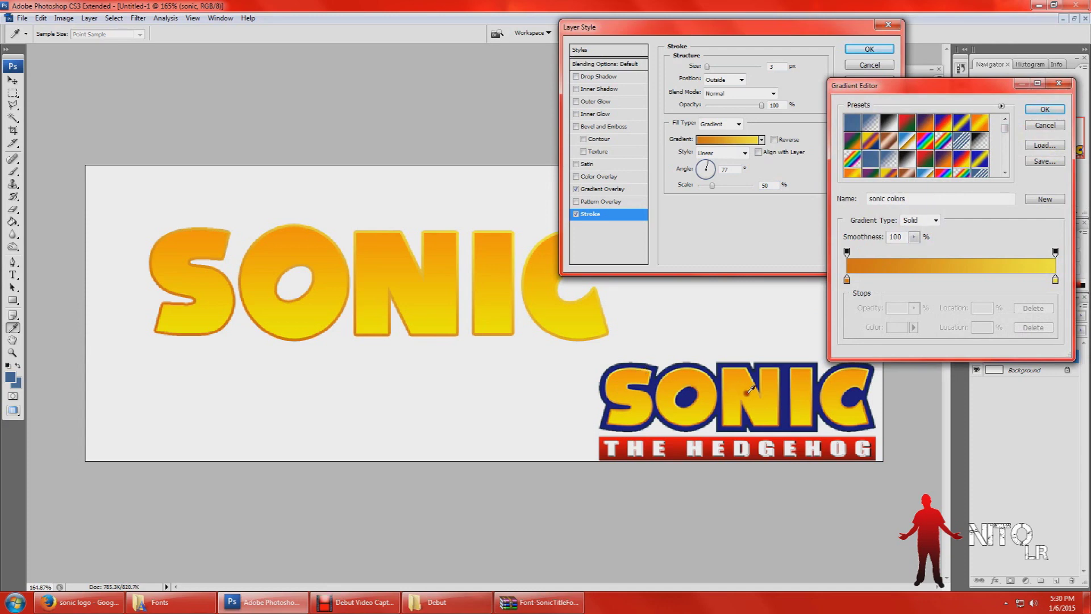
pyautogui.click(1055, 280)
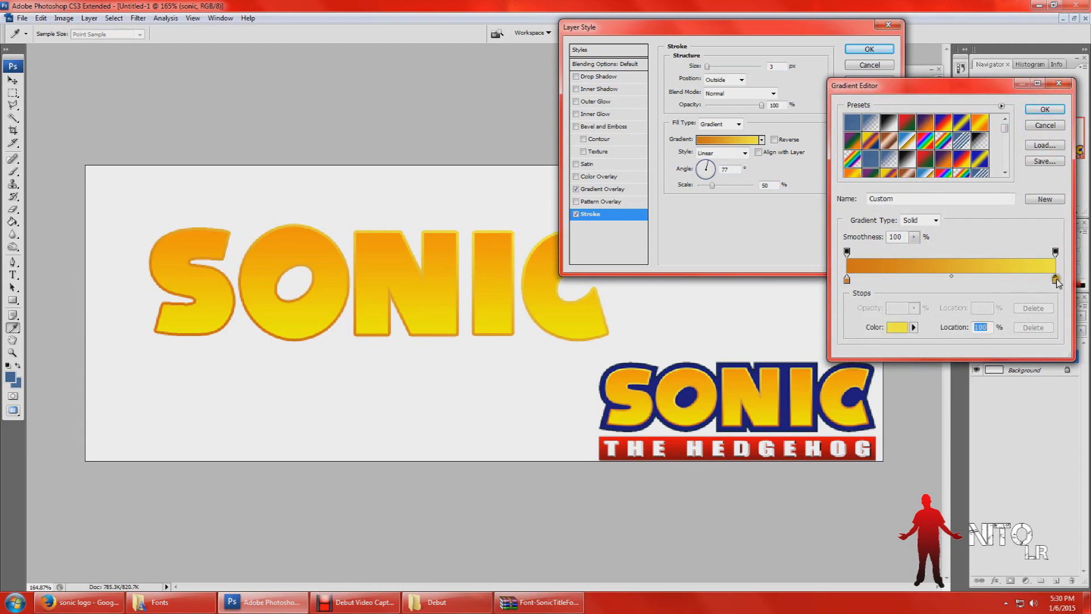
pyautogui.moveTo(963, 281); pyautogui.dragTo(934, 278)
pyautogui.click(1043, 111)
pyautogui.moveTo(712, 185)
pyautogui.mouseDown()
pyautogui.moveTo(702, 190)
pyautogui.moveTo(723, 190)
pyautogui.mouseUp()
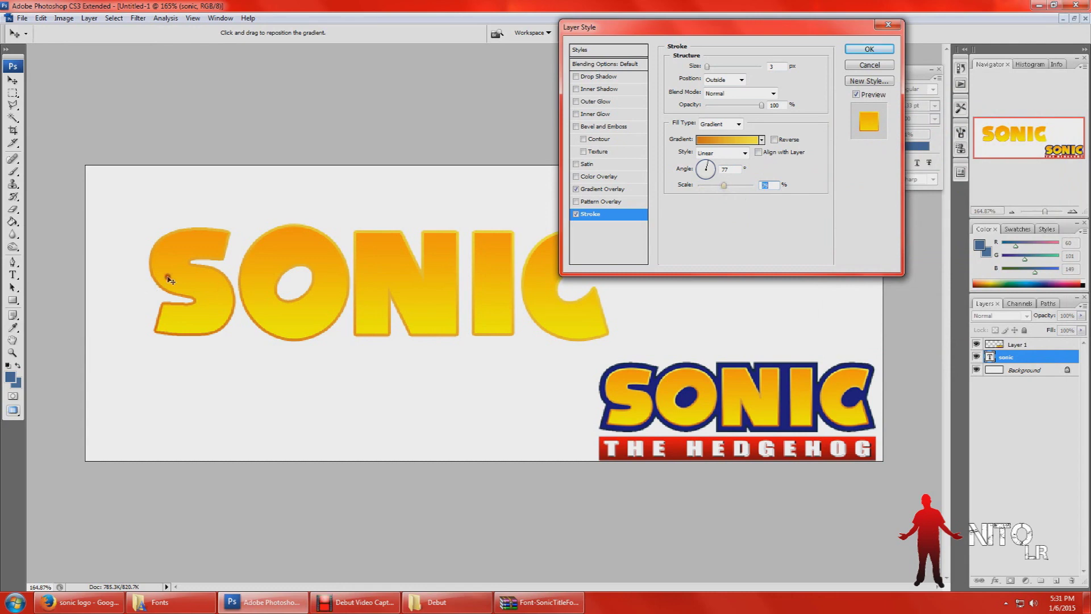
# - Change the stroke gradient's end stop to a brighter yellow sampled from the bottom of the reference logo's S
pyautogui.click(713, 140)
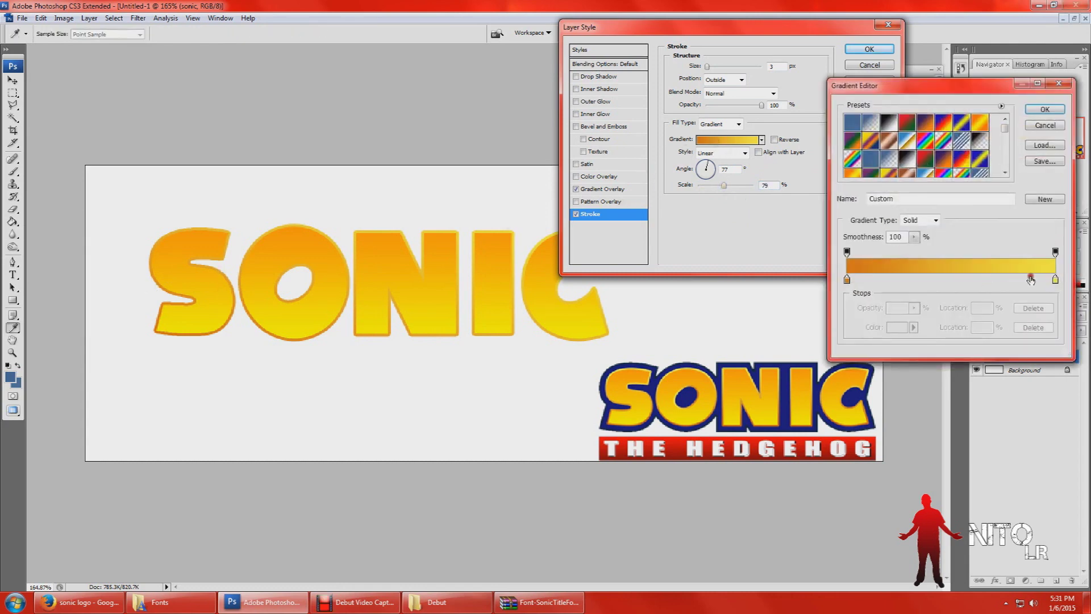
pyautogui.click(1055, 279)
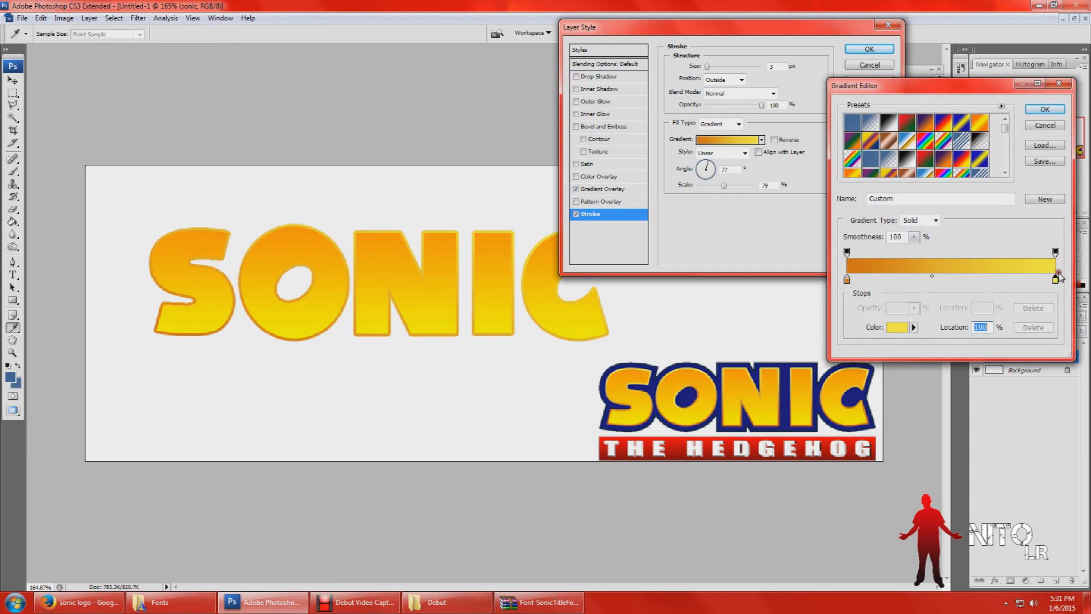
pyautogui.click(191, 328)
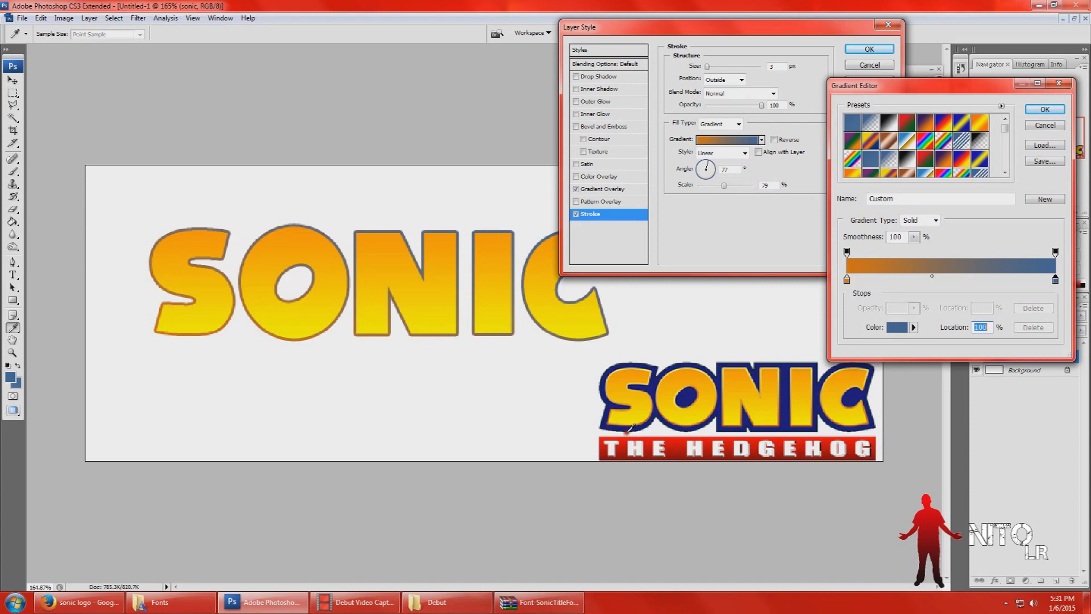
pyautogui.click(612, 422)
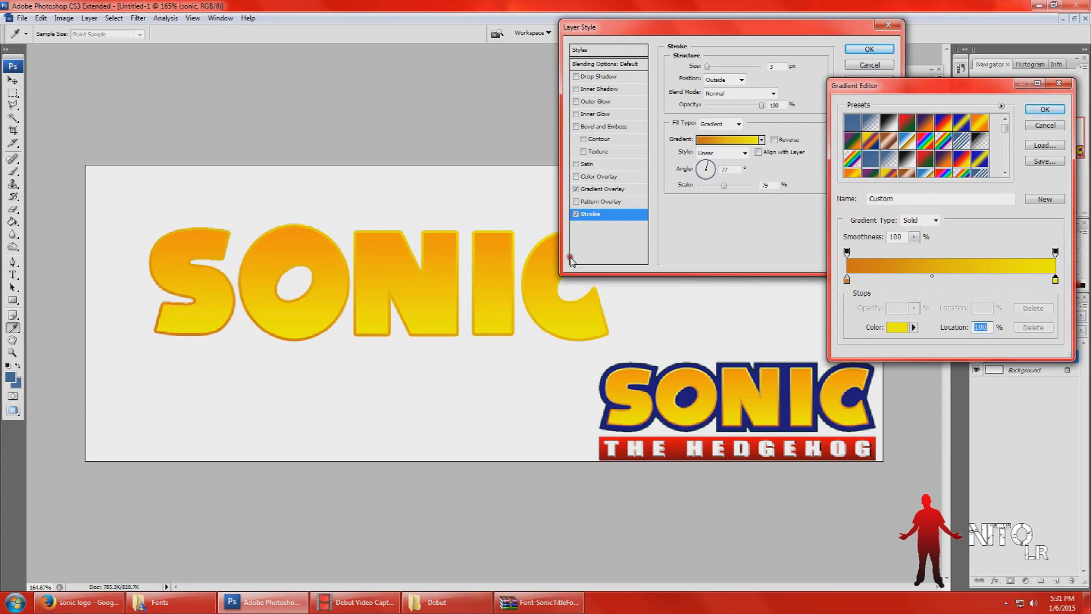
pyautogui.click(1037, 113)
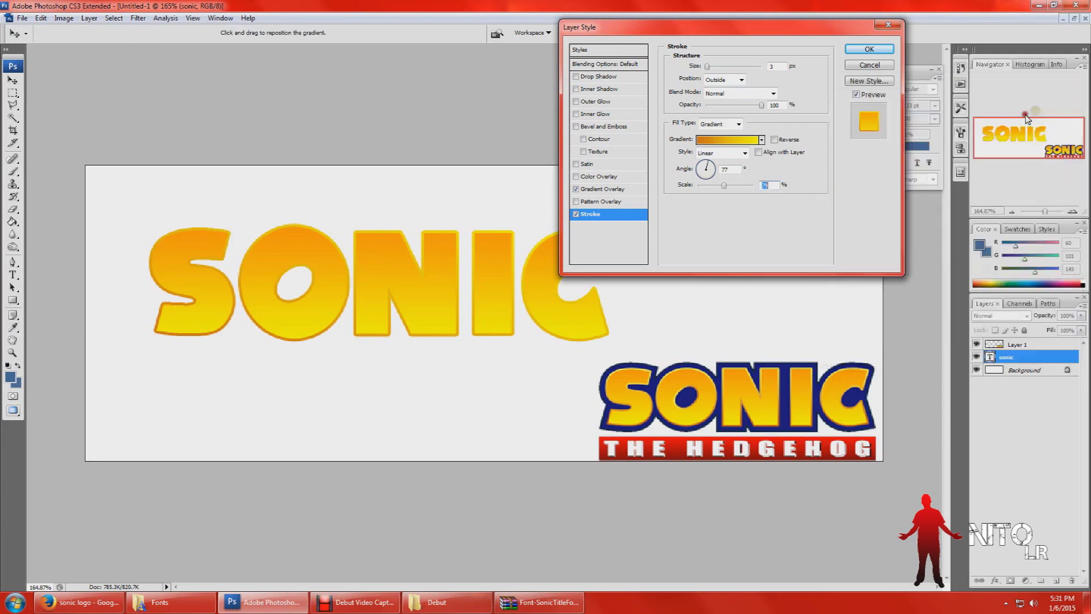
# - Enable Bevel and Emboss on the sonic text and set its shadow colour to yellow f0d004 sampled from the reference logo
pyautogui.click(577, 125)
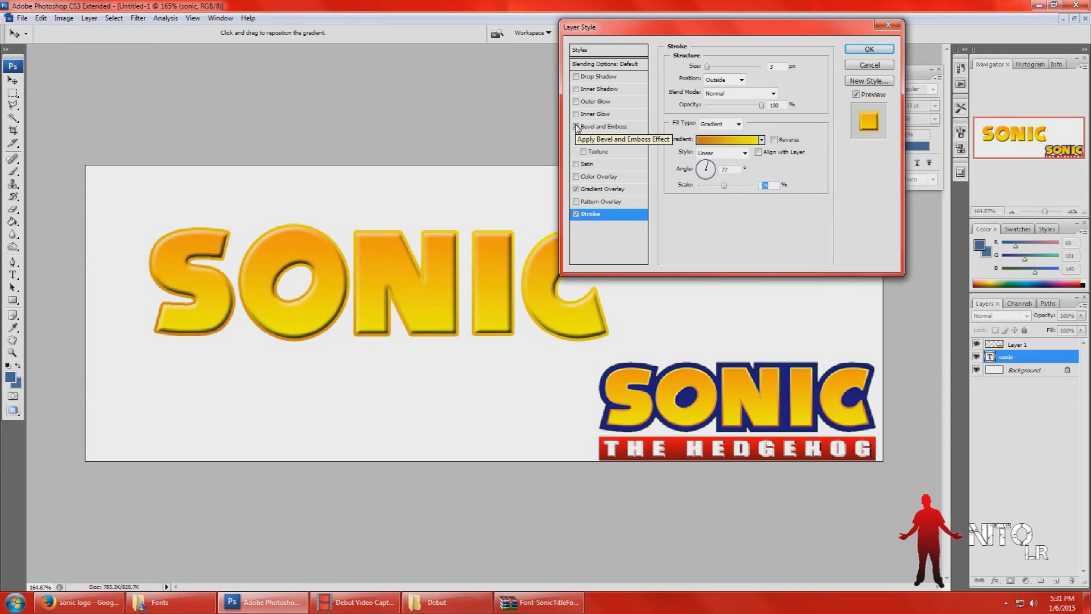
pyautogui.click(576, 127)
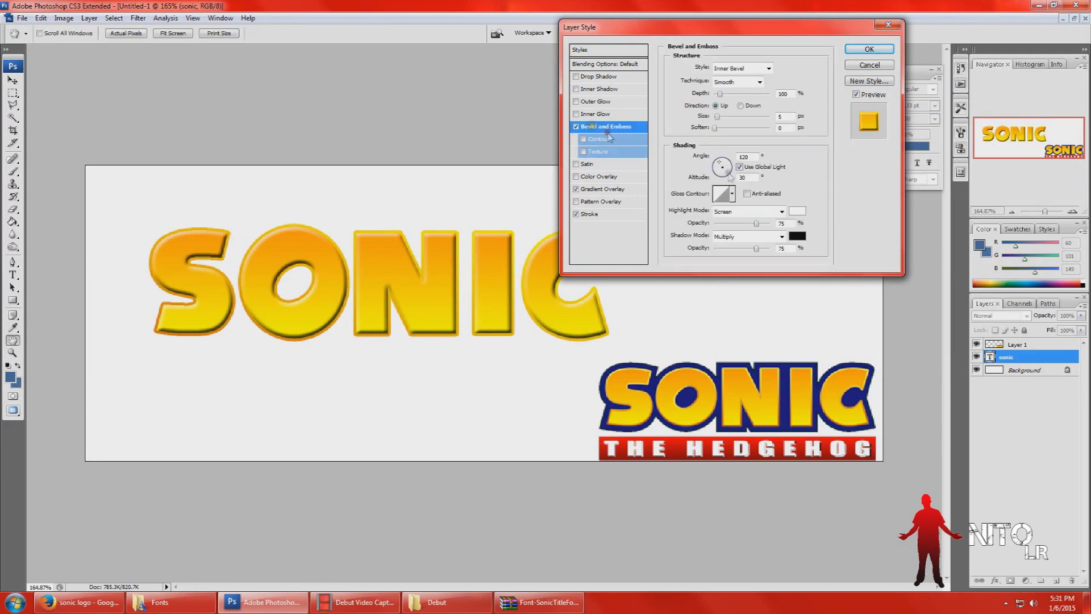
pyautogui.click(798, 236)
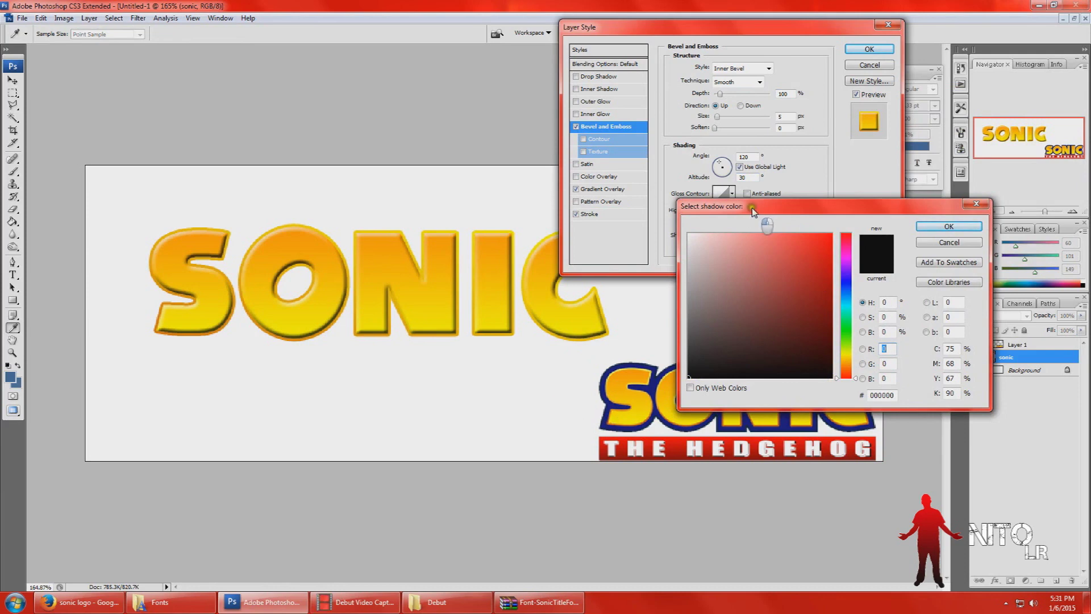
pyautogui.moveTo(752, 212); pyautogui.dragTo(774, 223)
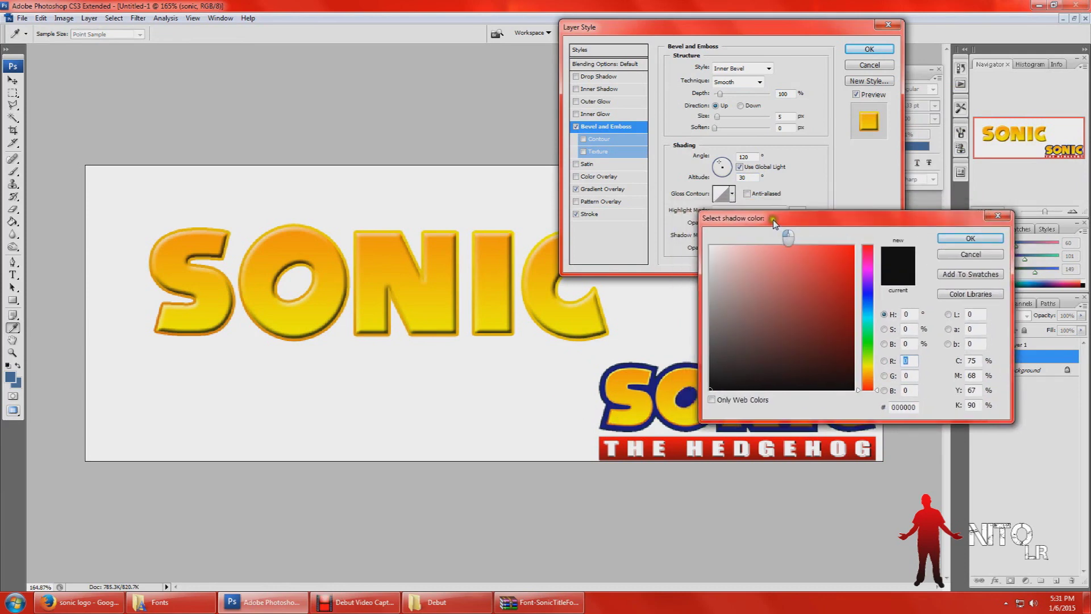
pyautogui.click(611, 422)
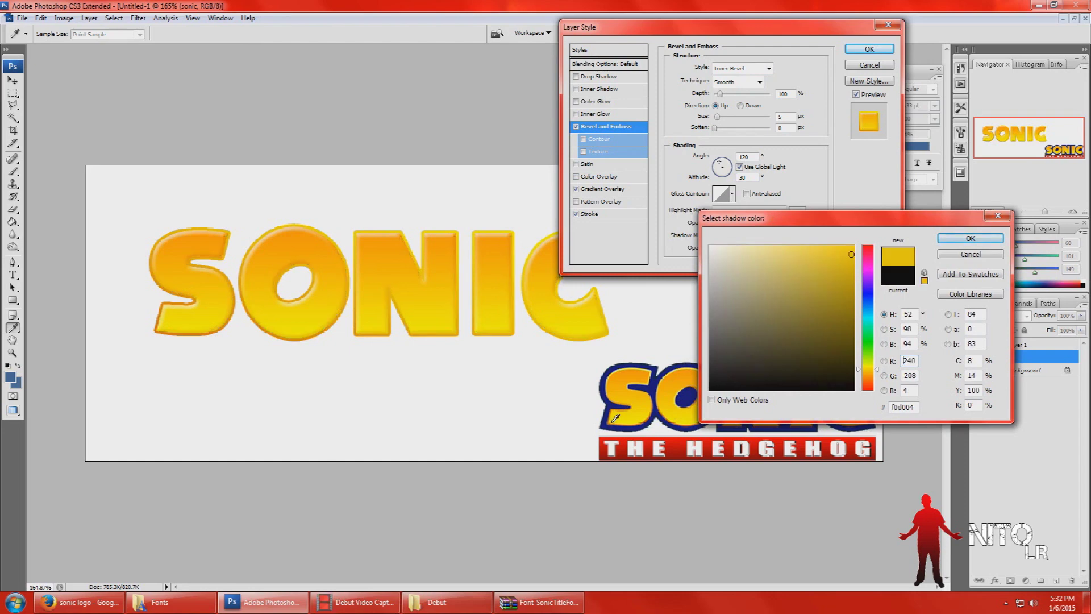
pyautogui.click(970, 238)
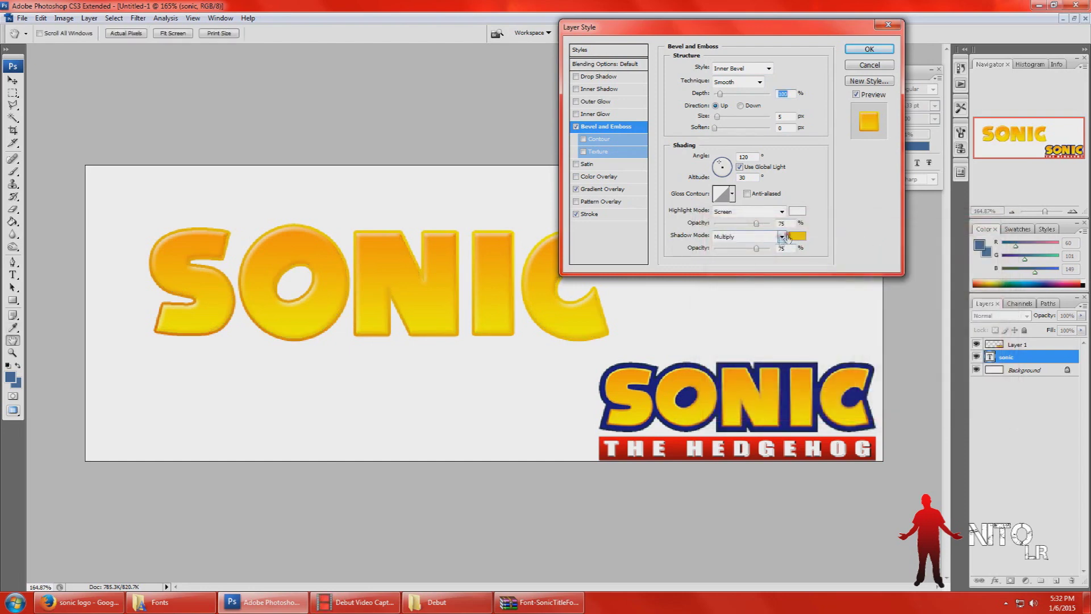
# - Set the bevel's shadow colour to orange ff9600 and its highlight colour to yellow ffff00, sampling both from the reference logo
pyautogui.click(797, 235)
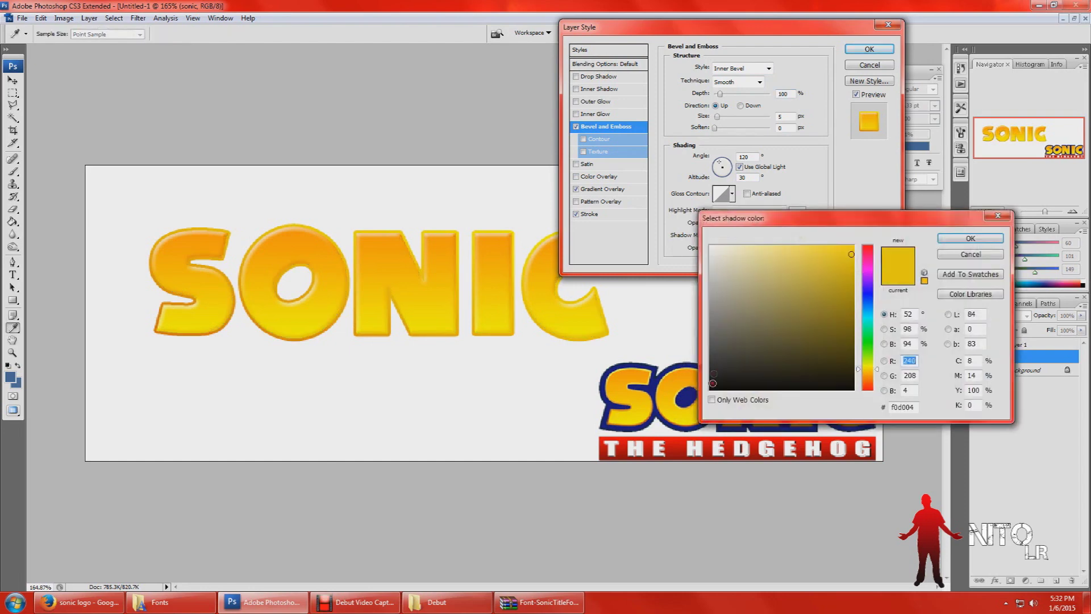
pyautogui.click(639, 371)
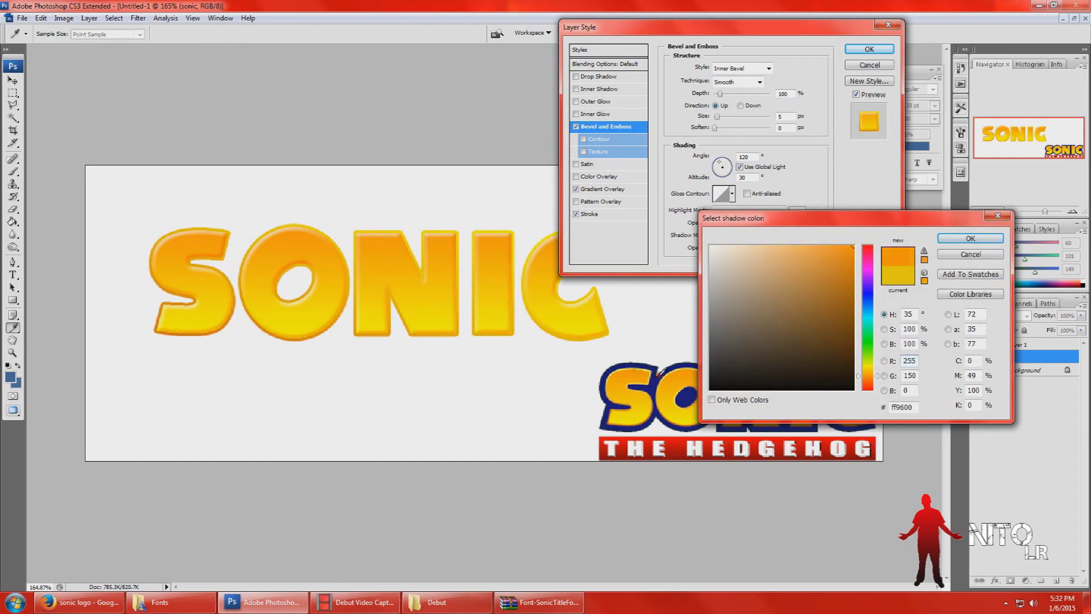
pyautogui.click(971, 238)
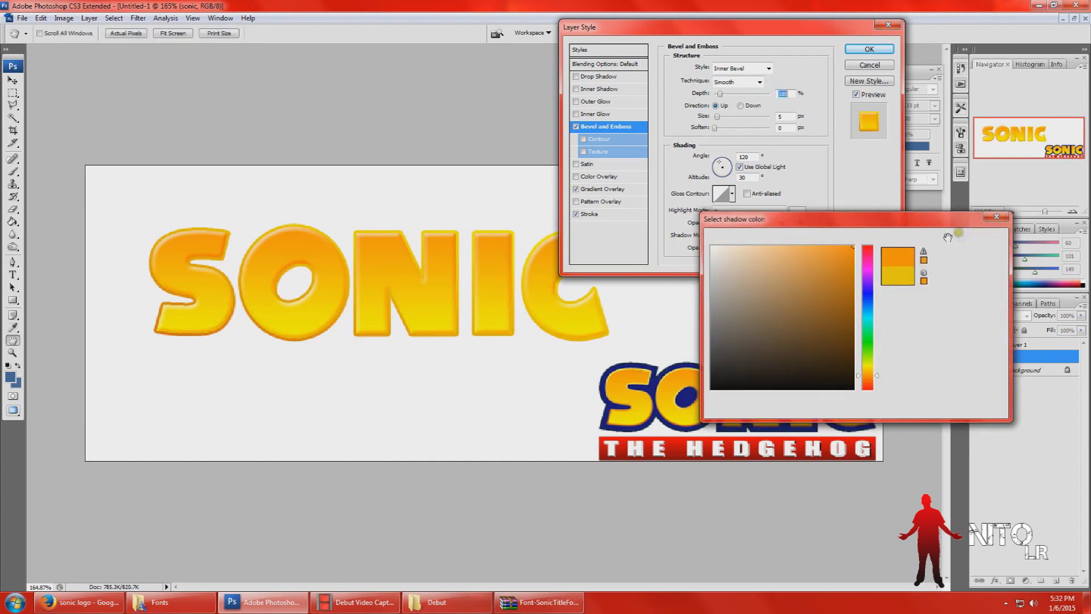
pyautogui.click(798, 216)
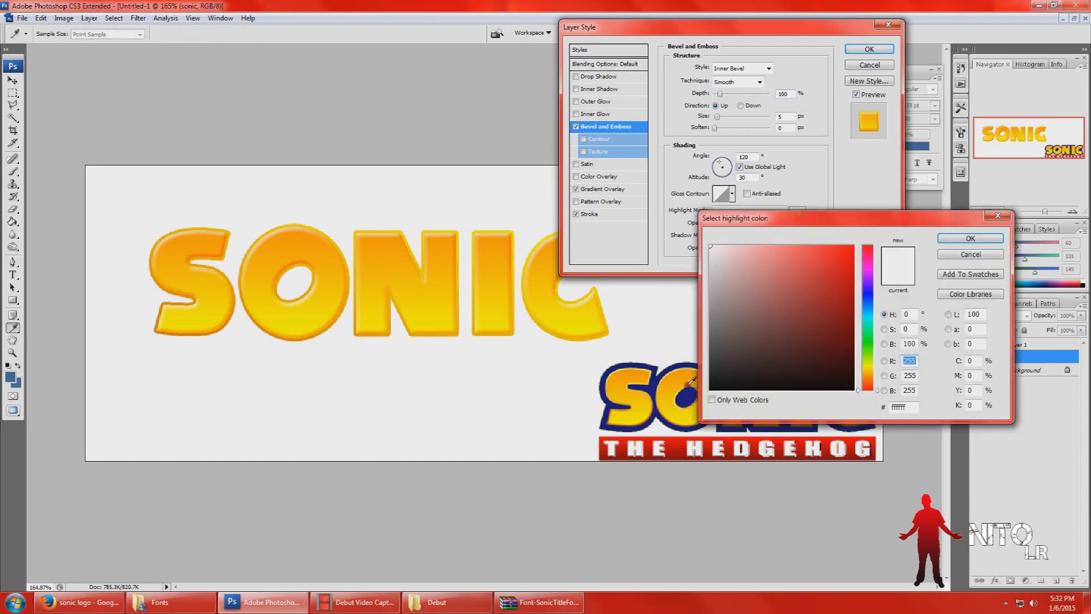
pyautogui.click(612, 421)
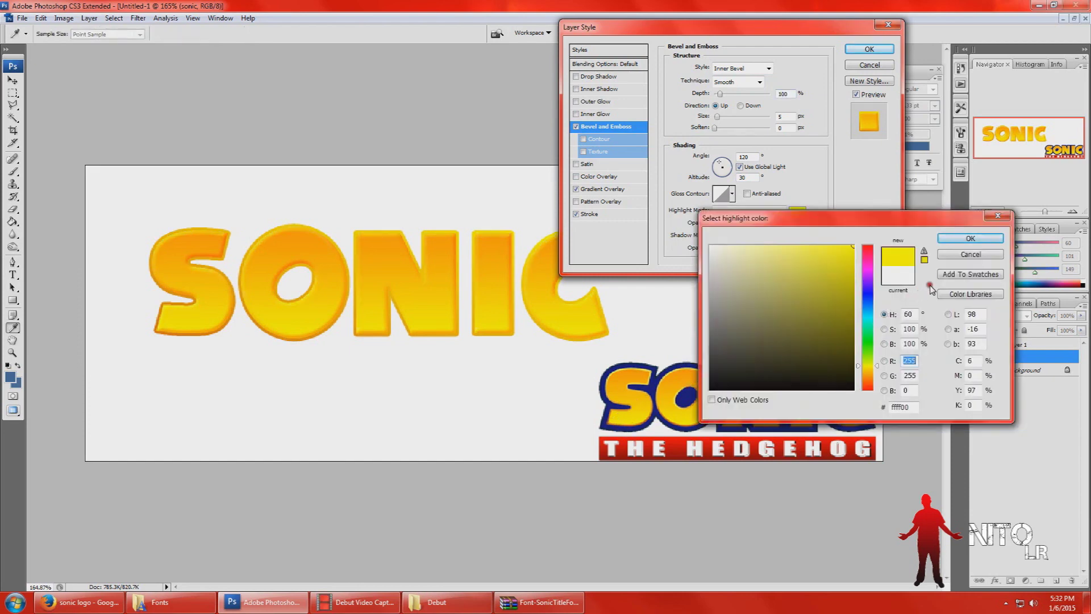
pyautogui.click(989, 238)
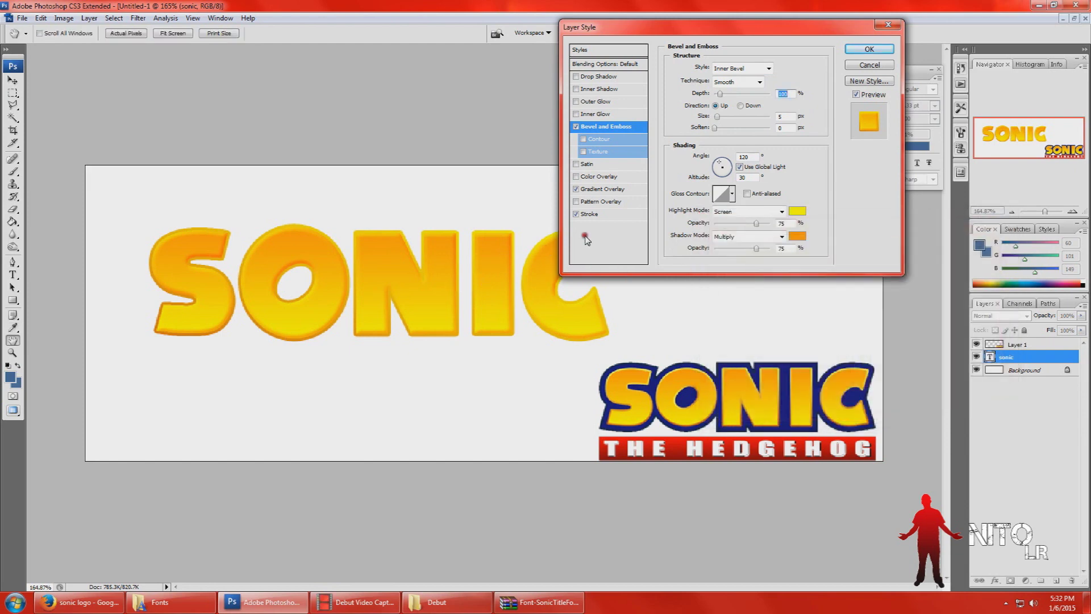
# - Set the bevel's highlight and shadow opacities to 100% and stop it using the global light
pyautogui.moveTo(756, 224); pyautogui.dragTo(758, 228)
pyautogui.moveTo(756, 248); pyautogui.dragTo(771, 249)
pyautogui.click(739, 167)
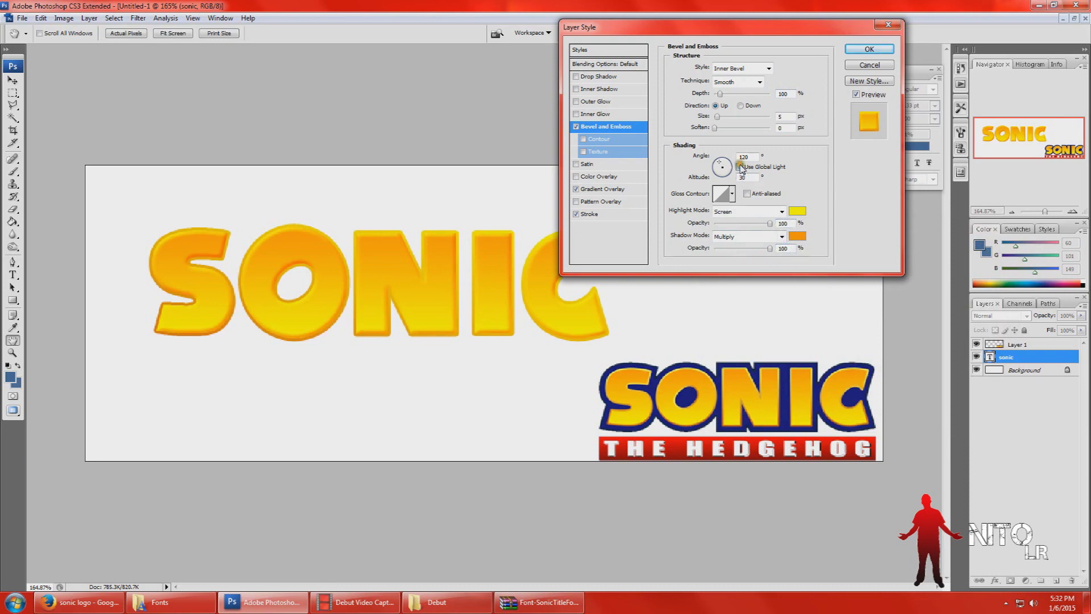
# - Check the gradient overlay and stroke settings, and set the bevel's lighting angle to 77° to match the stroke gradient
pyautogui.click(597, 191)
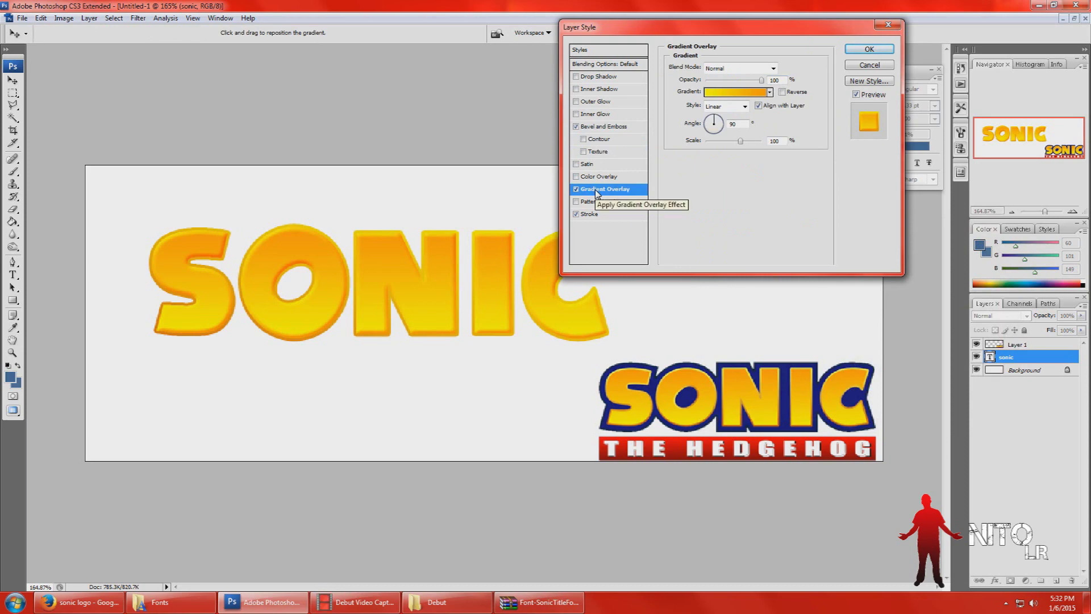
pyautogui.click(597, 214)
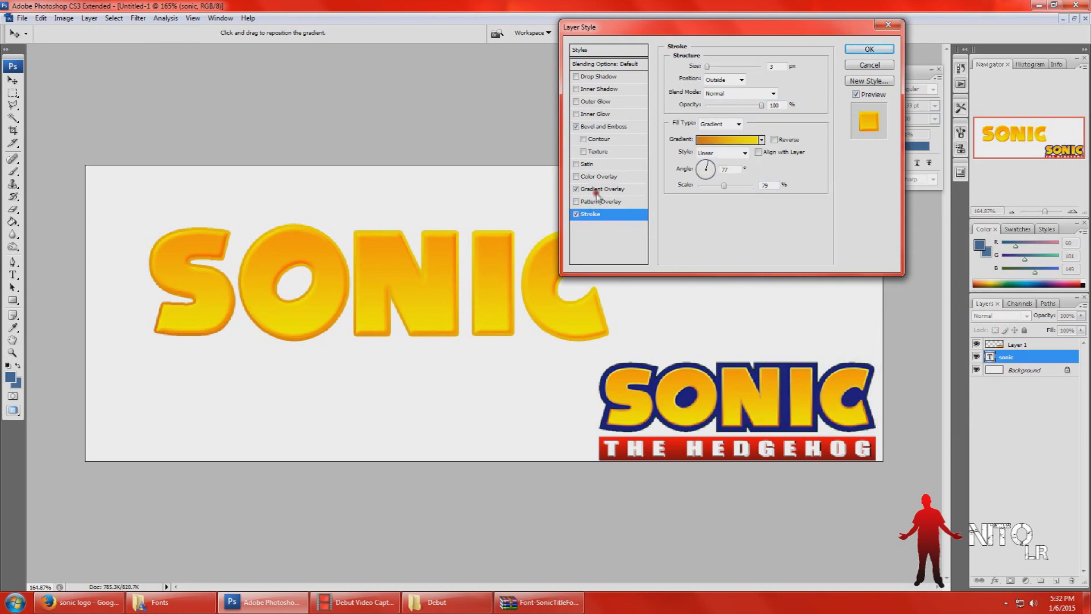
pyautogui.click(594, 127)
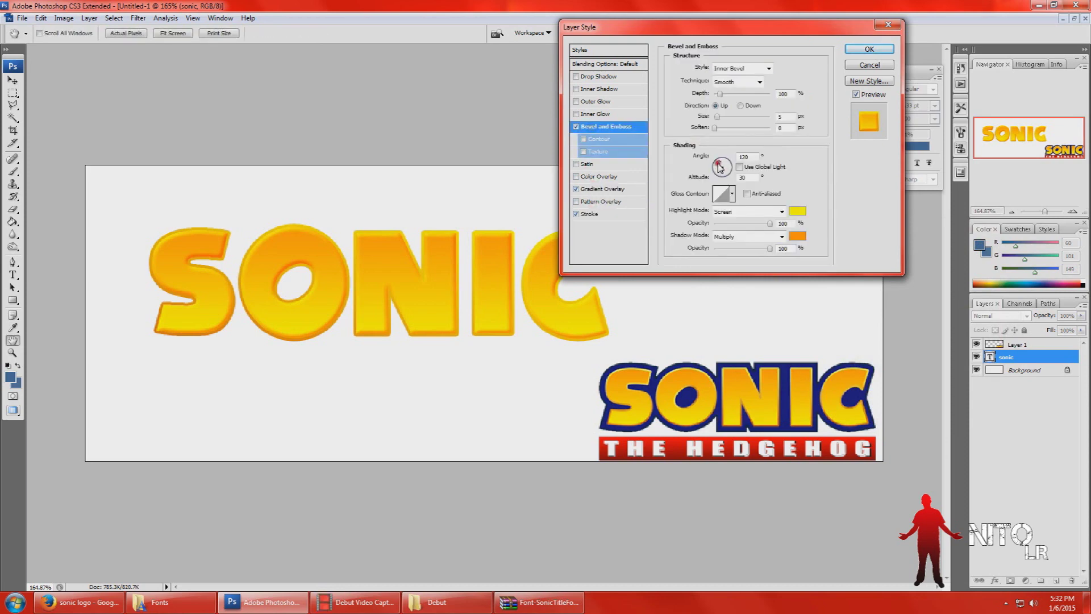
pyautogui.moveTo(720, 165); pyautogui.dragTo(725, 158)
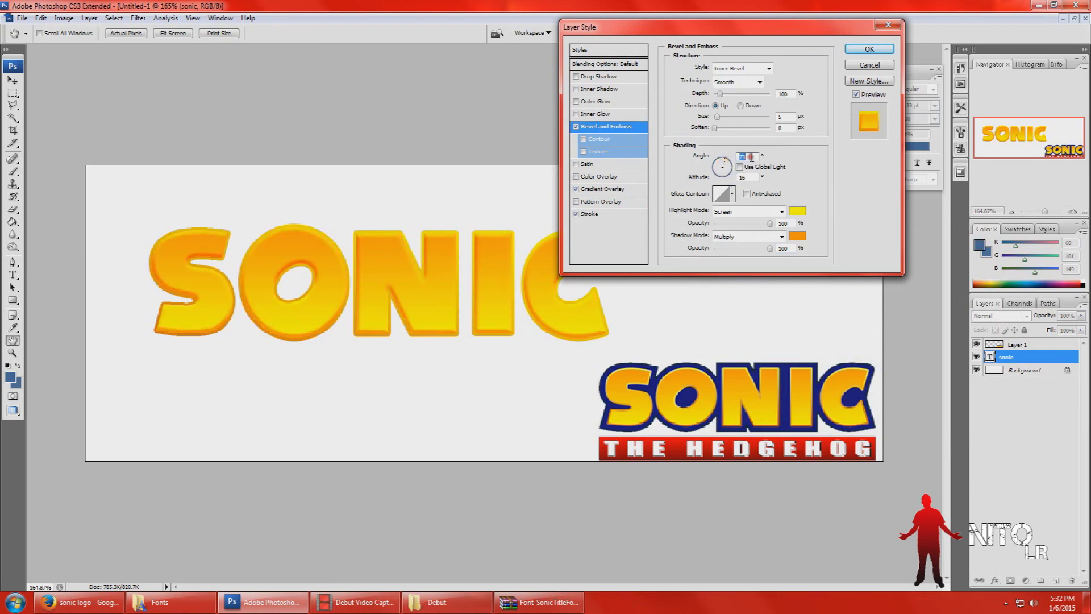
pyautogui.doubleClick(742, 158)
pyautogui.write('77')
# - Adjust the bevel's light direction to an angle of 48° and altitude of 21° with the stroke temporarily switched off
pyautogui.click(577, 215)
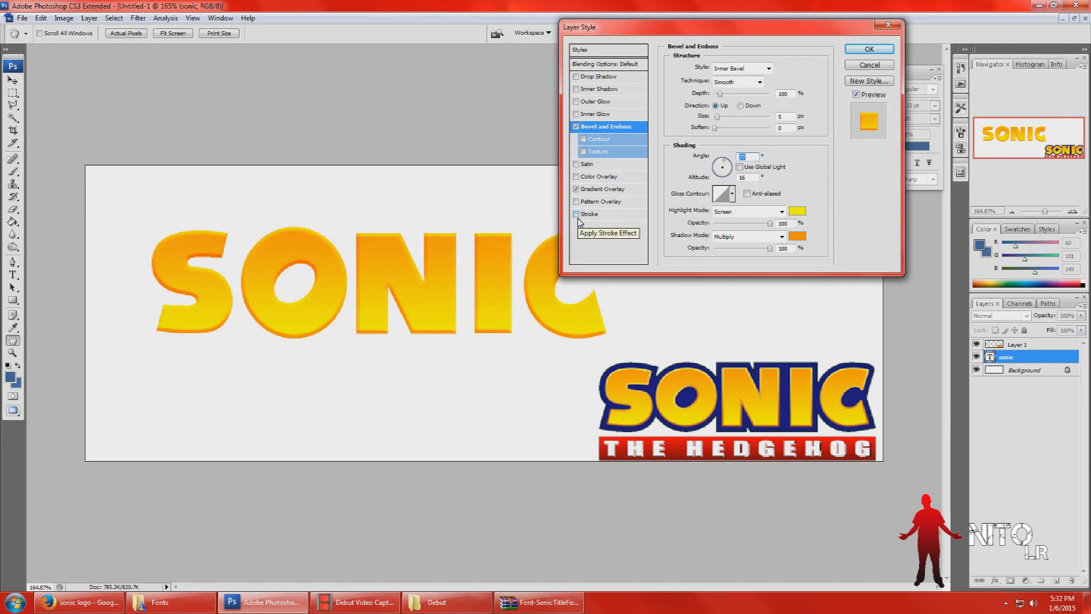
pyautogui.click(726, 164)
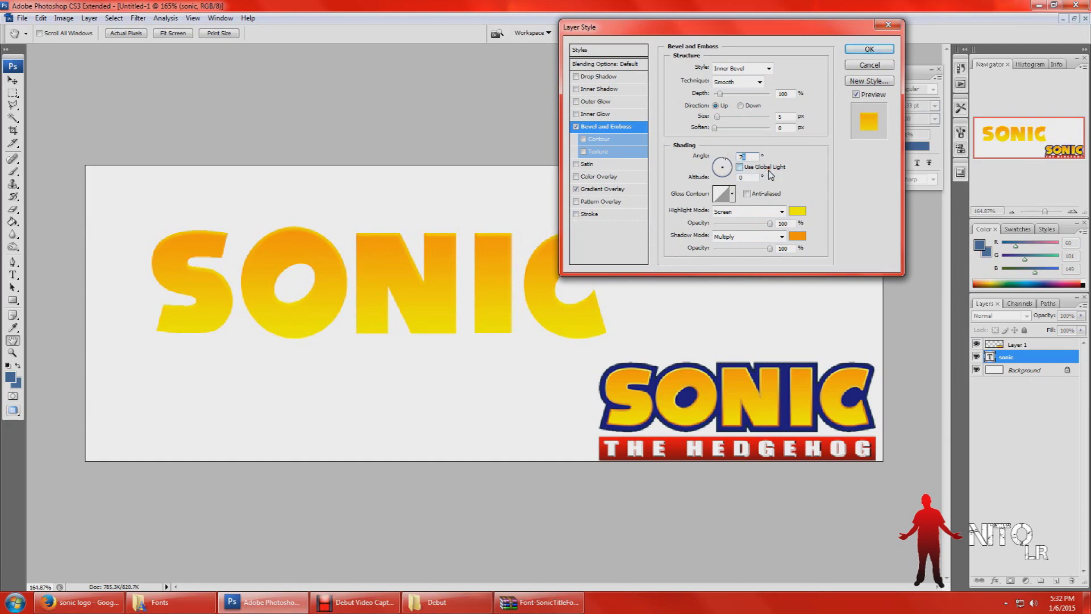
pyautogui.click(723, 161)
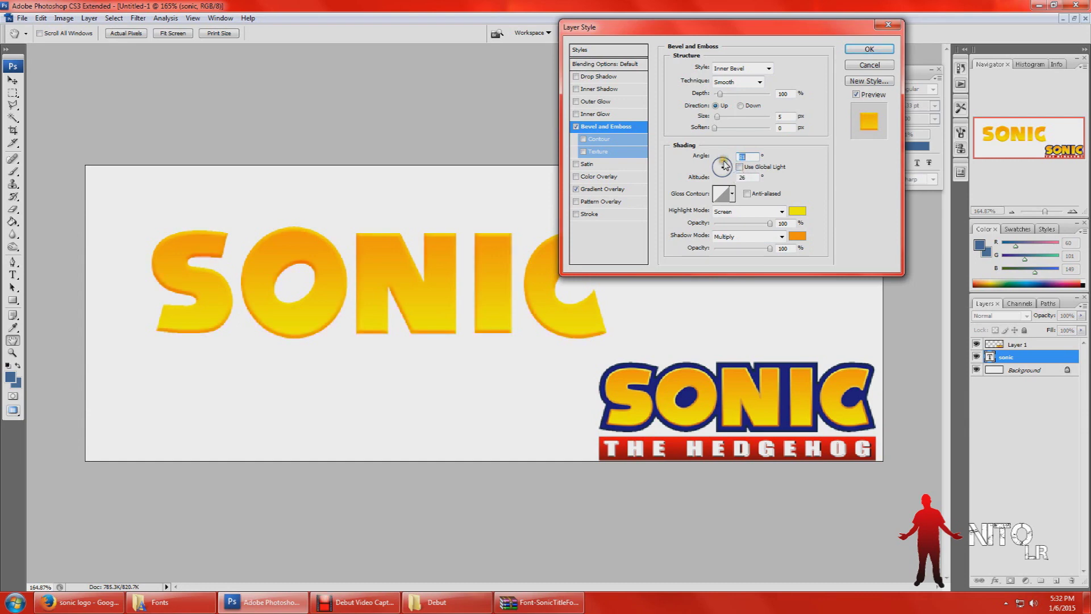
pyautogui.click(723, 161)
pyautogui.click(726, 163)
pyautogui.click(726, 165)
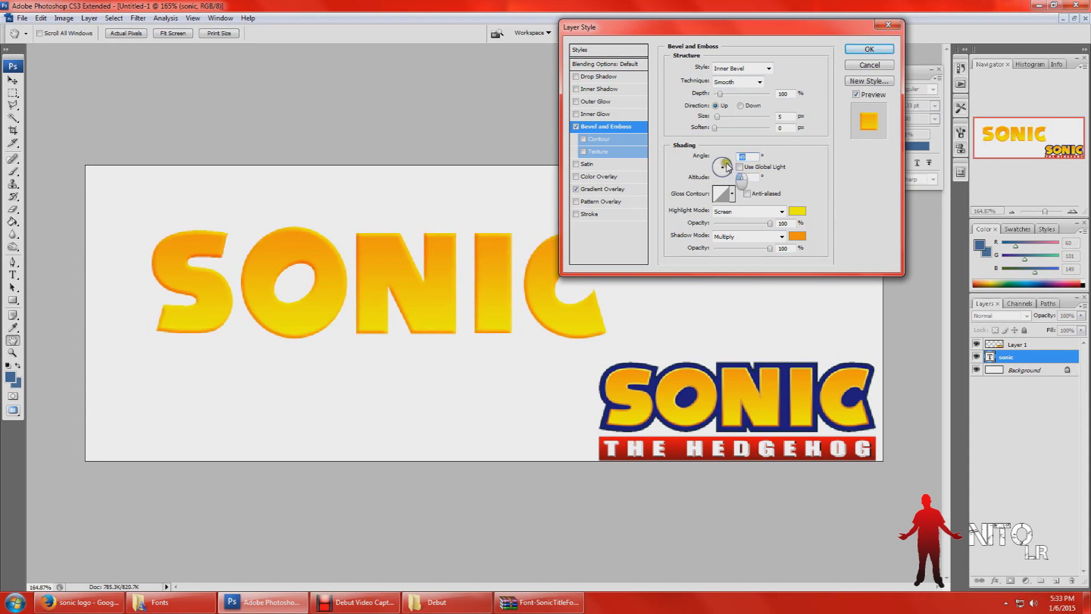
pyautogui.click(728, 166)
pyautogui.click(728, 166)
pyautogui.click(728, 163)
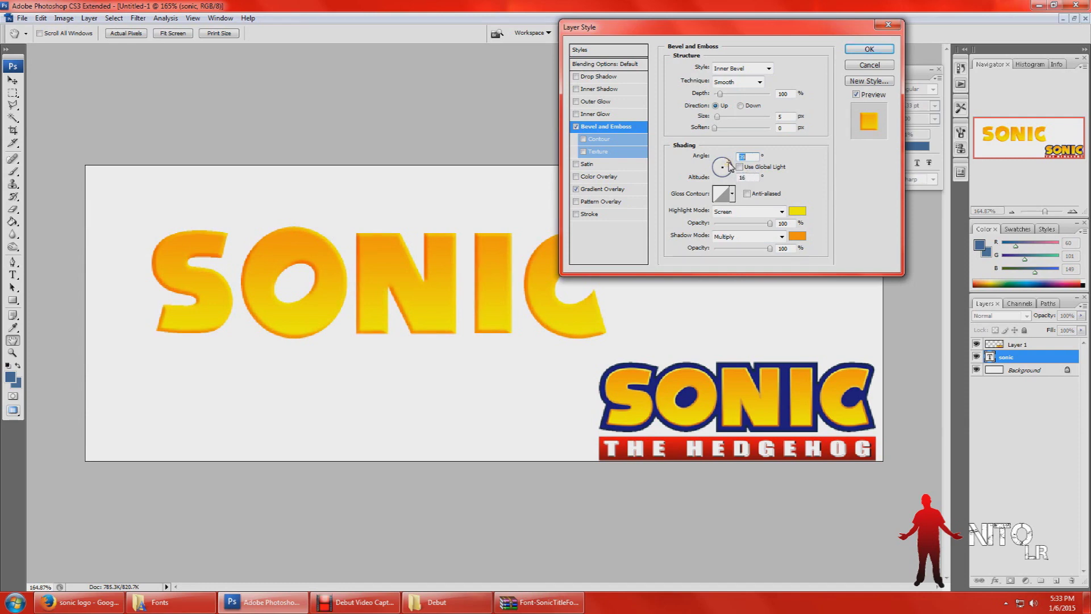
pyautogui.click(729, 166)
pyautogui.click(576, 214)
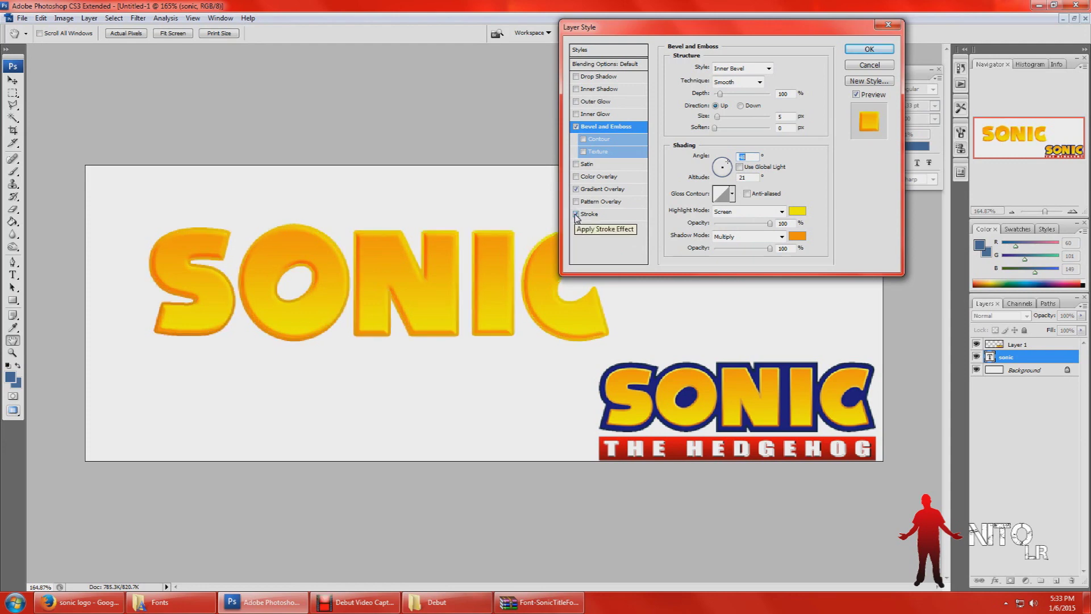
# - Reduce the sonic text's stroke size to 2 px
pyautogui.click(584, 215)
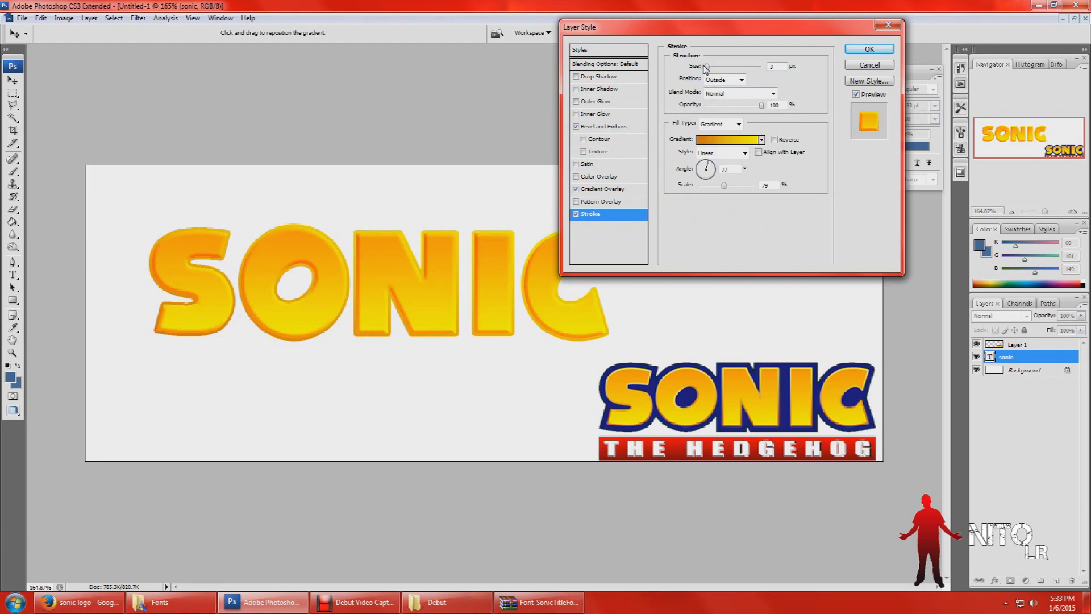
pyautogui.moveTo(707, 67); pyautogui.dragTo(705, 67)
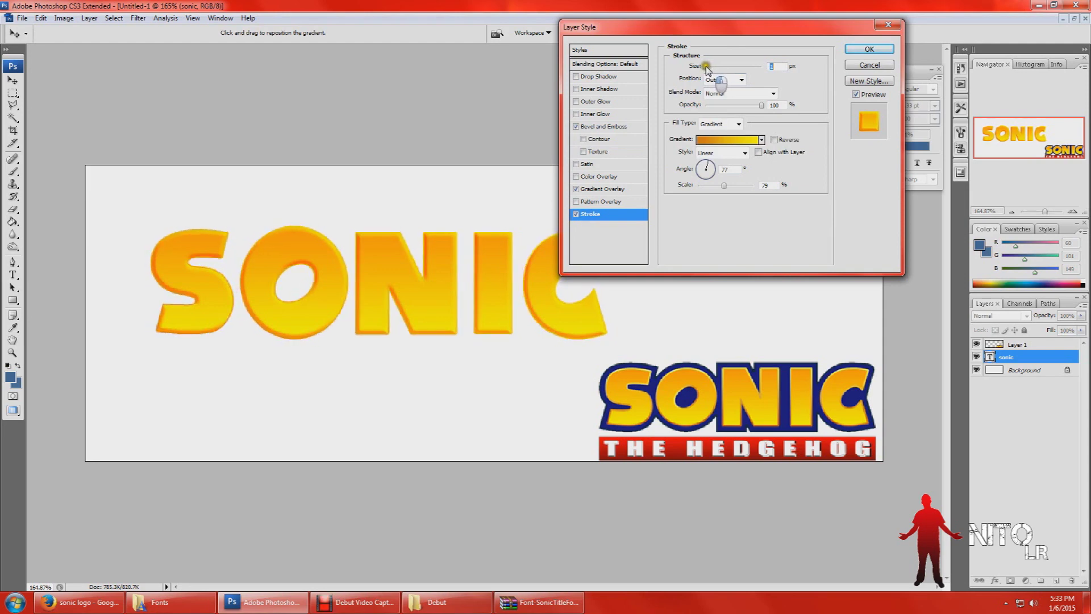
pyautogui.moveTo(706, 66); pyautogui.dragTo(707, 68)
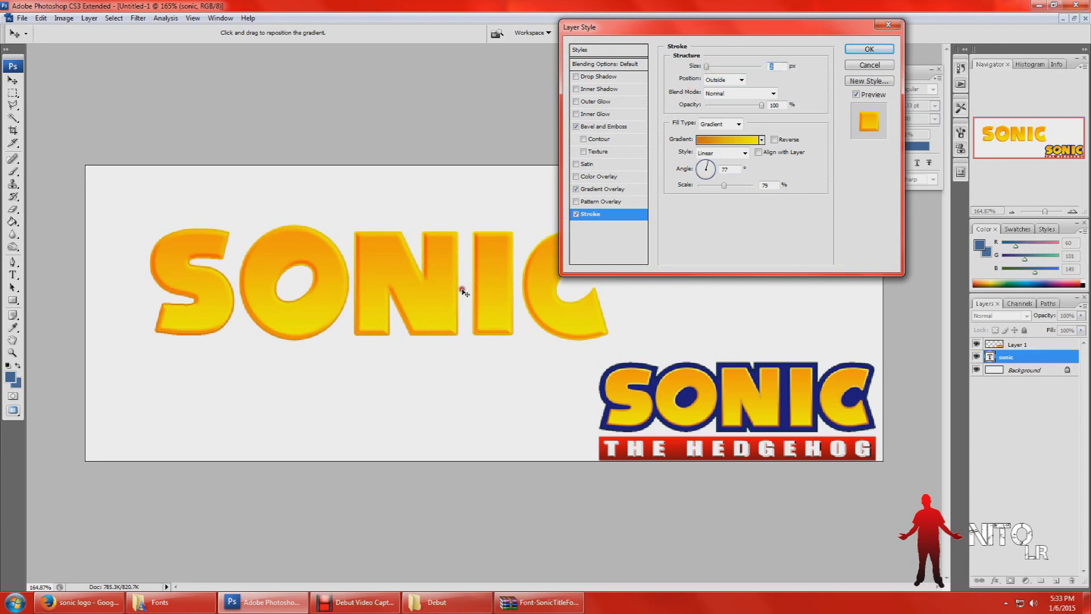
# - Set the stroke gradient's angle to 48° to match the bevel's lighting angle
pyautogui.click(597, 128)
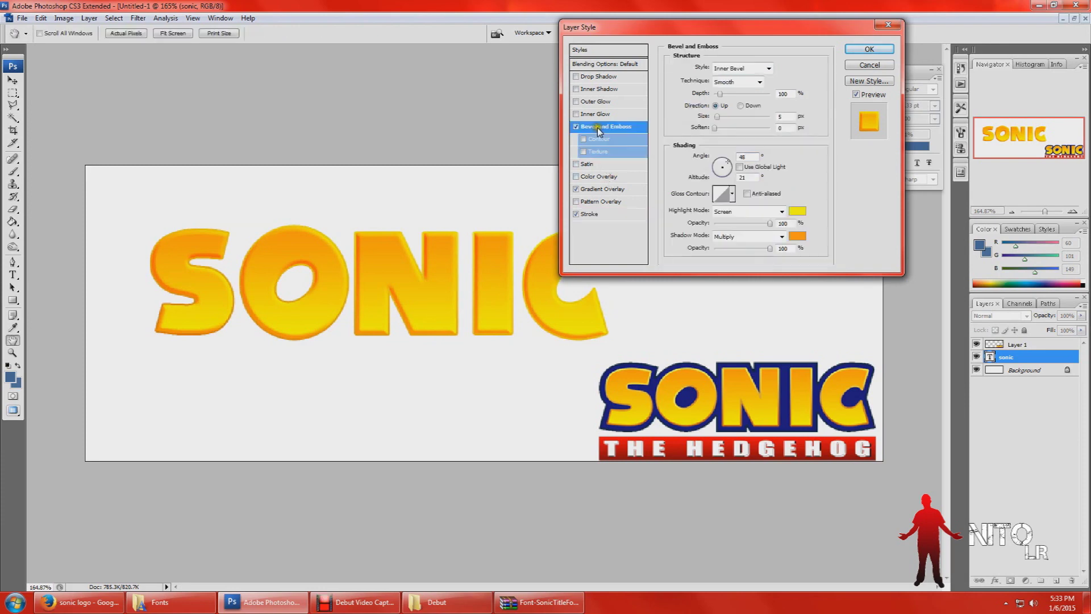
pyautogui.click(592, 214)
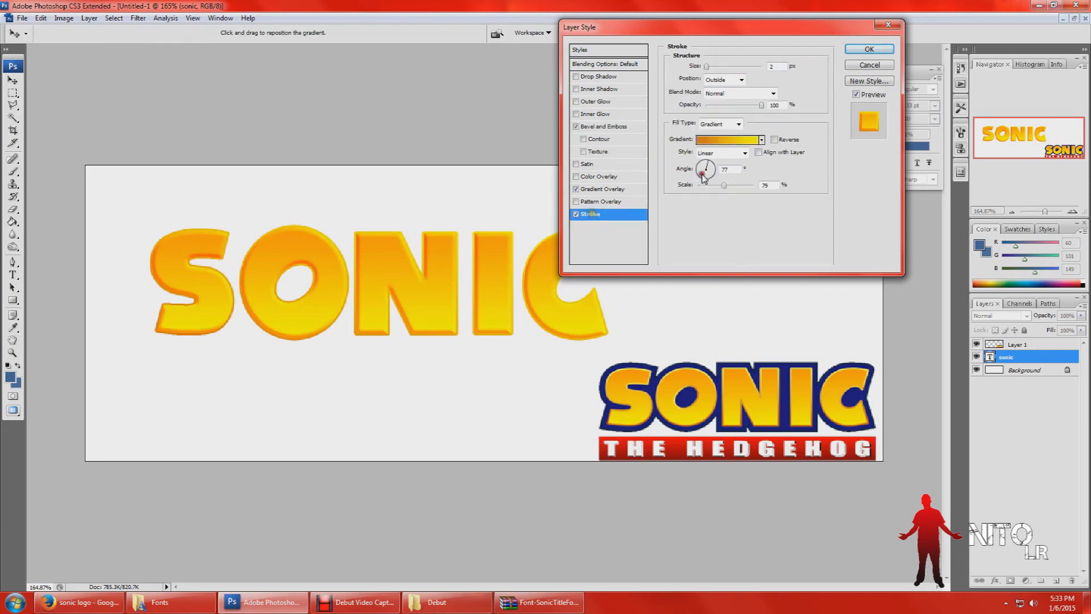
pyautogui.doubleClick(723, 169)
pyautogui.write('48')
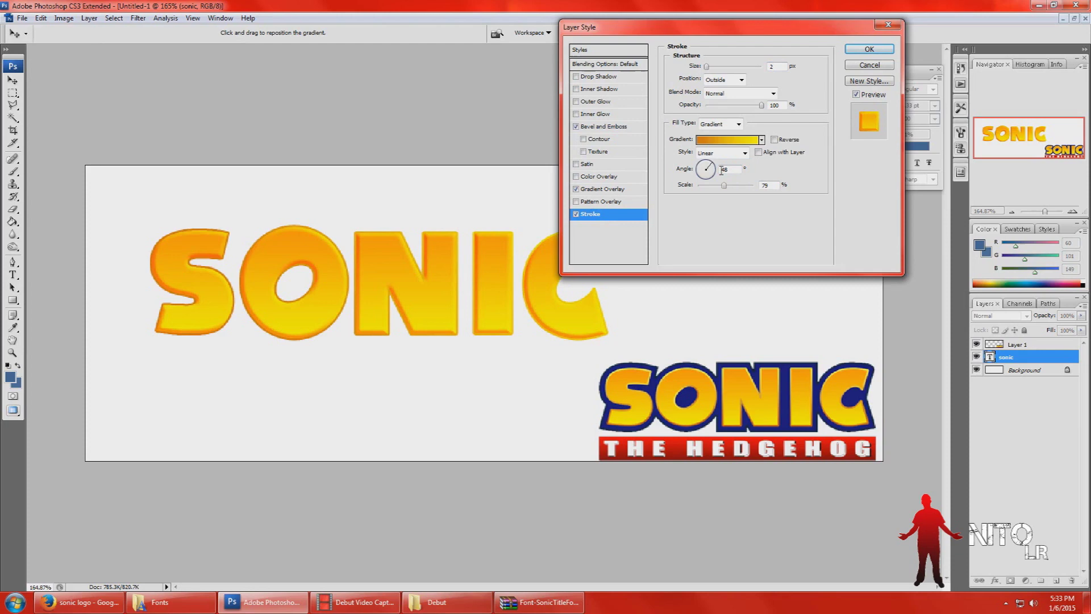
# - Replace the stroke gradient's angle, trying 77° and 79°
pyautogui.press('BackSpace')
pyautogui.press('BackSpace')
pyautogui.write('77')
pyautogui.write('9')
pyautogui.press('BackSpace')
pyautogui.press('BackSpace')
pyautogui.write('9')
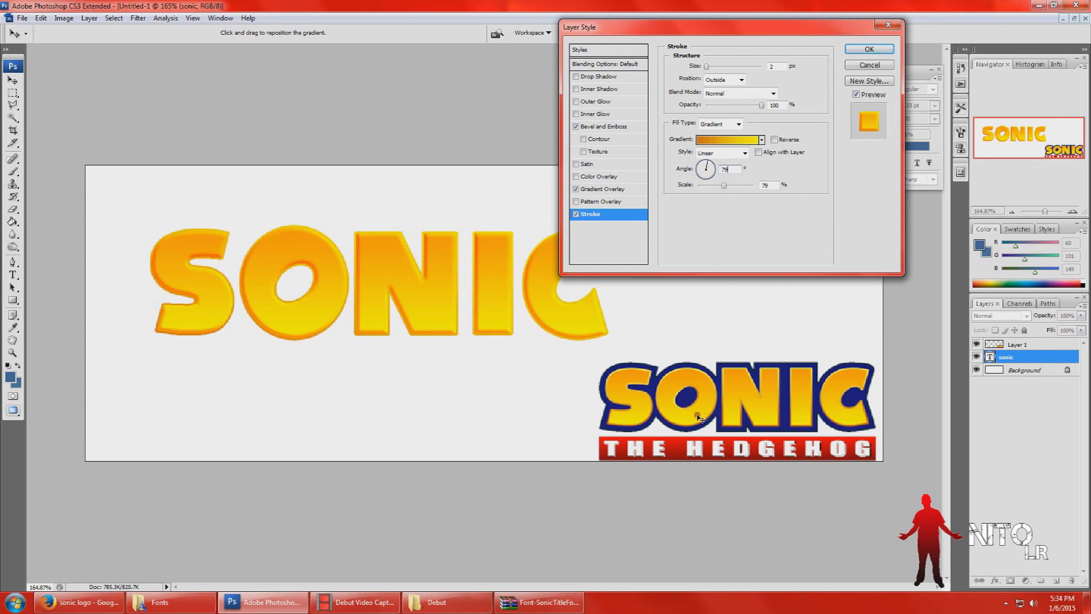
# - Compare the lettering with and without Bevel and Emboss, and leave that effect switched off
pyautogui.click(576, 126)
pyautogui.click(576, 126)
pyautogui.click(577, 126)
pyautogui.click(577, 126)
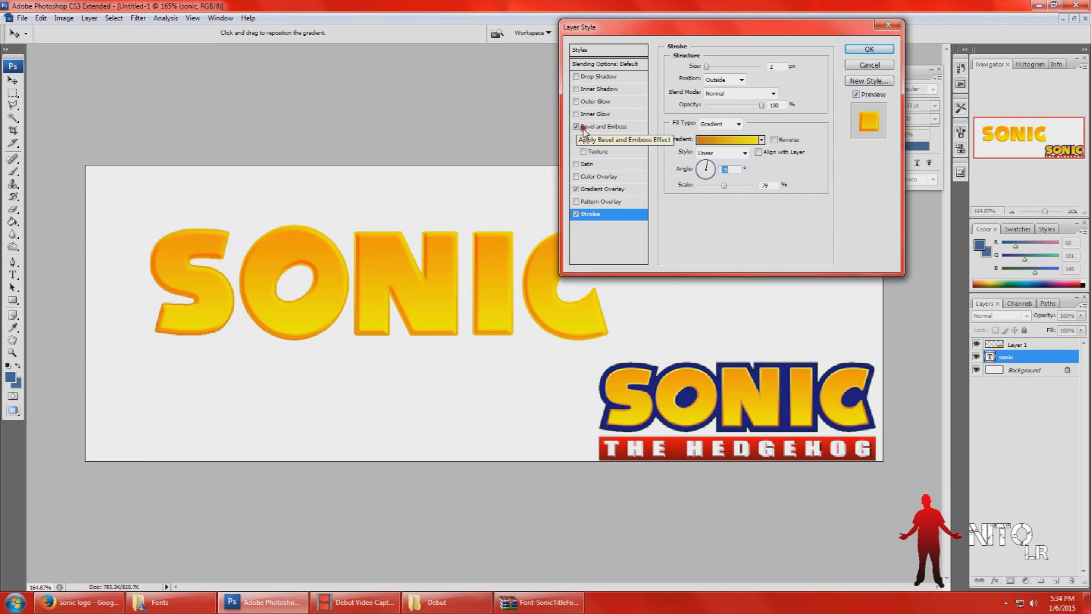
pyautogui.click(575, 127)
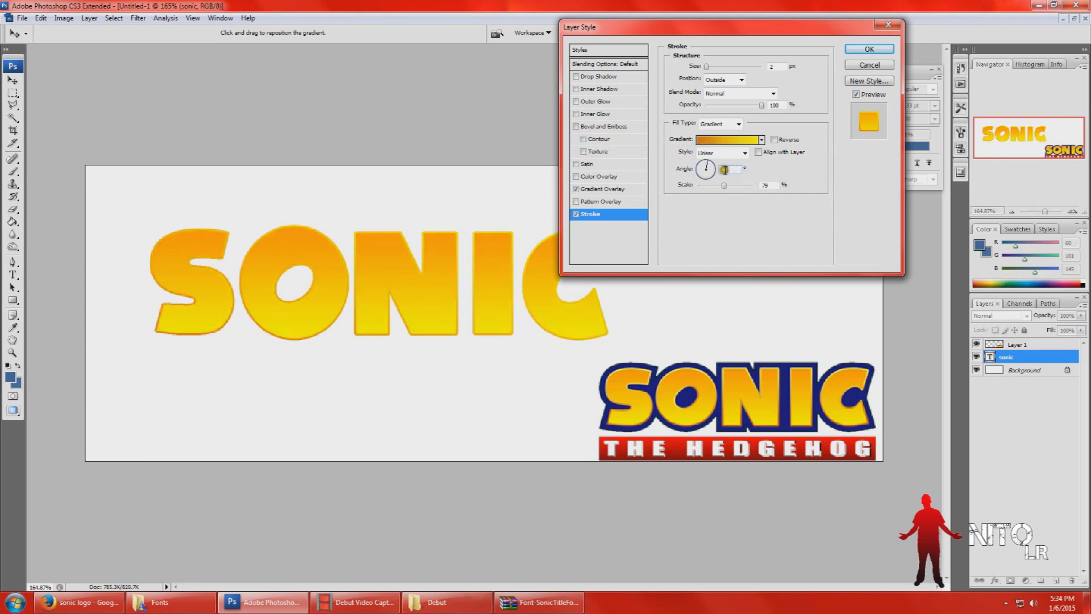
# - Set the stroke gradient's angle to 77° and the stroke size to 3 px, and apply the layer style
pyautogui.write('77')
pyautogui.click(774, 200)
pyautogui.click(793, 212)
pyautogui.click(732, 180)
pyautogui.click(730, 189)
pyautogui.moveTo(707, 67); pyautogui.dragTo(708, 67)
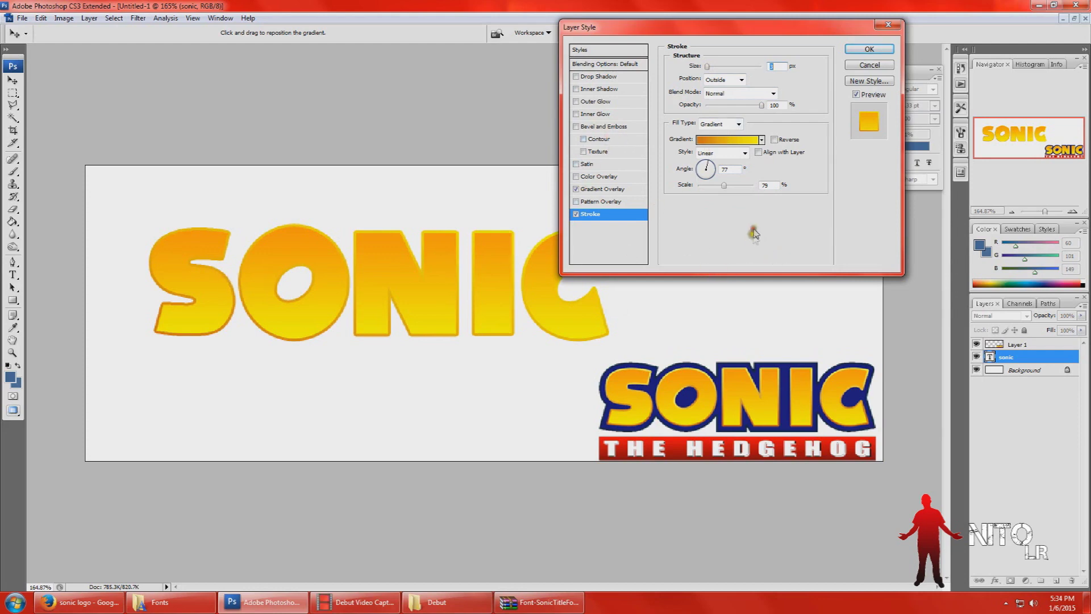
pyautogui.click(869, 49)
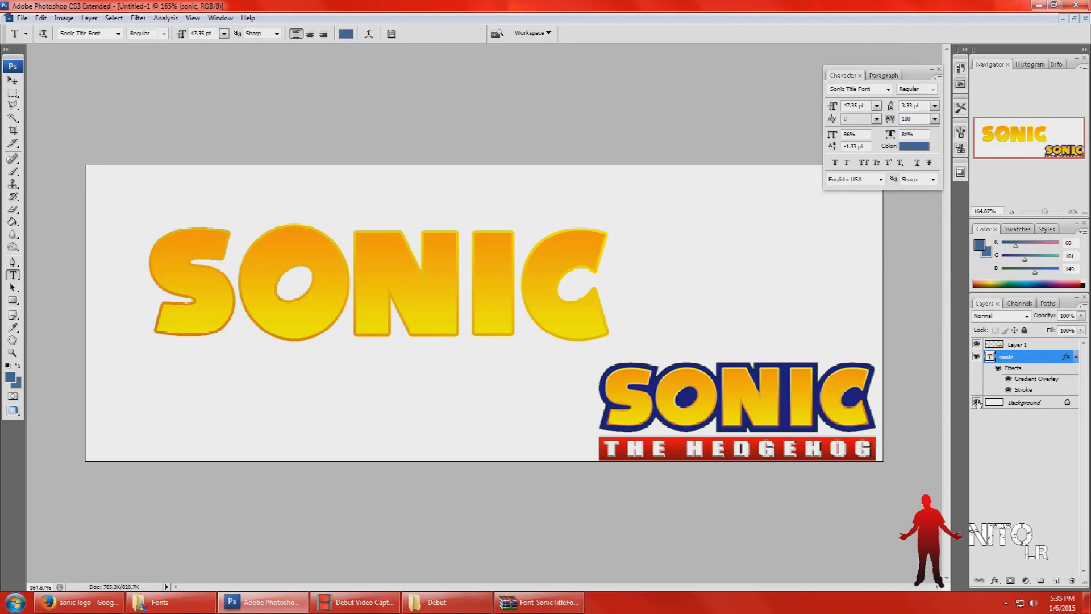
# - Compare the lettering with the reference logo up close and duplicate the sonic text layer as "sonic copy"
pyautogui.moveTo(1044, 211); pyautogui.dragTo(1047, 211)
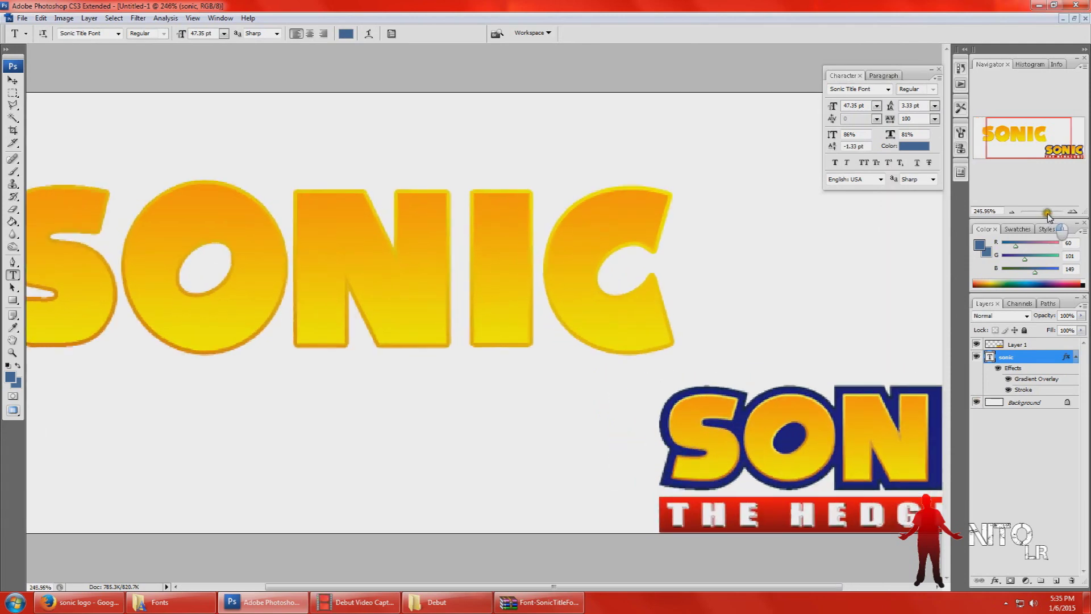
pyautogui.moveTo(1020, 152); pyautogui.dragTo(1033, 152)
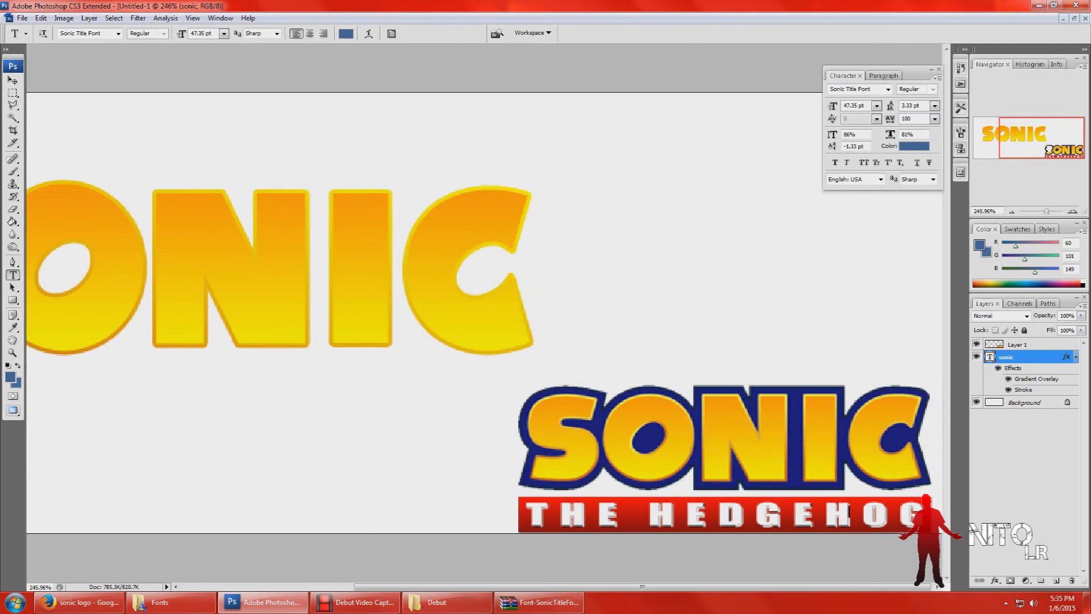
pyautogui.moveTo(1046, 211); pyautogui.dragTo(1046, 212)
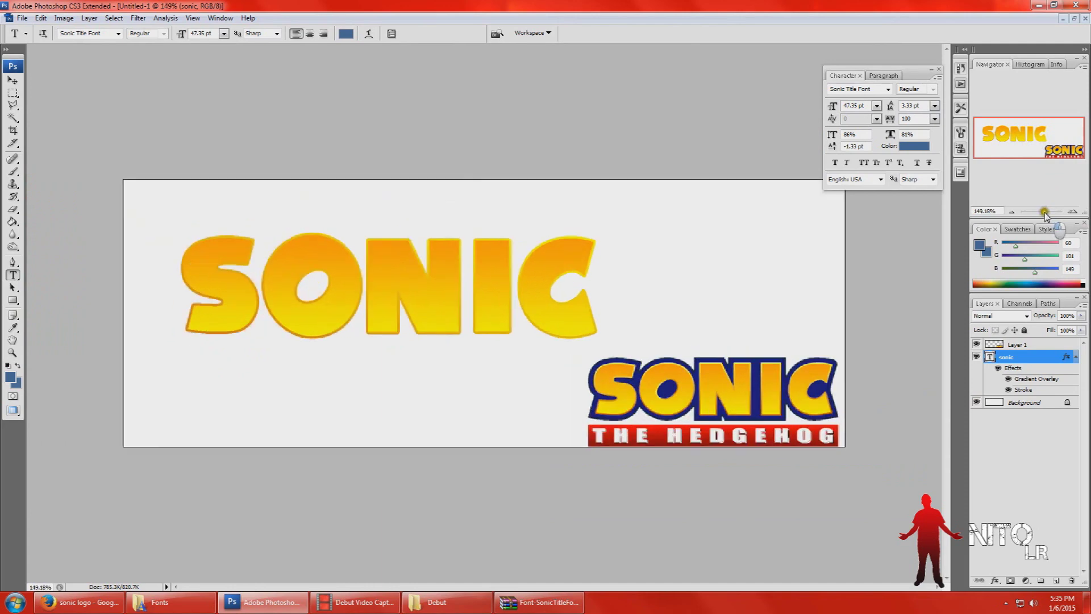
pyautogui.rightClick(1035, 363)
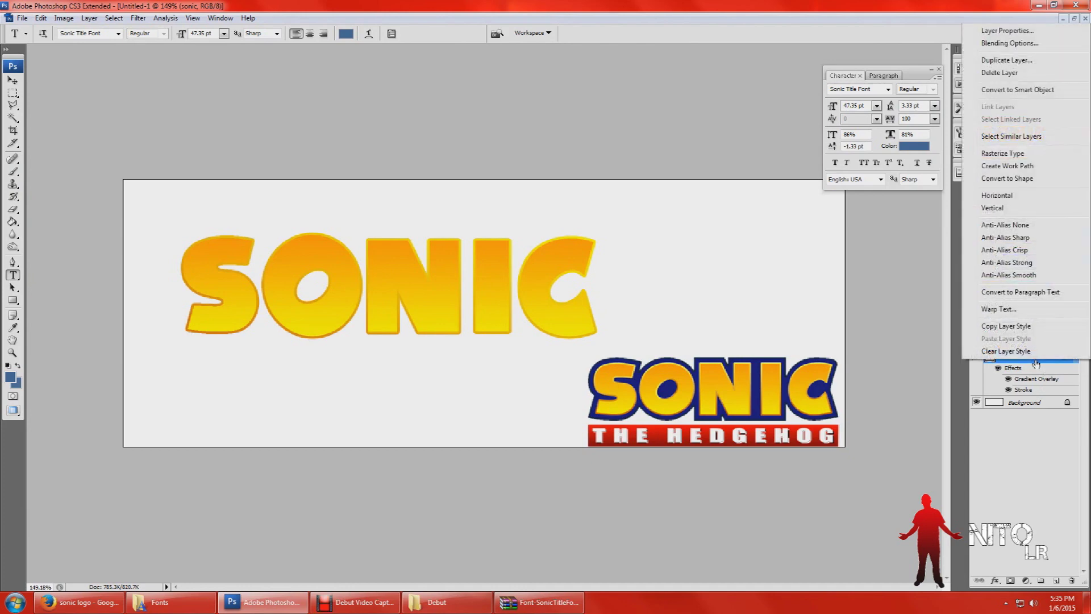
pyautogui.click(1007, 60)
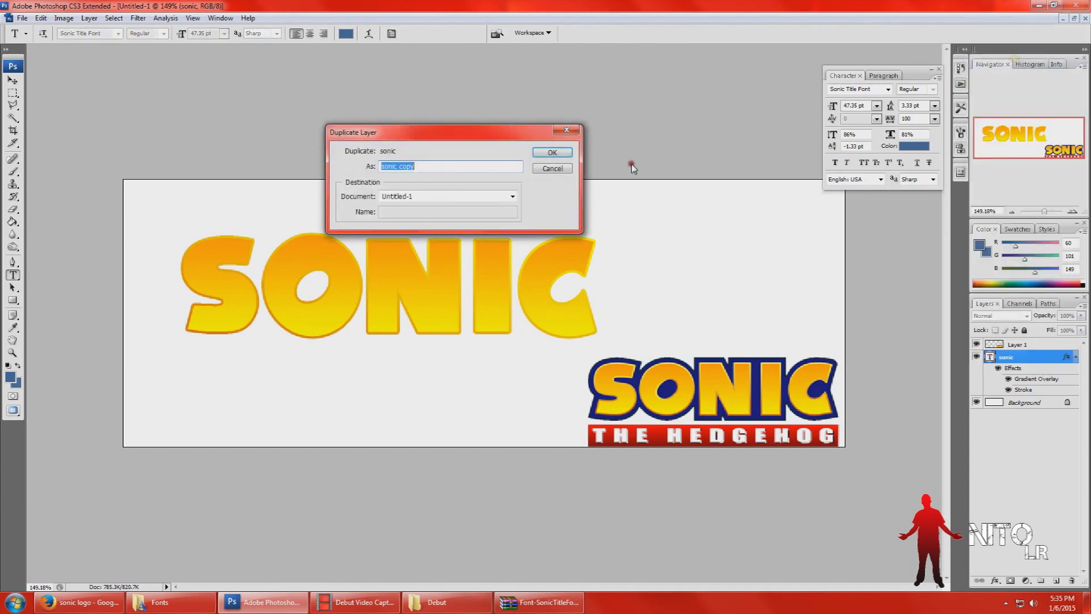
pyautogui.click(549, 153)
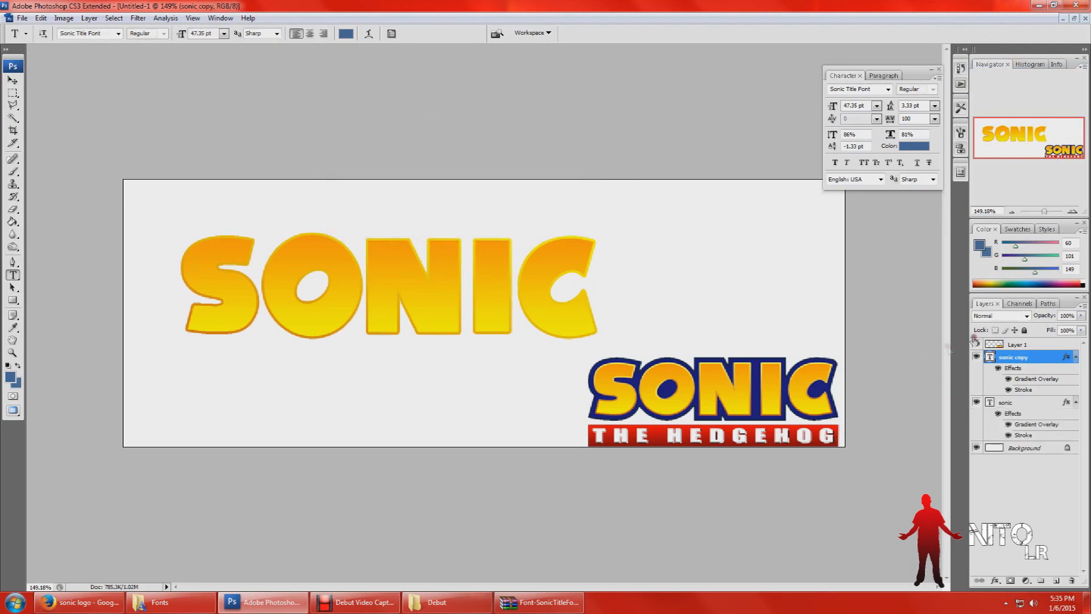
# - Hide the sonic copy layer's effects and enable Bevel and Emboss on it with the Pillow Emboss style
pyautogui.click(1007, 378)
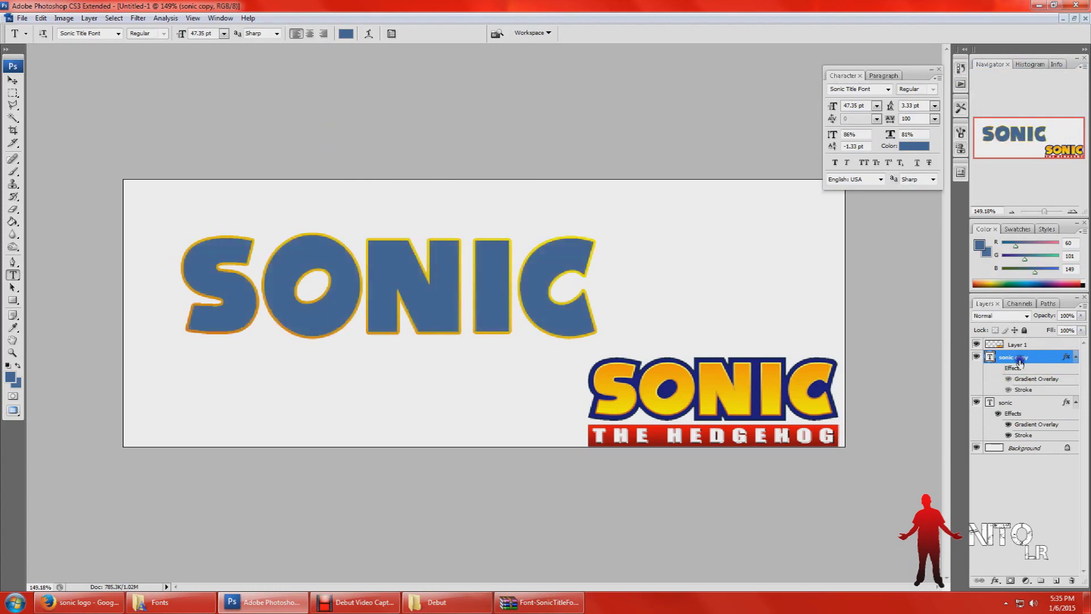
pyautogui.rightClick(1020, 361)
pyautogui.click(1014, 44)
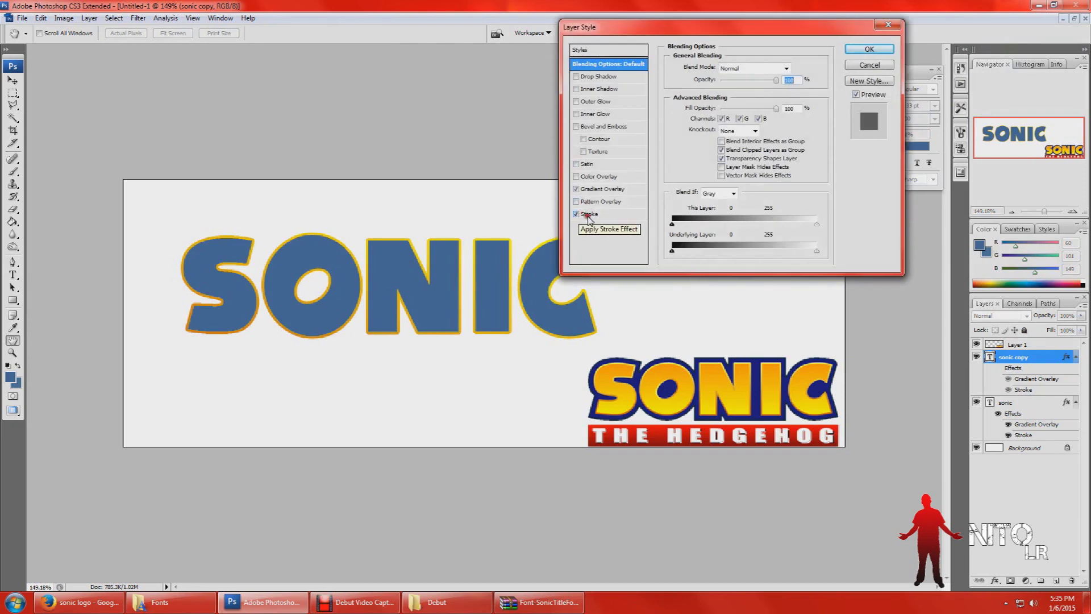
pyautogui.click(596, 126)
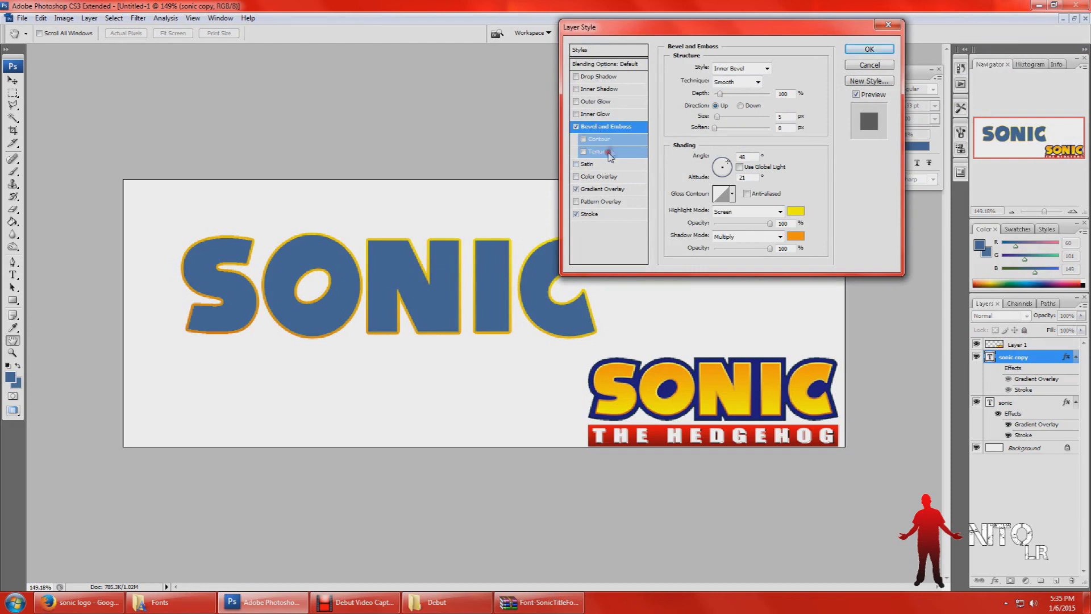
pyautogui.click(759, 82)
pyautogui.click(760, 84)
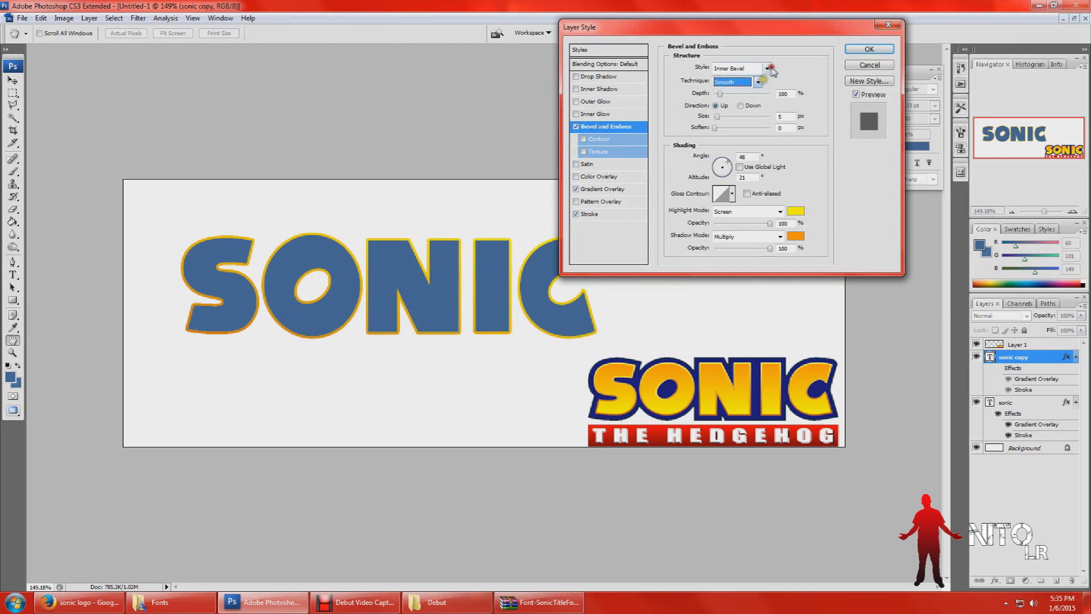
pyautogui.click(767, 69)
pyautogui.click(748, 106)
pyautogui.click(737, 117)
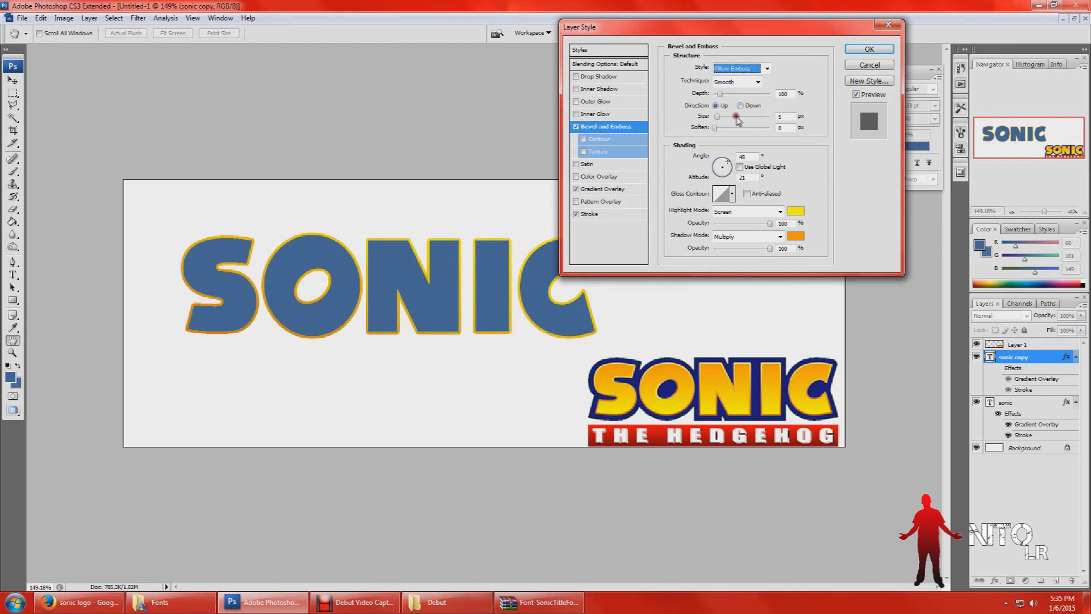
# - Set the copy's bevel depth to 72% and size to 16 px, and add a slight soften
pyautogui.moveTo(725, 96); pyautogui.dragTo(723, 120)
pyautogui.click(716, 116)
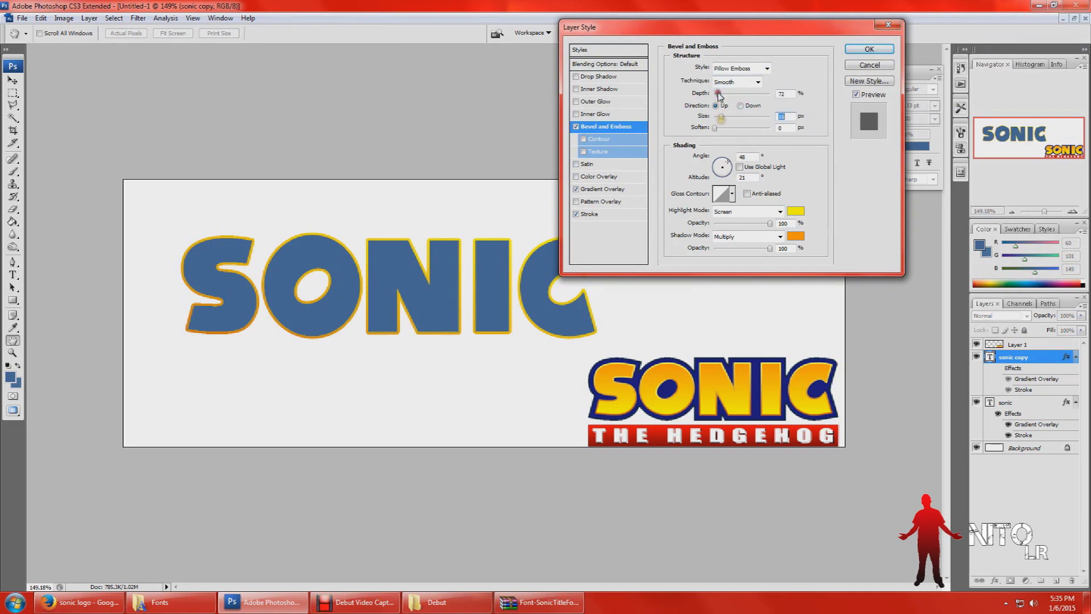
pyautogui.click(746, 178)
pyautogui.moveTo(715, 128)
pyautogui.mouseDown()
pyautogui.moveTo(729, 132)
pyautogui.moveTo(720, 128)
pyautogui.mouseUp()
# - Turn off the Stroke and Gradient Overlay effects on the sonic copy layer
pyautogui.click(587, 214)
pyautogui.click(577, 188)
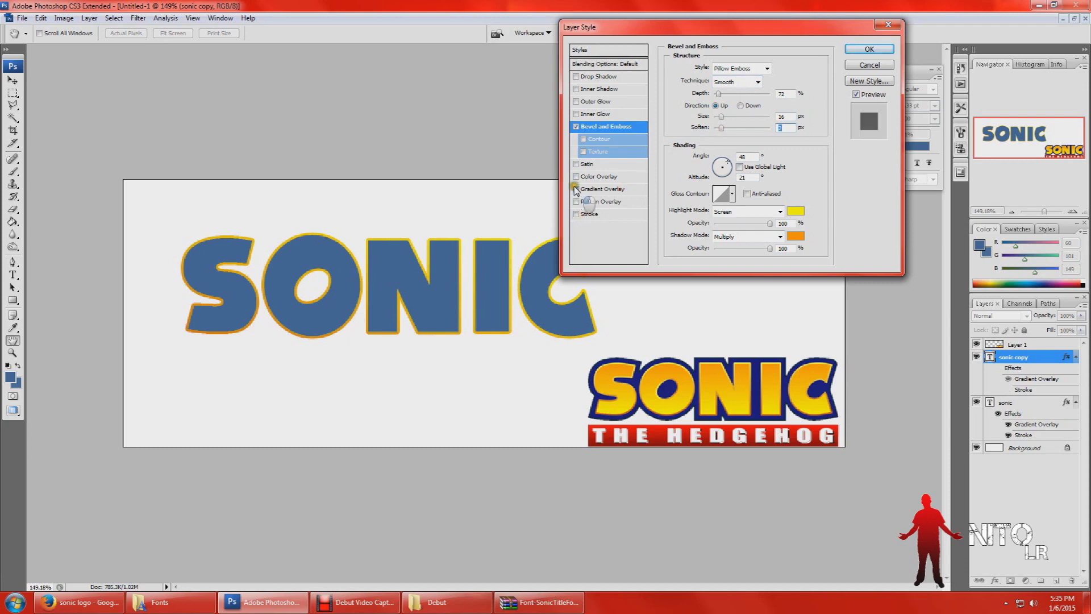
# - Discard the pending layer style changes on the sonic copy layer and hide the original sonic layer
pyautogui.click(581, 215)
pyautogui.click(870, 65)
pyautogui.click(977, 402)
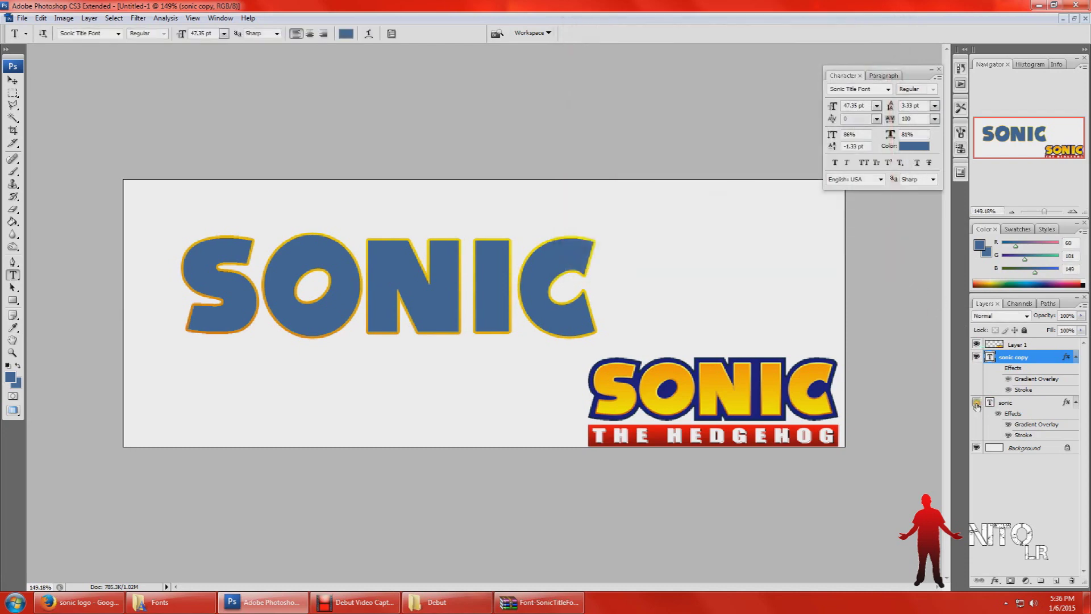
# - Try a deeper, larger Bevel and Emboss on the sonic copy layer, and turn off its bevel and Gradient Overlay
pyautogui.rightClick(1012, 357)
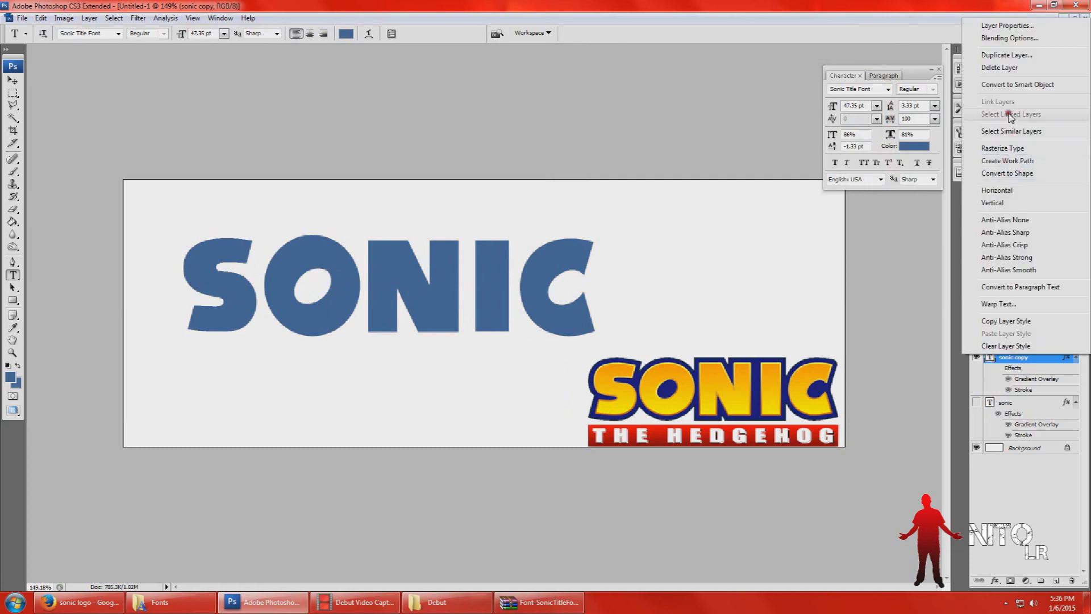
pyautogui.click(1005, 38)
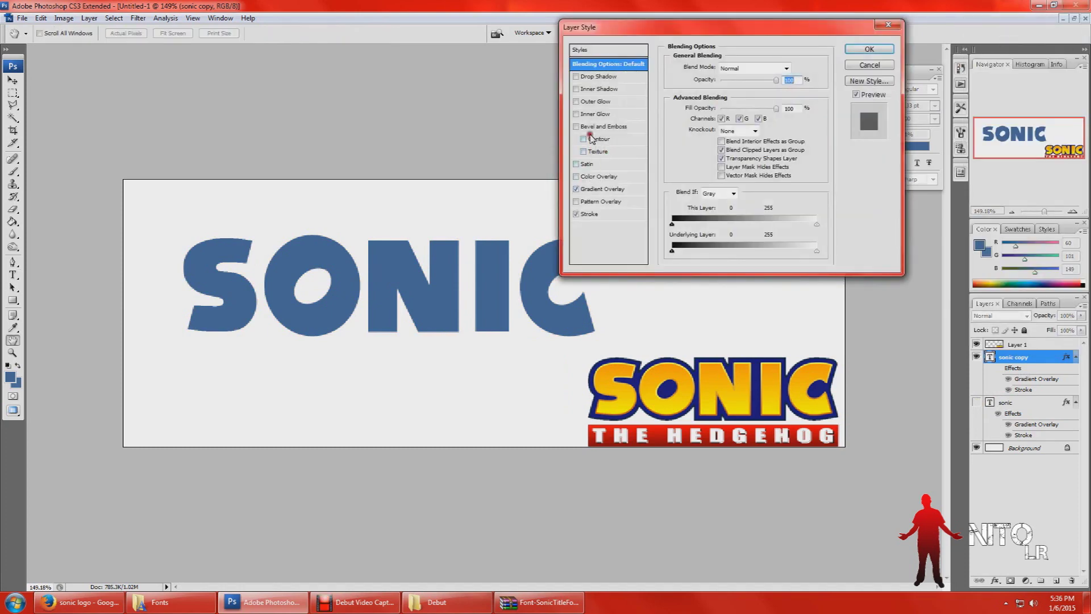
pyautogui.click(588, 127)
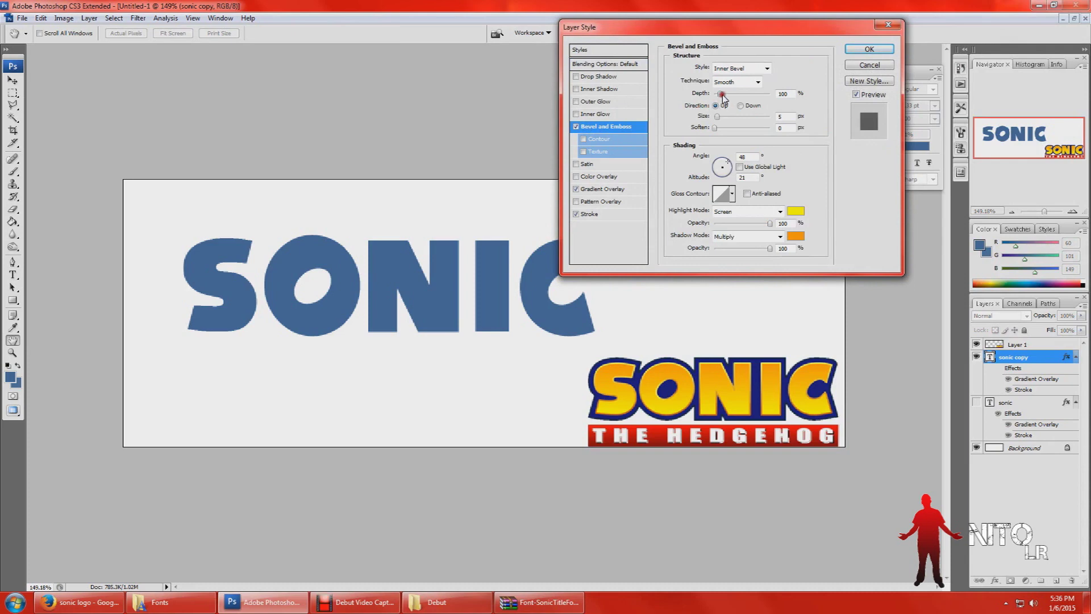
pyautogui.moveTo(720, 117); pyautogui.dragTo(733, 95)
pyautogui.moveTo(732, 99)
pyautogui.mouseDown()
pyautogui.moveTo(743, 99)
pyautogui.moveTo(728, 97)
pyautogui.mouseUp()
pyautogui.click(576, 127)
pyautogui.click(579, 189)
# - Enlarge the sonic copy layer's stroke, apply the style, and compare by briefly showing the original sonic layer
pyautogui.click(589, 214)
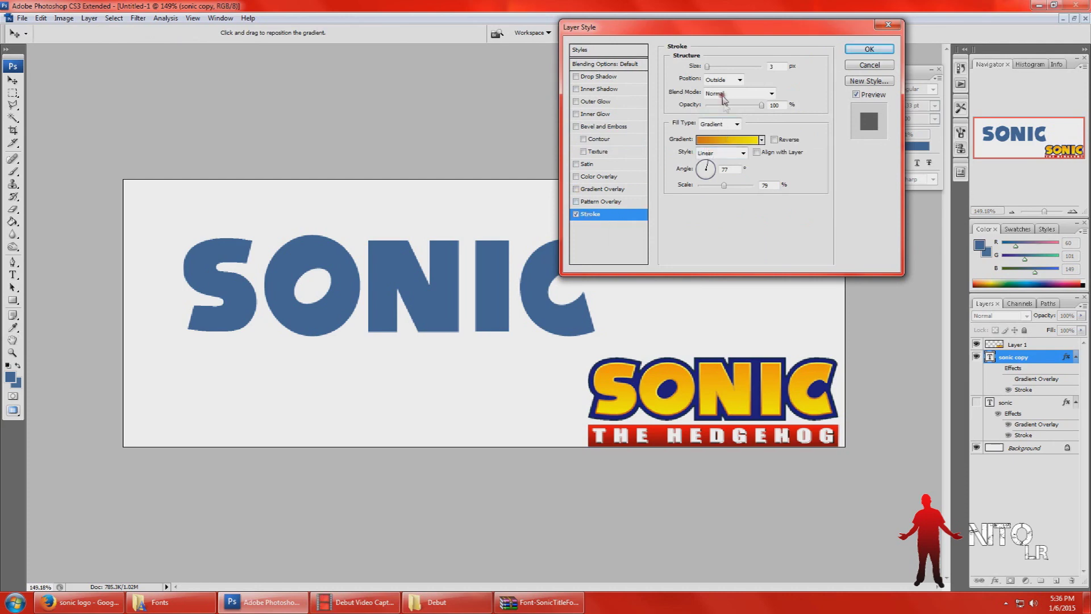
pyautogui.moveTo(708, 67)
pyautogui.mouseDown()
pyautogui.moveTo(731, 79)
pyautogui.moveTo(725, 69)
pyautogui.mouseUp()
pyautogui.click(741, 65)
pyautogui.moveTo(743, 72); pyautogui.dragTo(733, 71)
pyautogui.click(868, 49)
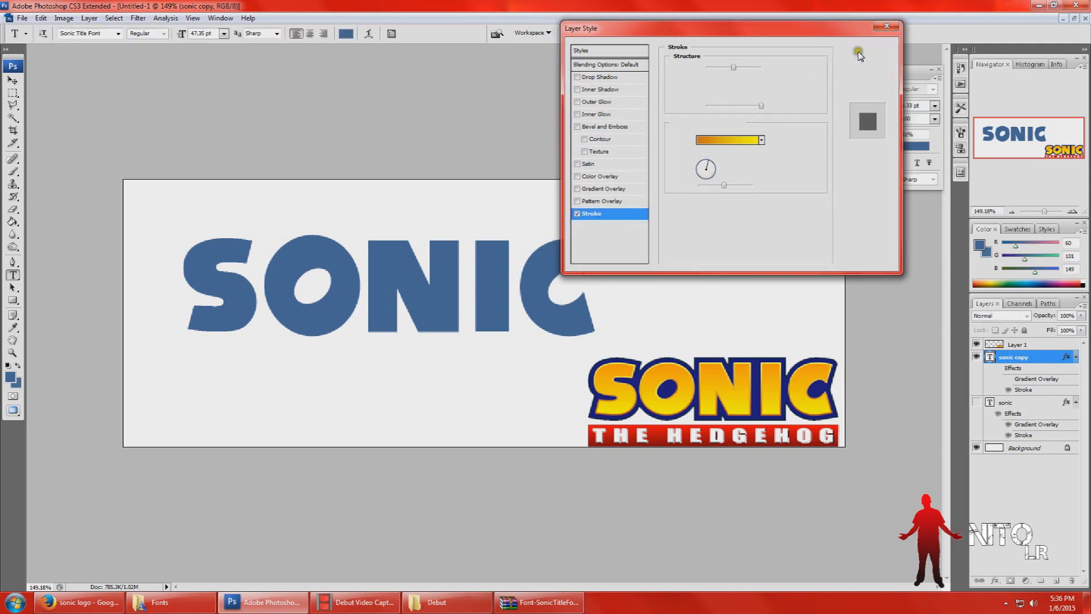
pyautogui.click(977, 402)
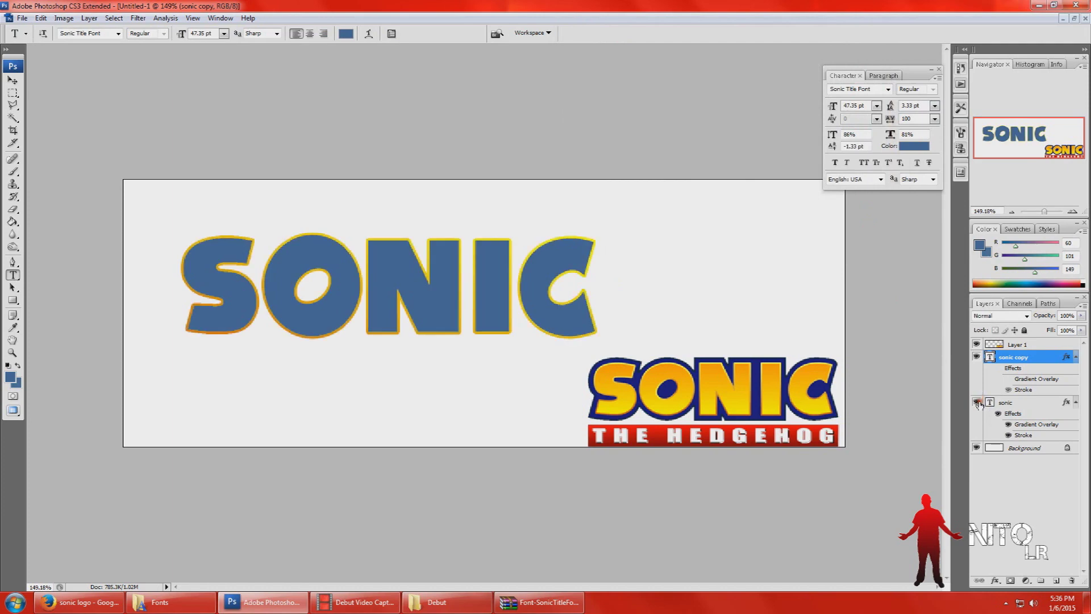
pyautogui.click(978, 403)
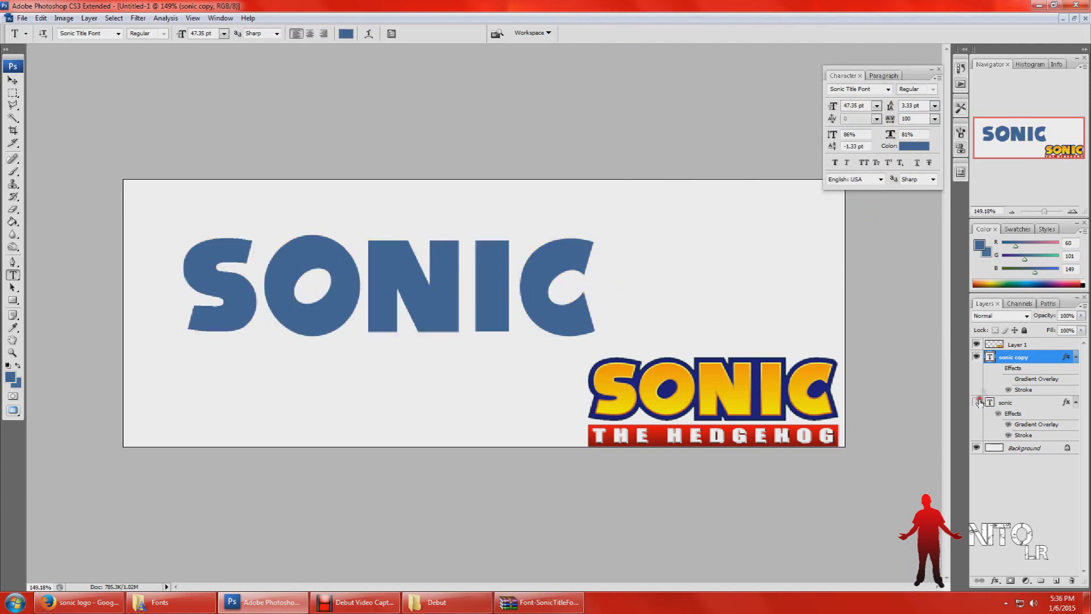
# - Set the sonic copy layer's stroke size to 6 px and its fill type to Color
pyautogui.rightClick(1017, 359)
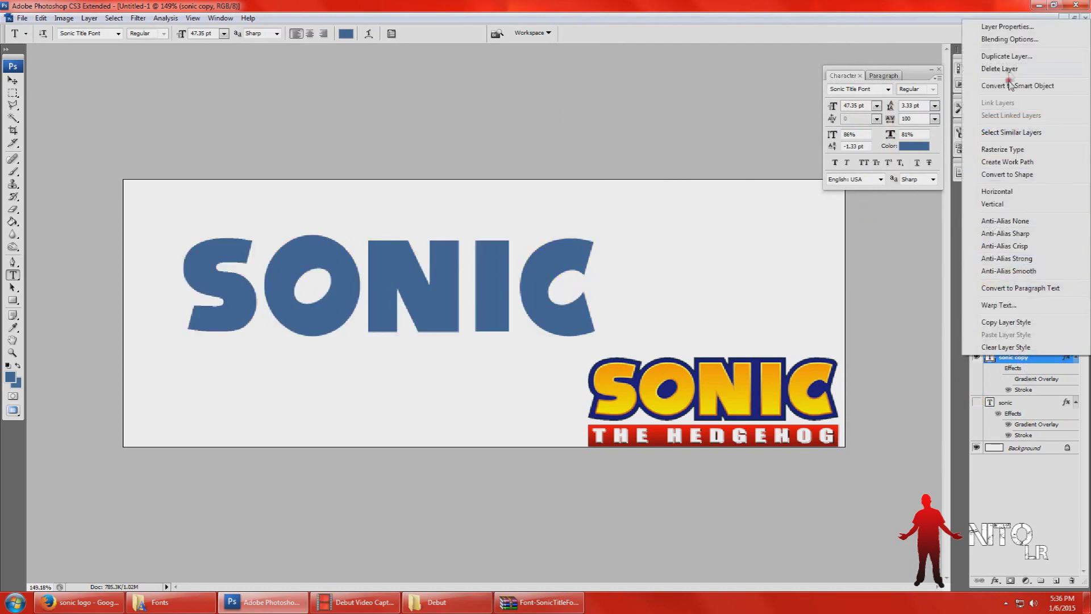
pyautogui.click(1015, 41)
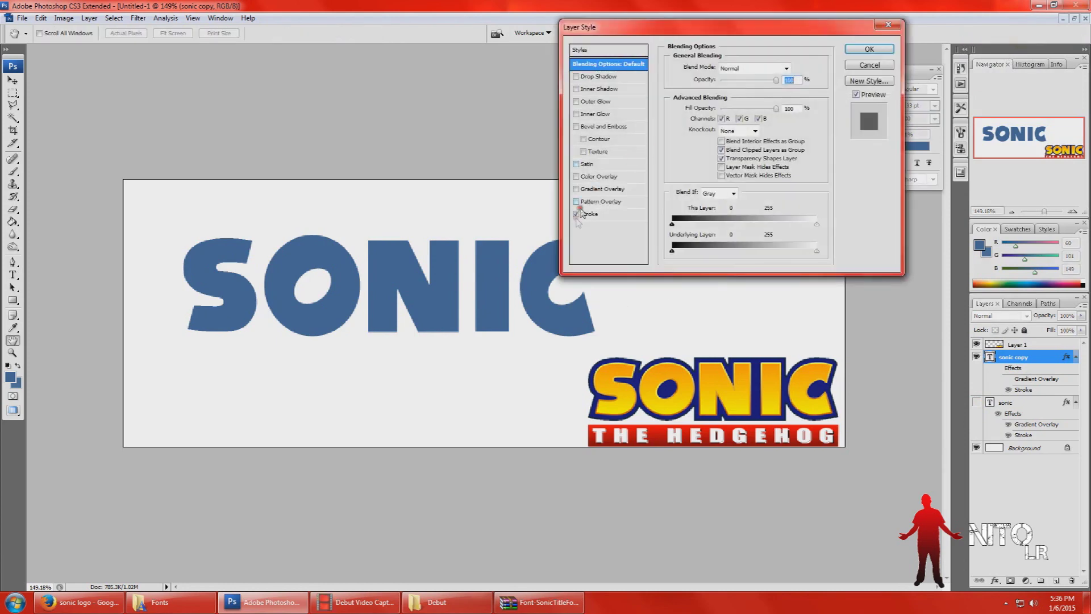
pyautogui.click(590, 214)
pyautogui.moveTo(734, 67); pyautogui.dragTo(709, 67)
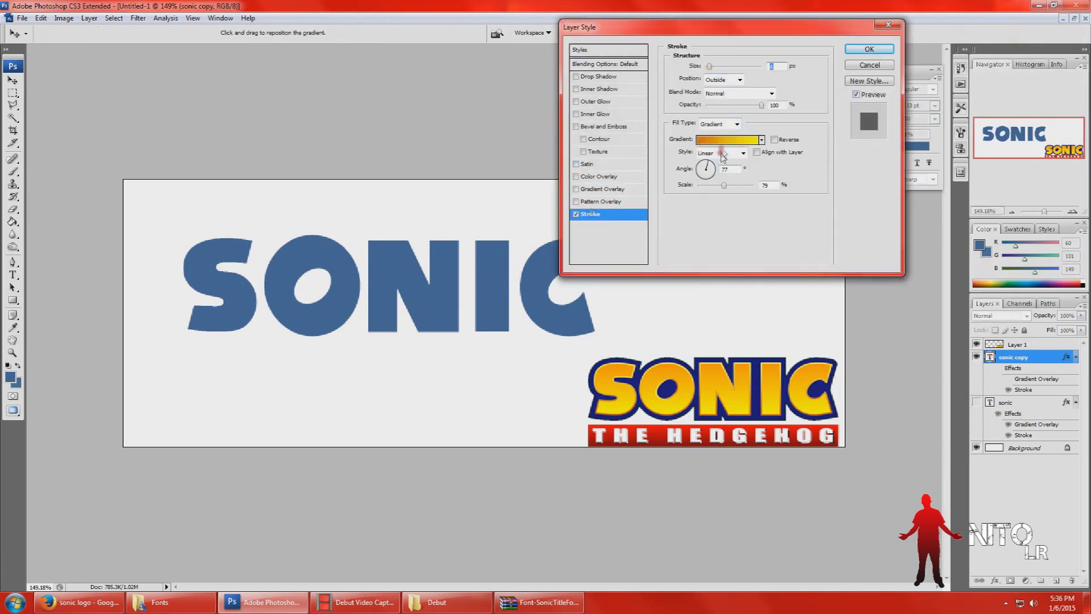
pyautogui.click(724, 139)
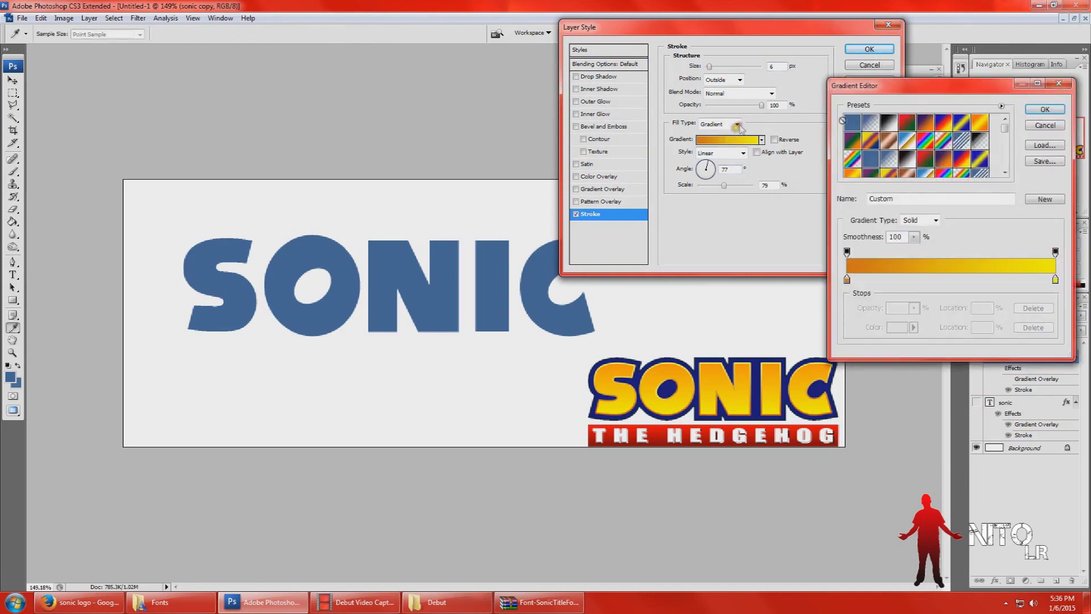
pyautogui.click(1049, 126)
pyautogui.click(737, 124)
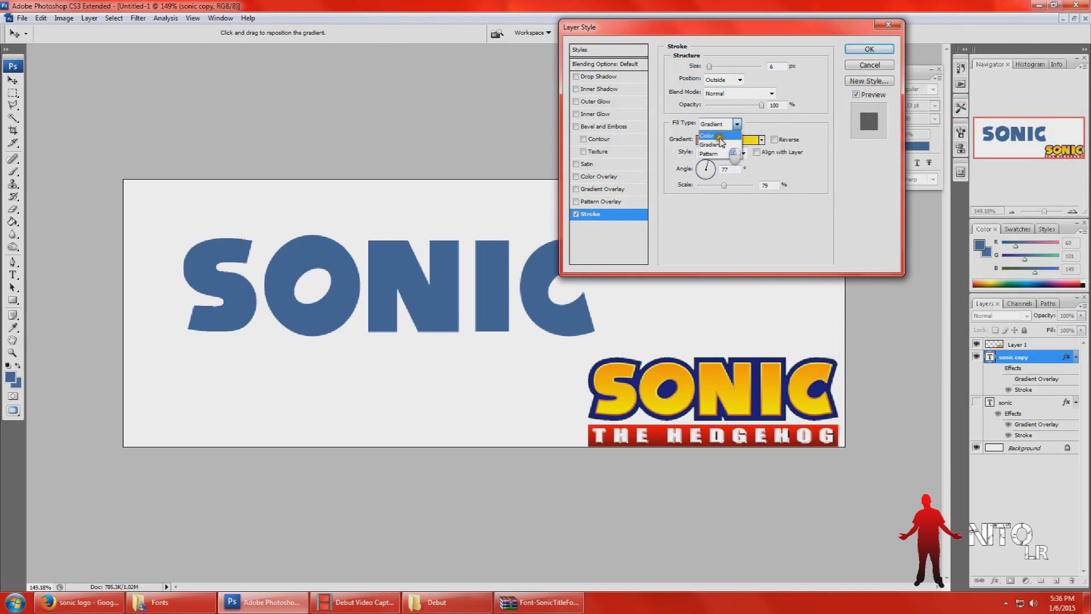
pyautogui.click(717, 136)
# - Set the stroke colour to bright red, apply the style, and show the sonic copy layer's effects
pyautogui.click(696, 139)
pyautogui.click(787, 322)
pyautogui.click(839, 295)
pyautogui.click(970, 239)
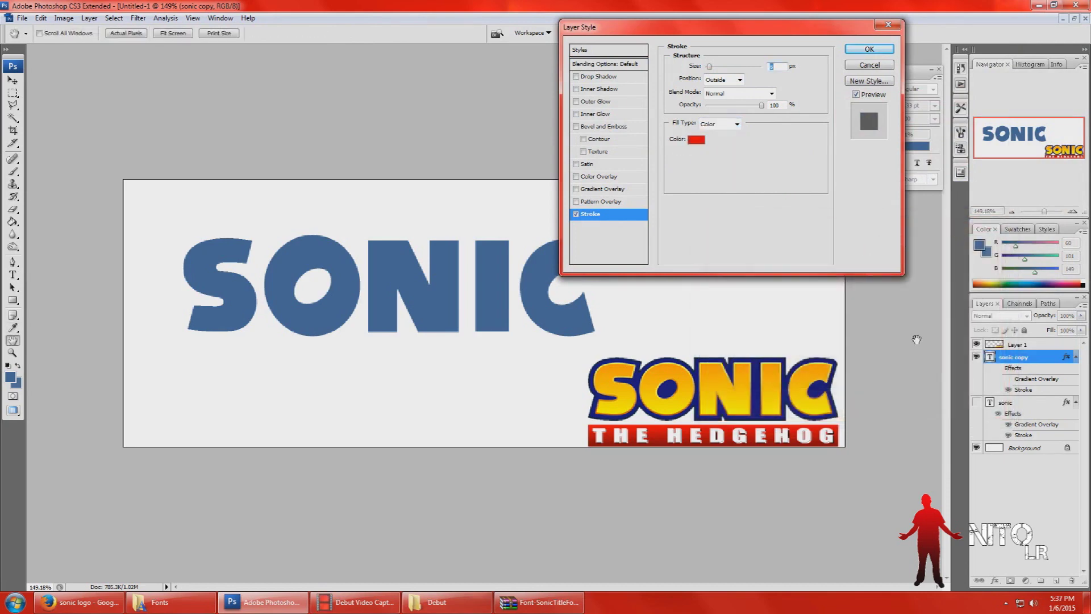
pyautogui.click(868, 50)
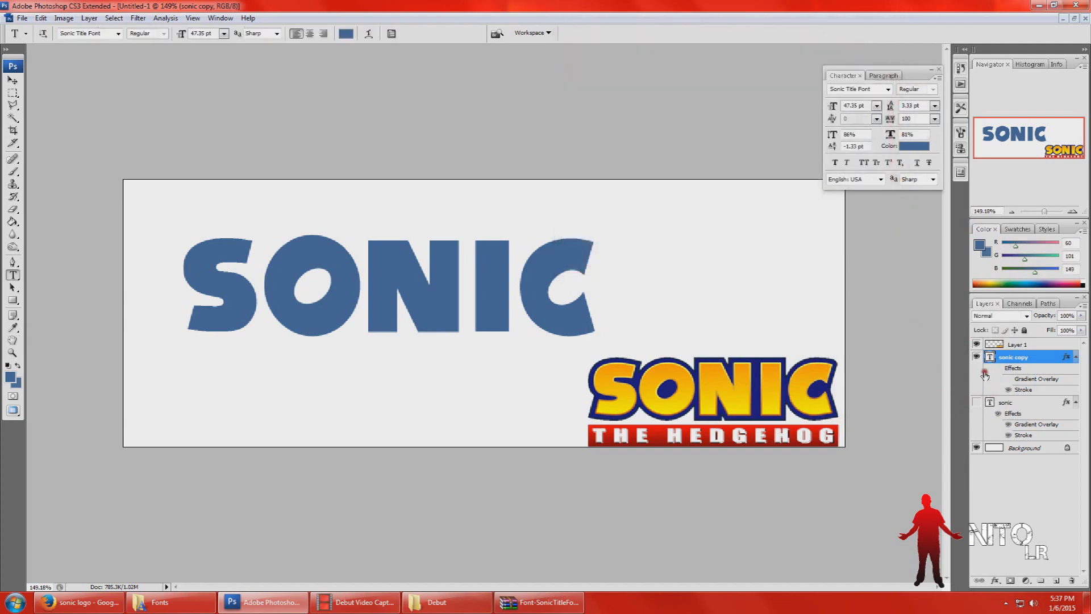
pyautogui.click(998, 368)
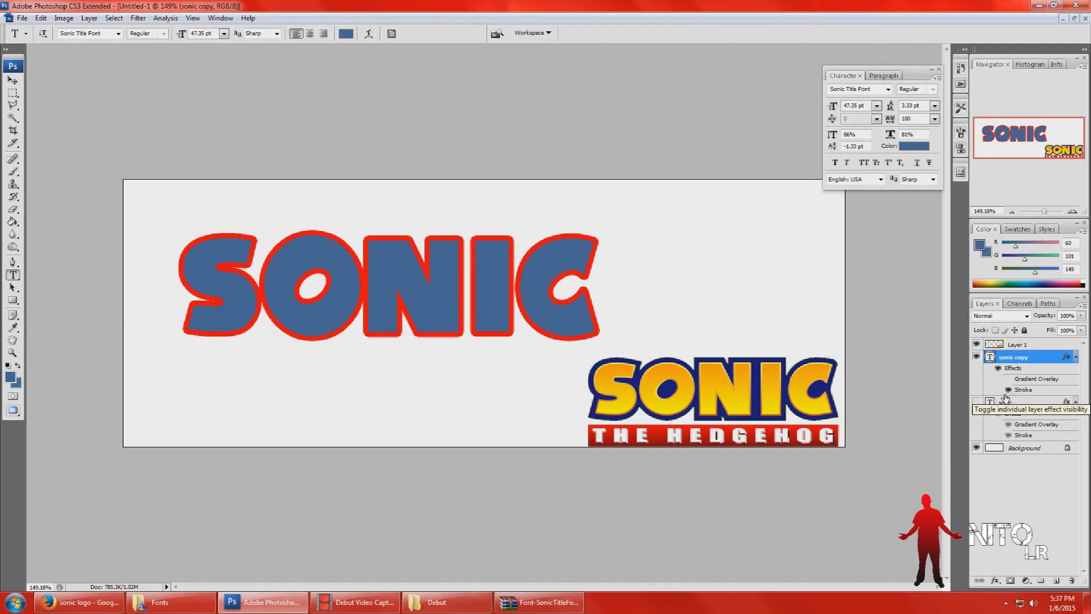
# - Try Bevel and Emboss on the sonic copy layer with 134% depth and 0 px size, and turn it off again
pyautogui.rightClick(1021, 359)
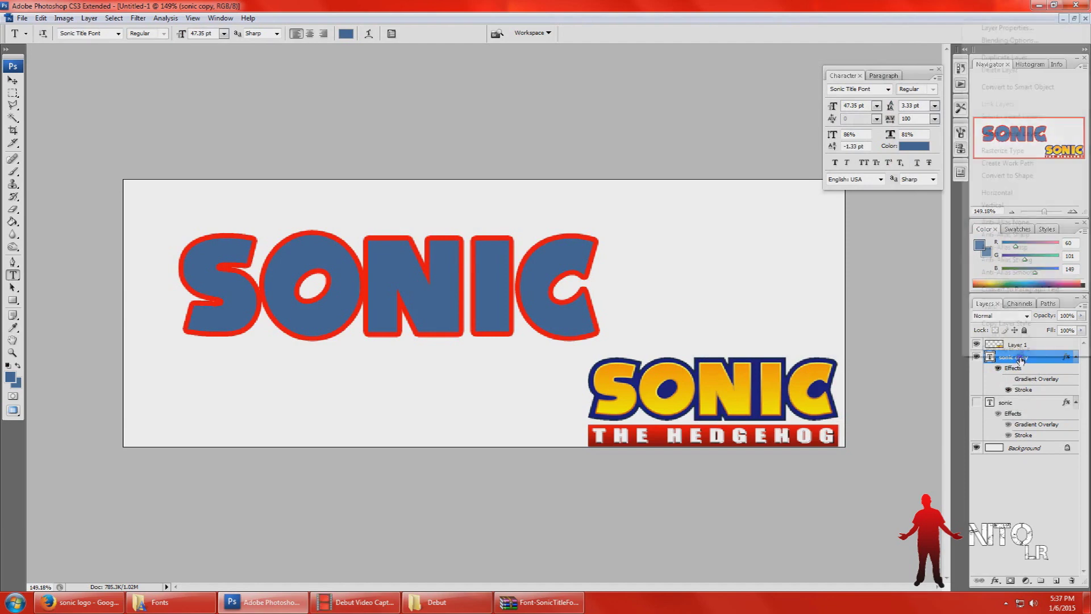
pyautogui.click(1006, 41)
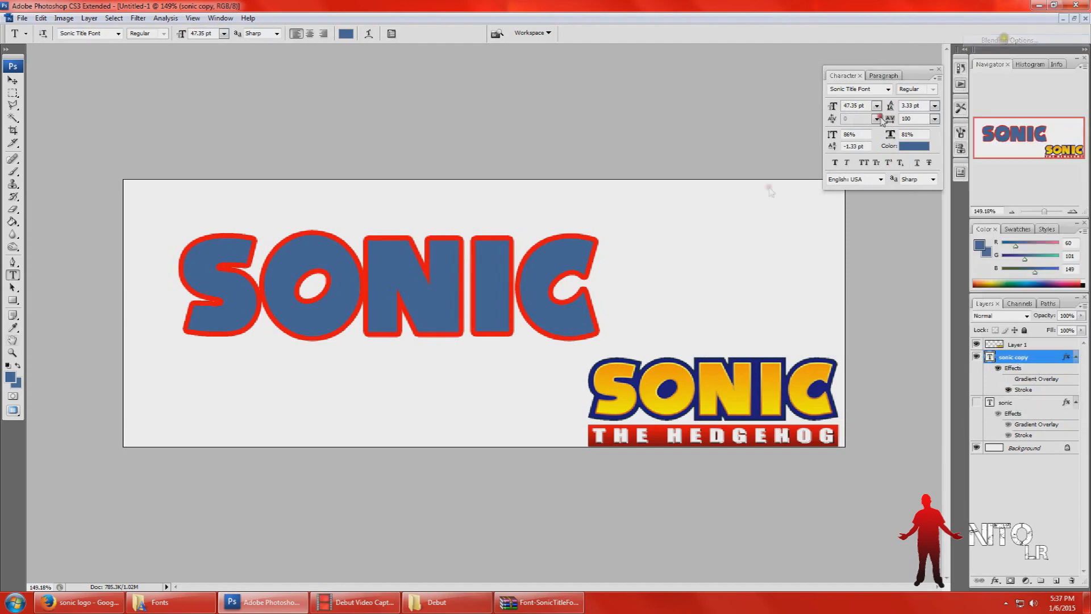
pyautogui.moveTo(706, 37); pyautogui.dragTo(732, 46)
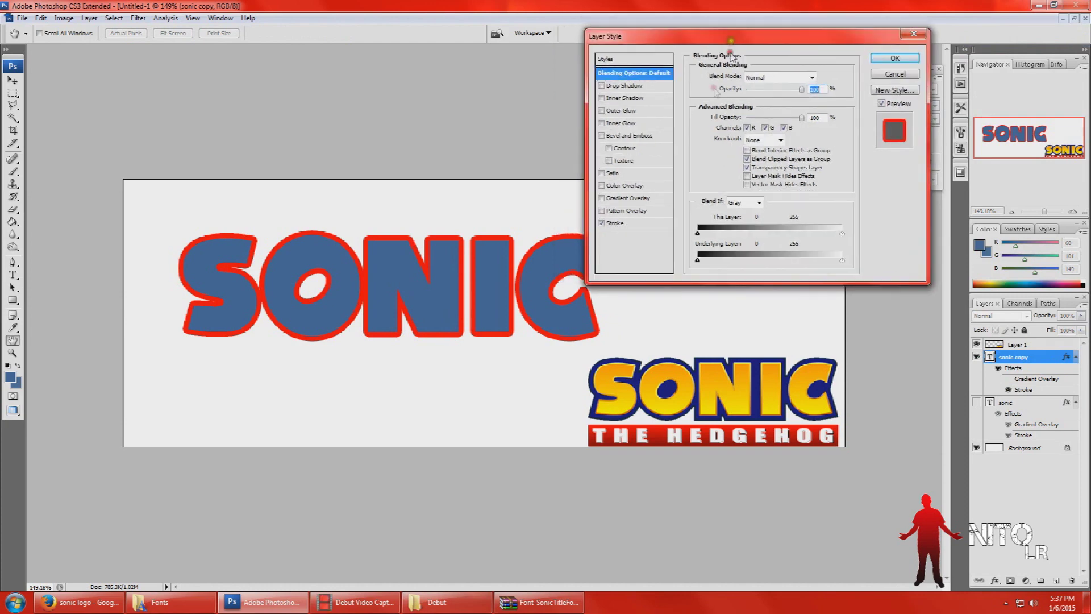
pyautogui.click(601, 136)
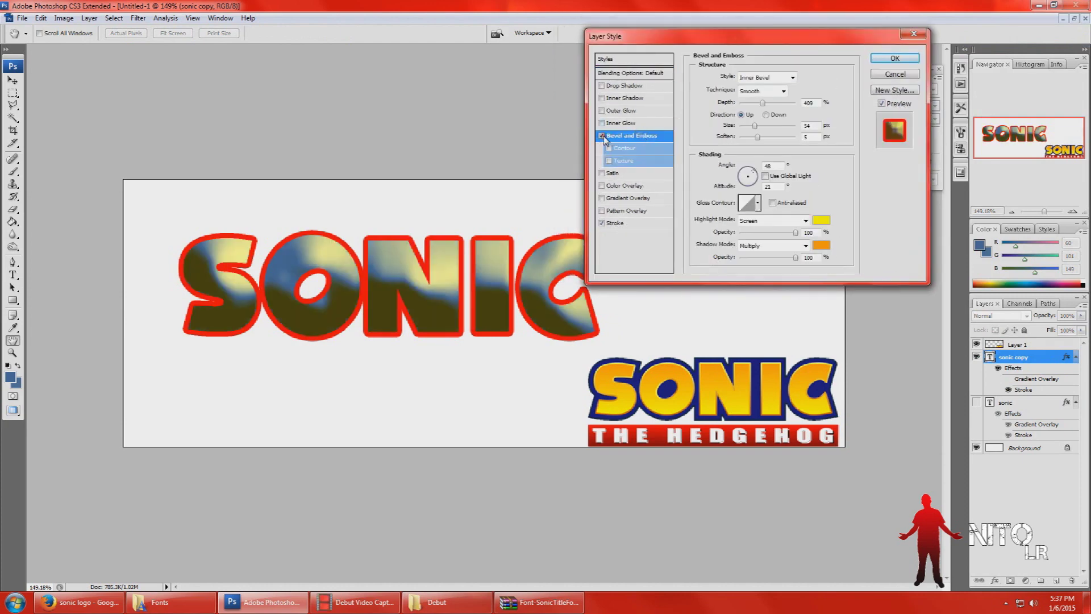
pyautogui.moveTo(763, 103)
pyautogui.mouseDown()
pyautogui.moveTo(740, 102)
pyautogui.moveTo(750, 128)
pyautogui.moveTo(738, 128)
pyautogui.mouseUp()
pyautogui.click(601, 135)
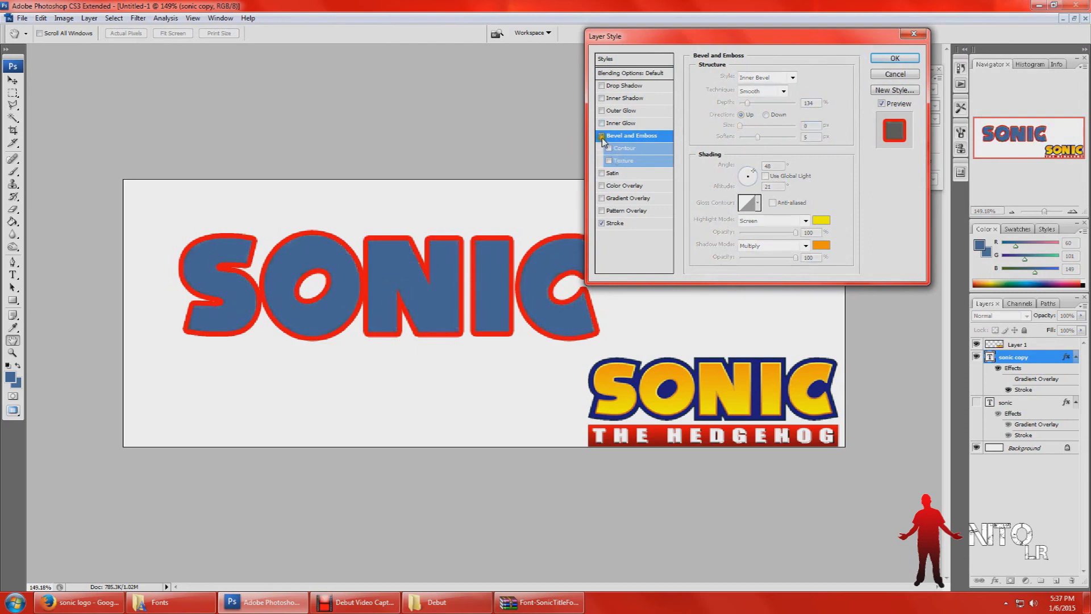
# - Thicken the sonic copy layer's red stroke, trying several widths and settling on 11 px
pyautogui.click(616, 223)
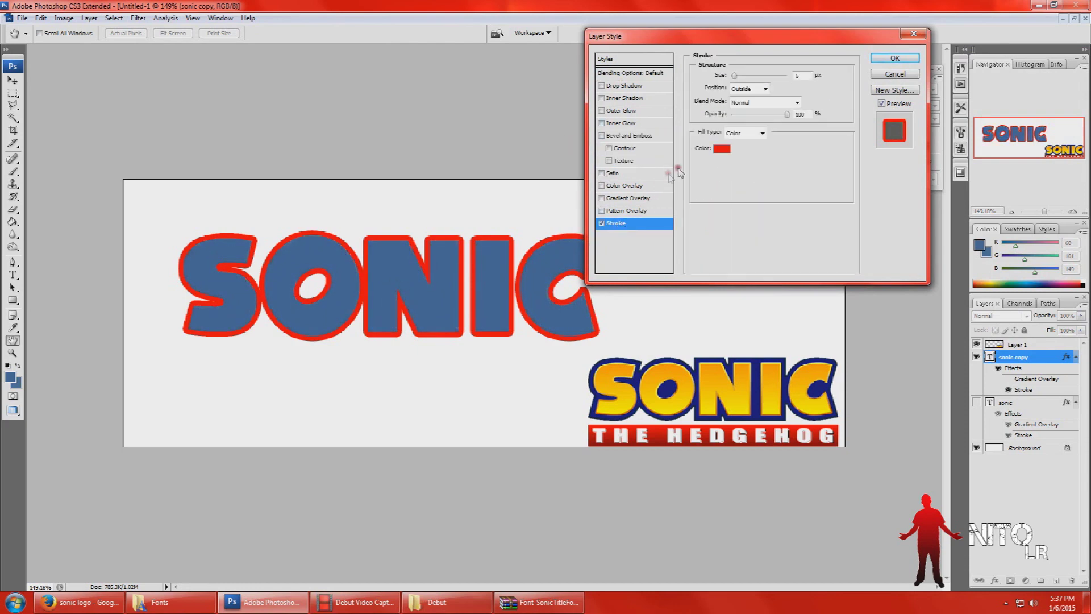
pyautogui.moveTo(736, 80); pyautogui.dragTo(738, 80)
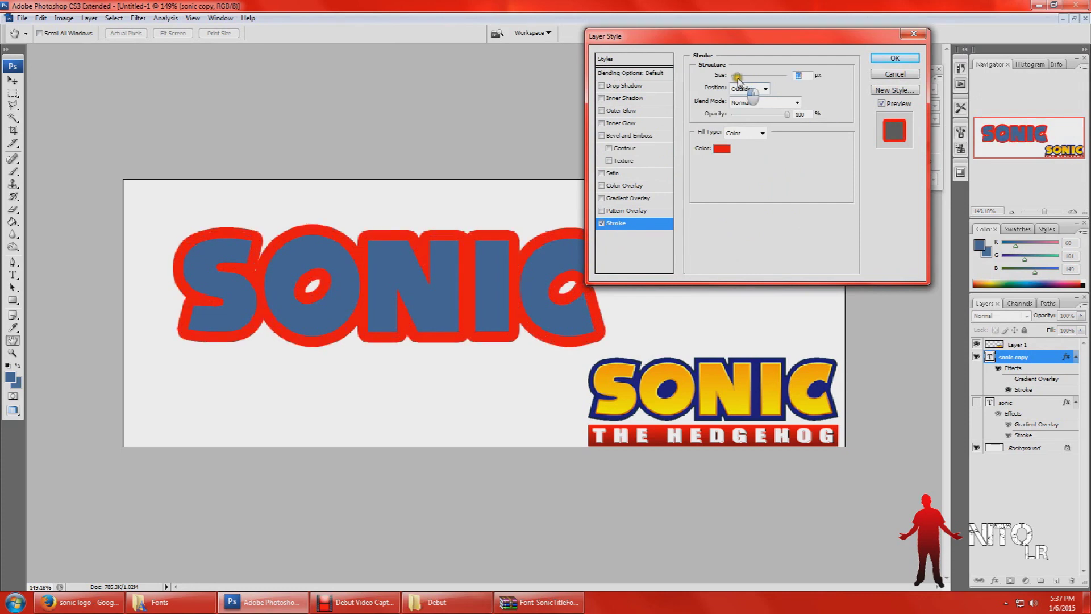
pyautogui.moveTo(738, 78); pyautogui.dragTo(737, 78)
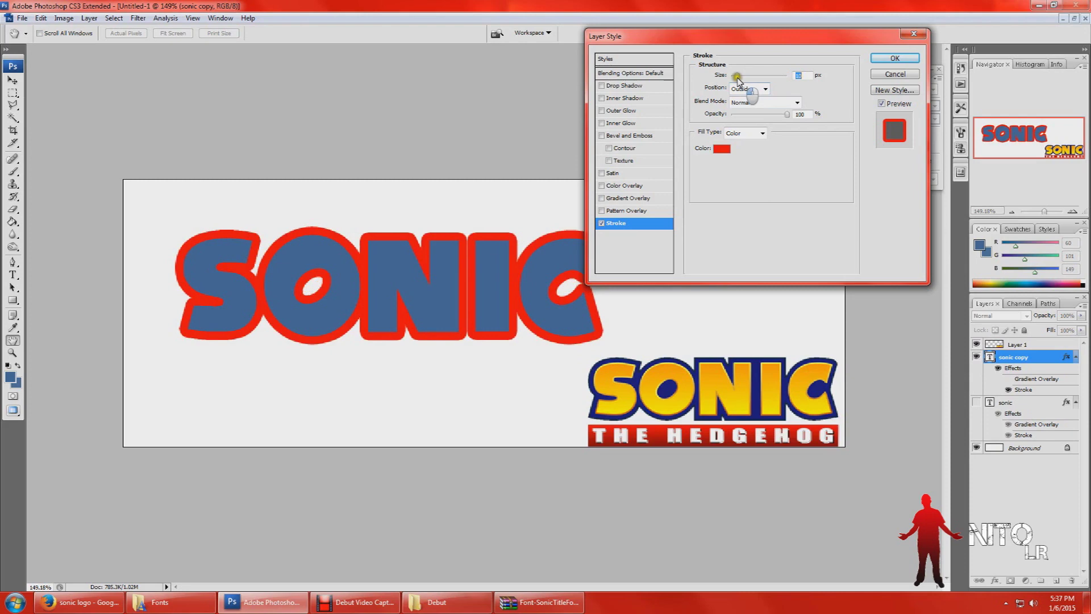
pyautogui.moveTo(737, 78); pyautogui.dragTo(738, 78)
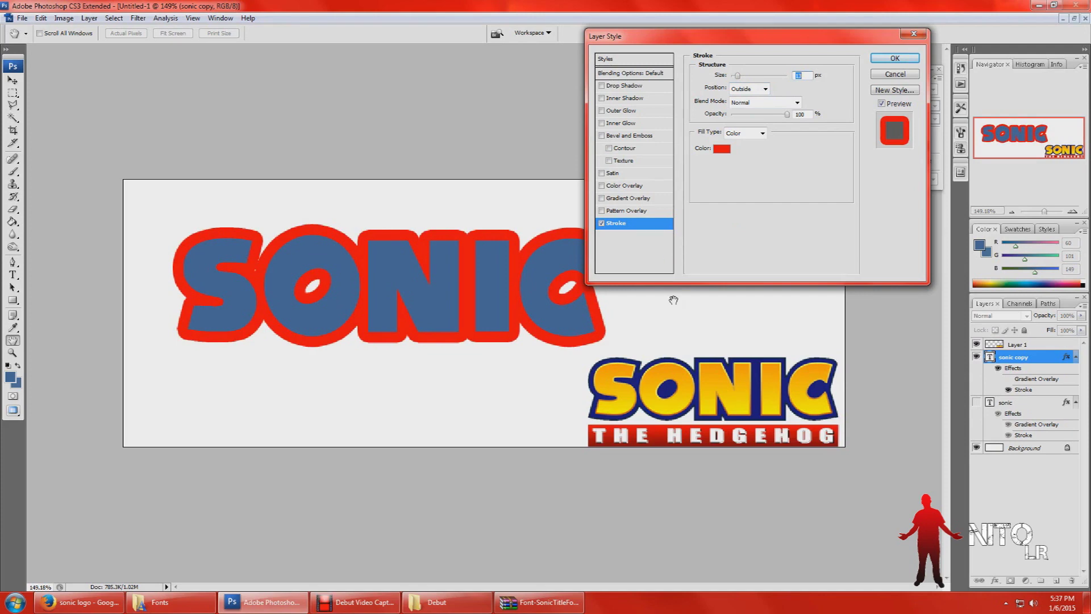
pyautogui.click(801, 76)
pyautogui.press('BackSpace')
pyautogui.write('2')
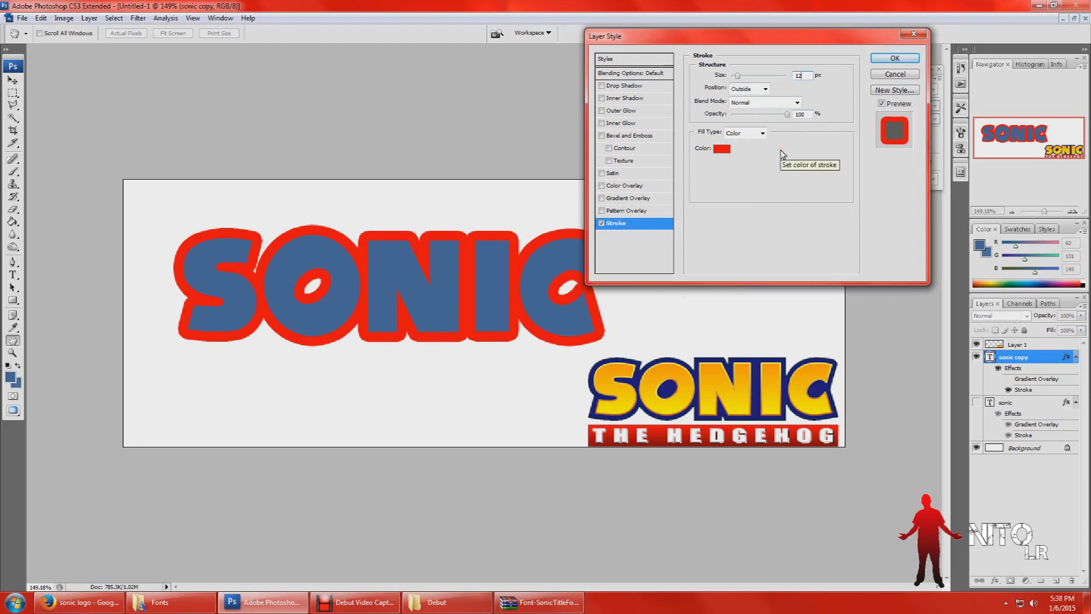
pyautogui.click(779, 150)
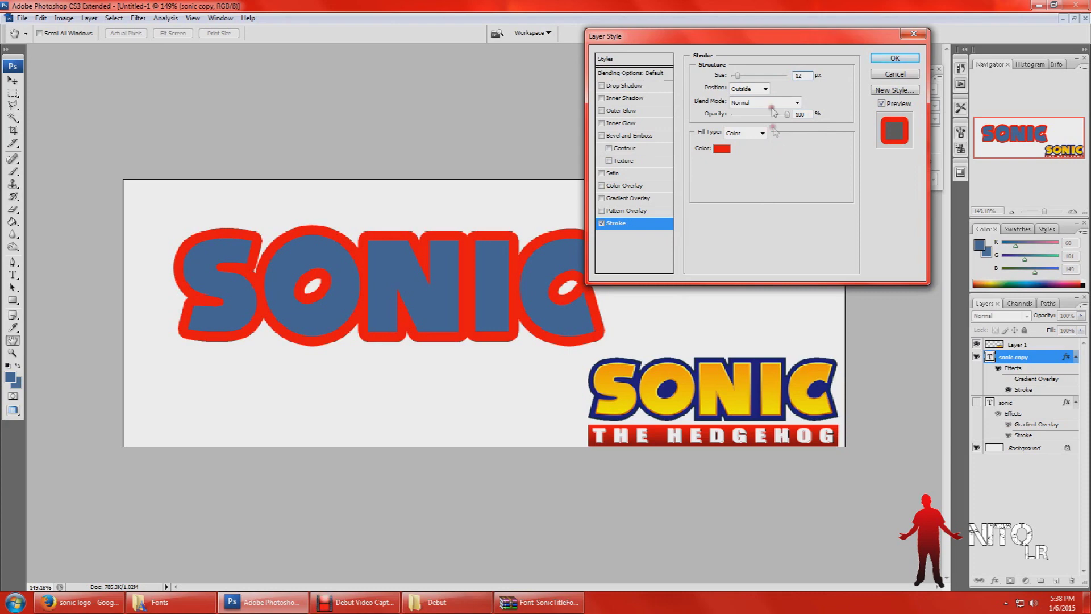
pyautogui.click(807, 77)
pyautogui.press('BackSpace')
pyautogui.write('1')
pyautogui.click(779, 170)
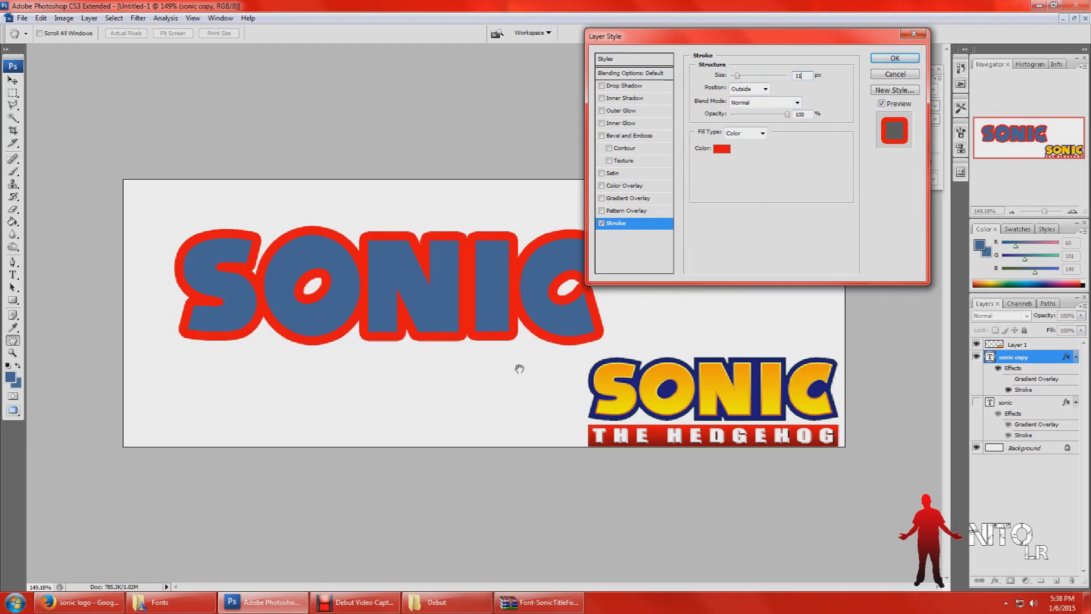
# - Check the stroke's position and fill type options, keep Outside and Color, and apply the layer style
pyautogui.click(766, 89)
pyautogui.click(767, 90)
pyautogui.click(754, 134)
pyautogui.click(761, 133)
pyautogui.click(846, 176)
pyautogui.click(890, 61)
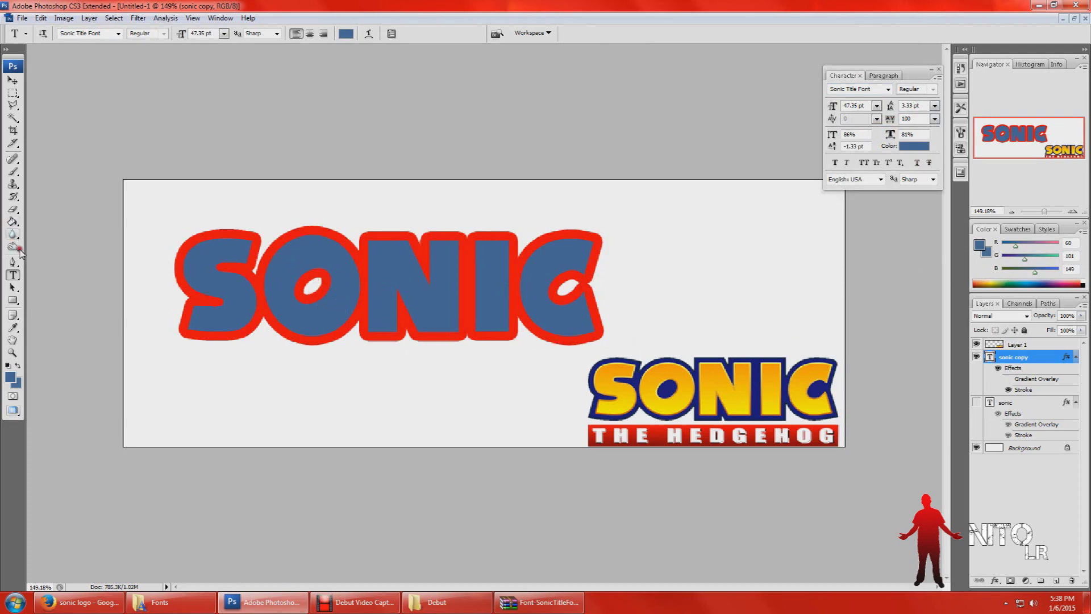
# - Rasterize the sonic copy text layer for painting with the Brush tool
pyautogui.click(12, 171)
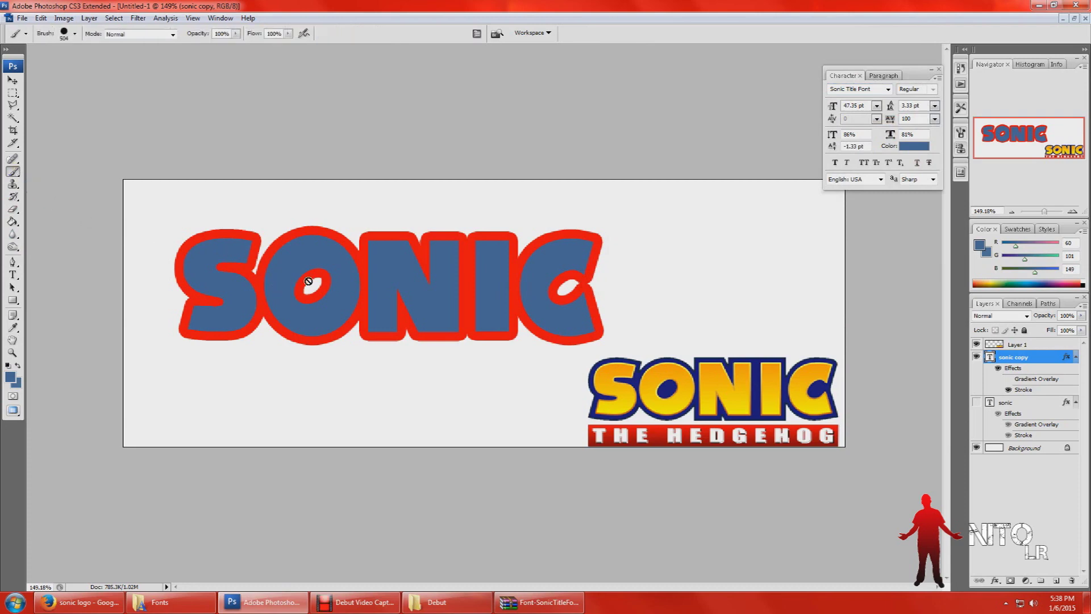
pyautogui.click(554, 316)
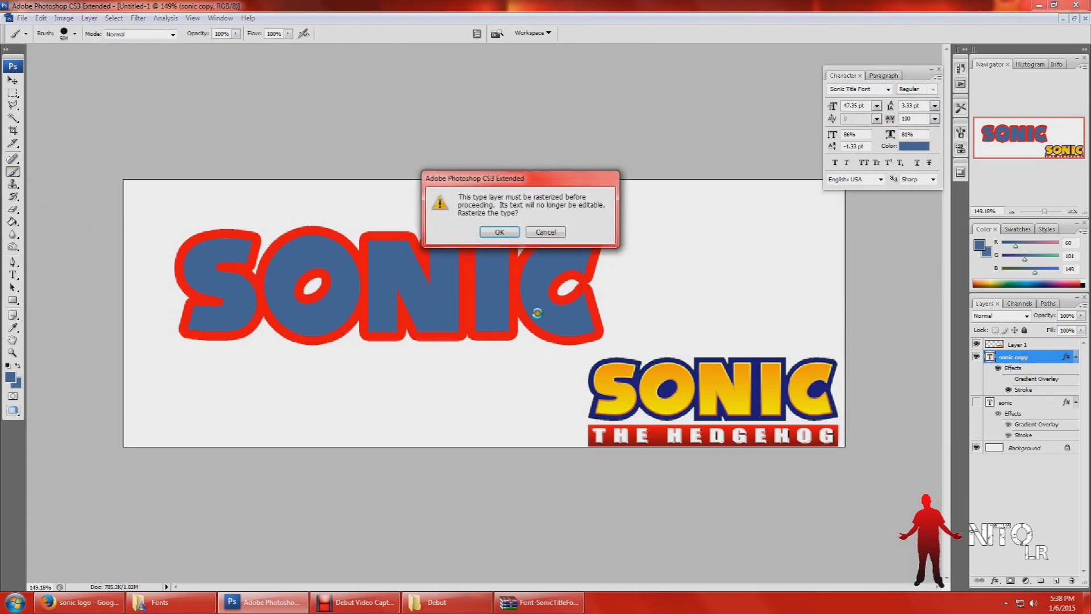
pyautogui.click(497, 232)
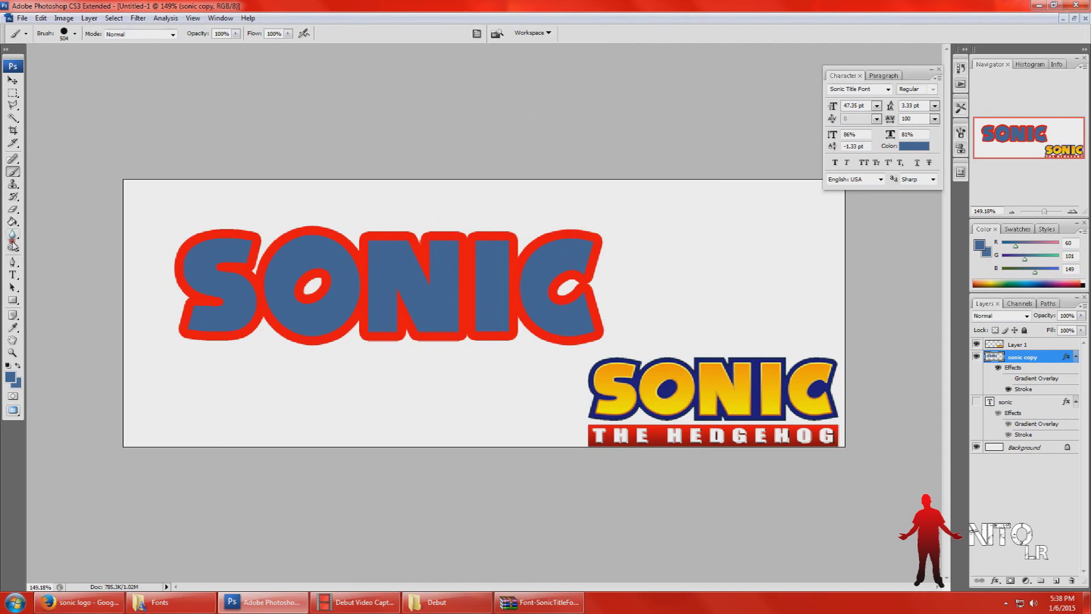
# - Paint over the O's inner opening on the sonic copy layer with a 36 px hard brush
pyautogui.click(75, 34)
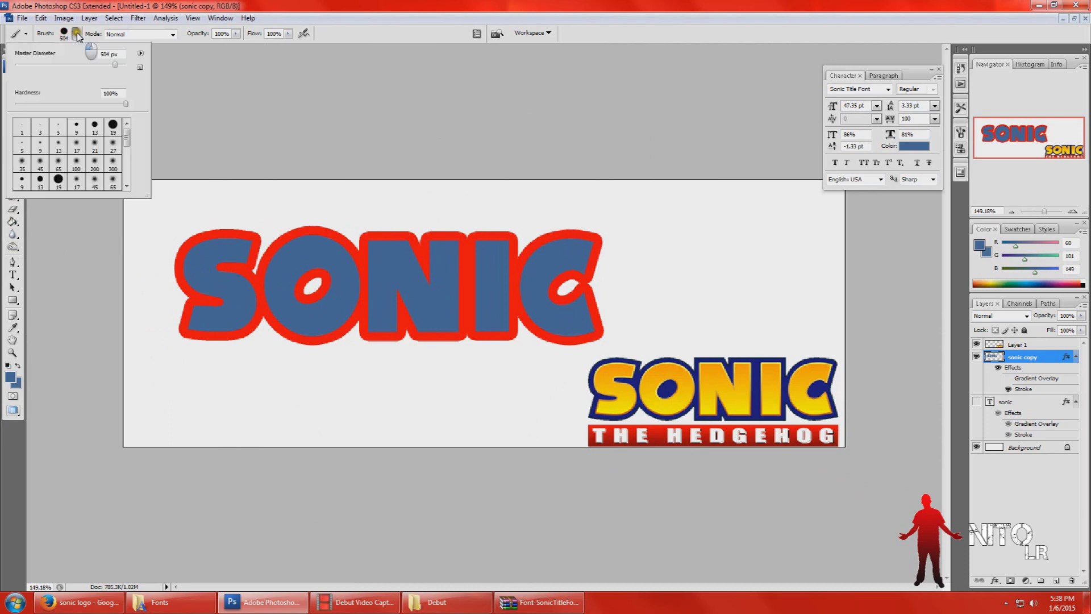
pyautogui.click(36, 65)
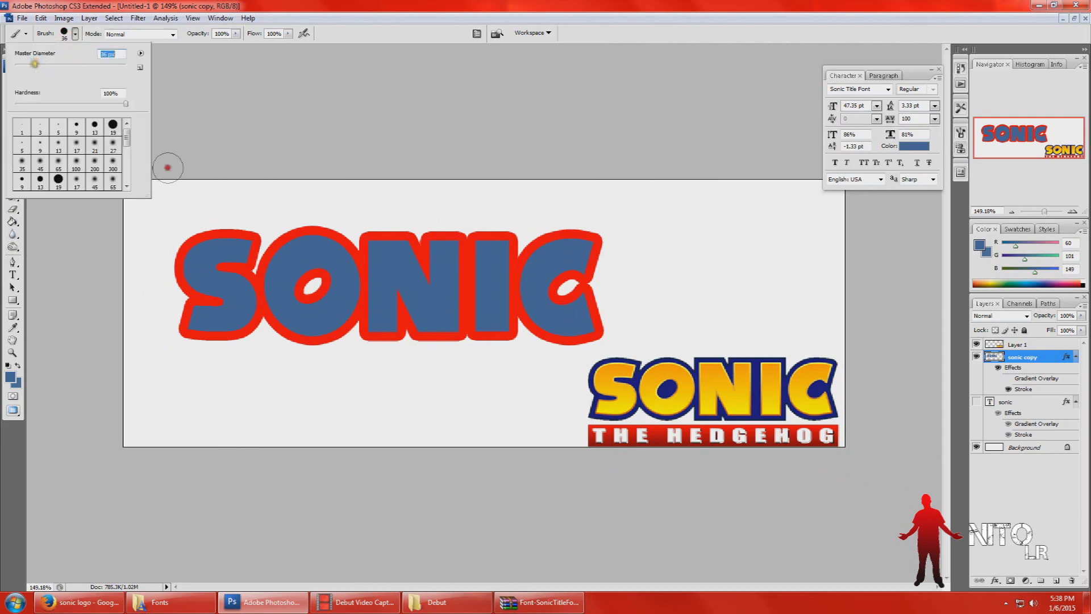
pyautogui.click(297, 288)
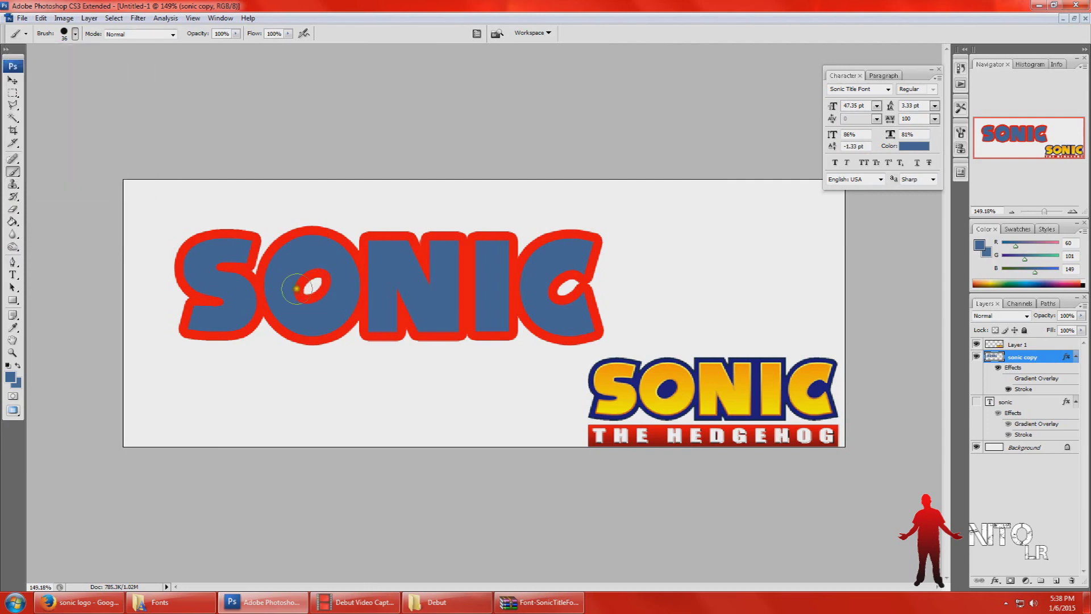
pyautogui.click(319, 285)
pyautogui.click(309, 298)
pyautogui.click(313, 281)
# - Hide the Background layer and paint the C's inner opening solid with the 36 px brush
pyautogui.click(977, 447)
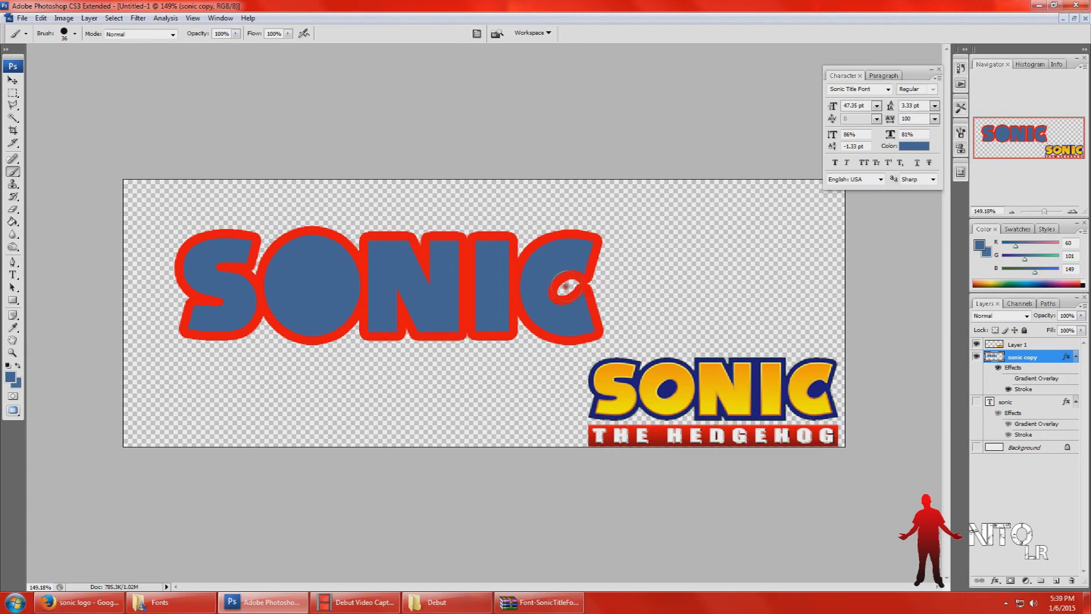
pyautogui.click(567, 289)
pyautogui.moveTo(560, 285); pyautogui.dragTo(559, 291)
pyautogui.click(575, 285)
# - Paint over the S's inner notches and bridge the gap between the S and the O with the 36 px brush
pyautogui.moveTo(253, 275)
pyautogui.mouseDown()
pyautogui.moveTo(222, 272)
pyautogui.moveTo(234, 272)
pyautogui.moveTo(211, 305)
pyautogui.mouseUp()
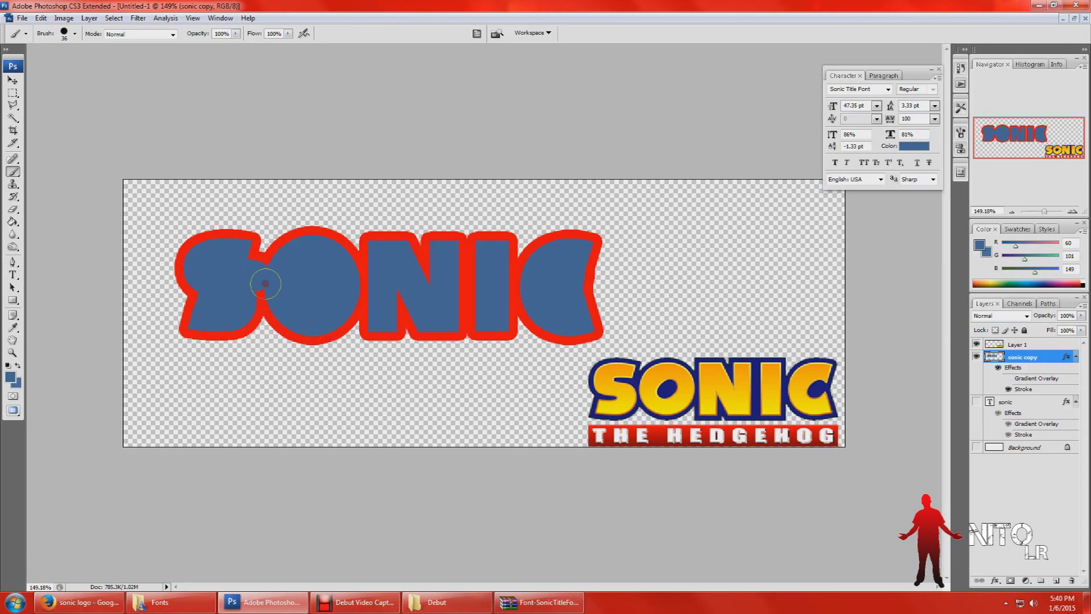
pyautogui.click(244, 260)
pyautogui.click(236, 260)
pyautogui.click(240, 258)
pyautogui.click(238, 256)
pyautogui.click(238, 255)
# - Reduce the brush to 25 px and fill in the edge beneath the S's upper tip
pyautogui.click(74, 33)
pyautogui.moveTo(32, 63); pyautogui.dragTo(31, 62)
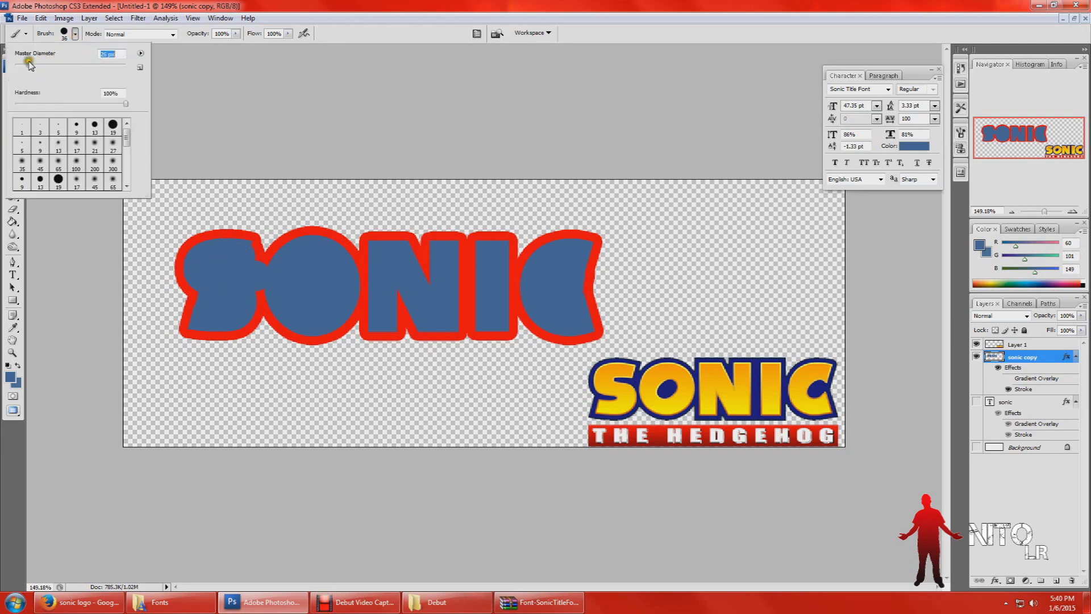
pyautogui.click(224, 253)
pyautogui.click(242, 249)
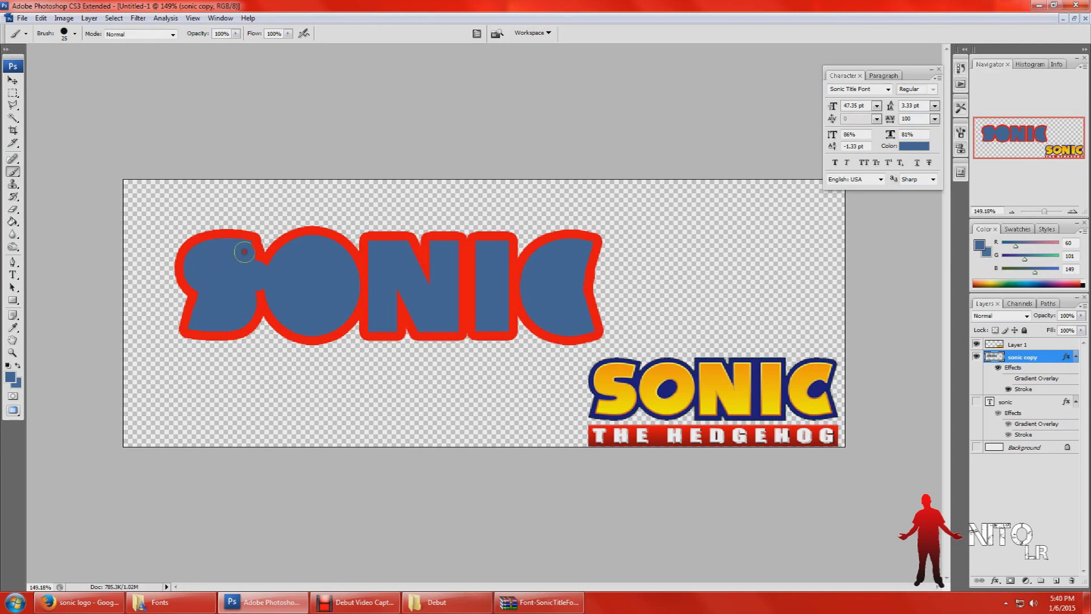
pyautogui.click(244, 248)
# - Compare the lettering with and without the sonic copy layer's Stroke effect and leave the stroke hidden
pyautogui.click(1007, 389)
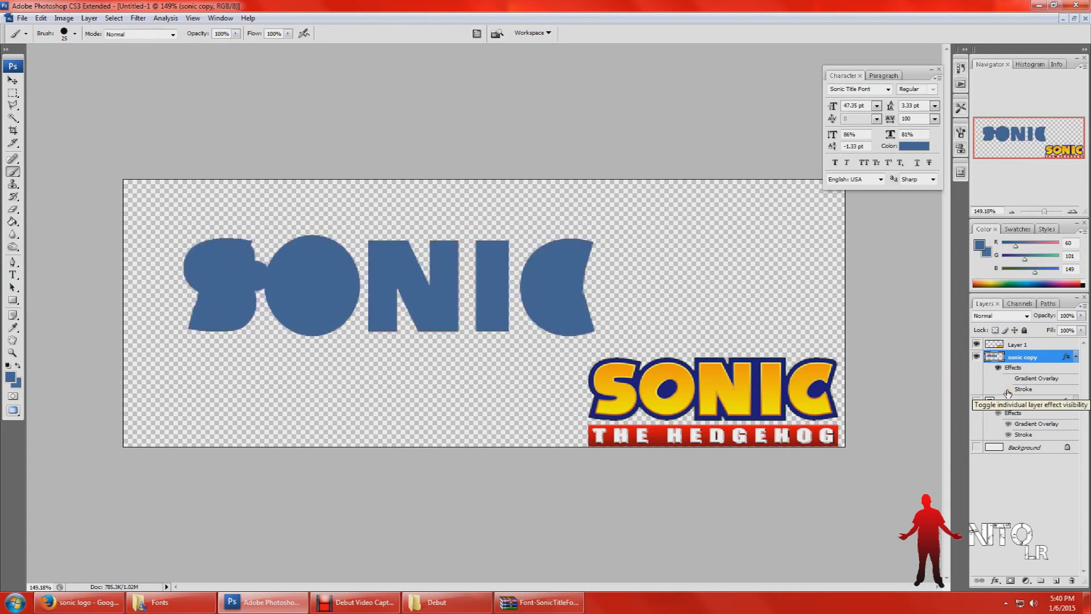
pyautogui.click(1007, 389)
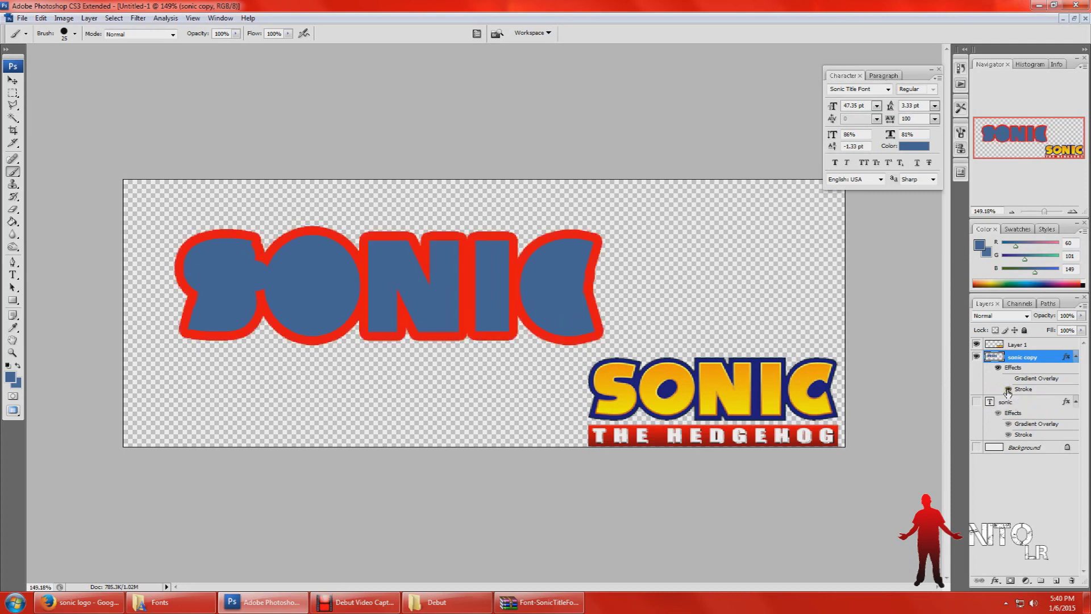
pyautogui.click(1007, 390)
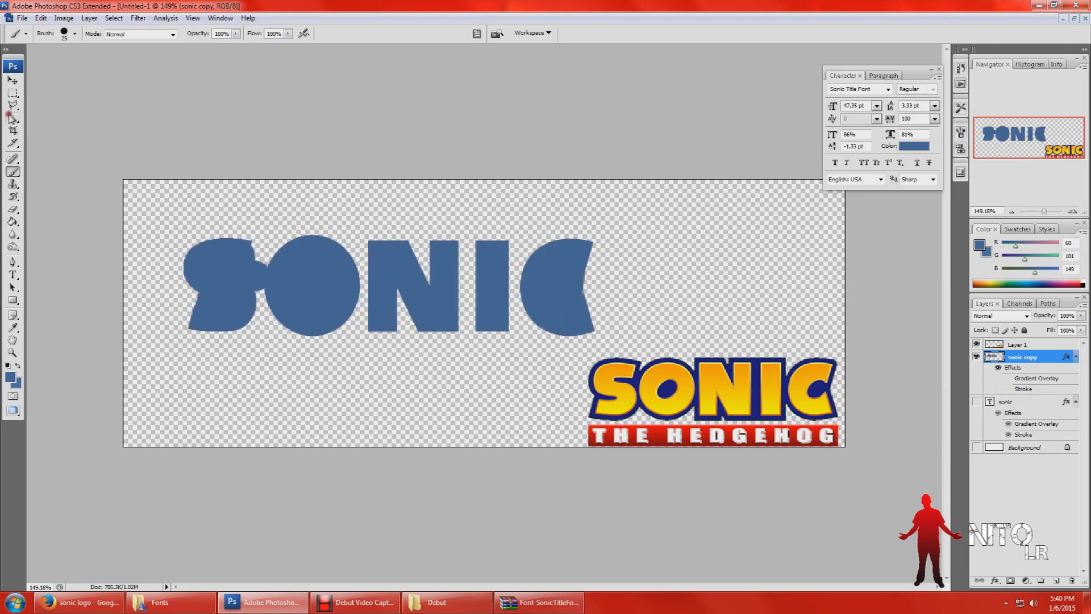
# - Try to select the S's upper part with the Polygonal Lasso tool at 80 px feather
pyautogui.moveTo(12, 105); pyautogui.dragTo(67, 124)
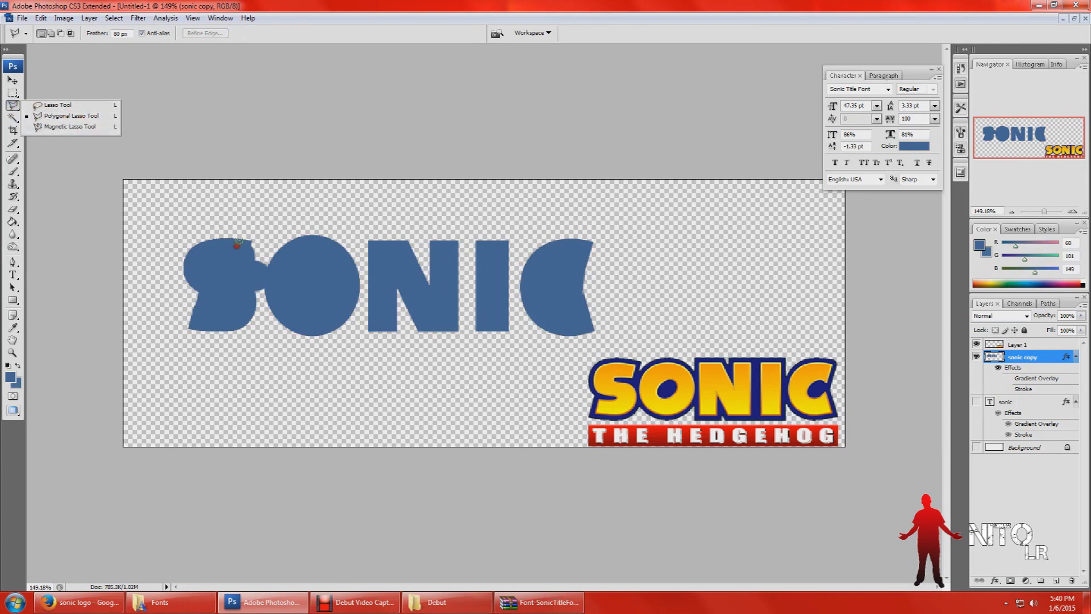
pyautogui.click(248, 240)
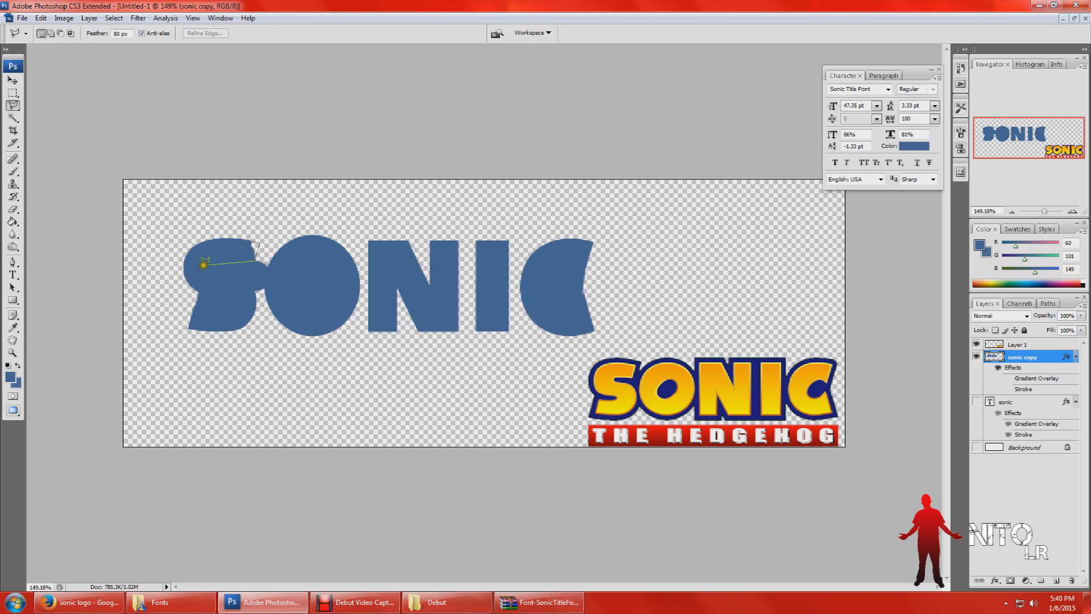
pyautogui.doubleClick(243, 235)
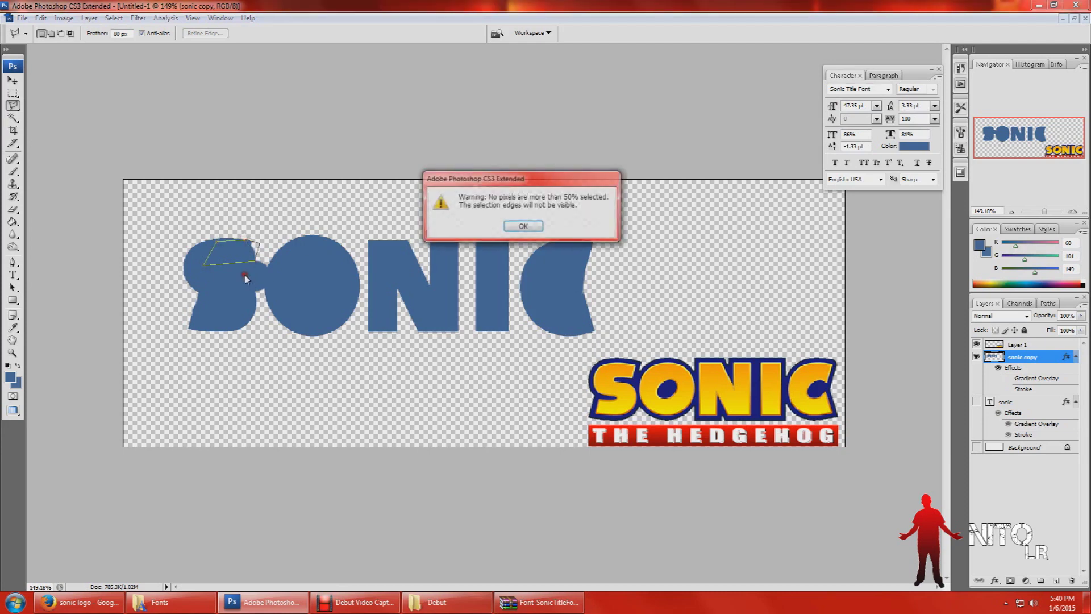
pyautogui.click(523, 226)
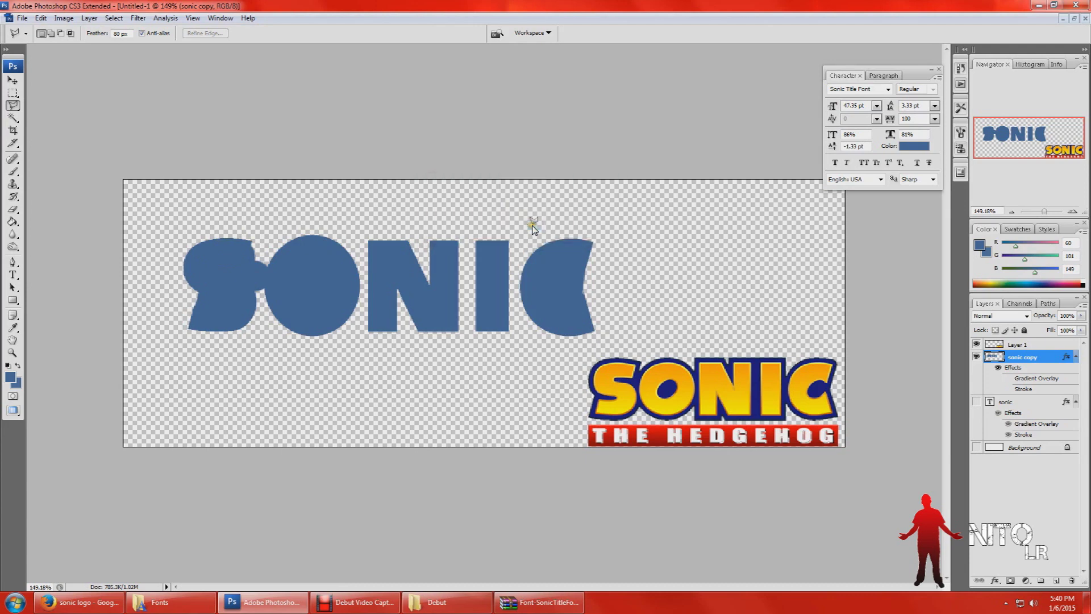
# - Try extending the S's clipped upper tip with the Pencil tool at 1 px
pyautogui.click(12, 171)
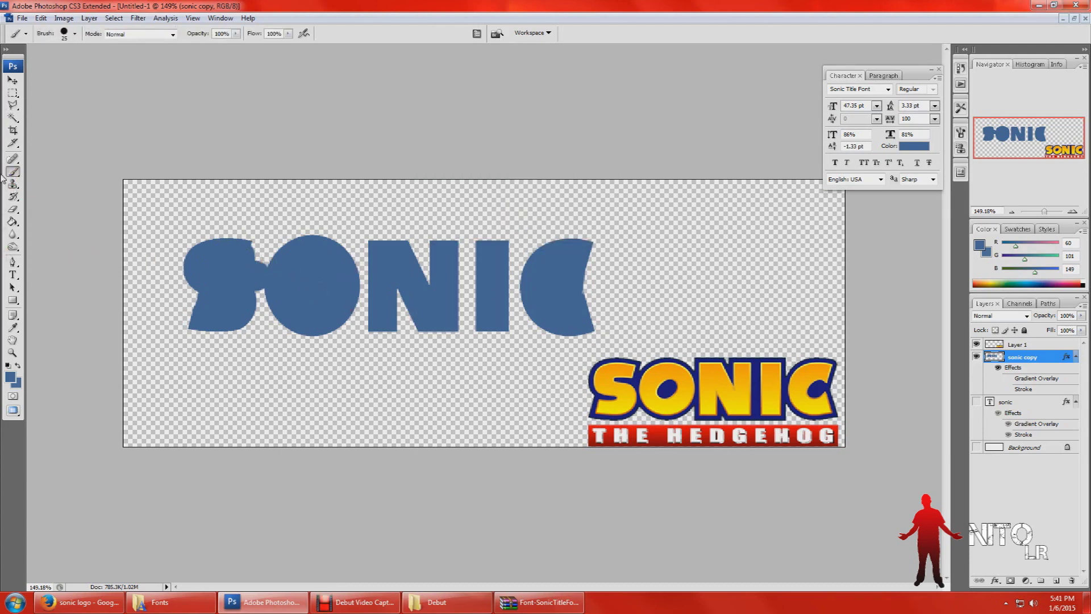
pyautogui.rightClick(12, 170)
pyautogui.click(46, 183)
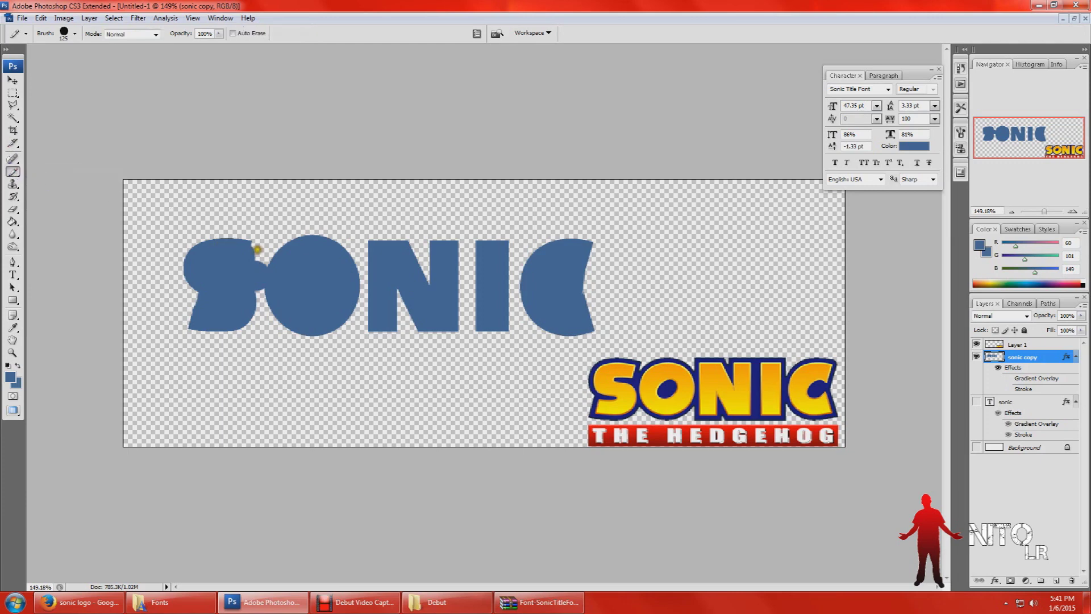
pyautogui.click(74, 33)
pyautogui.moveTo(32, 66); pyautogui.dragTo(25, 66)
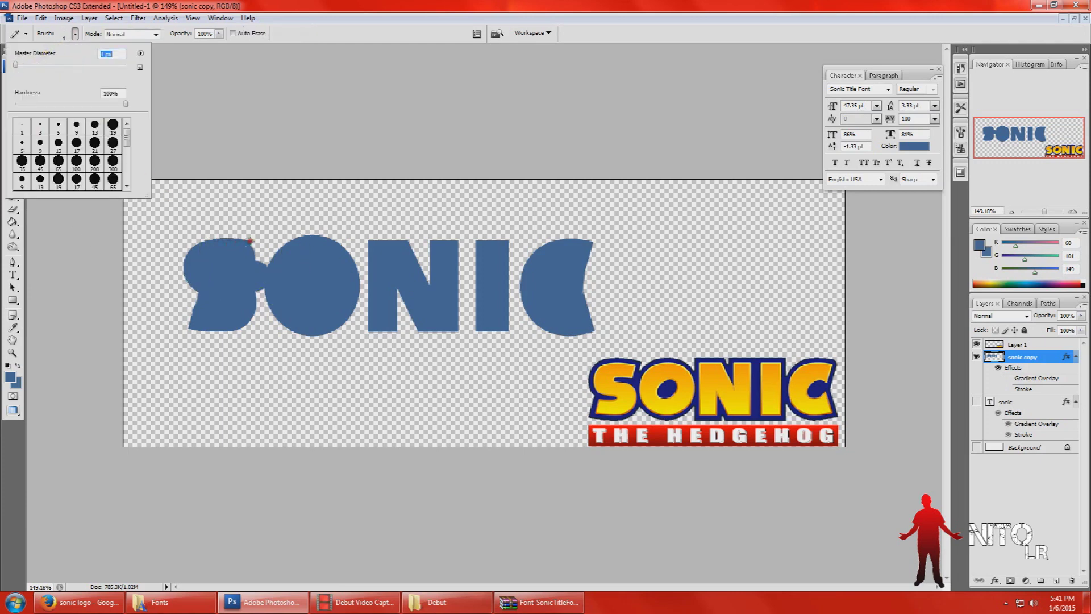
pyautogui.click(256, 242)
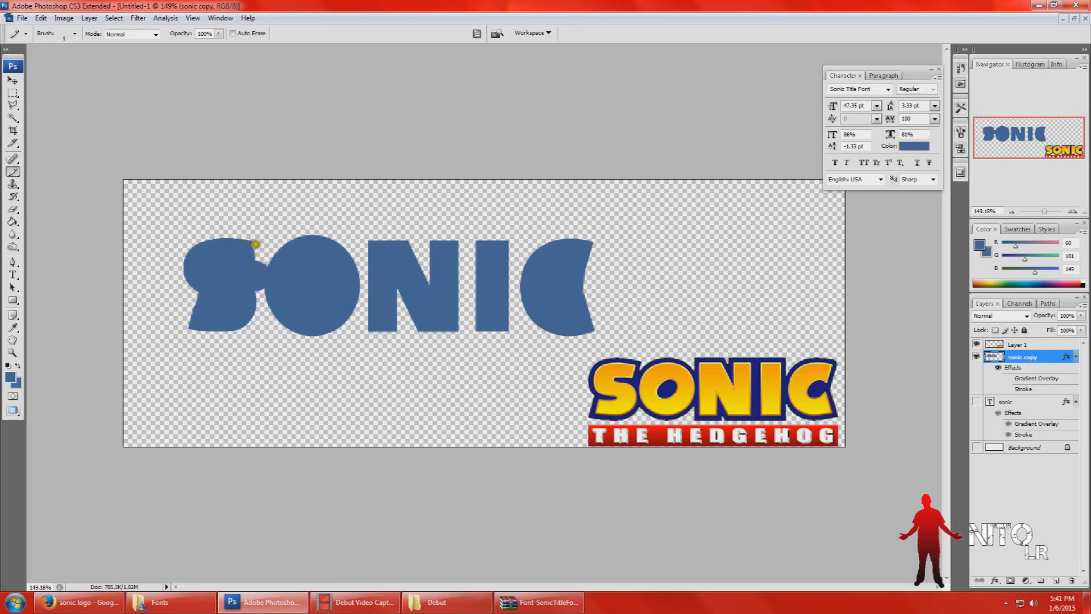
pyautogui.click(256, 247)
# - Try a 14 px pencil on the S's upper tip, keeping the Pencil as the active tool
pyautogui.click(74, 34)
pyautogui.click(24, 64)
pyautogui.click(247, 250)
pyautogui.click(13, 93)
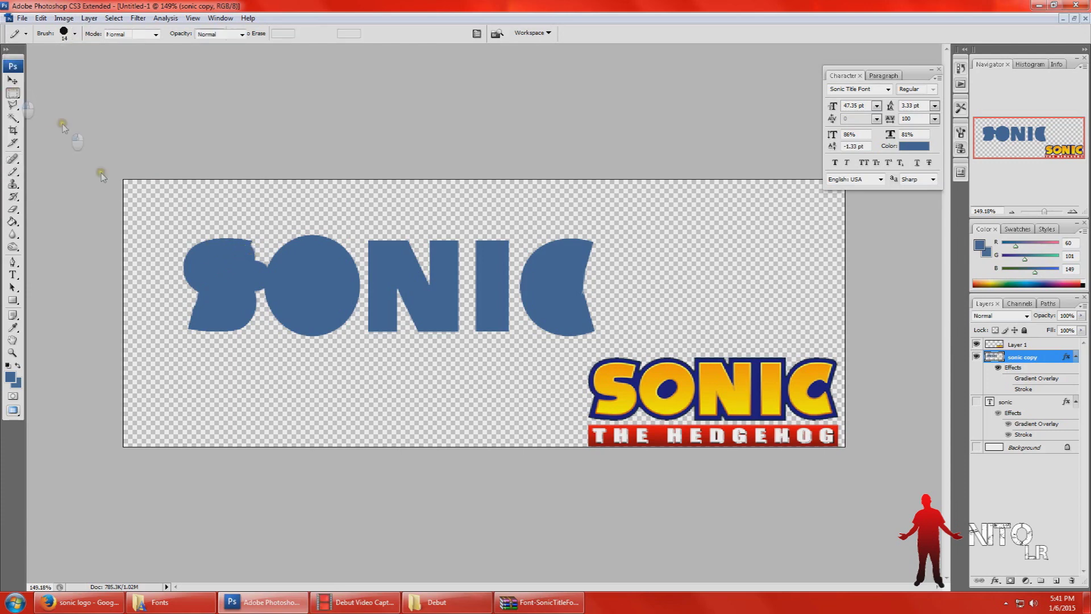
pyautogui.click(12, 171)
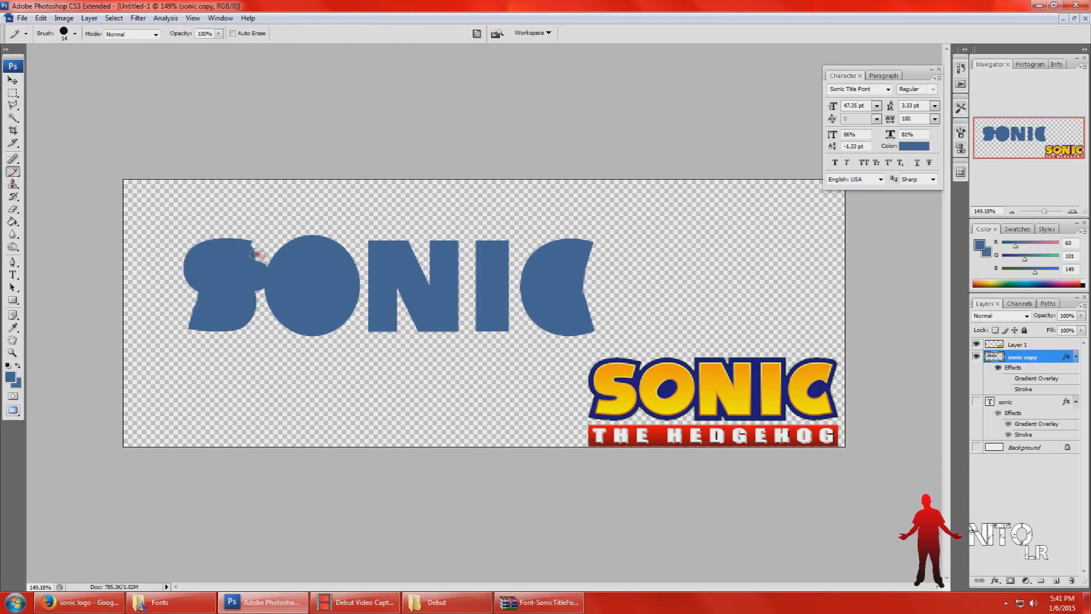
# - Outline the missing corner of the S's upper tip with a 1 px pencil
pyautogui.click(75, 34)
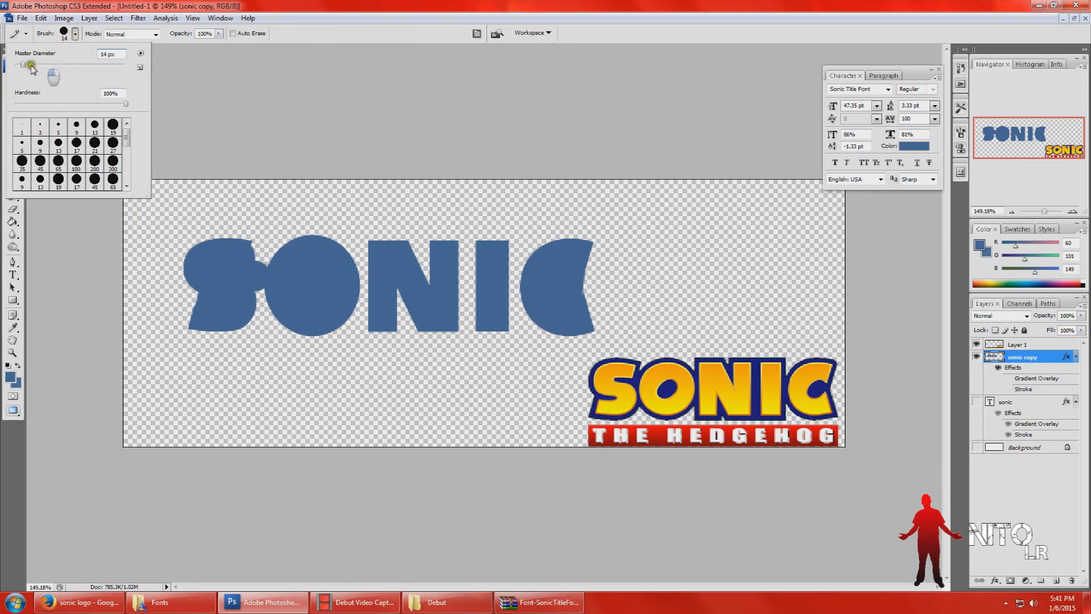
pyautogui.click(25, 122)
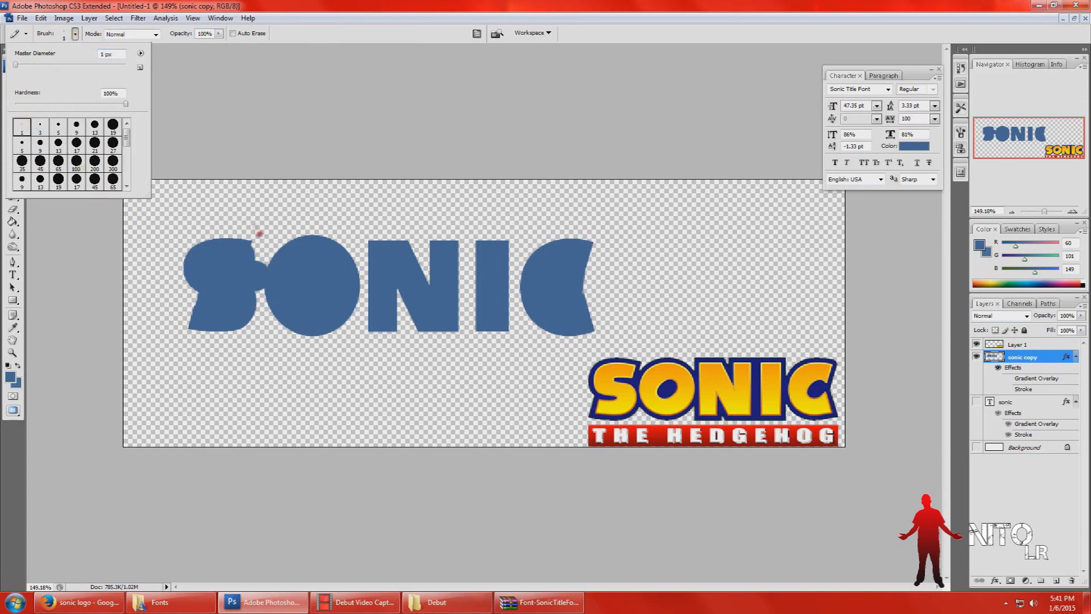
pyautogui.click(230, 252)
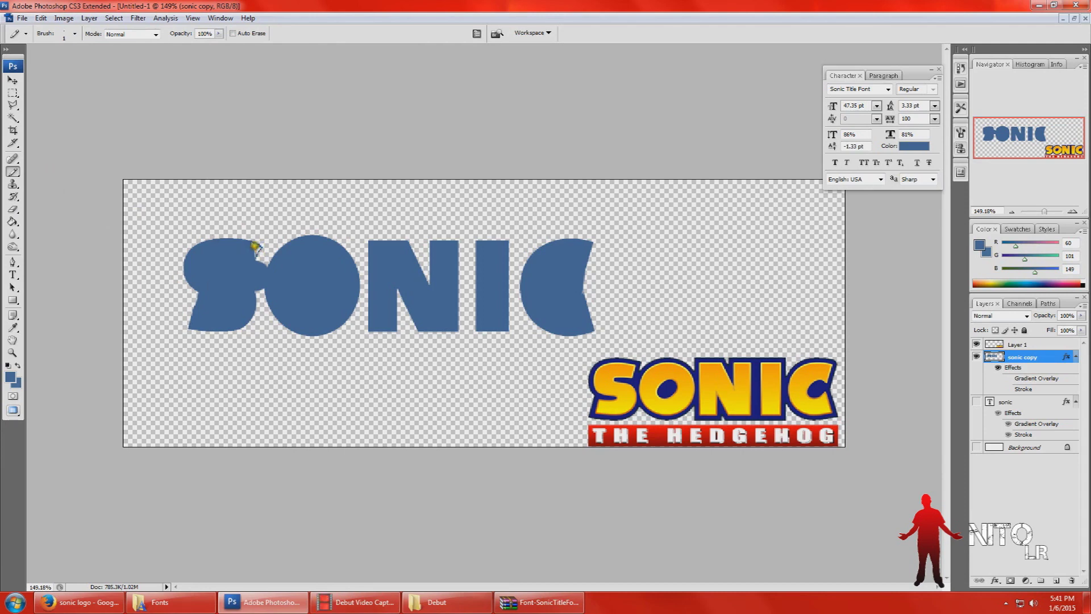
# - Fill the inside of the outlined S tip with an 8 px pencil
pyautogui.moveTo(1044, 211); pyautogui.dragTo(1052, 211)
pyautogui.moveTo(1029, 148); pyautogui.dragTo(994, 141)
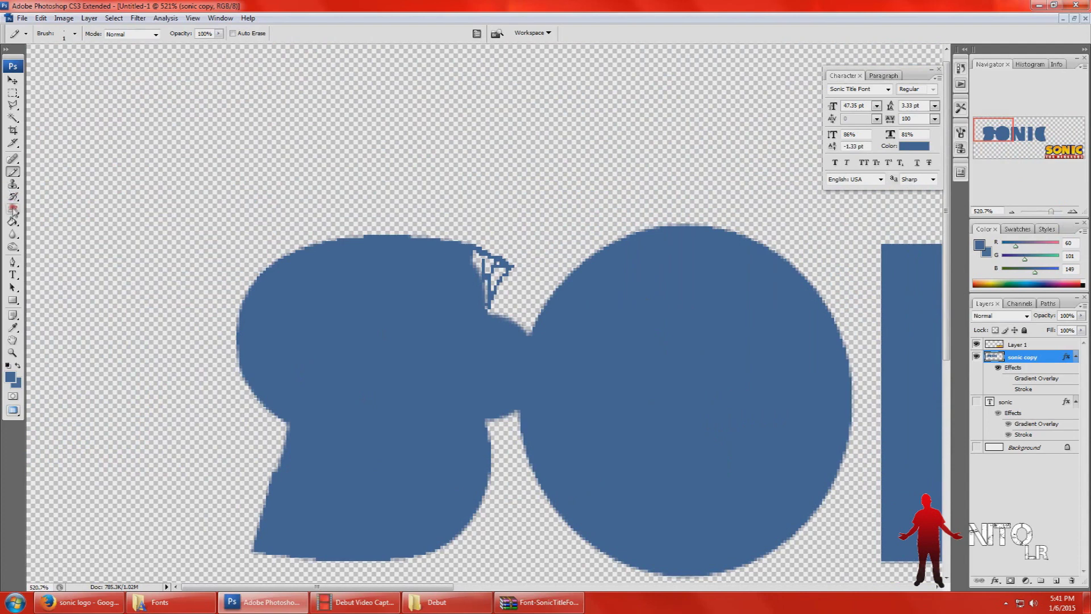
pyautogui.rightClick(13, 171)
pyautogui.click(58, 26)
pyautogui.click(74, 34)
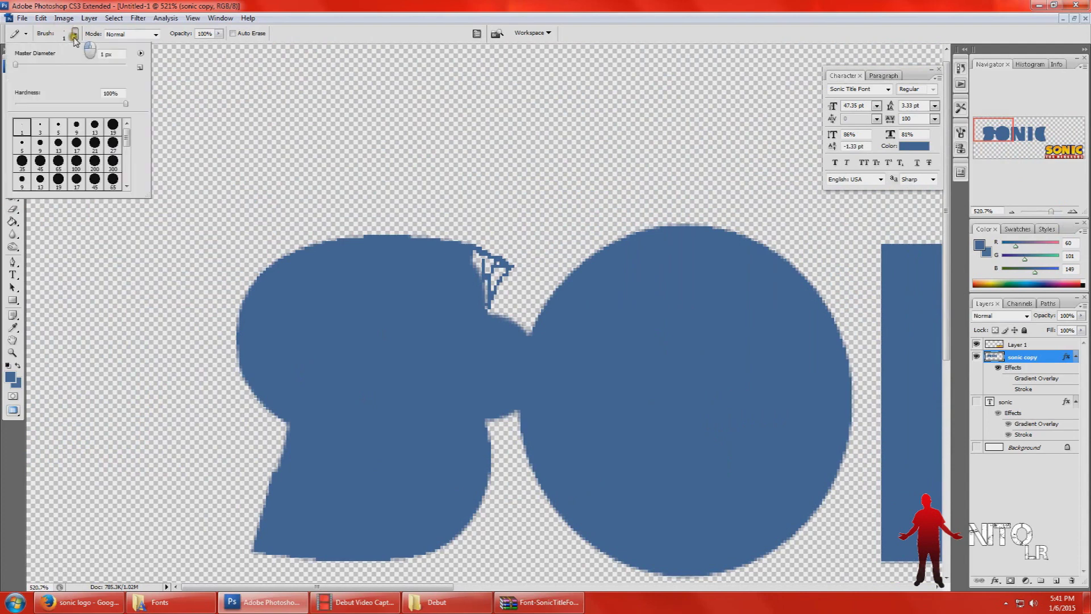
pyautogui.click(27, 64)
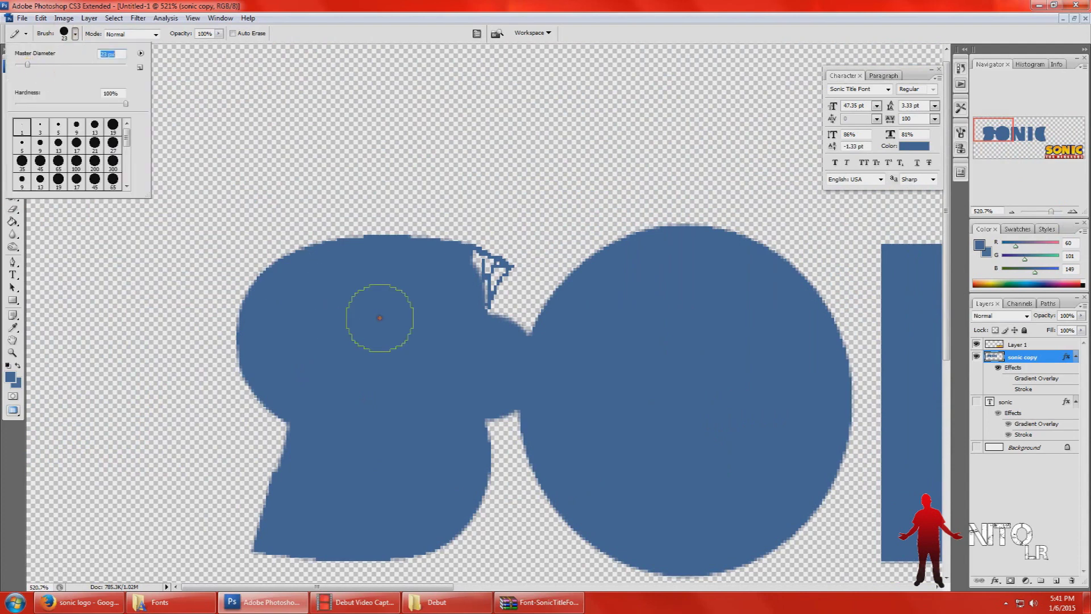
pyautogui.moveTo(27, 64); pyautogui.dragTo(20, 65)
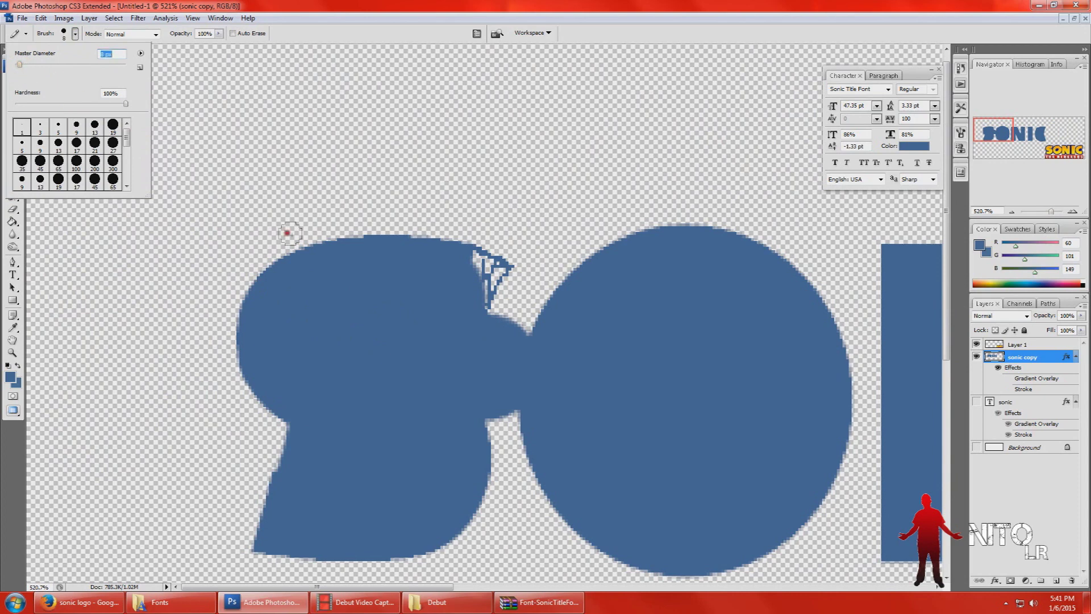
pyautogui.click(462, 263)
pyautogui.moveTo(473, 266)
pyautogui.mouseDown()
pyautogui.moveTo(492, 267)
pyautogui.moveTo(476, 304)
pyautogui.moveTo(492, 271)
pyautogui.mouseUp()
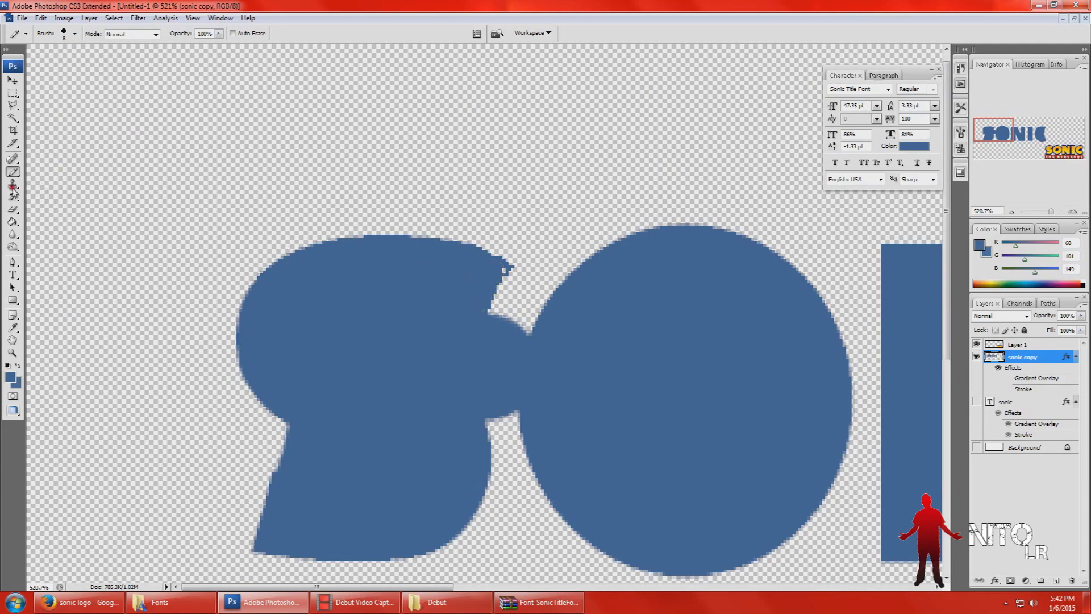
# - Fill the small remaining gap at the S tip's outer corner with a 1 px pencil
pyautogui.click(75, 33)
pyautogui.moveTo(58, 72); pyautogui.dragTo(31, 76)
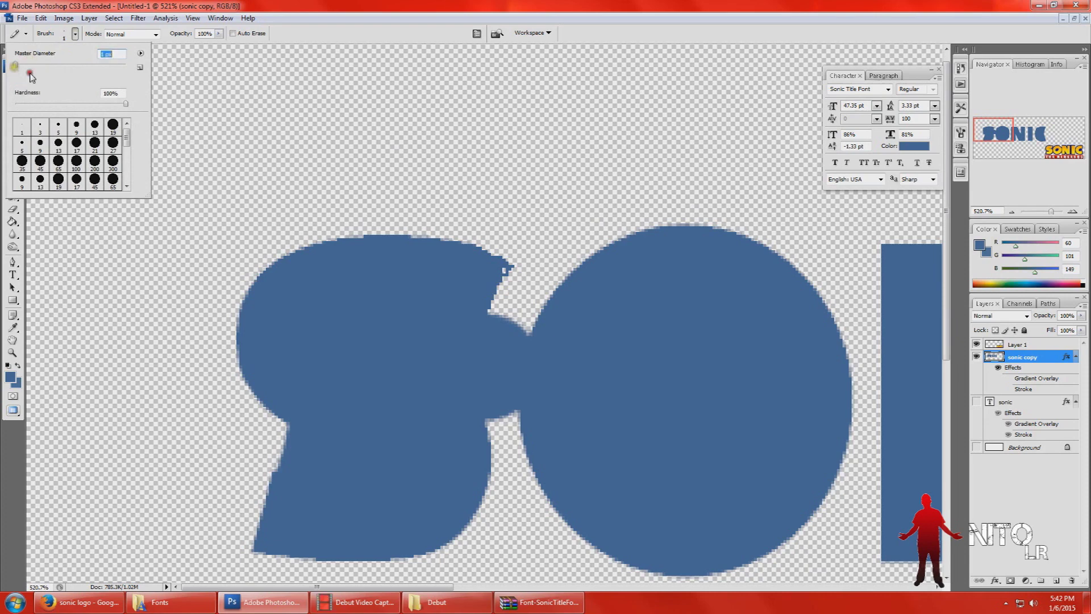
pyautogui.click(500, 267)
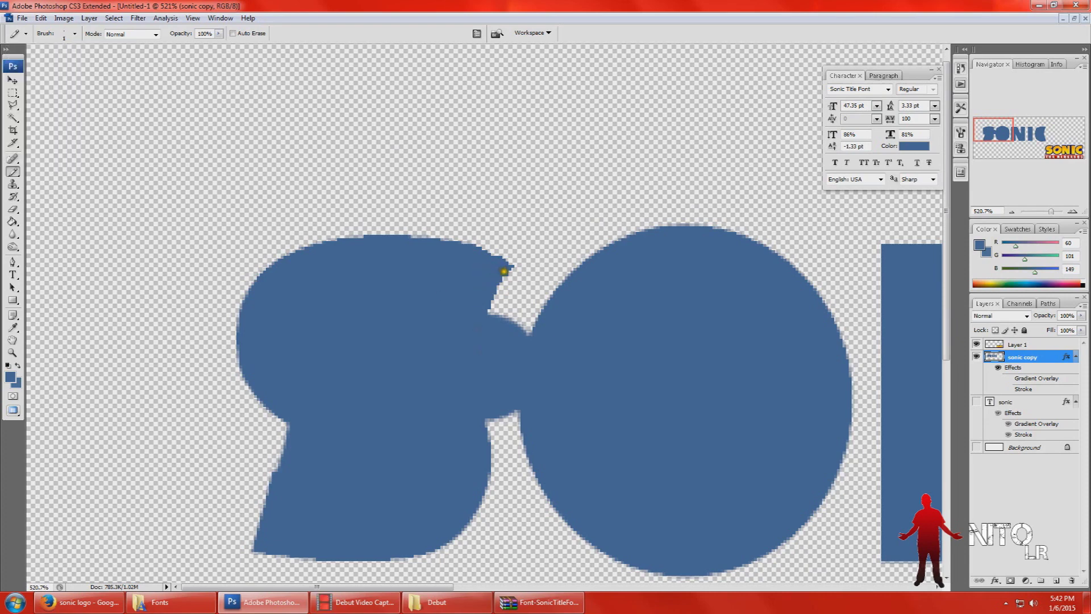
# - Show the sonic copy layer's stroke to check the reshaped S against the whole word, and hide it again
pyautogui.click(1008, 389)
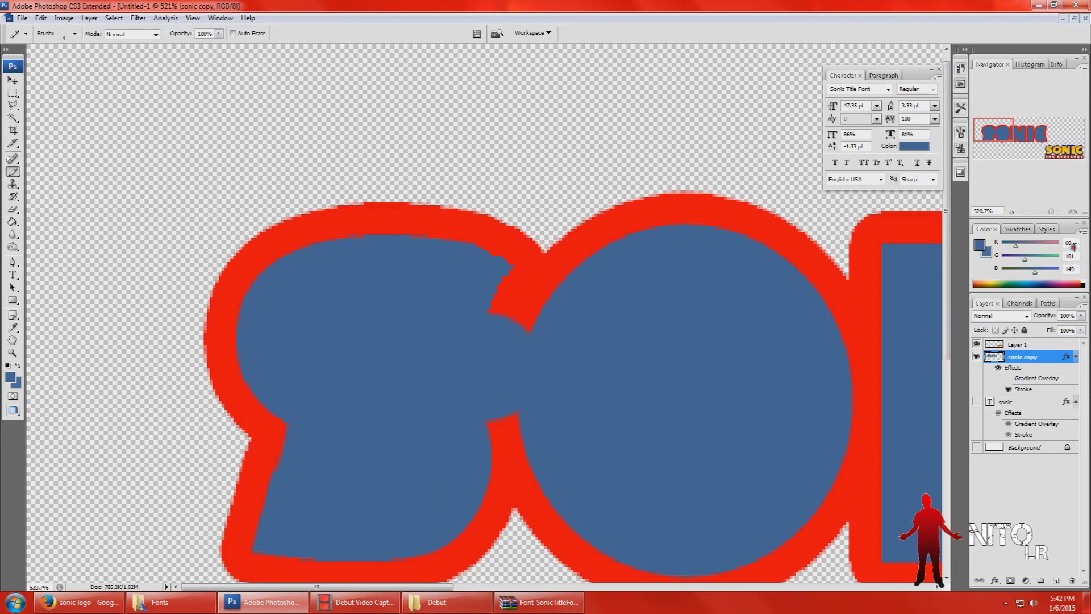
pyautogui.moveTo(1056, 211); pyautogui.dragTo(1048, 212)
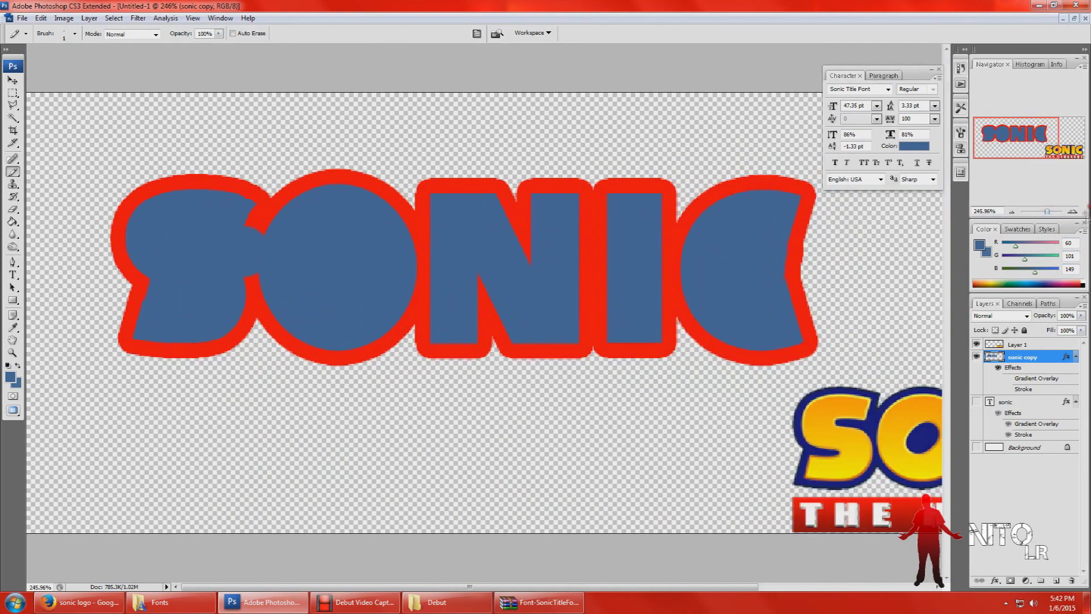
pyautogui.click(1009, 389)
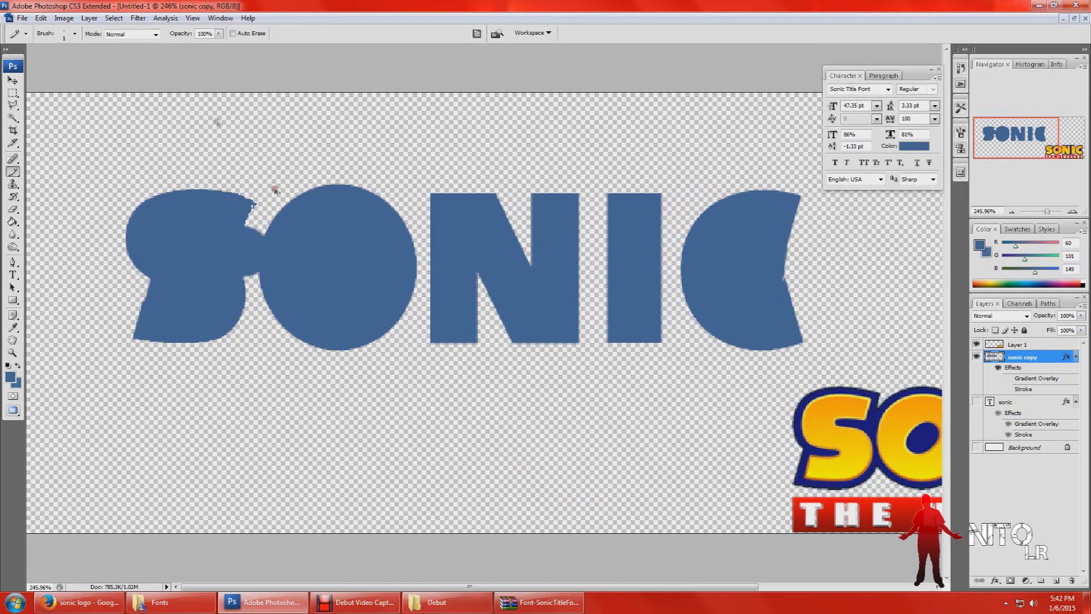
# - Undo the pencil additions to the S's upper tip and preview the stroke again, leaving it hidden
pyautogui.hotkey('ctrl', 'alt', 'z')
pyautogui.click(1008, 389)
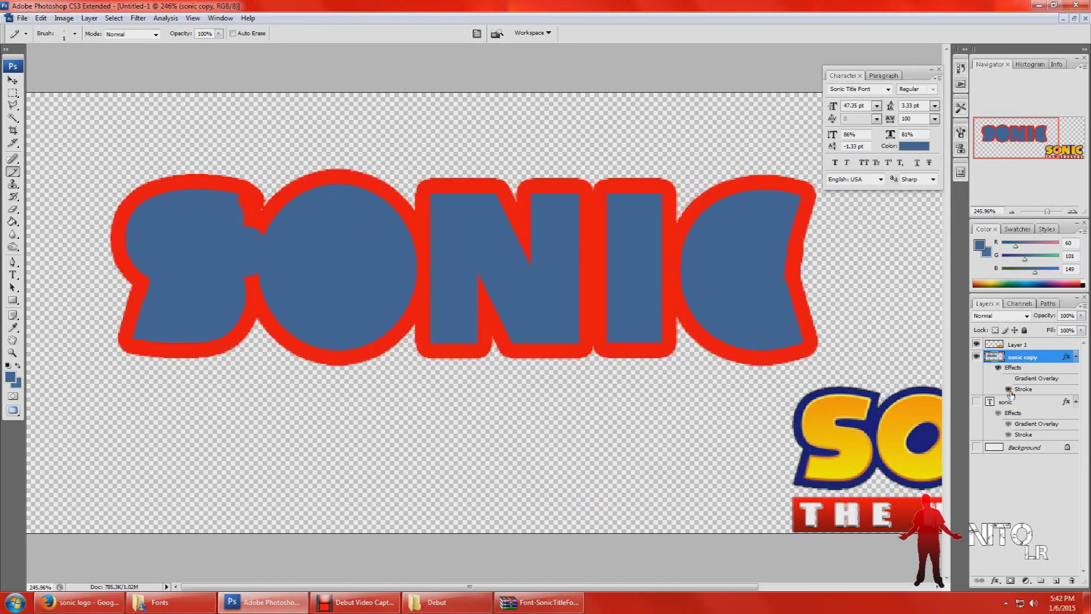
pyautogui.click(1009, 389)
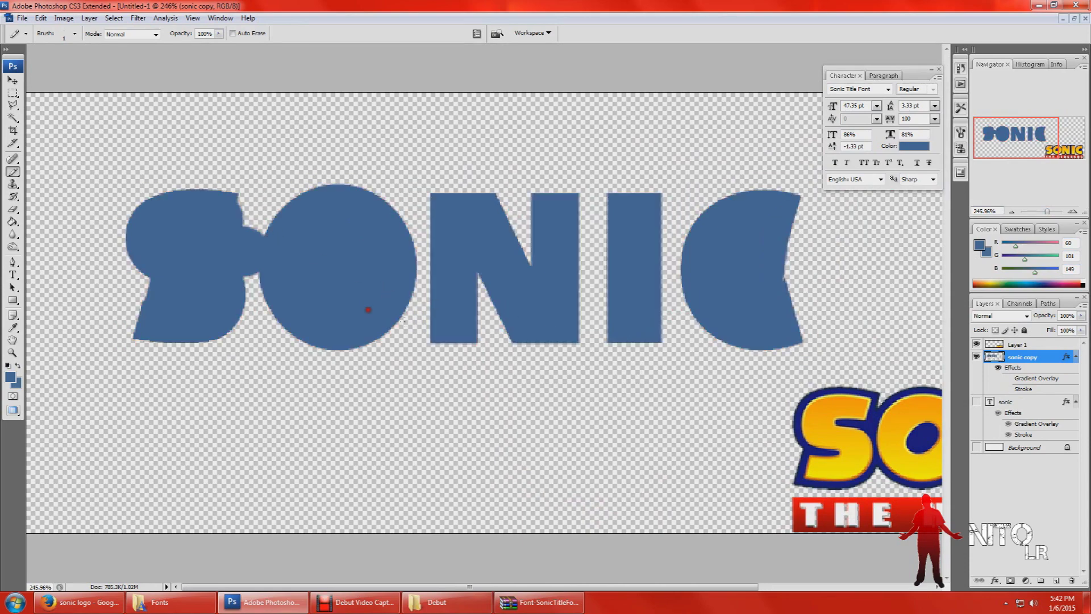
# - Step back one more pencil edit and show the sonic copy layer's stroke again
pyautogui.click(41, 19)
pyautogui.click(49, 52)
pyautogui.click(1009, 389)
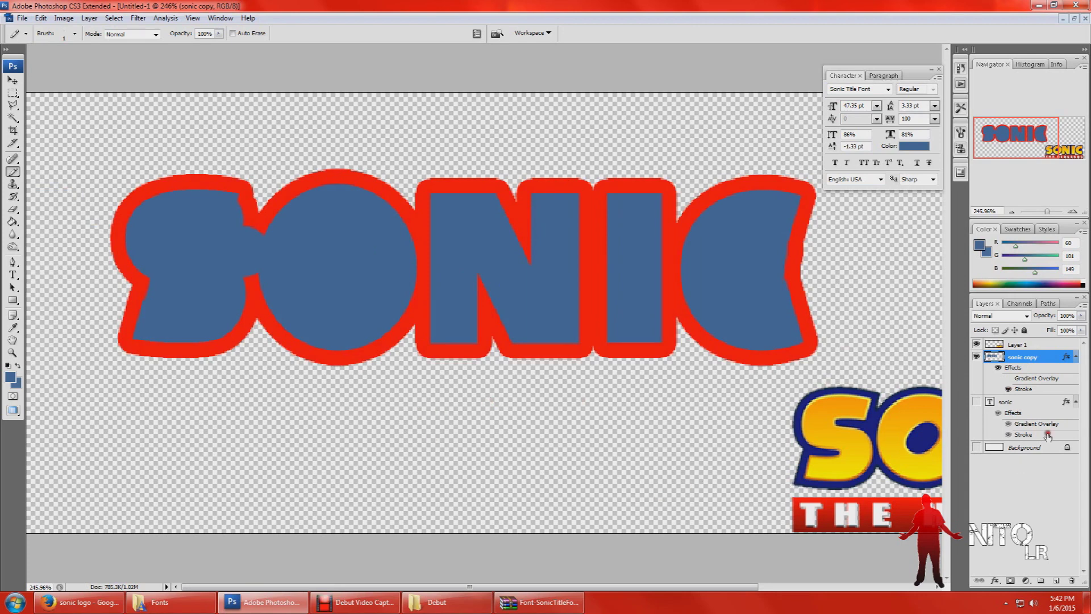
# - Duplicate the sonic copy layer and merge the duplicate with it so the stroke becomes part of the pixels
pyautogui.rightClick(1019, 360)
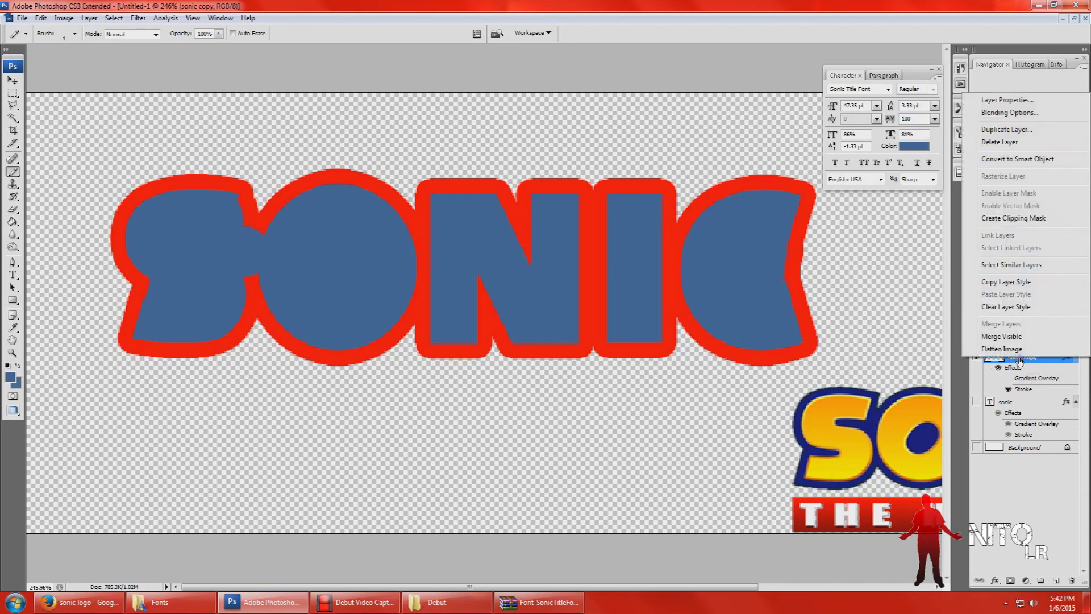
pyautogui.click(1021, 131)
pyautogui.click(534, 155)
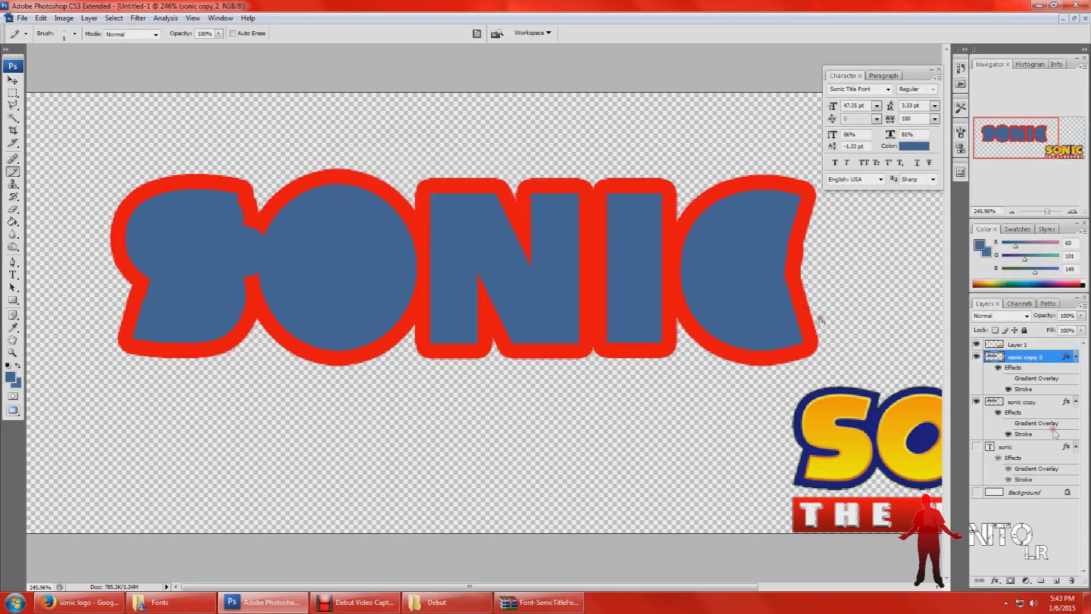
pyautogui.keyDown('shift'); pyautogui.click(1037, 402); pyautogui.keyUp('shift')
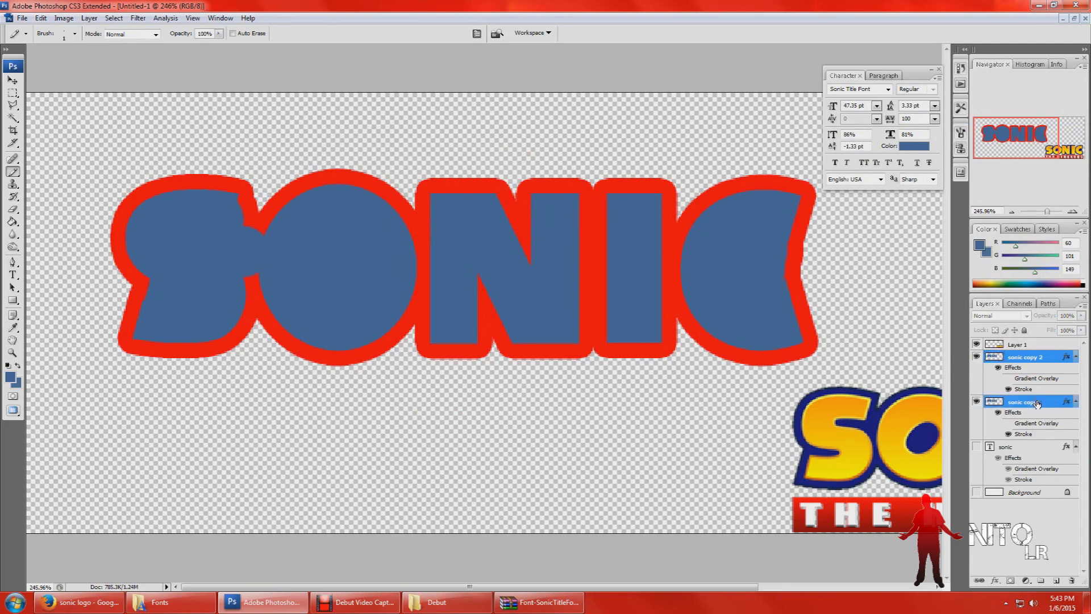
pyautogui.rightClick(1037, 403)
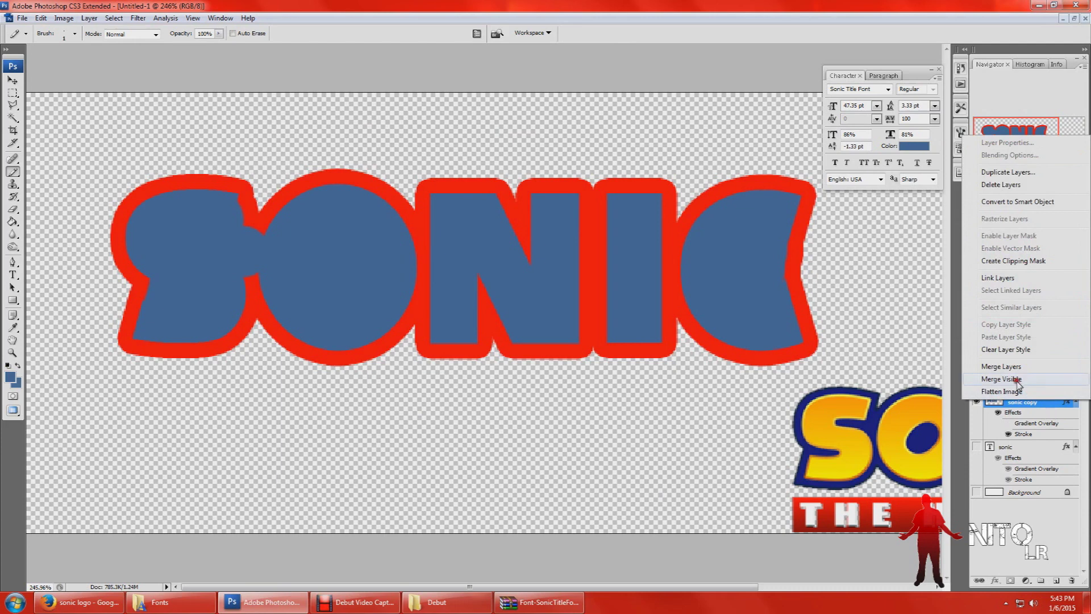
pyautogui.click(1002, 366)
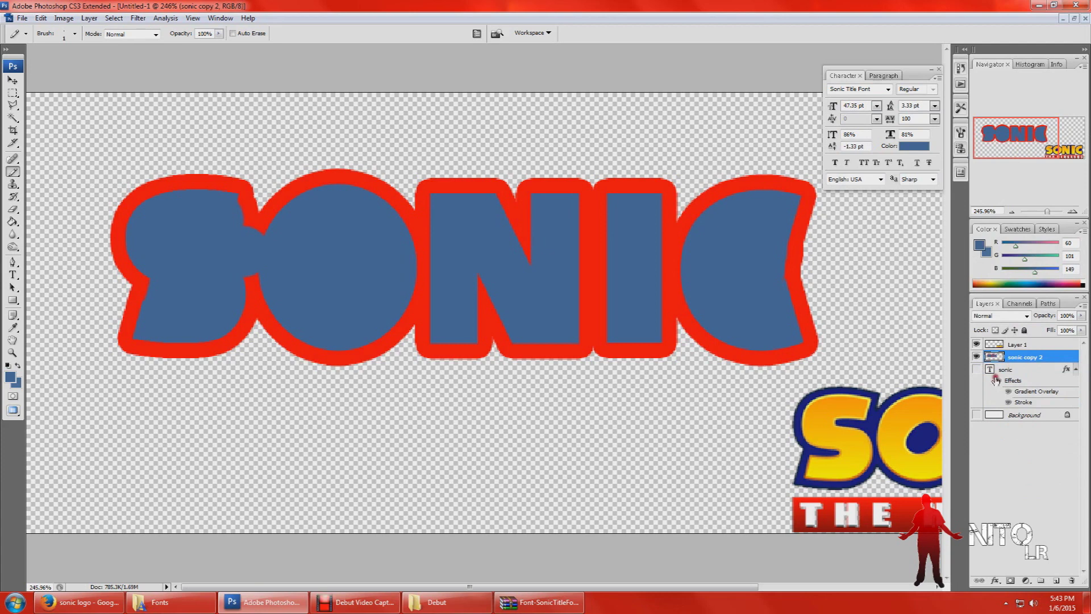
# - Add a colour overlay to the merged layer in navy #0f1177, sampled from the reference logo's outline
pyautogui.rightClick(1015, 356)
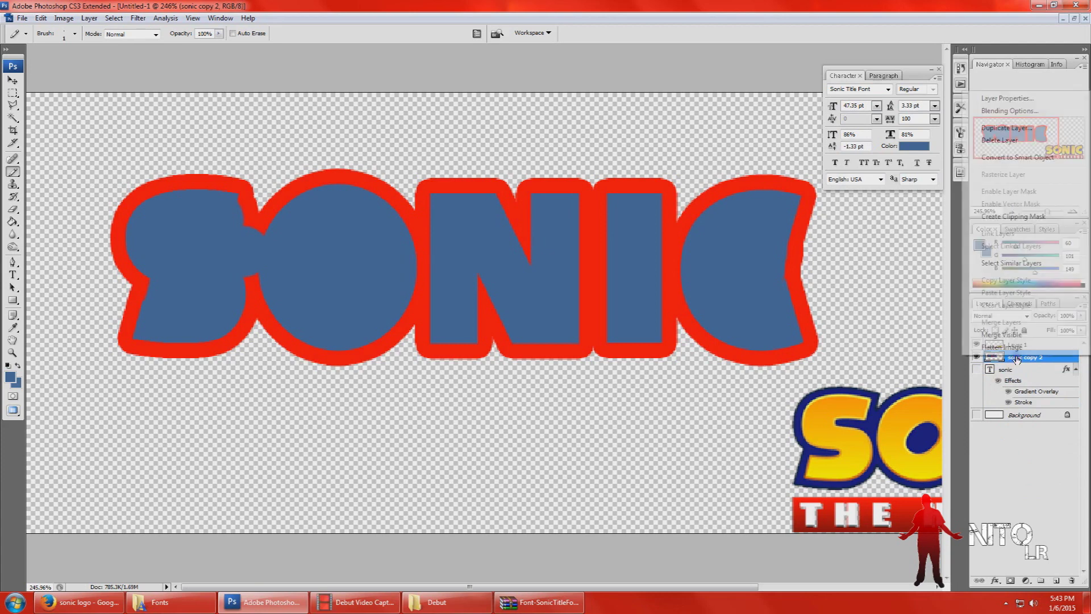
pyautogui.click(1010, 111)
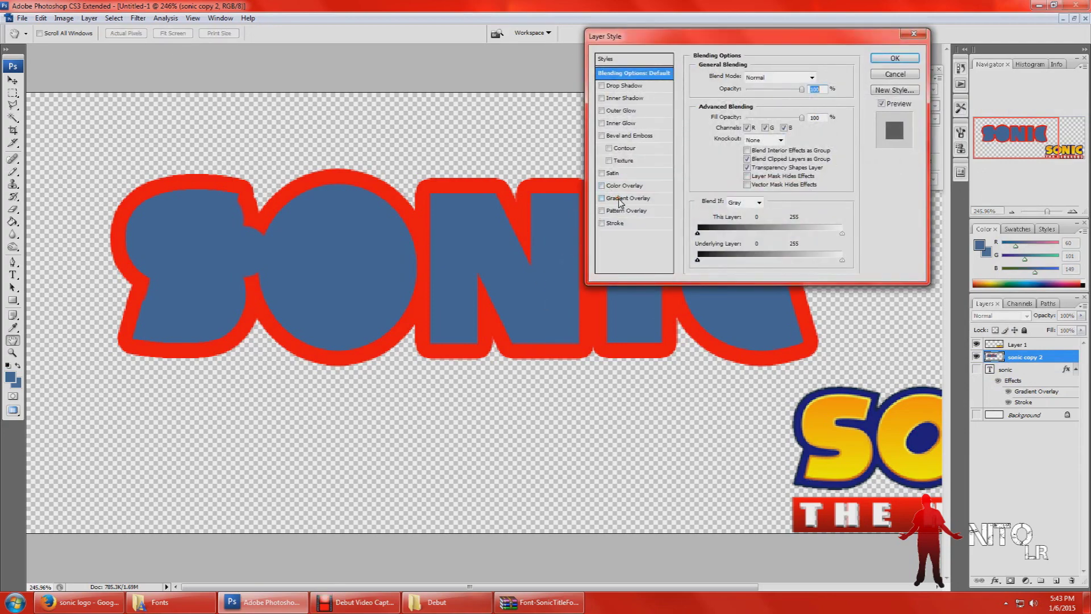
pyautogui.click(602, 186)
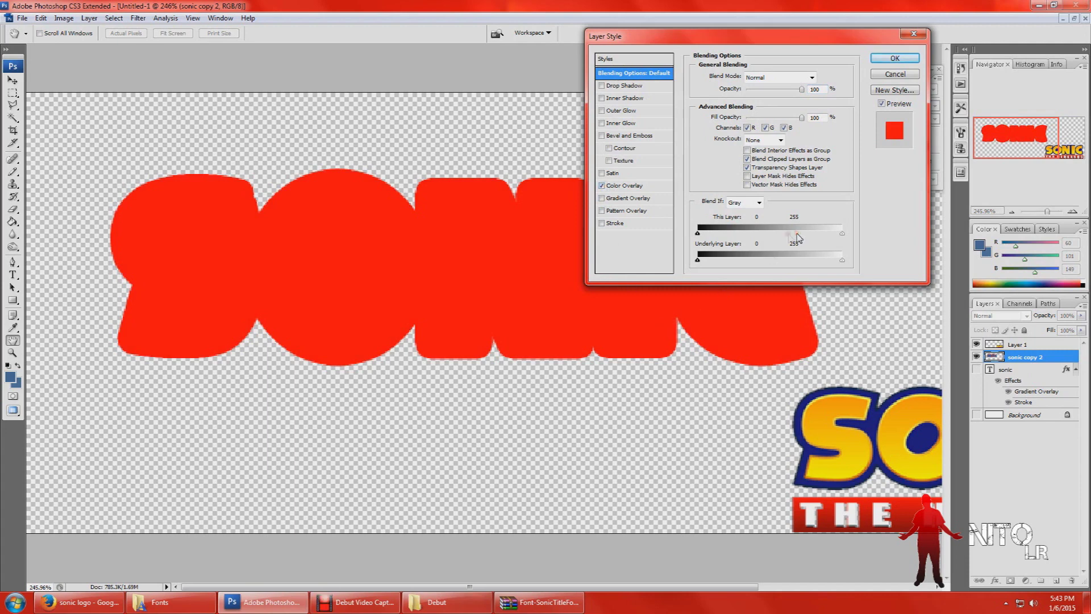
pyautogui.click(626, 186)
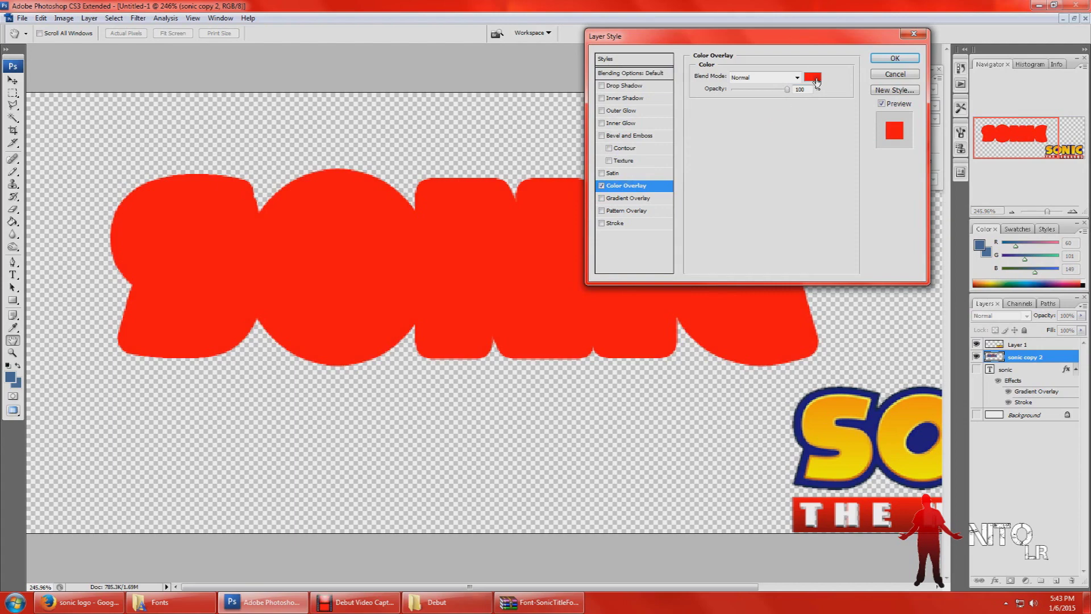
pyautogui.click(813, 77)
pyautogui.moveTo(879, 226); pyautogui.dragTo(532, 152)
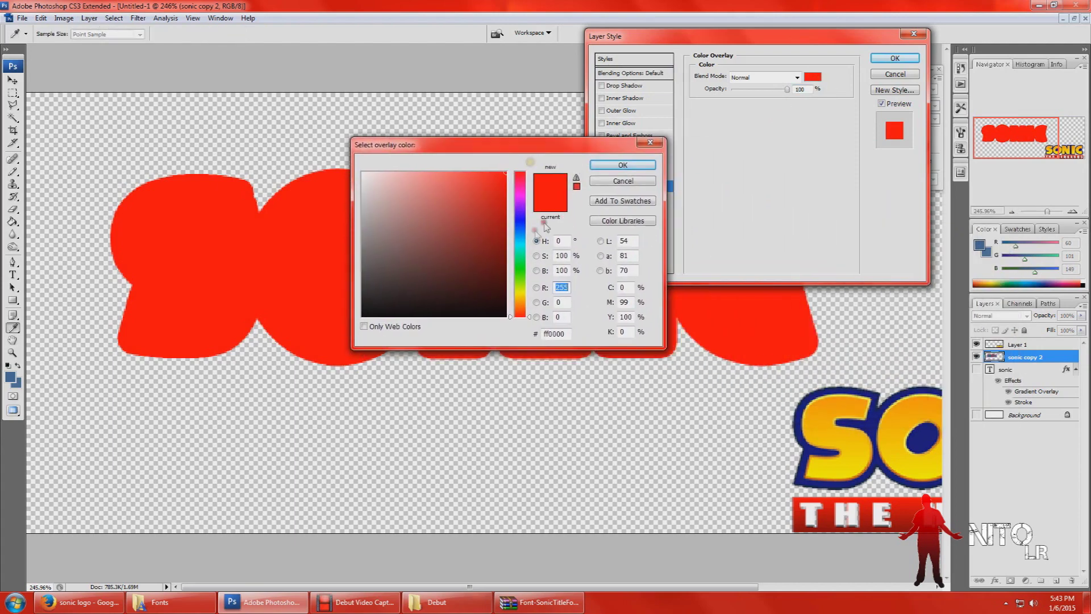
pyautogui.click(873, 423)
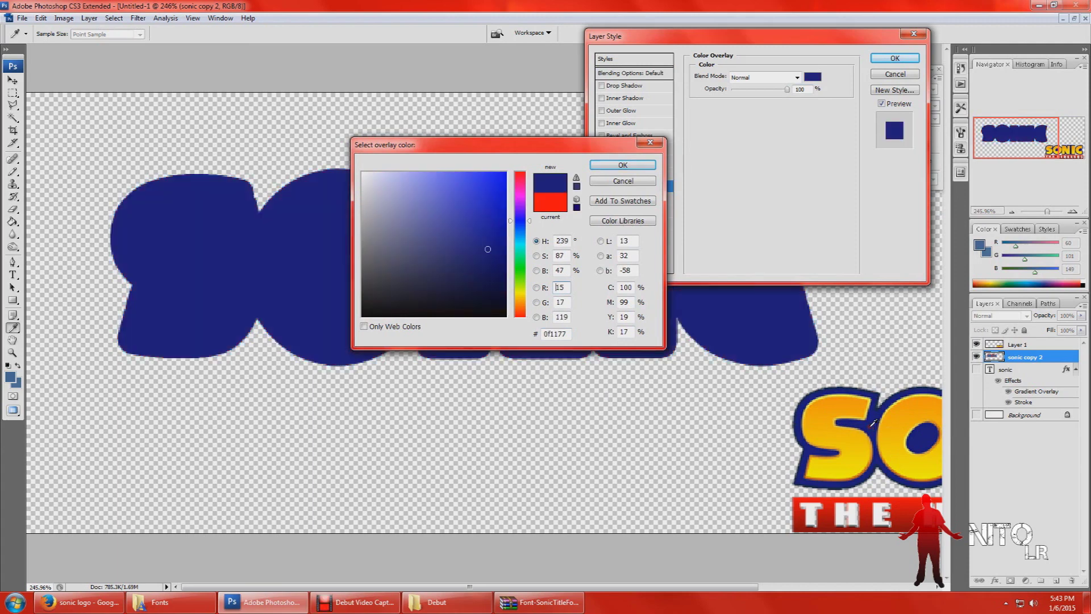
pyautogui.click(623, 166)
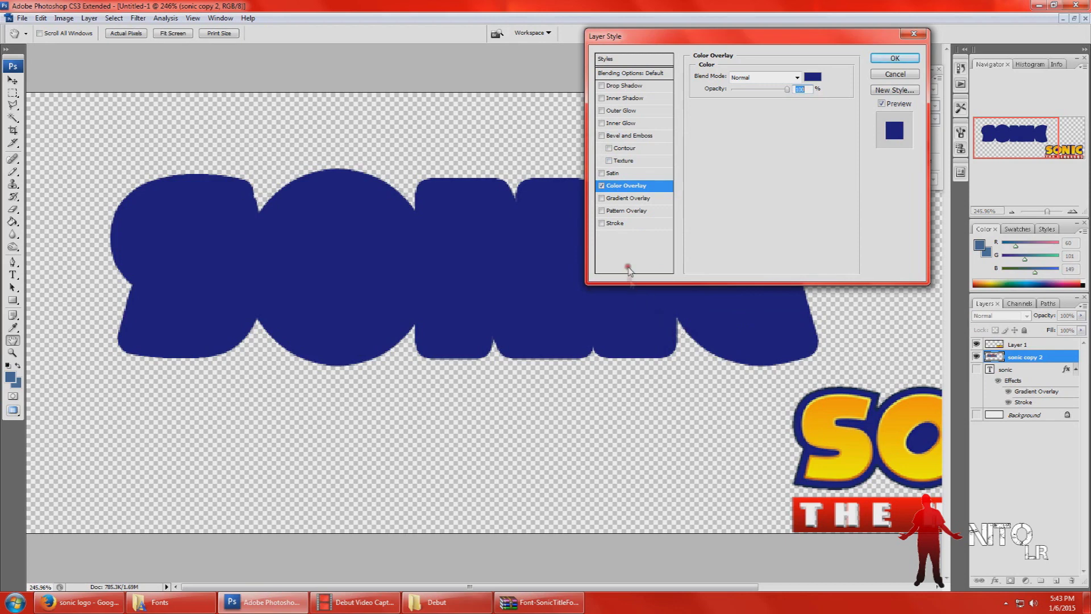
# - Add a 3 px outside stroke in black #000000 to the merged navy layer and apply the layer style
pyautogui.click(608, 223)
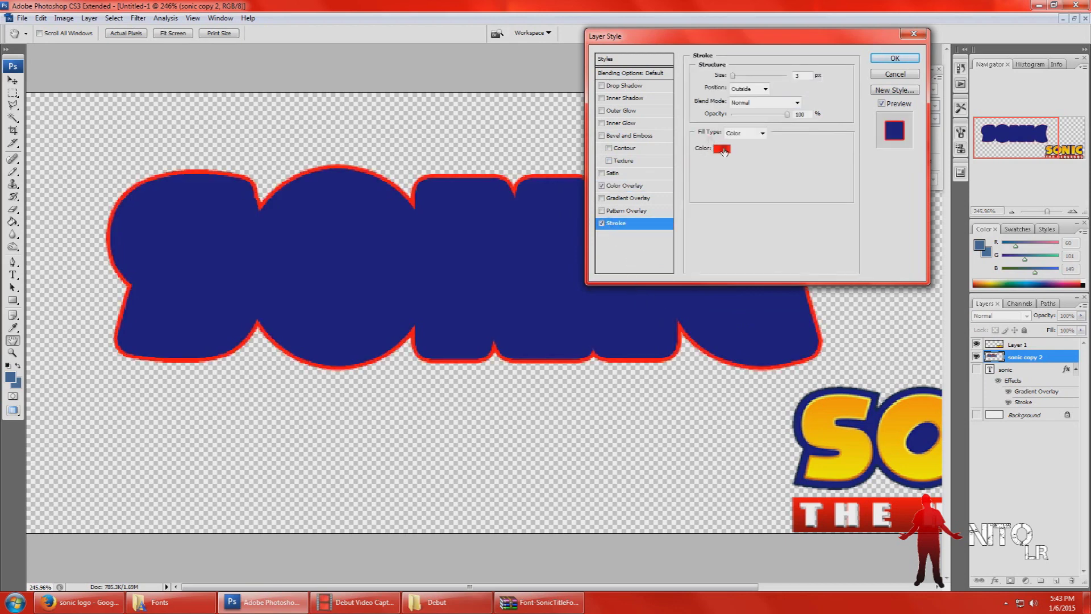
pyautogui.click(722, 149)
pyautogui.moveTo(454, 211); pyautogui.dragTo(508, 316)
pyautogui.click(602, 169)
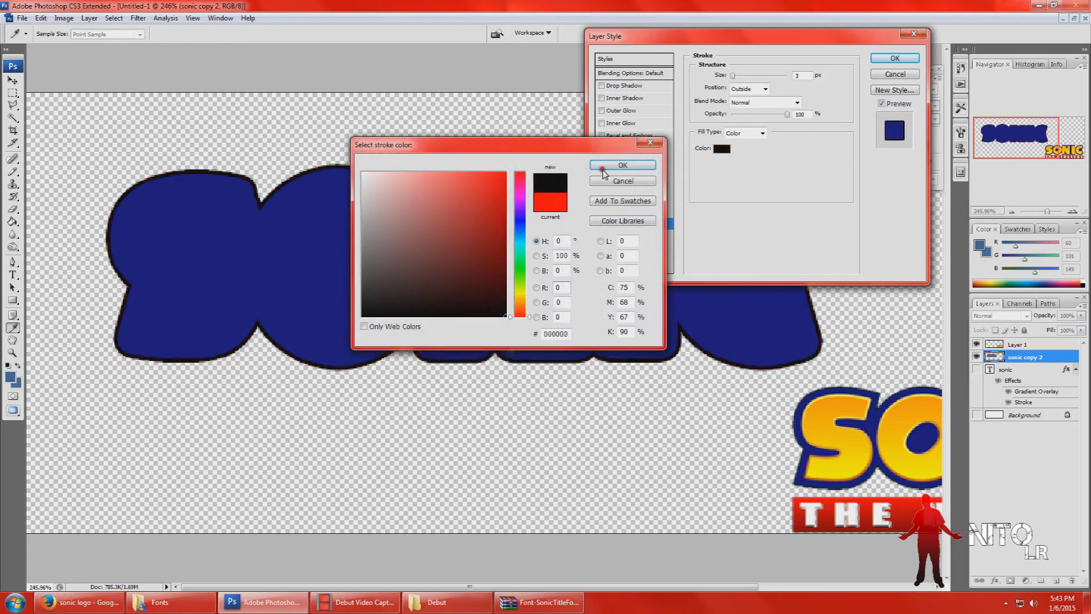
pyautogui.click(610, 166)
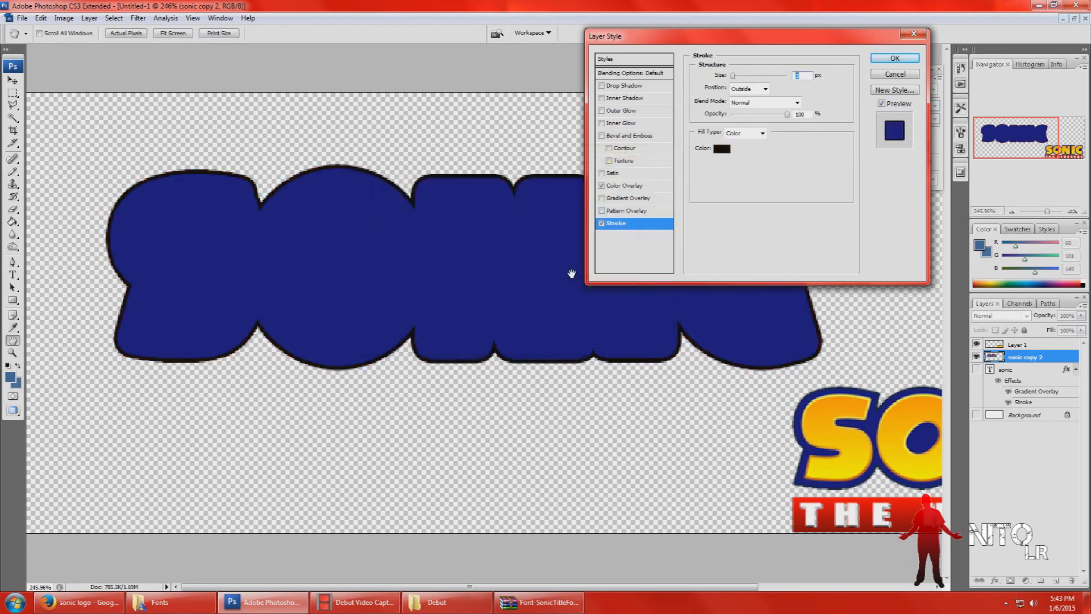
pyautogui.moveTo(736, 81); pyautogui.dragTo(733, 81)
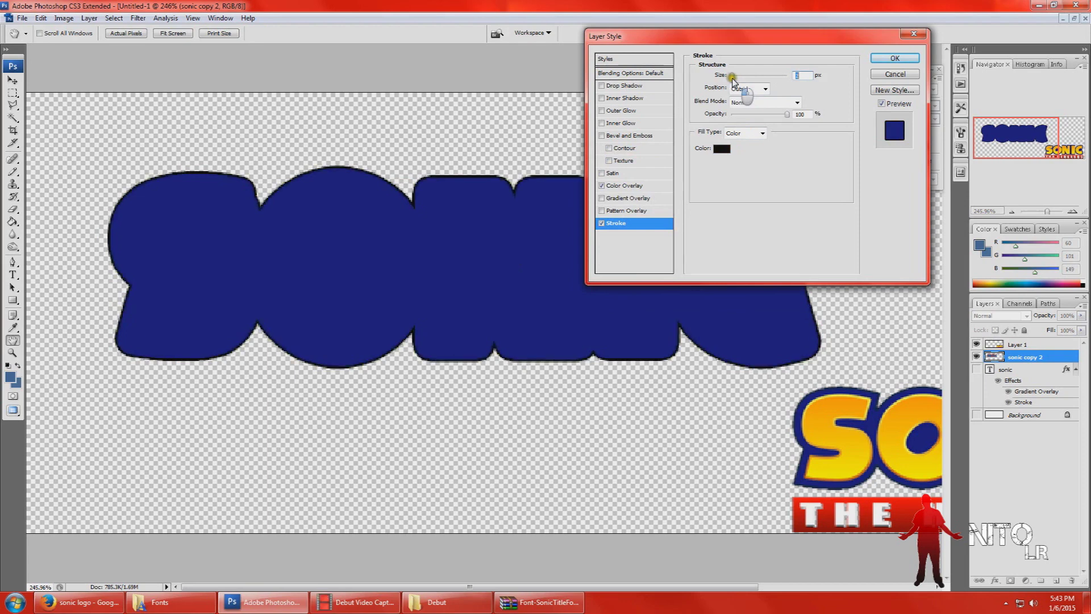
pyautogui.moveTo(732, 79); pyautogui.dragTo(732, 78)
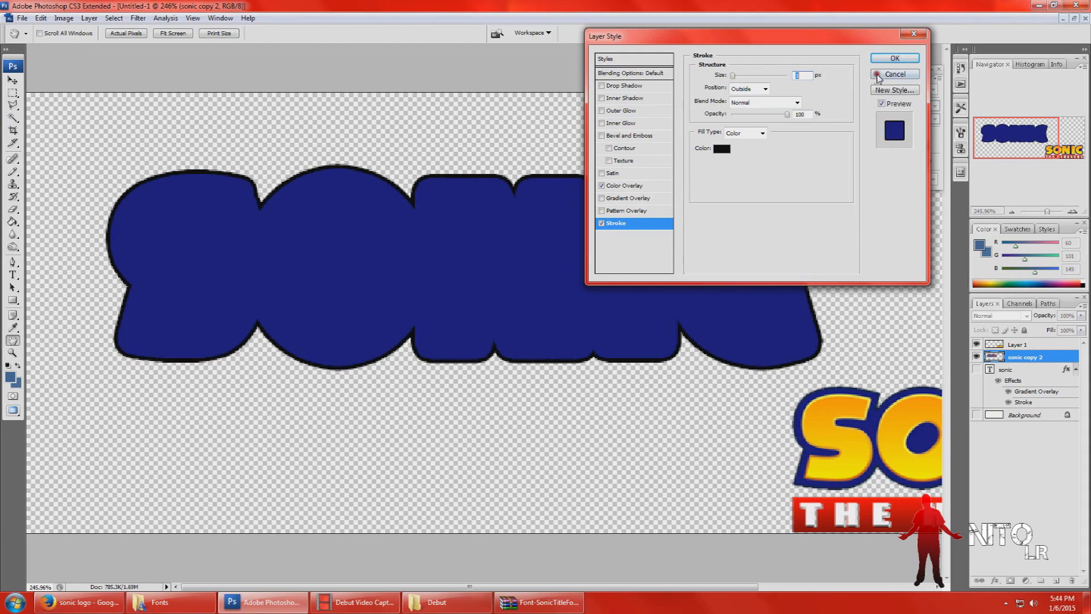
pyautogui.click(890, 58)
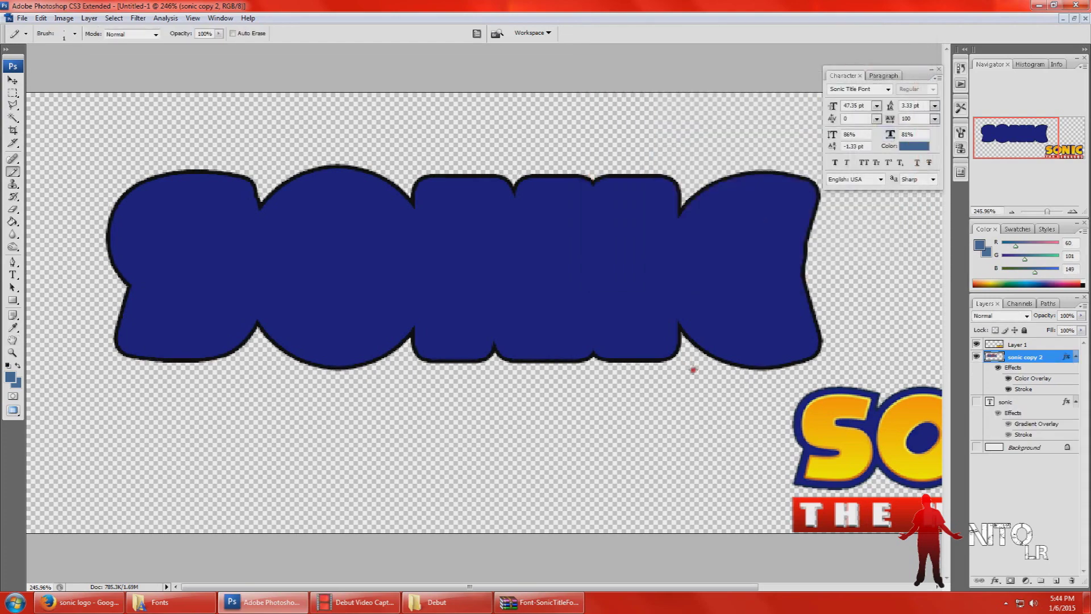
# - Show the styled sonic text layer and move the navy outline layer beneath it
pyautogui.click(976, 403)
pyautogui.click(975, 402)
pyautogui.moveTo(1021, 356); pyautogui.dragTo(1030, 439)
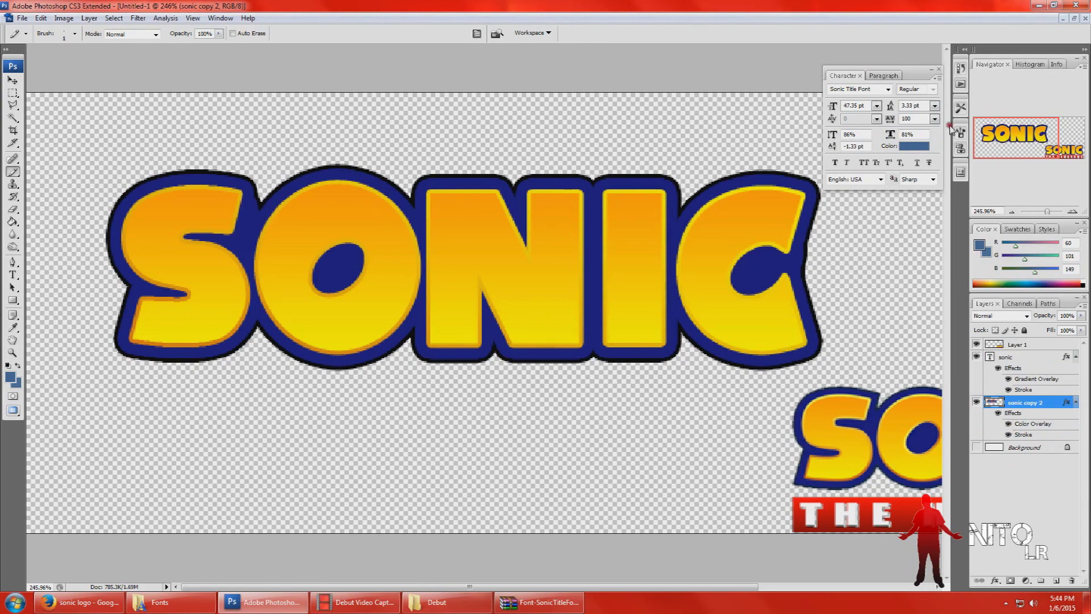
# - Examine the navy and black outline around the SONIC lettering up close and compare the whole word with the reference logo
pyautogui.click(1043, 213)
pyautogui.moveTo(1043, 213); pyautogui.dragTo(1047, 216)
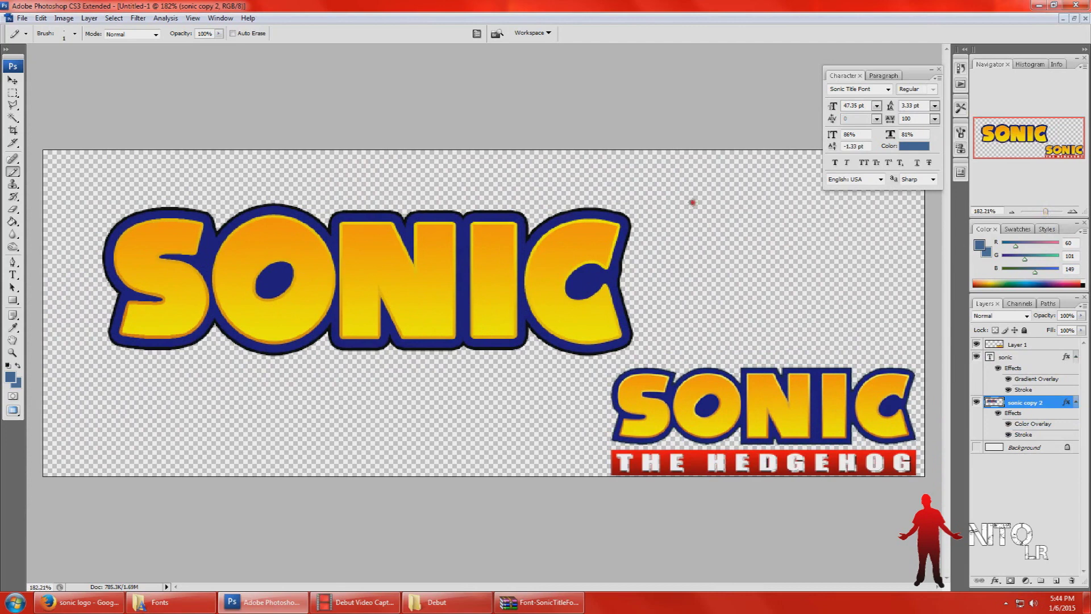
pyautogui.click(12, 208)
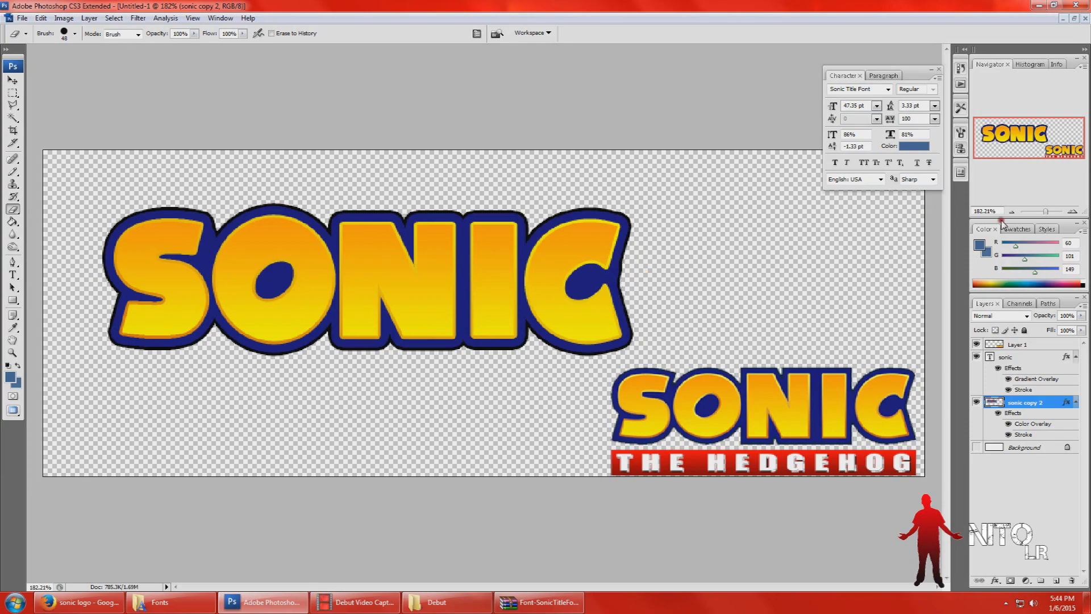
pyautogui.moveTo(1045, 211); pyautogui.dragTo(1053, 213)
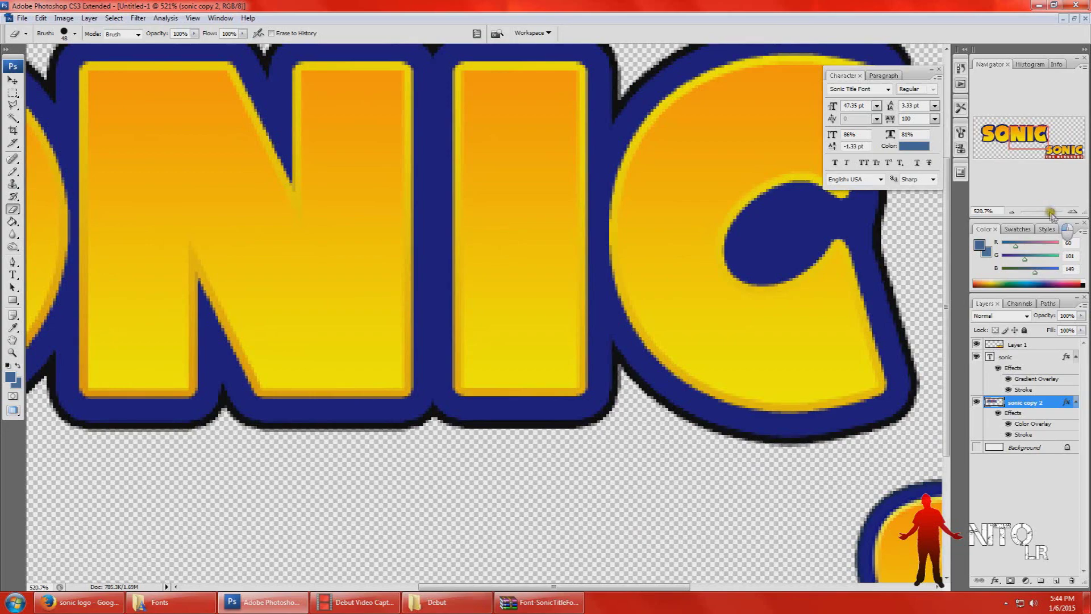
pyautogui.moveTo(1028, 140); pyautogui.dragTo(1041, 139)
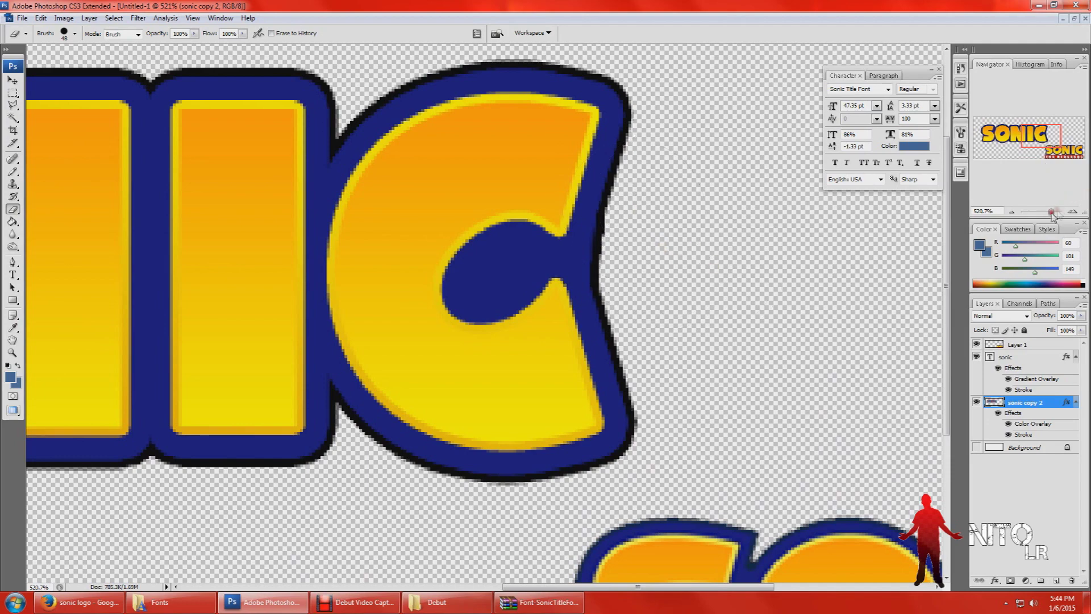
pyautogui.moveTo(1051, 212); pyautogui.dragTo(1045, 212)
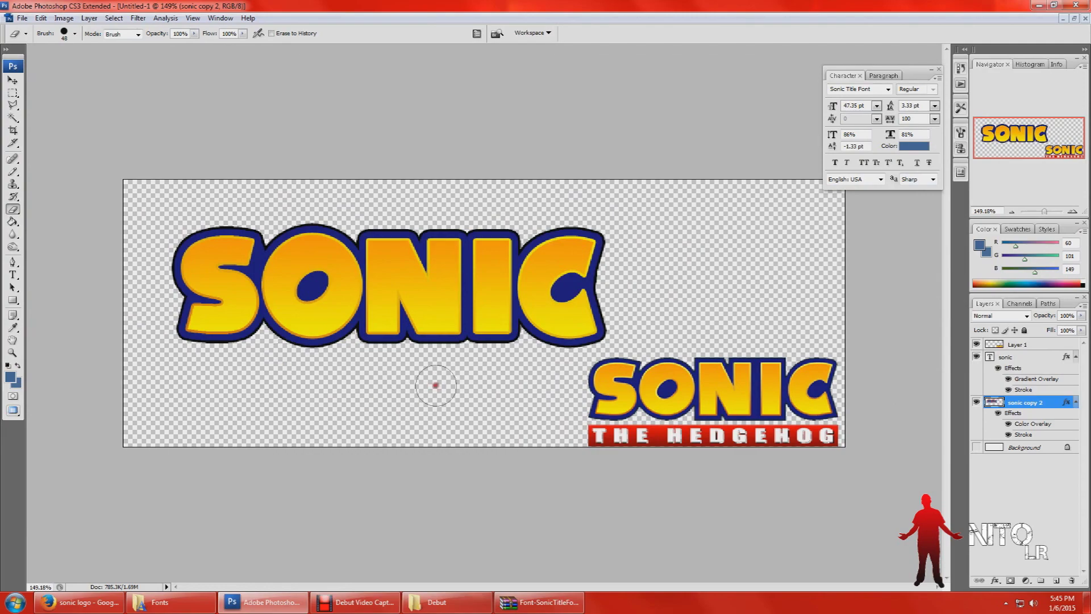
pyautogui.moveTo(1044, 212); pyautogui.dragTo(1054, 213)
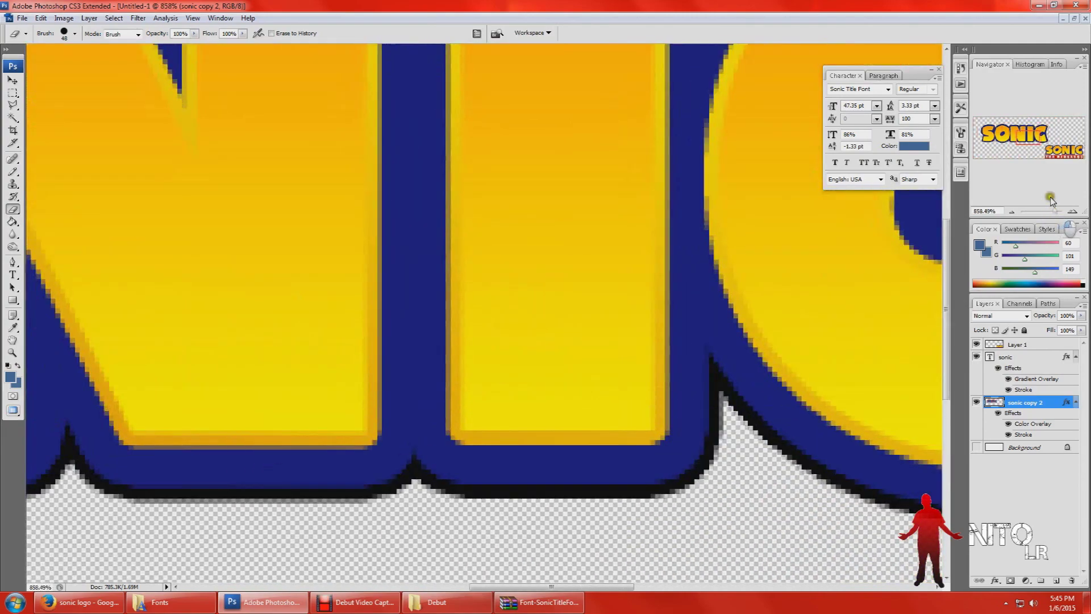
pyautogui.moveTo(1020, 138); pyautogui.dragTo(995, 135)
pyautogui.moveTo(1054, 212); pyautogui.dragTo(1046, 215)
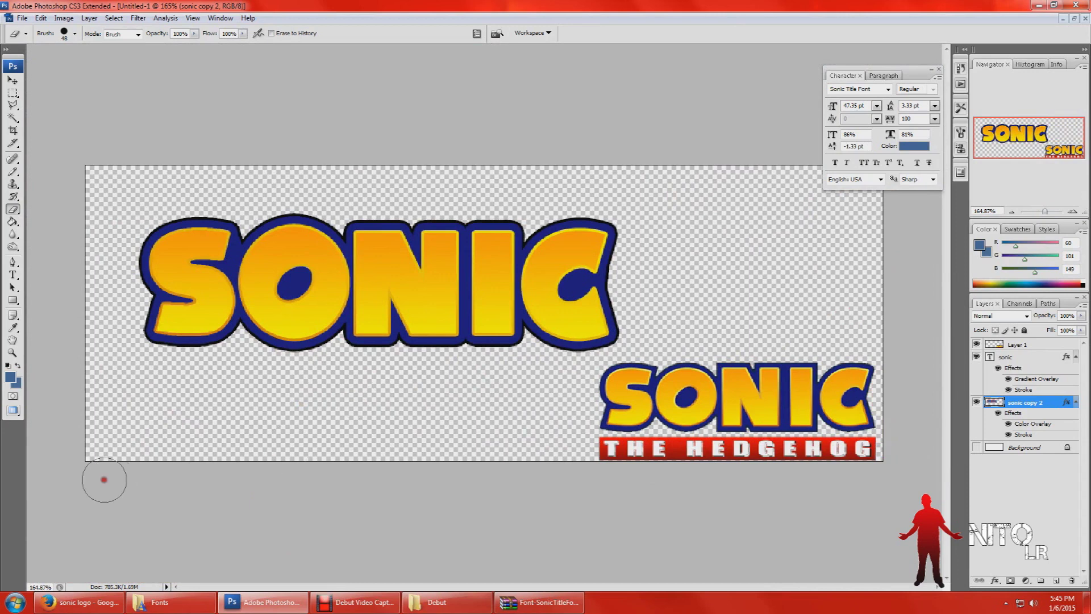
# - Add a new text layer reading "NITO LR" in Sonic Title Font below the SONIC lettering
pyautogui.click(13, 274)
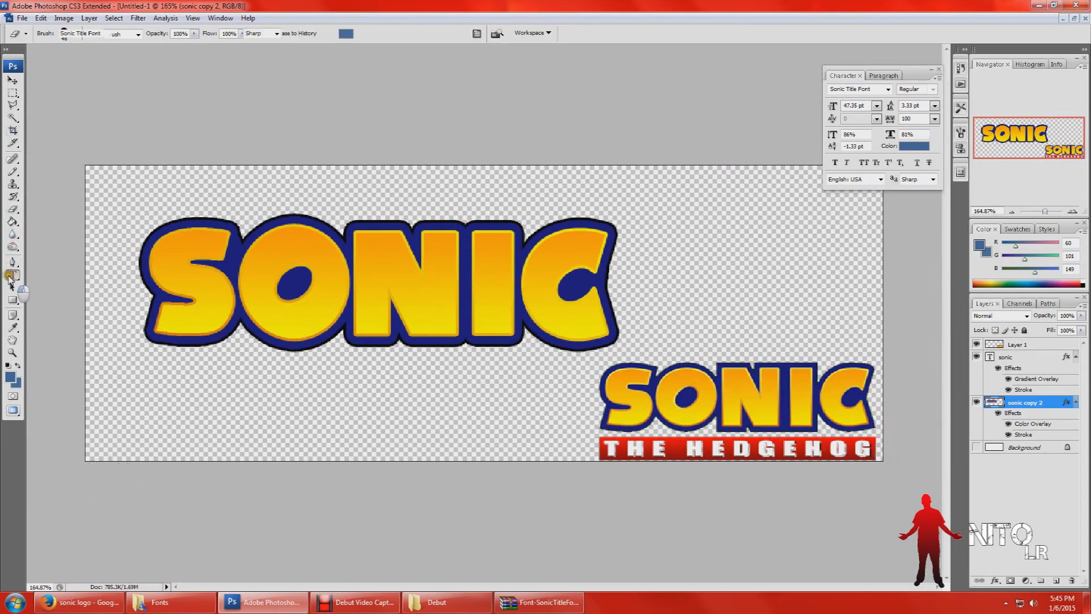
pyautogui.click(193, 419)
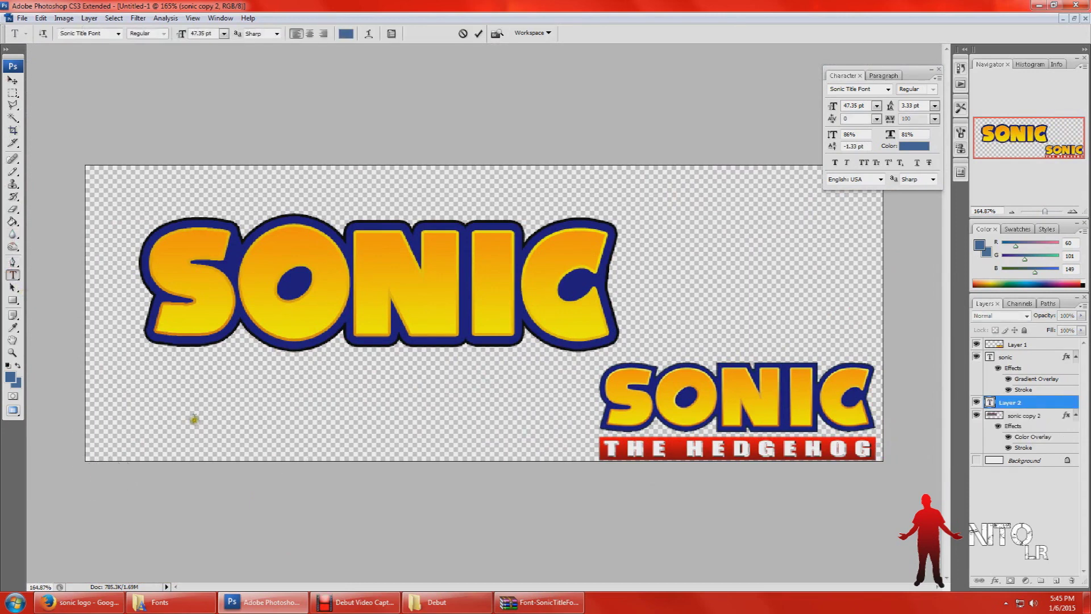
pyautogui.write('ito')
pyautogui.press('BackSpace')
pyautogui.press('BackSpace')
pyautogui.press('BackSpace')
pyautogui.write('NITO')
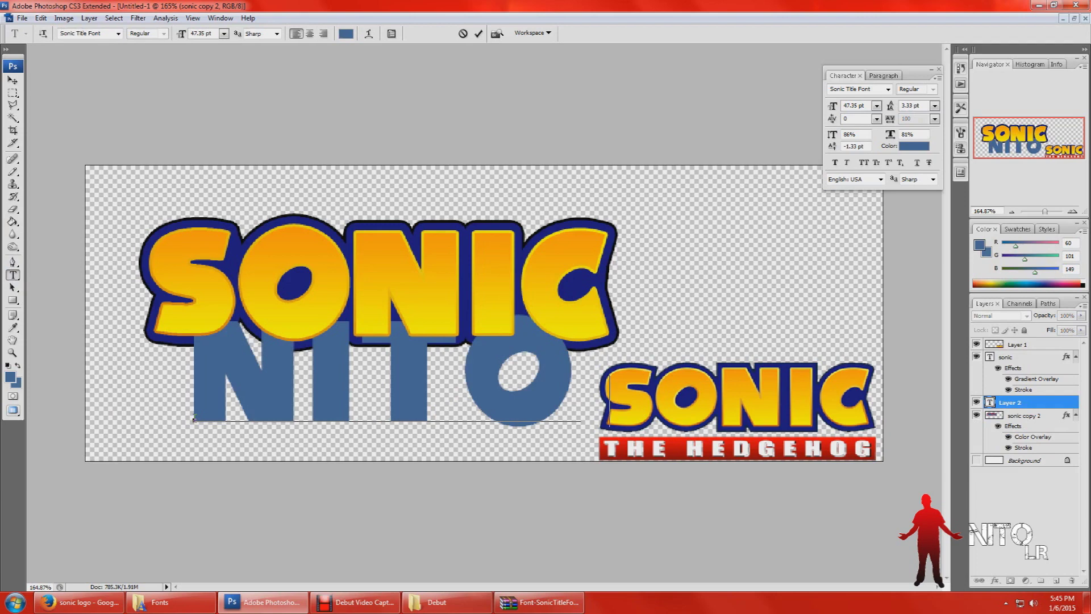
pyautogui.write(' LR')
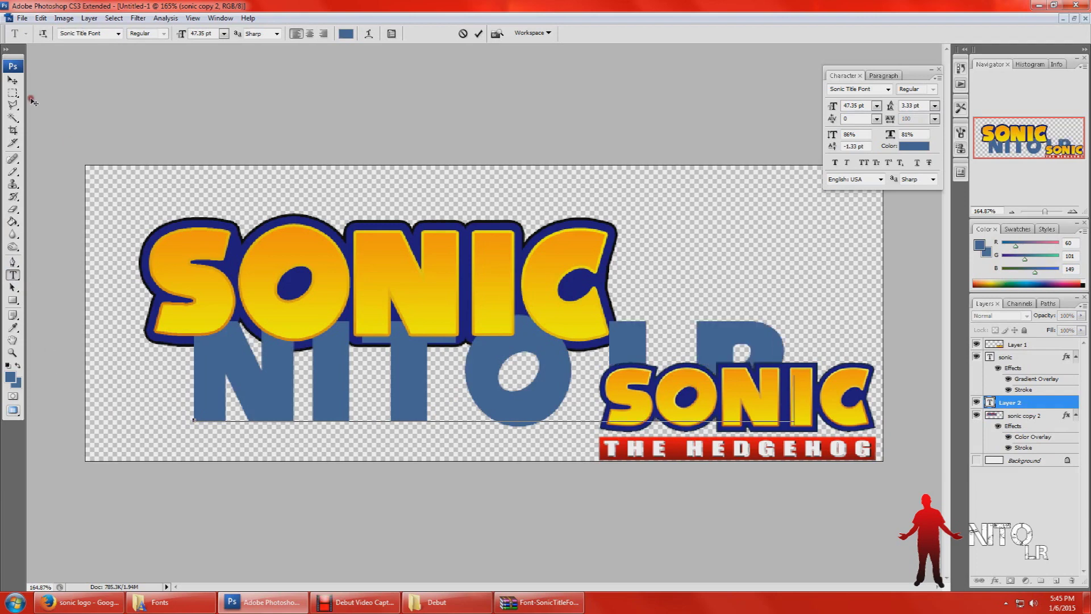
# - Scale the NITO LR text to 67.8% and place it beneath SONIC, beside the reference logo, applying the transformation
pyautogui.click(12, 79)
pyautogui.moveTo(342, 381); pyautogui.dragTo(268, 404)
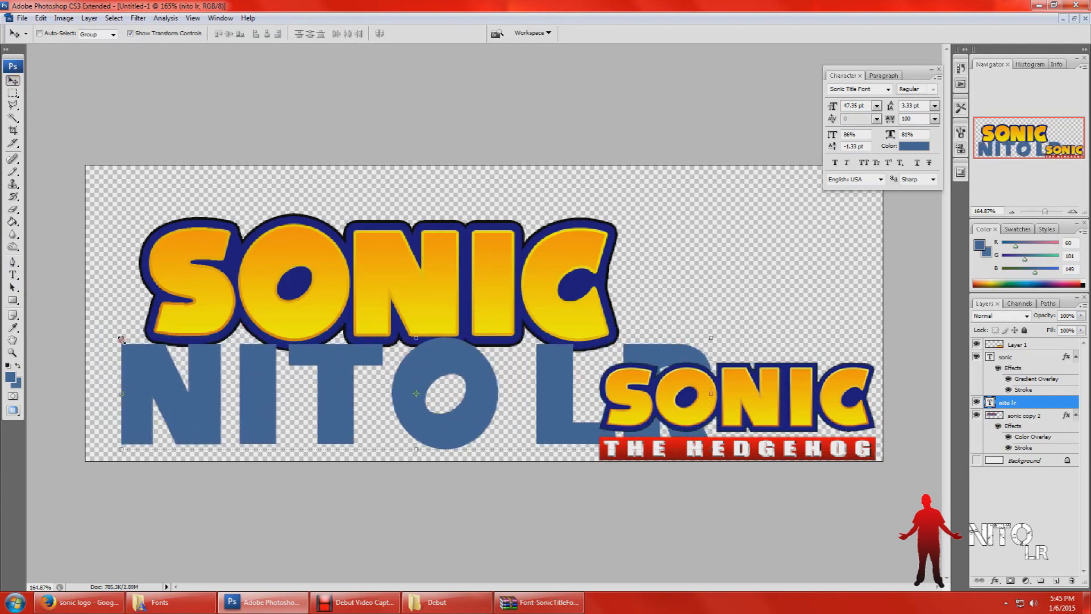
pyautogui.moveTo(121, 339); pyautogui.dragTo(133, 349)
pyautogui.moveTo(280, 423); pyautogui.dragTo(215, 435)
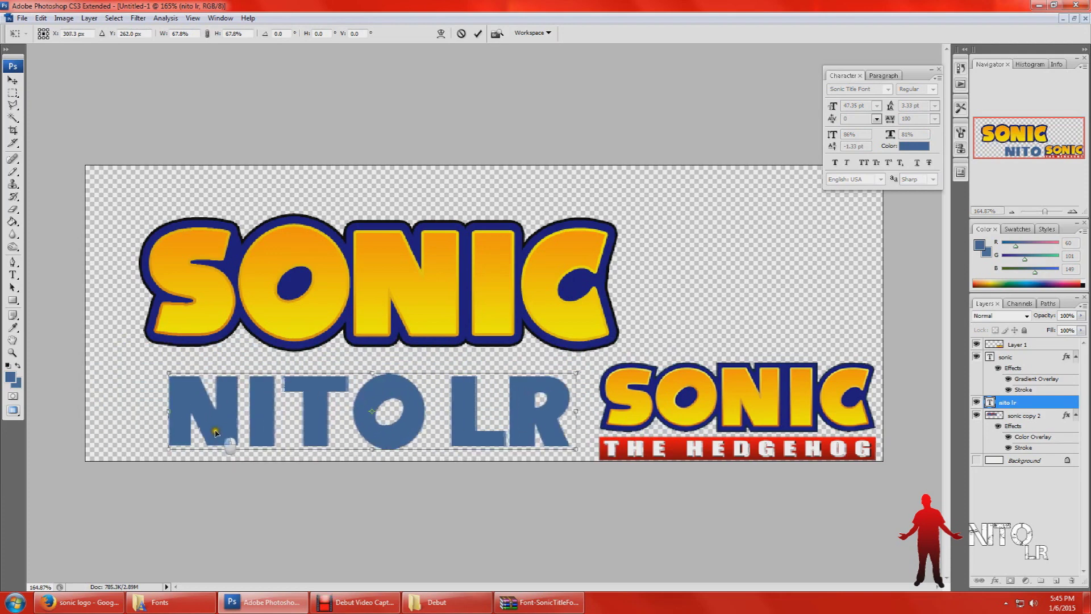
pyautogui.click(12, 92)
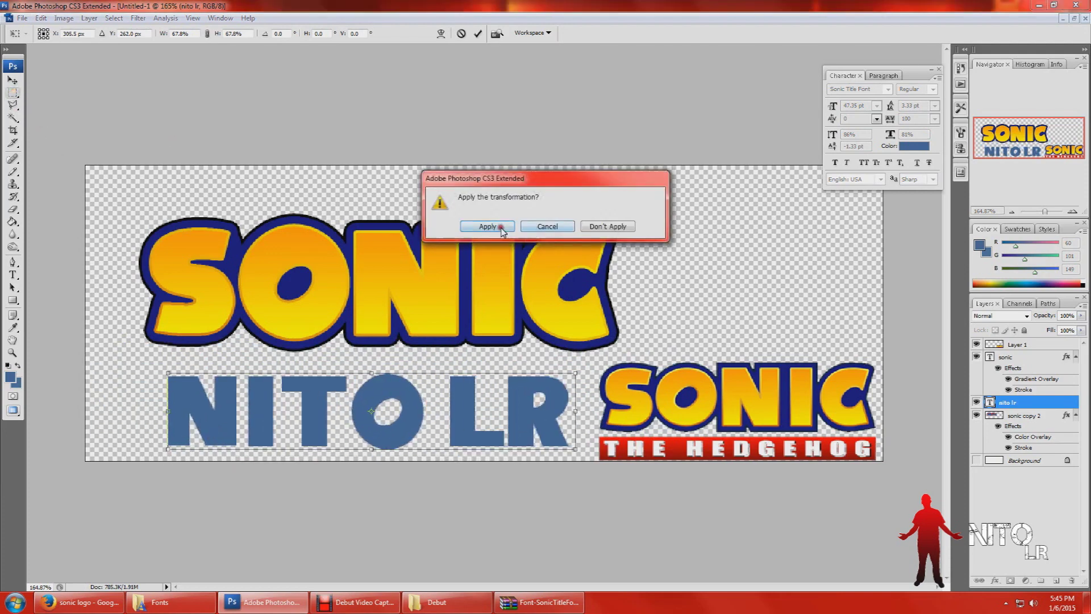
pyautogui.click(490, 225)
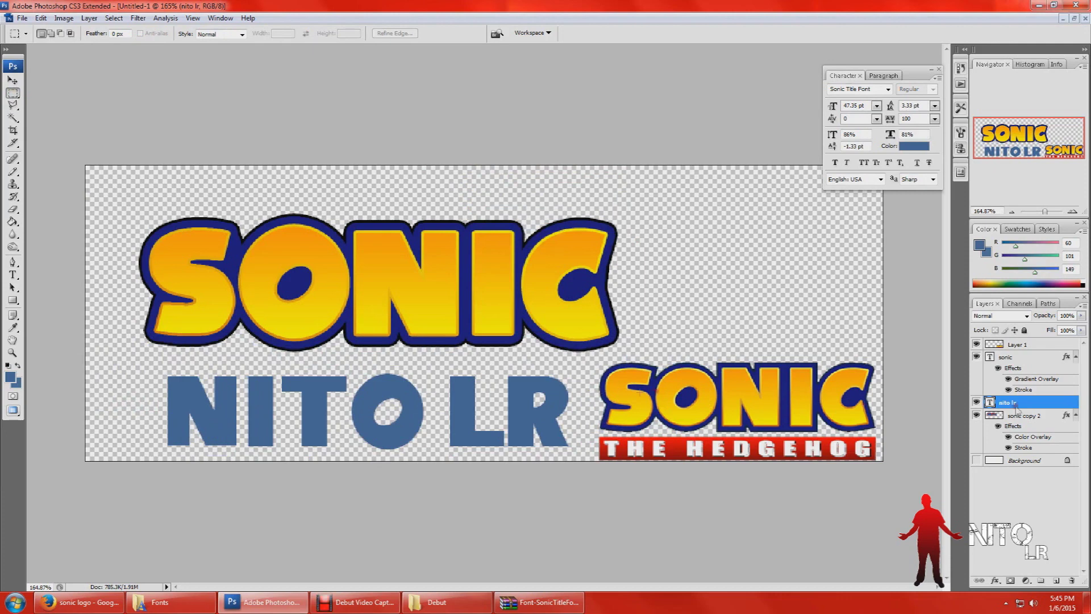
# - Copy the layer style of the sonic text layer and paste it onto the nito lr layer
pyautogui.click(1039, 359)
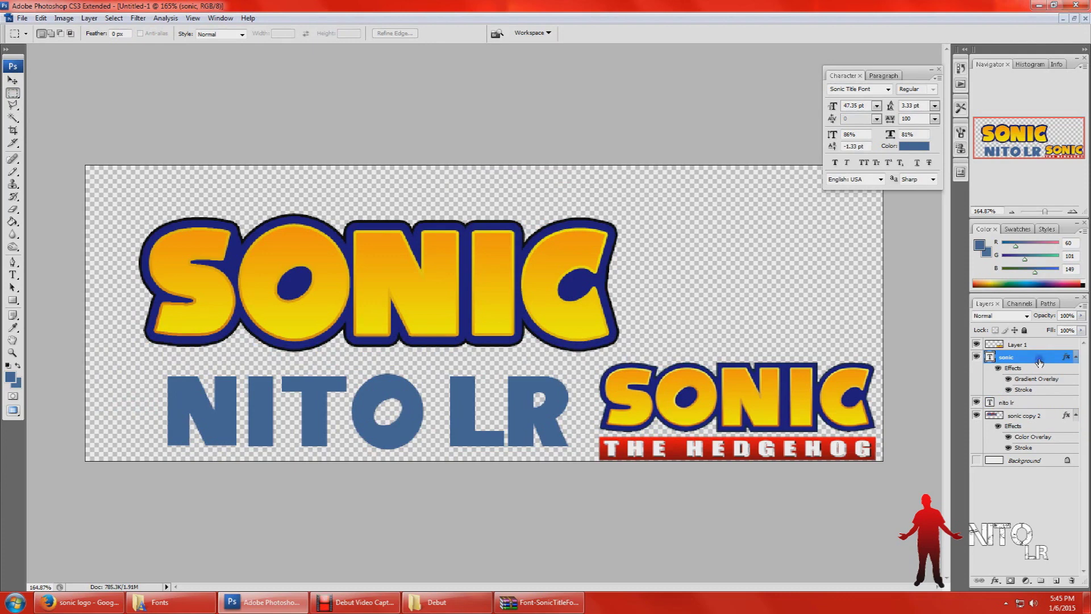
pyautogui.rightClick(1038, 362)
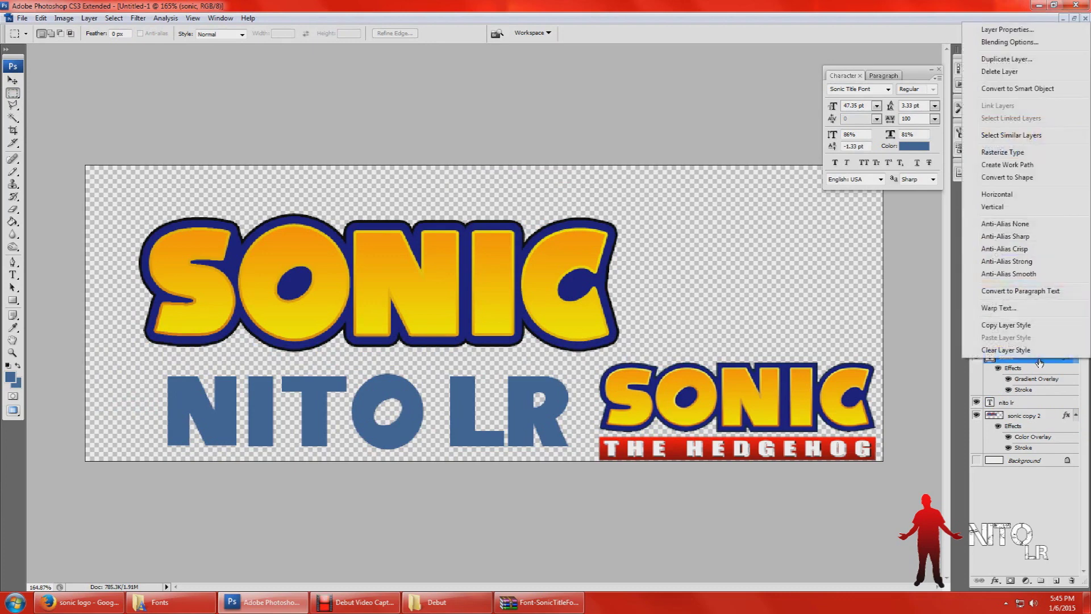
pyautogui.click(1023, 325)
pyautogui.click(1015, 403)
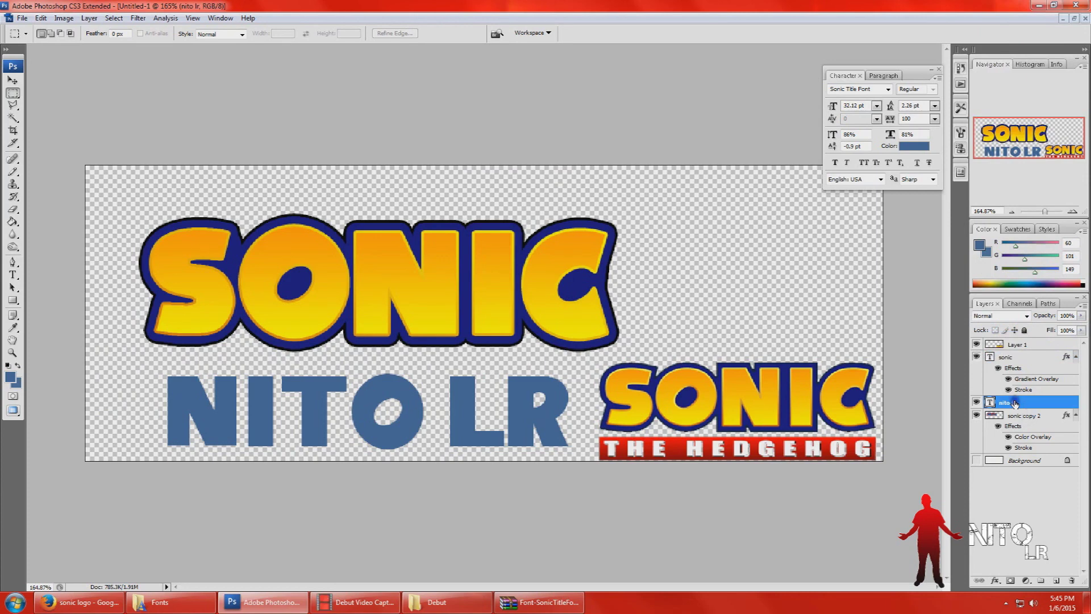
pyautogui.rightClick(1015, 401)
pyautogui.click(1017, 380)
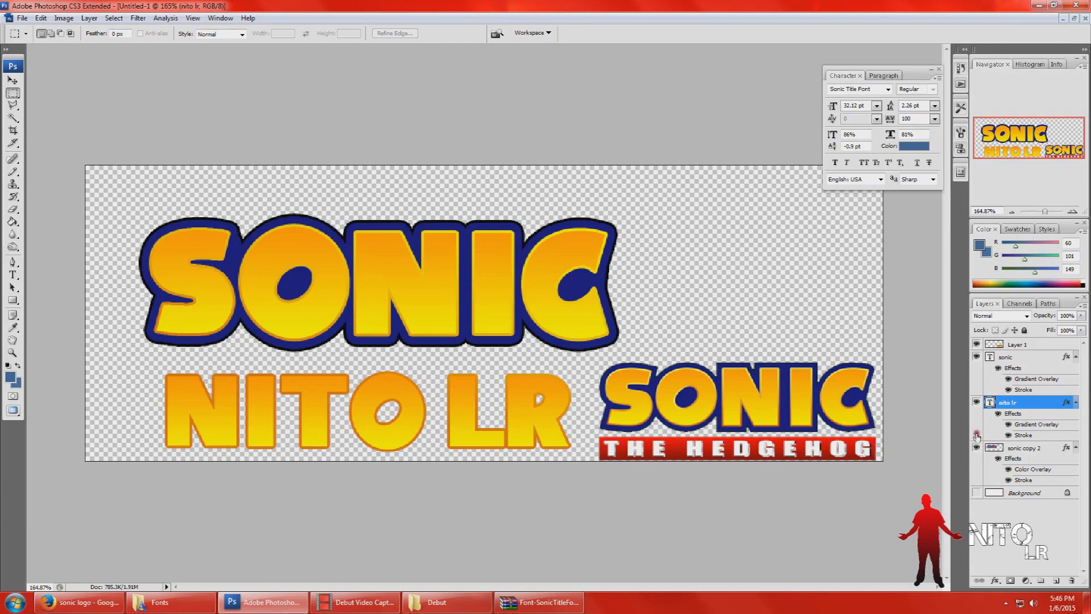
# - Set the nito lr stroke gradient's angle to 101° and its scale to 142%, applying the layer style
pyautogui.rightClick(1026, 401)
pyautogui.click(1023, 84)
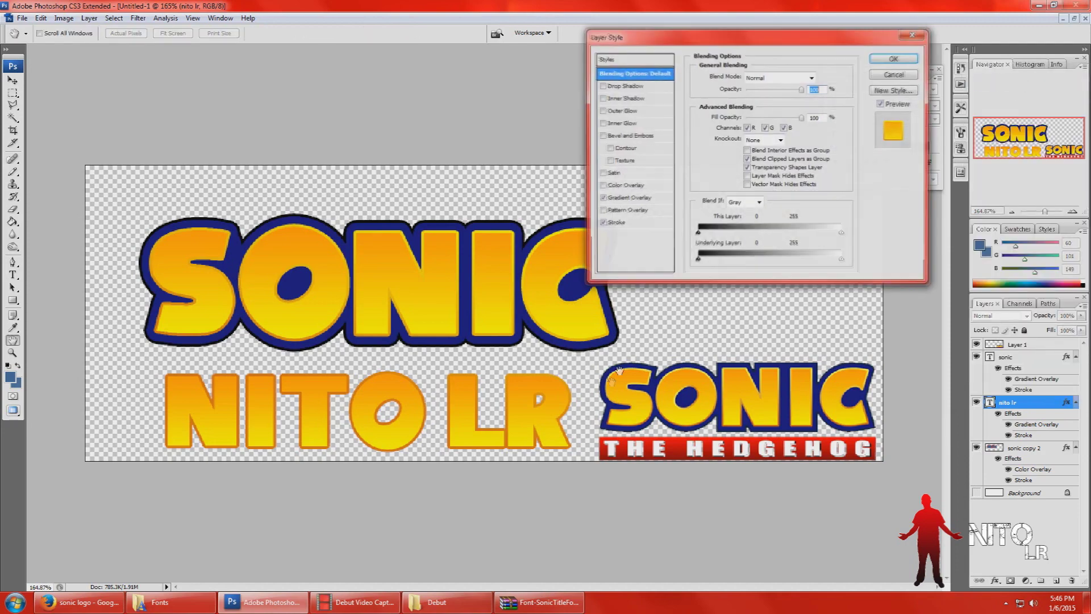
pyautogui.click(622, 199)
pyautogui.click(616, 223)
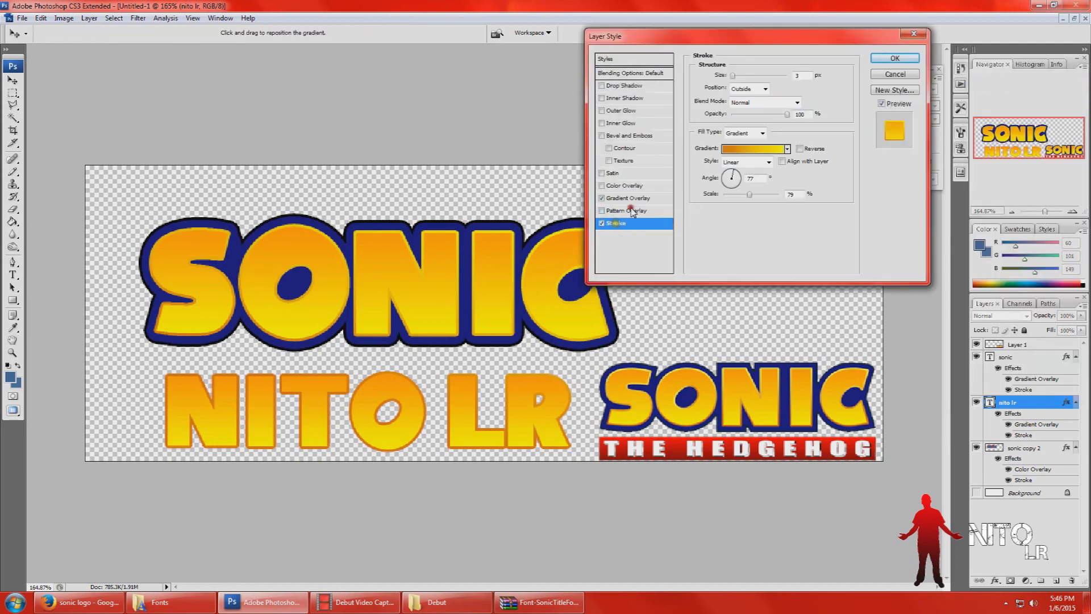
pyautogui.click(747, 150)
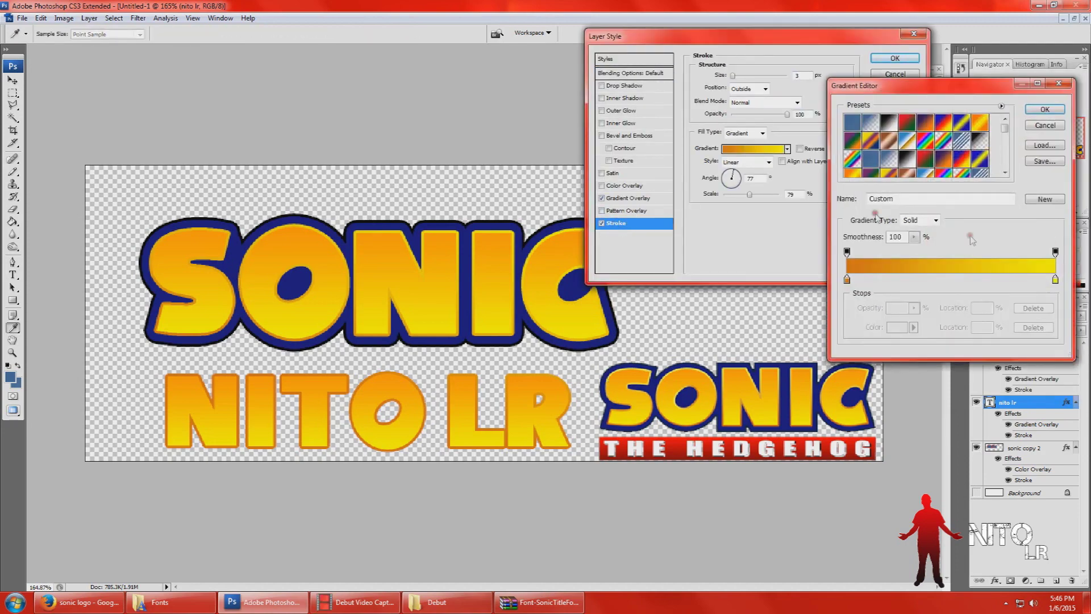
pyautogui.click(1043, 109)
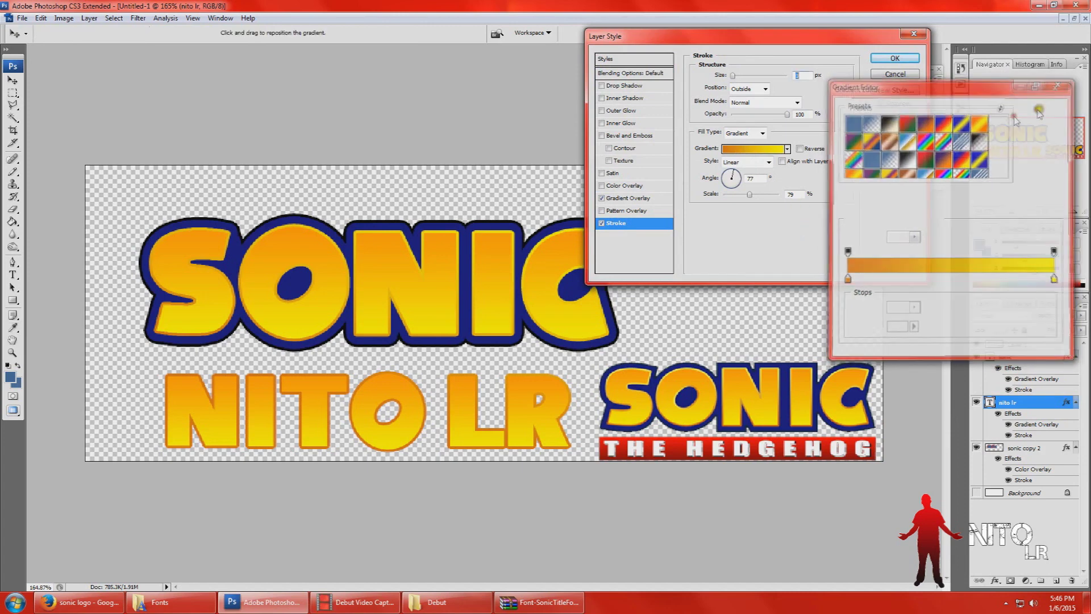
pyautogui.moveTo(732, 175); pyautogui.dragTo(772, 199)
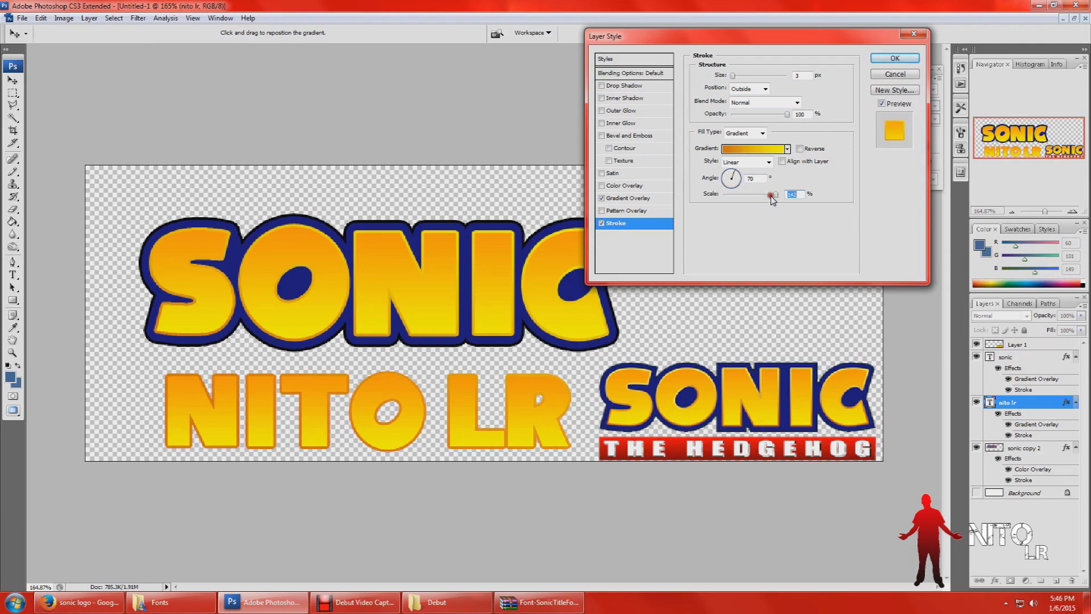
pyautogui.click(734, 179)
pyautogui.click(731, 174)
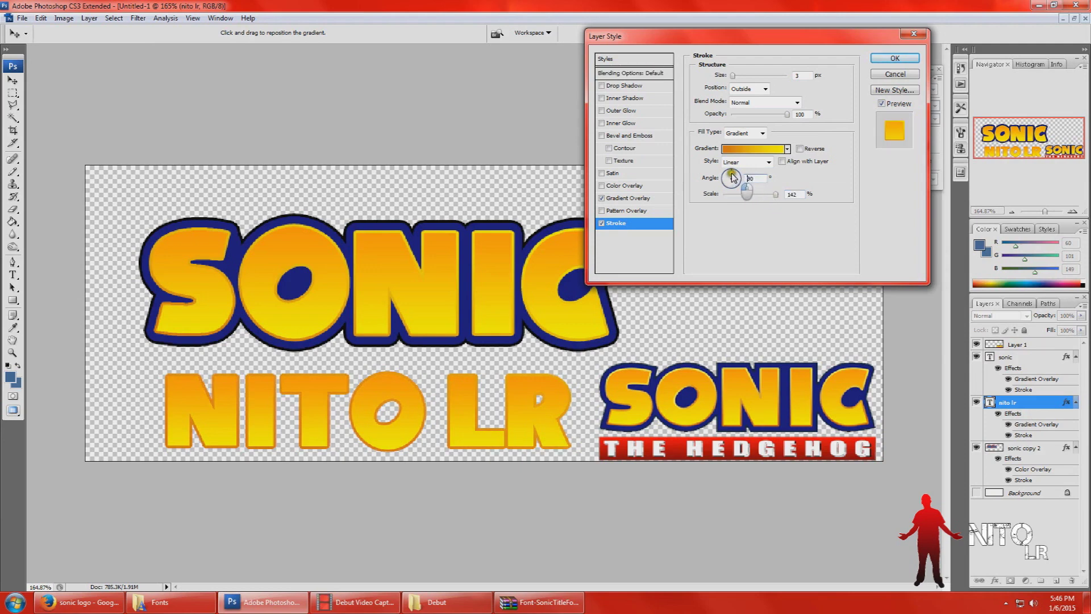
pyautogui.click(730, 174)
pyautogui.click(732, 176)
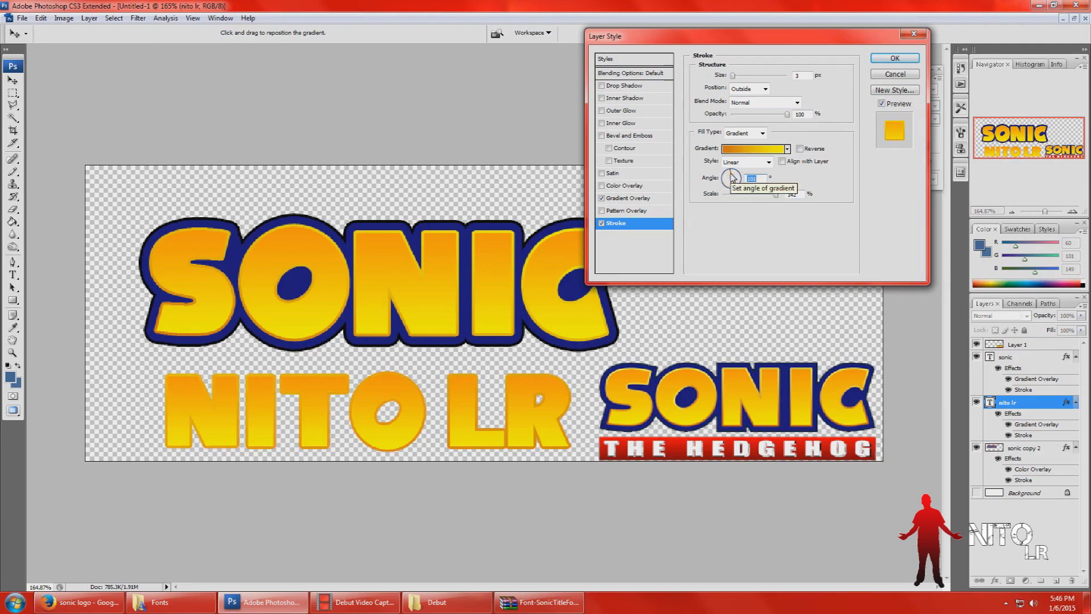
pyautogui.click(894, 59)
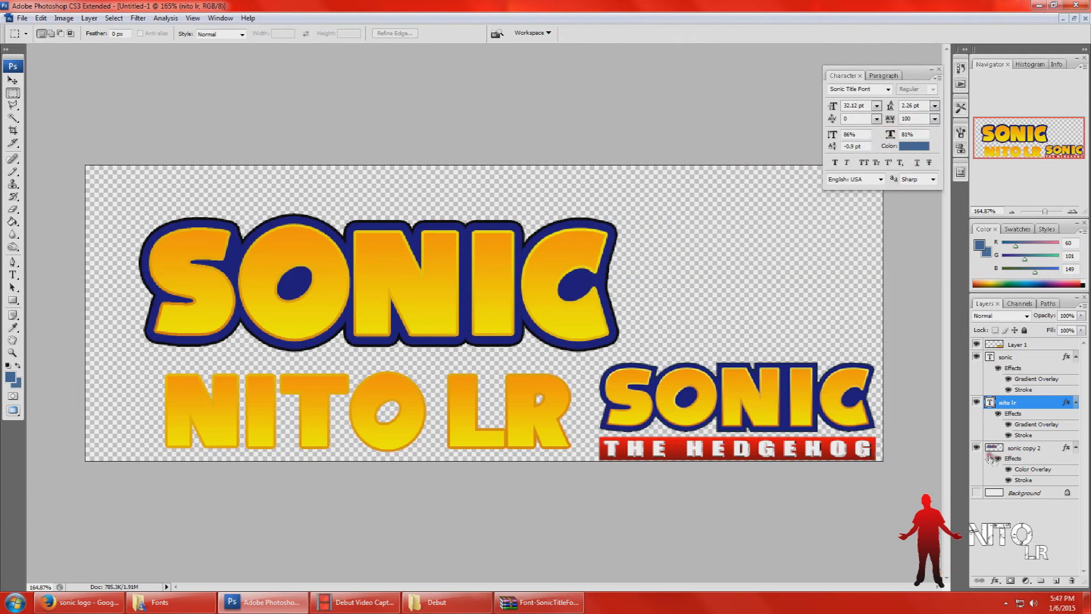
# - Duplicate the nito lr layer and move both NITO LR layers above the sonic text layer
pyautogui.rightClick(1030, 406)
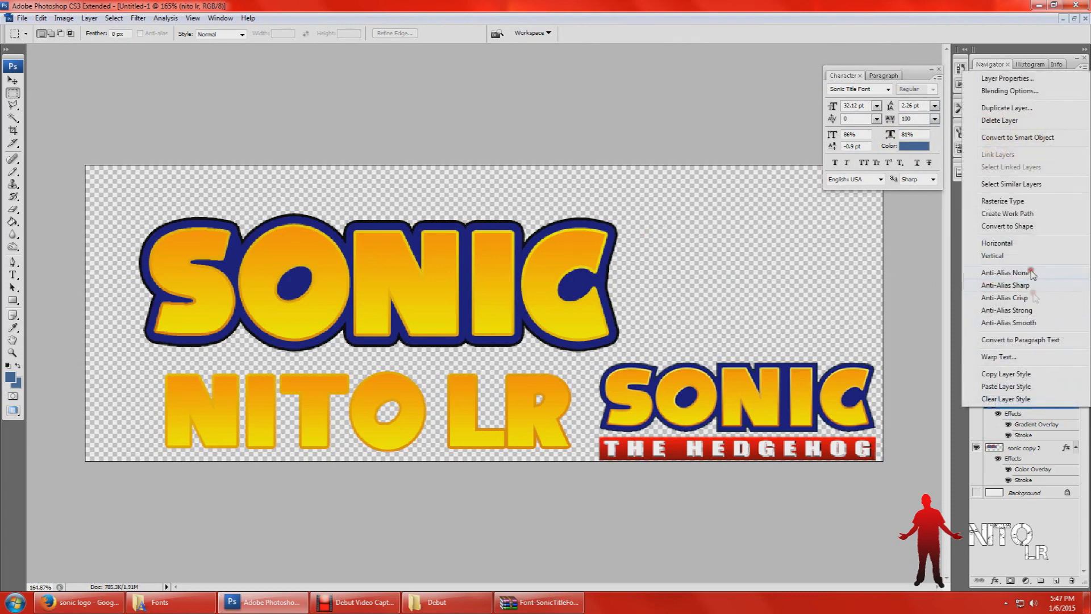
pyautogui.click(1017, 108)
pyautogui.click(554, 151)
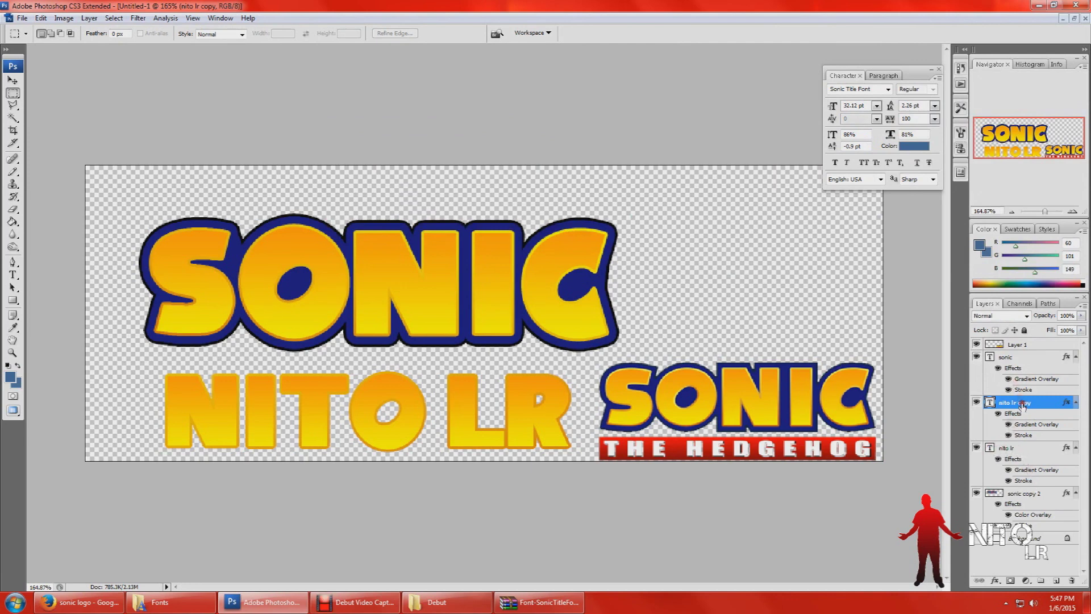
pyautogui.keyDown('ctrl'); pyautogui.click(1015, 449); pyautogui.keyUp('ctrl')
pyautogui.moveTo(1023, 406); pyautogui.dragTo(1027, 355)
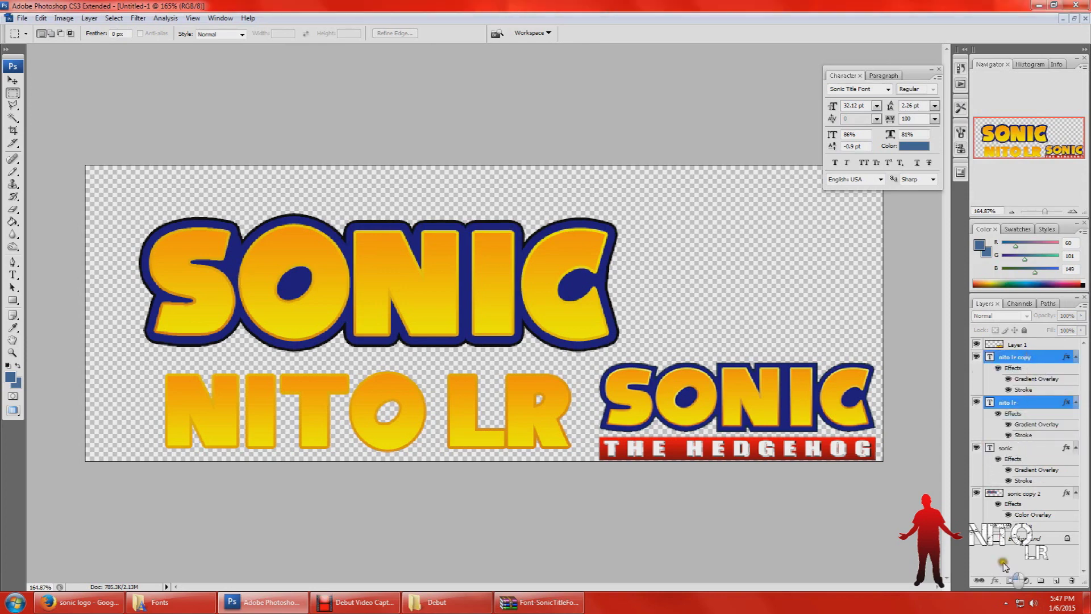
# - Create a new layer group above the sonic text layer and name it Sonic
pyautogui.click(1039, 580)
pyautogui.moveTo(1018, 346); pyautogui.dragTo(1019, 465)
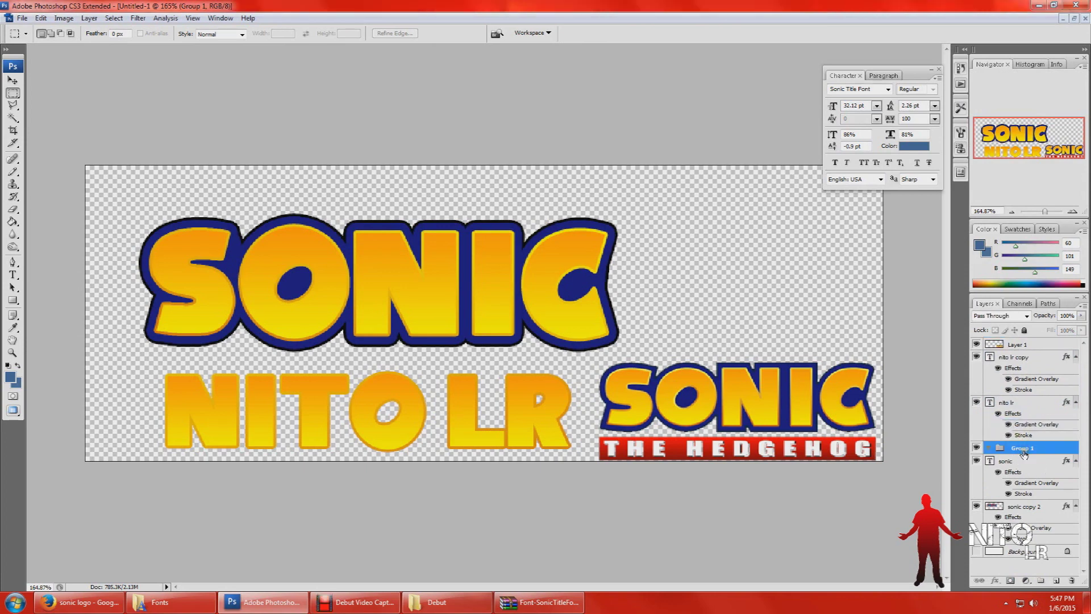
pyautogui.click(1033, 450)
pyautogui.rightClick(1034, 450)
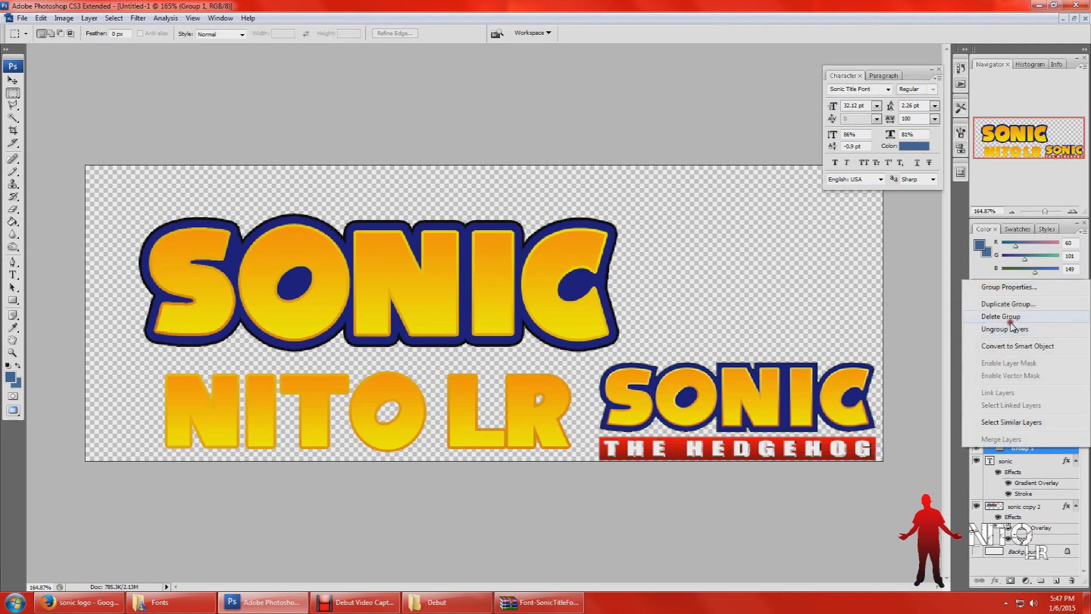
pyautogui.click(1035, 560)
pyautogui.click(1012, 461)
pyautogui.doubleClick(1017, 449)
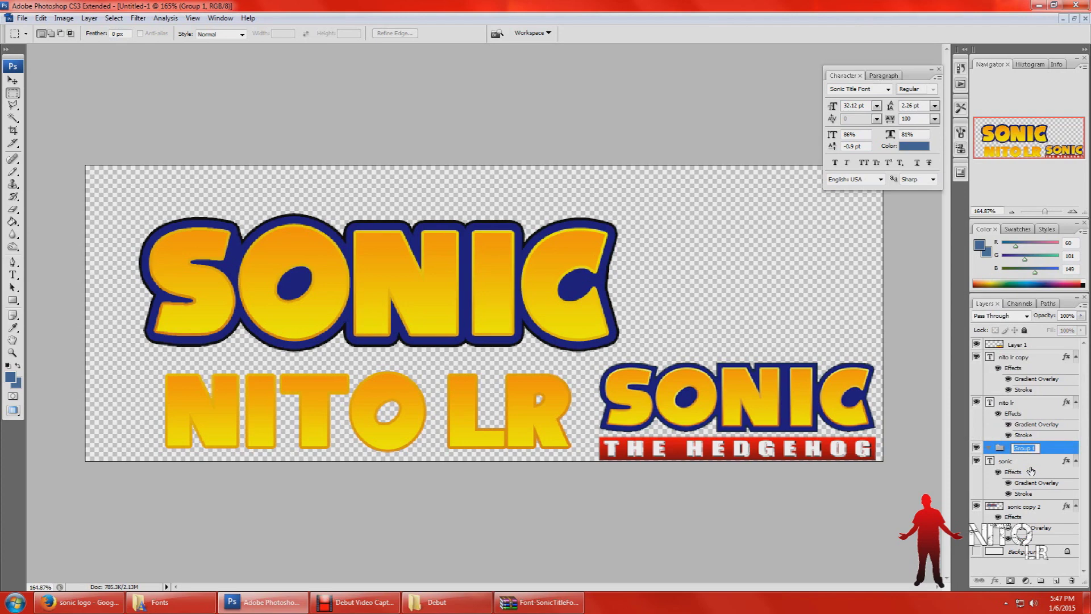
pyautogui.write('Son')
pyautogui.click(1014, 571)
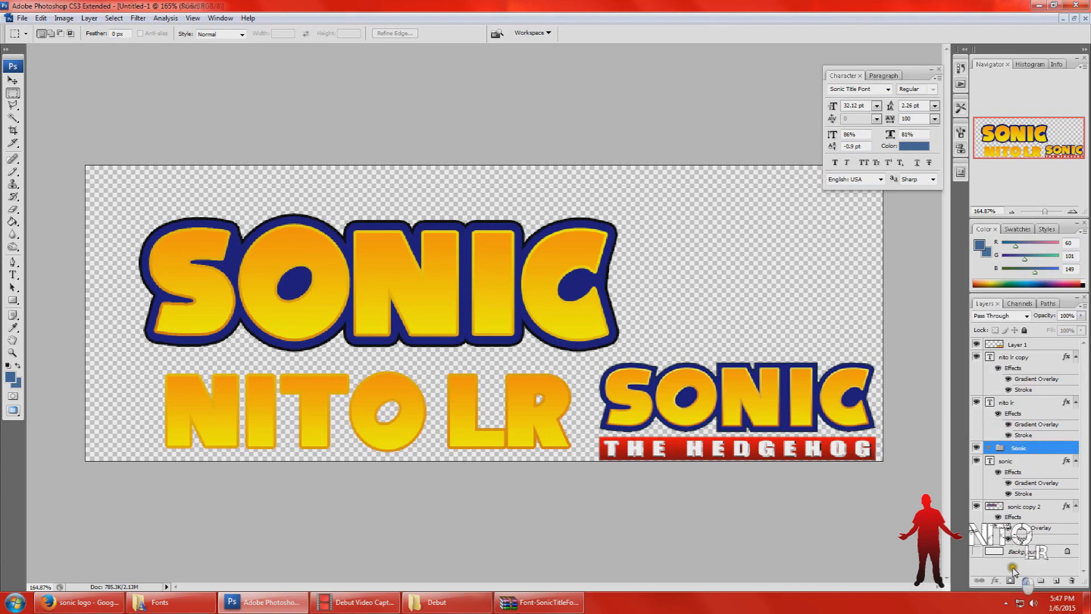
# - Move the sonic and sonic copy 2 layers into the Sonic group and collapse the group
pyautogui.click(1013, 462)
pyautogui.keyDown('shift'); pyautogui.click(1021, 508); pyautogui.keyUp('shift')
pyautogui.moveTo(1021, 508); pyautogui.dragTo(1019, 449)
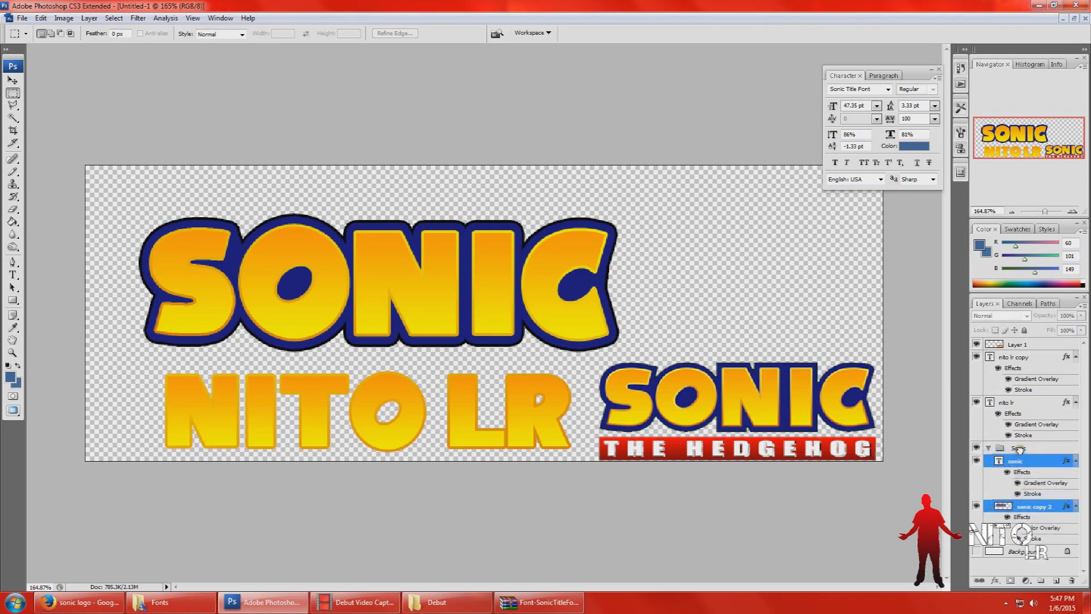
pyautogui.click(987, 449)
# - Hide and show the Sonic group to check that it contains the whole outlined SONIC lettering
pyautogui.click(977, 448)
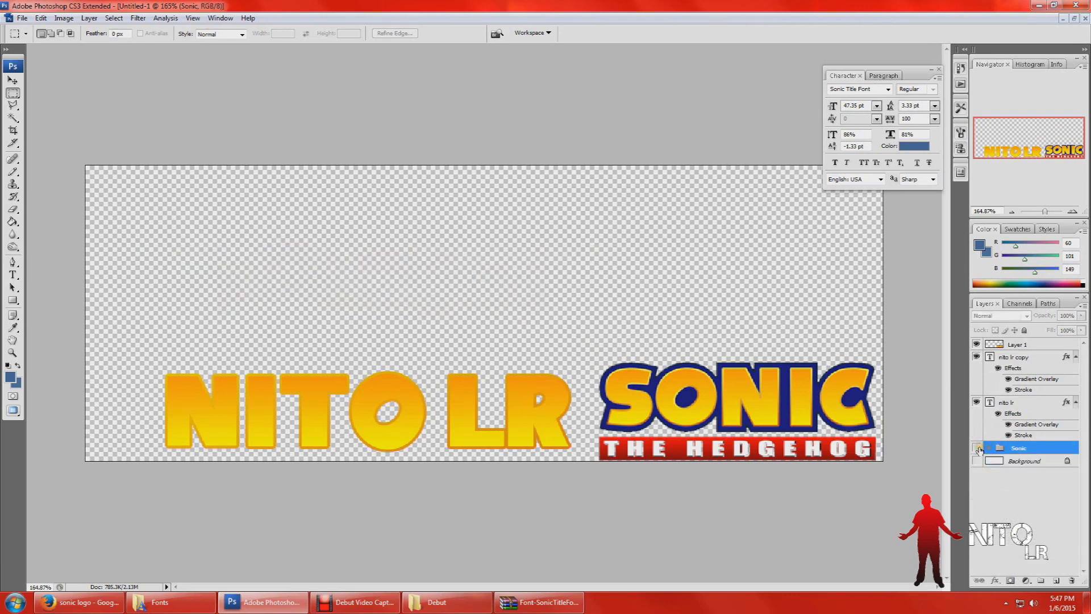
pyautogui.click(976, 448)
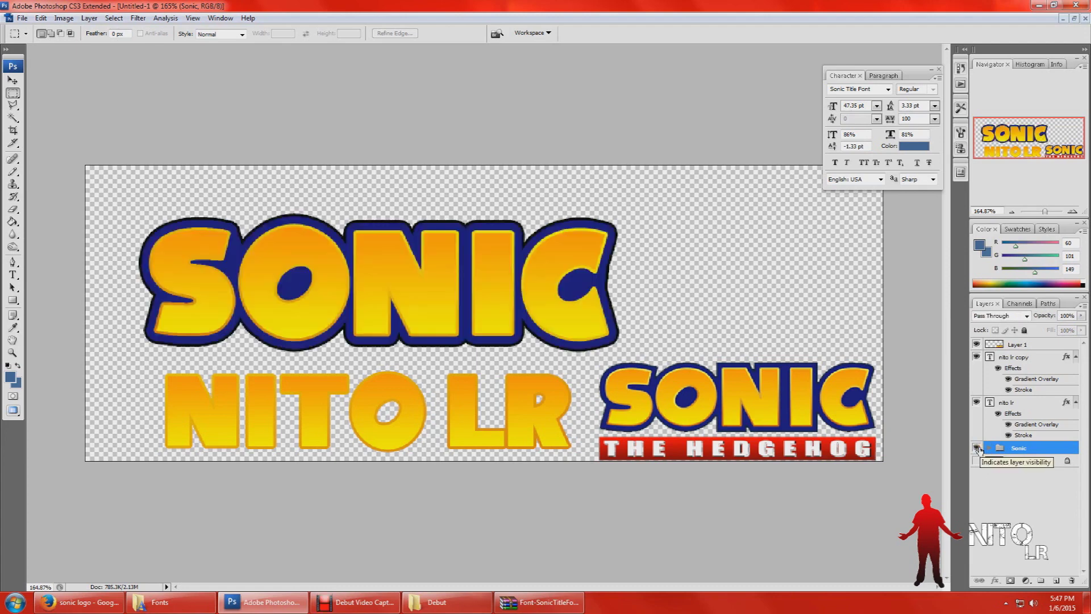
pyautogui.click(977, 449)
pyautogui.click(977, 448)
# - Hide the original nito lr layer and turn off the Gradient Overlay on nito lr copy
pyautogui.click(977, 402)
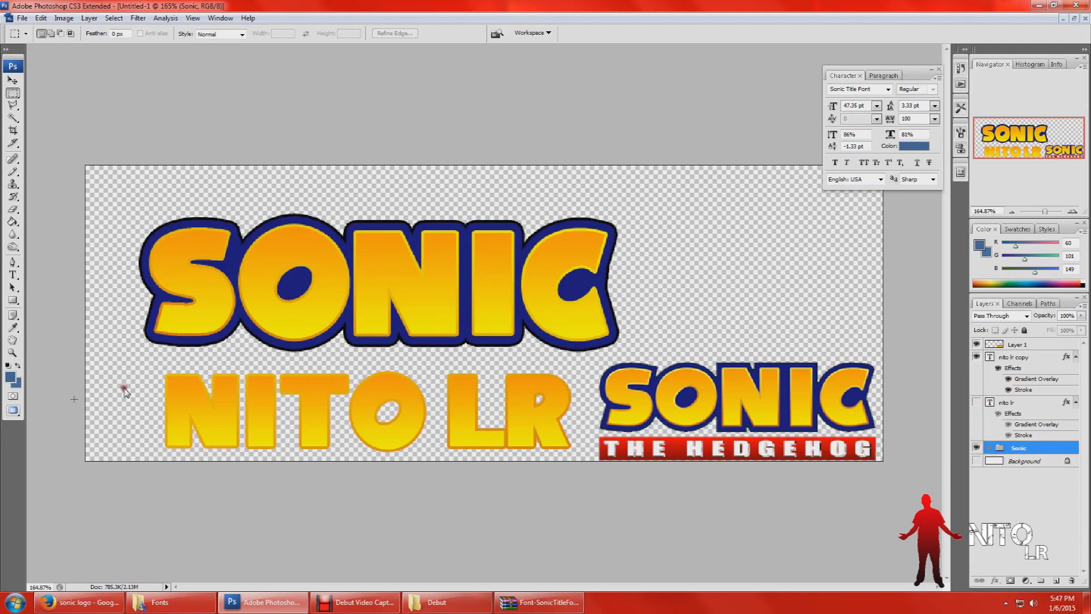
pyautogui.click(1009, 358)
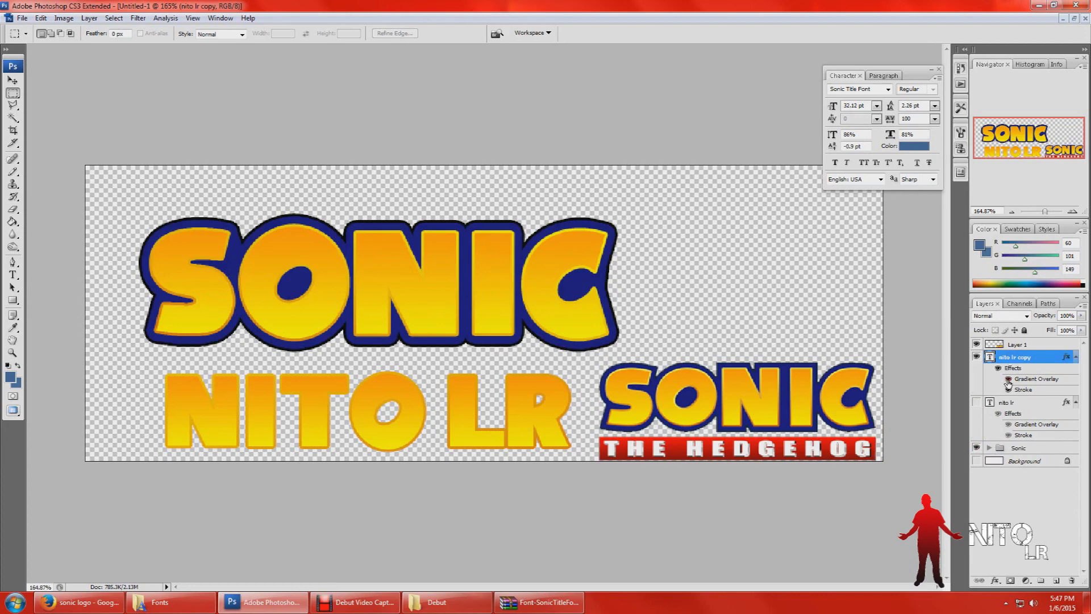
pyautogui.click(1008, 379)
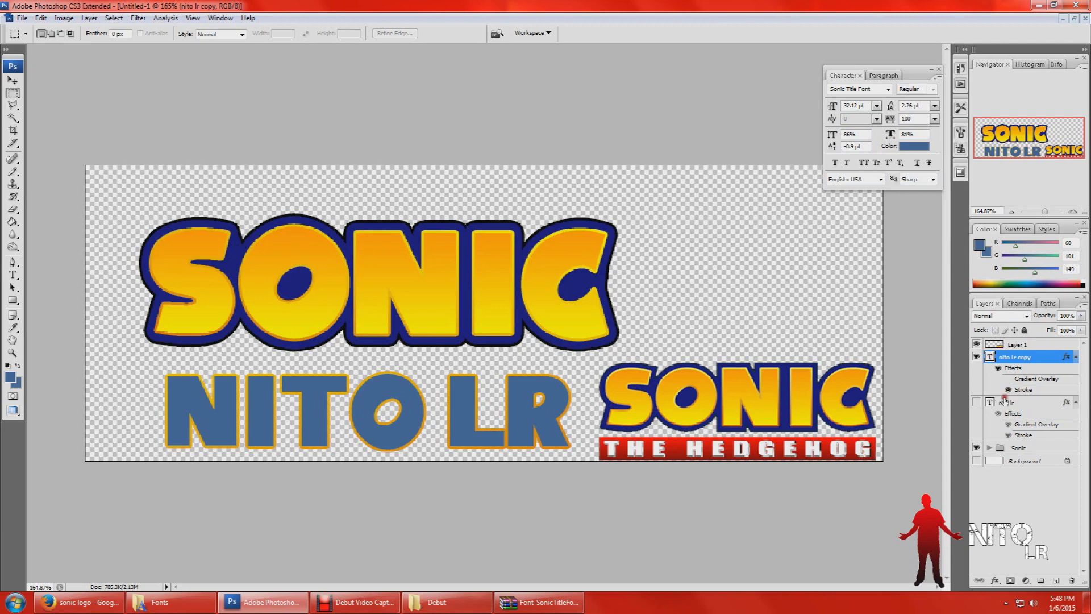
pyautogui.moveTo(1022, 403); pyautogui.dragTo(1023, 402)
pyautogui.click(1017, 357)
pyautogui.rightClick(1017, 356)
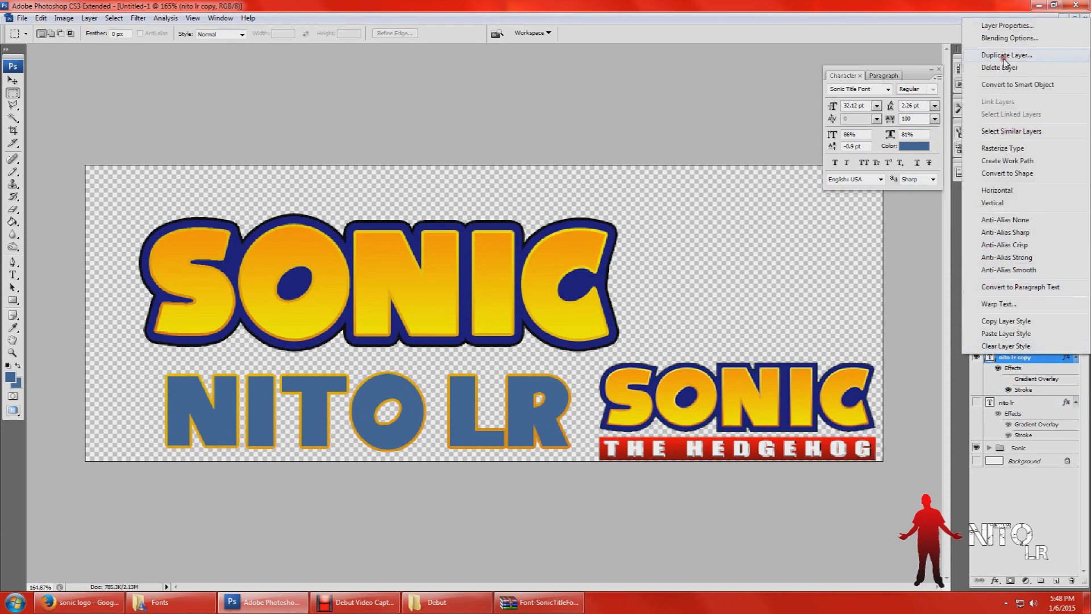
pyautogui.click(1008, 55)
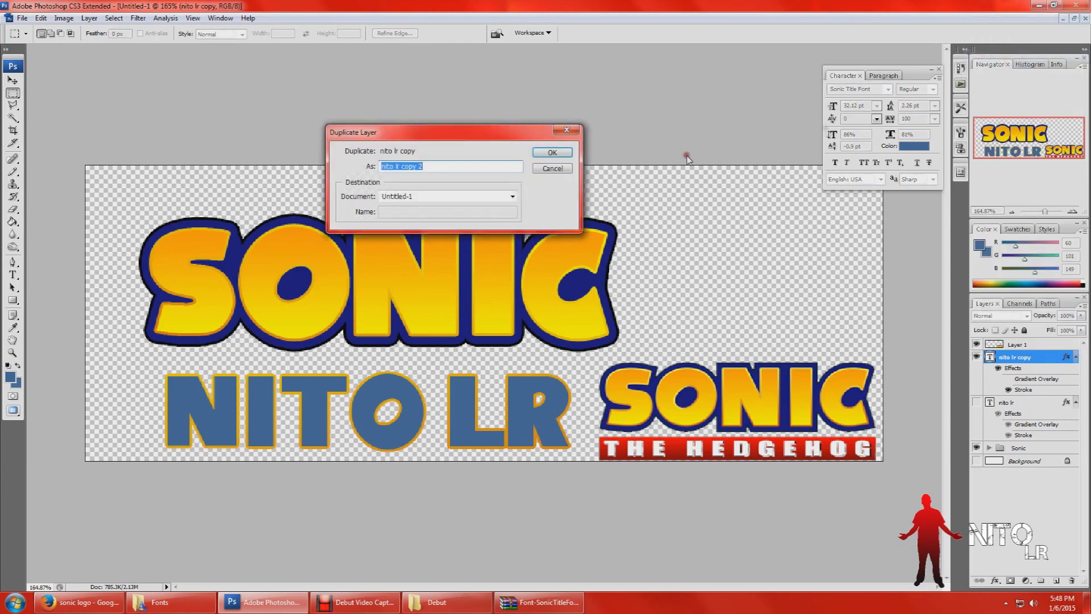
pyautogui.click(566, 169)
# - Thicken the gradient Stroke around the NITO LR lettering on the nito lr copy layer, keeping it outside the letters
pyautogui.rightClick(1027, 358)
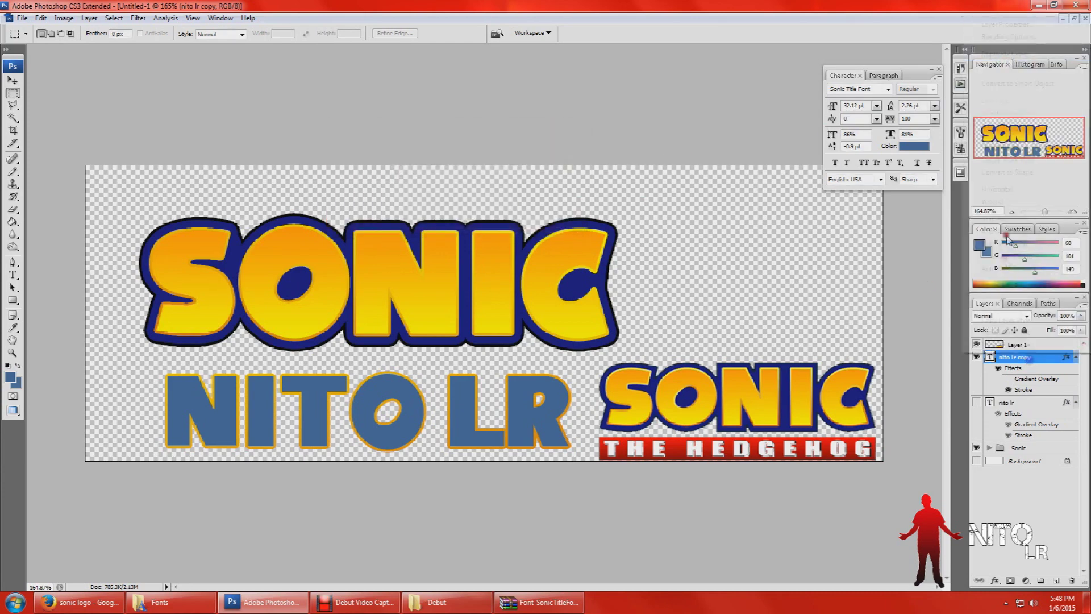
pyautogui.click(1009, 37)
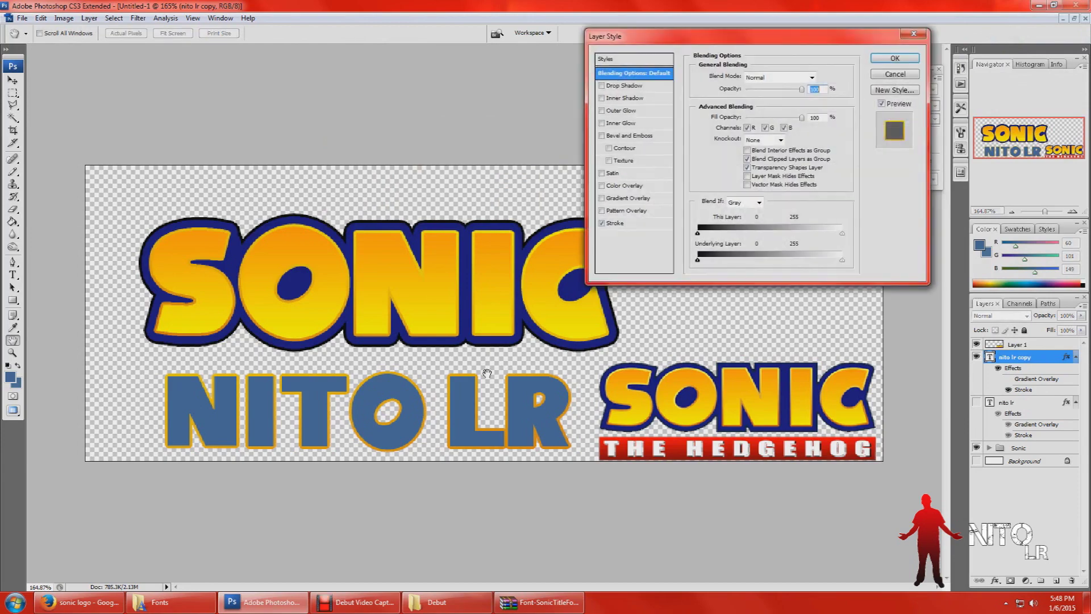
pyautogui.click(636, 224)
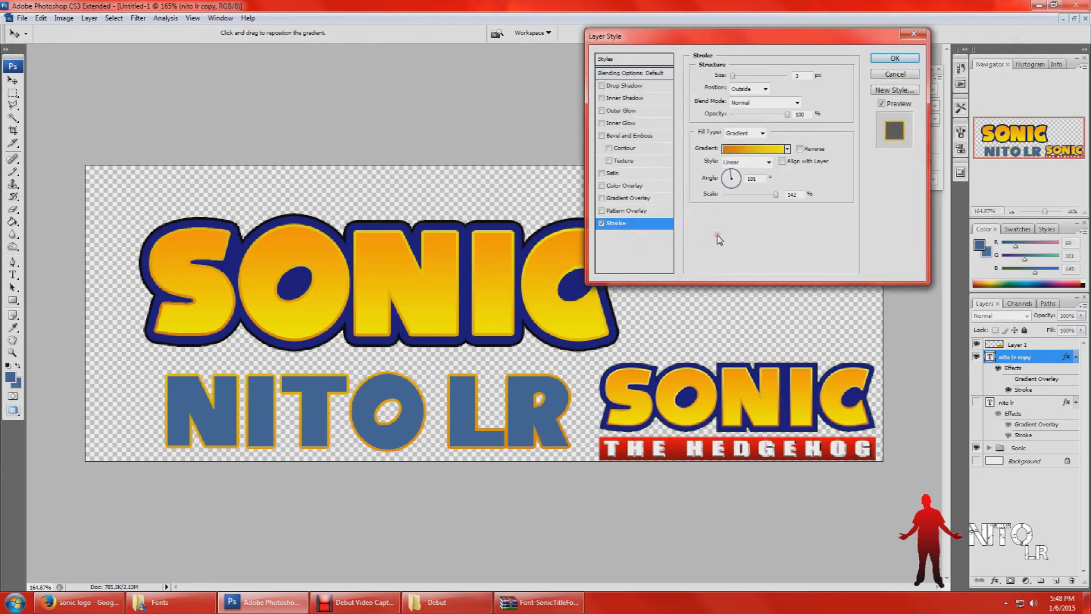
pyautogui.moveTo(735, 77); pyautogui.dragTo(735, 78)
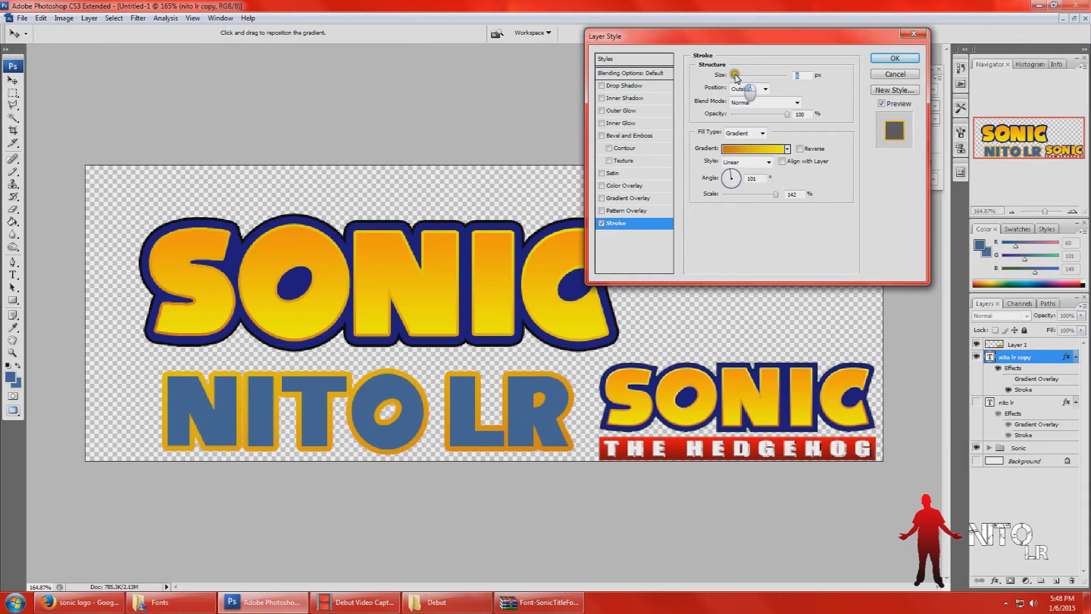
pyautogui.moveTo(735, 77); pyautogui.dragTo(737, 77)
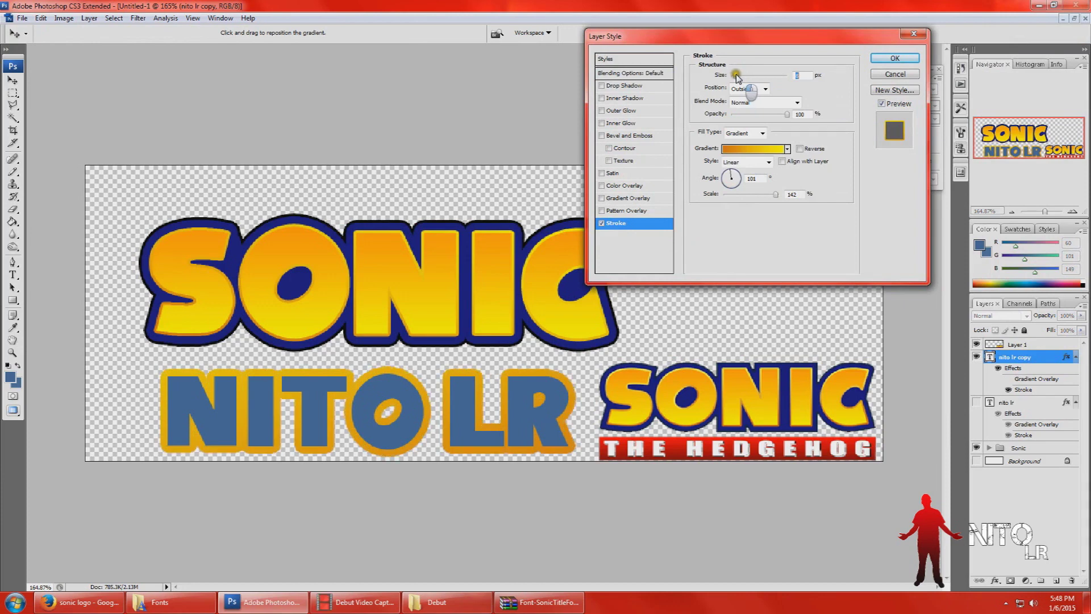
pyautogui.moveTo(736, 77); pyautogui.dragTo(738, 78)
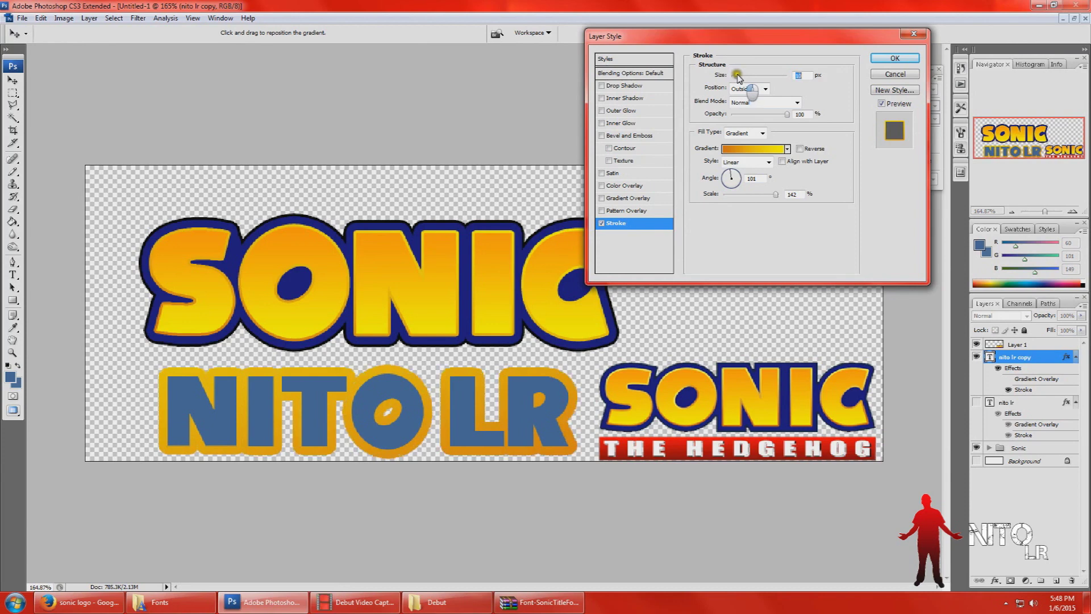
pyautogui.moveTo(738, 78); pyautogui.dragTo(736, 78)
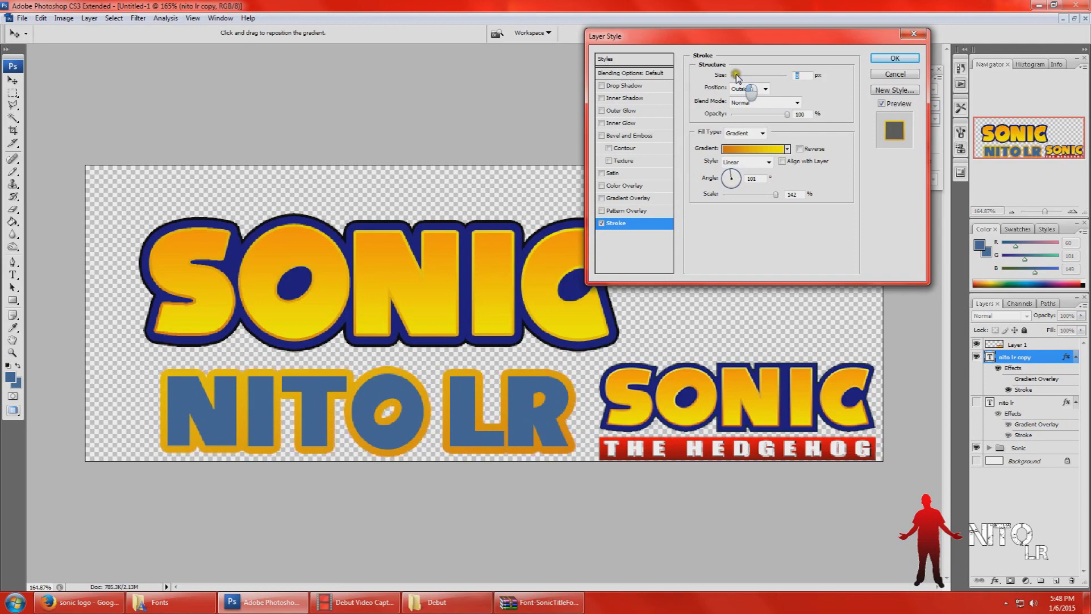
pyautogui.moveTo(736, 78); pyautogui.dragTo(735, 78)
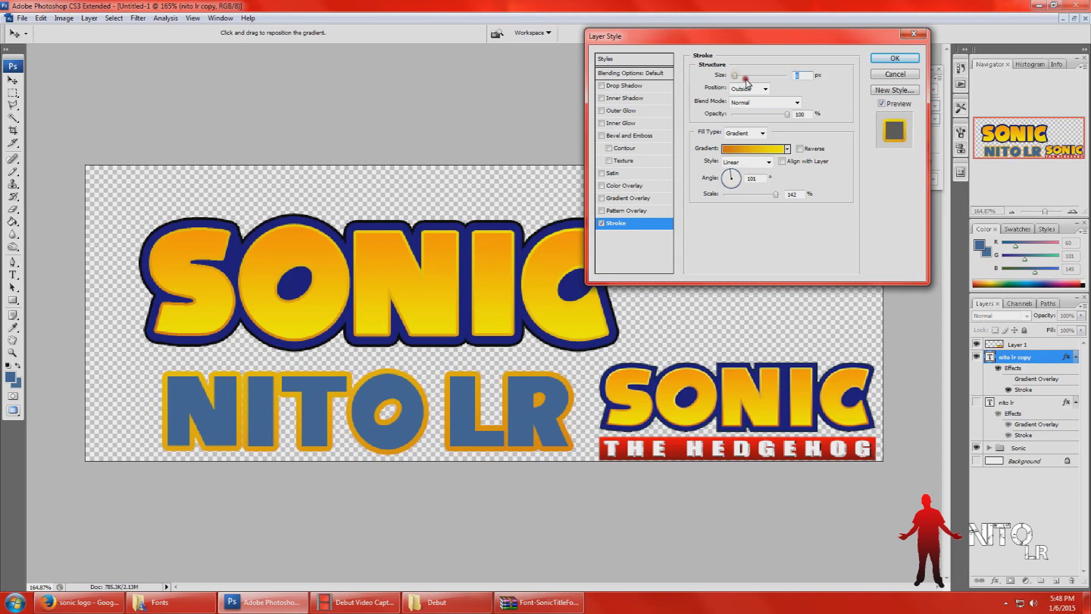
pyautogui.click(885, 59)
pyautogui.click(891, 59)
pyautogui.moveTo(779, 81); pyautogui.dragTo(743, 78)
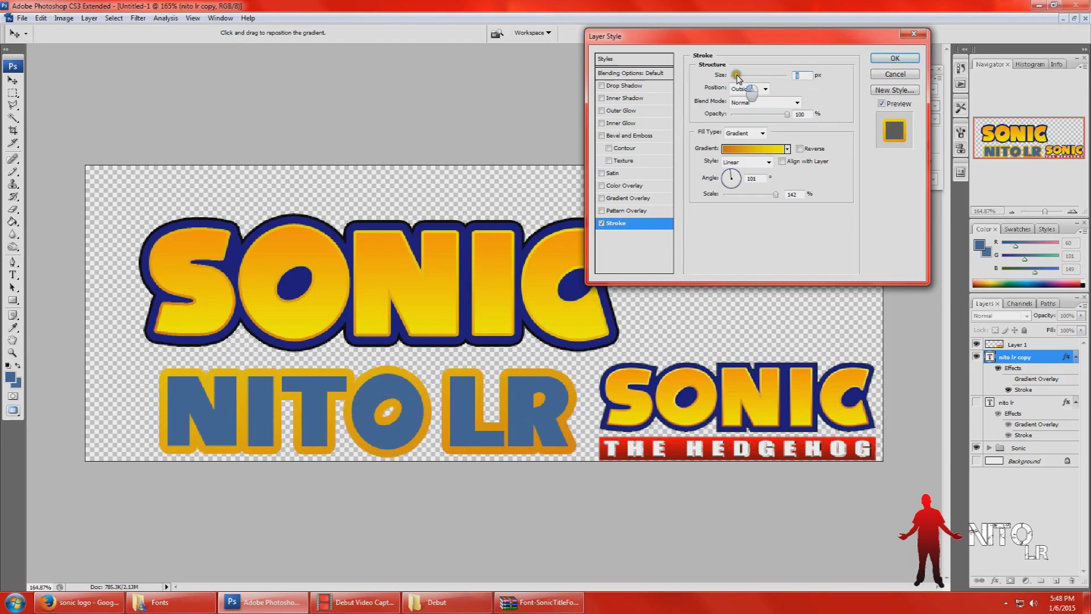
pyautogui.click(901, 59)
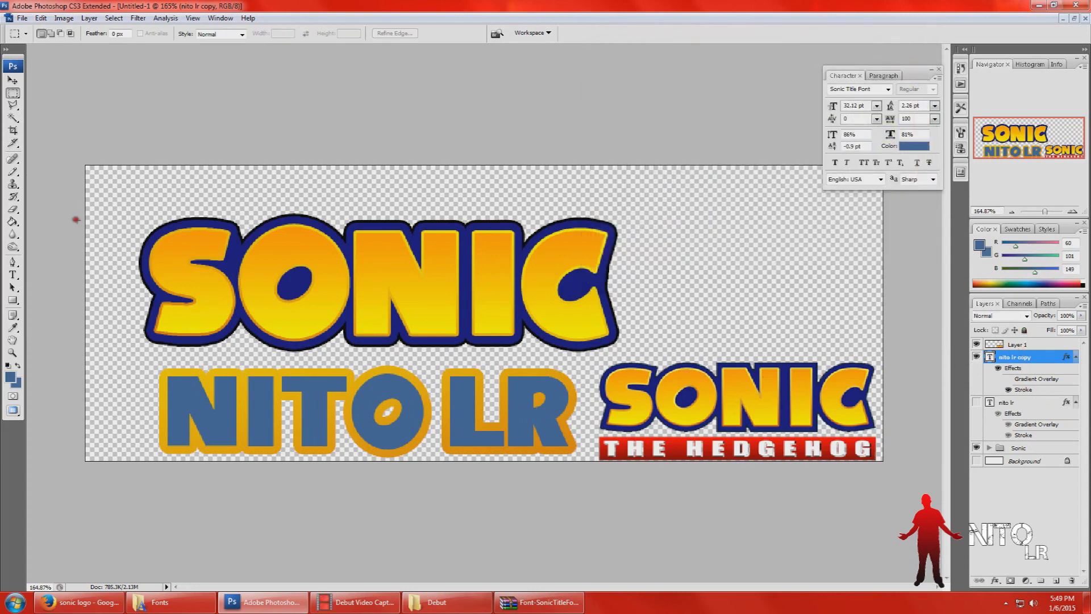
# - Choose the Brush tool and rasterize the nito lr copy type layer so it can be painted on
pyautogui.click(12, 173)
pyautogui.click(14, 198)
pyautogui.rightClick(13, 172)
pyautogui.click(47, 182)
pyautogui.click(49, 171)
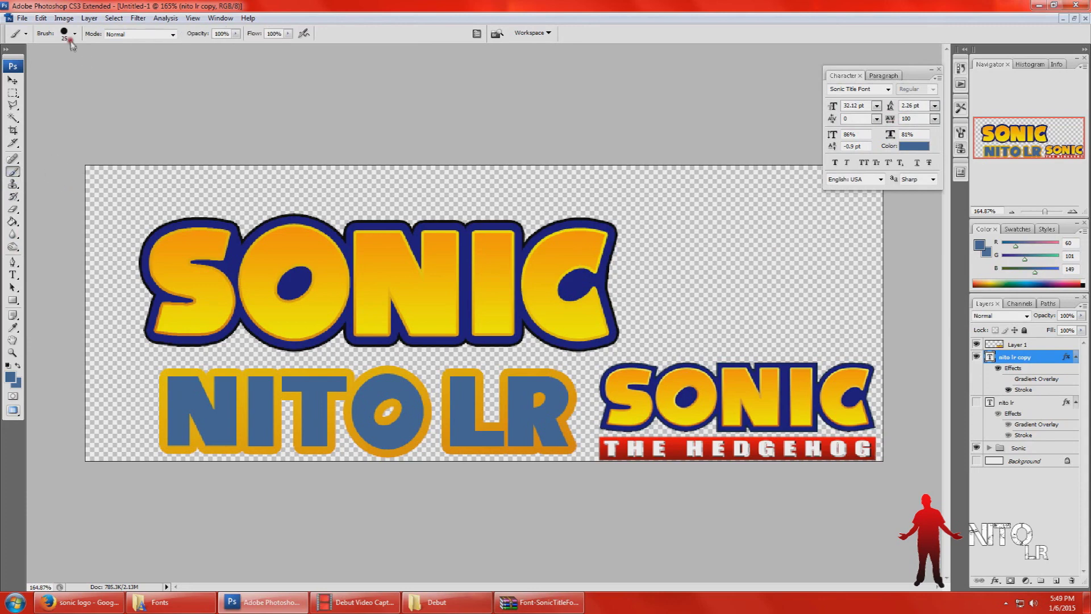
pyautogui.click(252, 372)
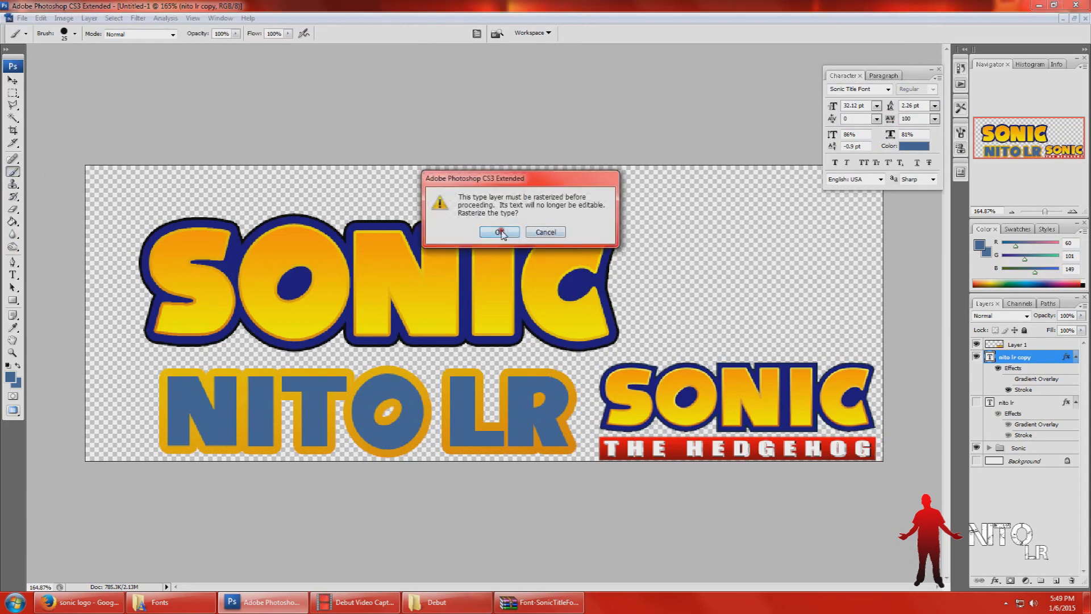
pyautogui.click(502, 234)
# - Make a rectangular selection around the whole NITO LR lettering and set the brush diameter to 60 px
pyautogui.click(12, 93)
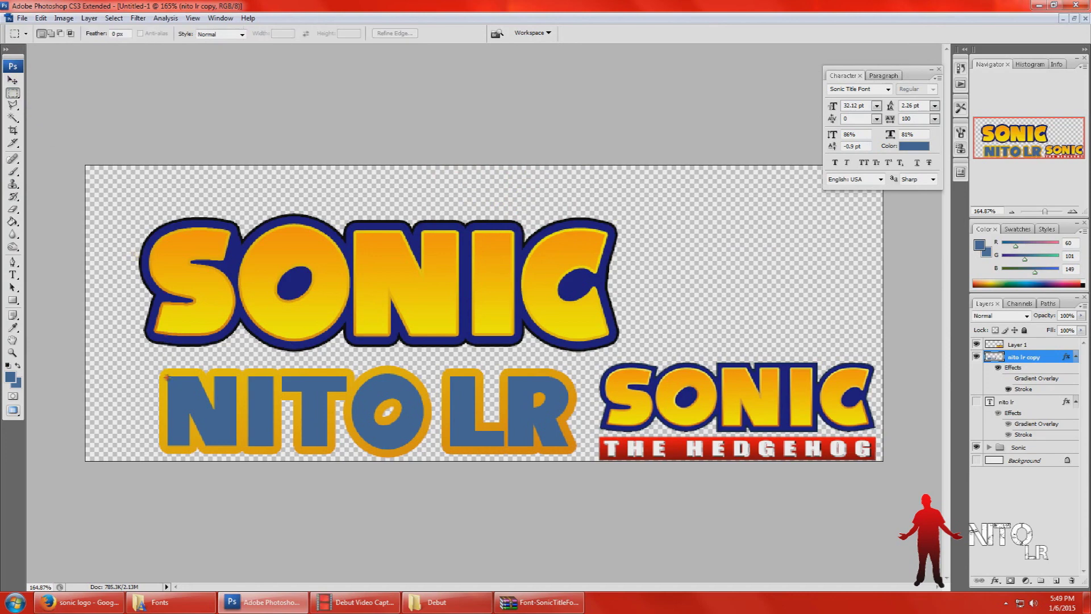
pyautogui.moveTo(166, 375); pyautogui.dragTo(264, 432)
pyautogui.moveTo(393, 436); pyautogui.dragTo(564, 445)
pyautogui.moveTo(564, 442); pyautogui.dragTo(564, 442)
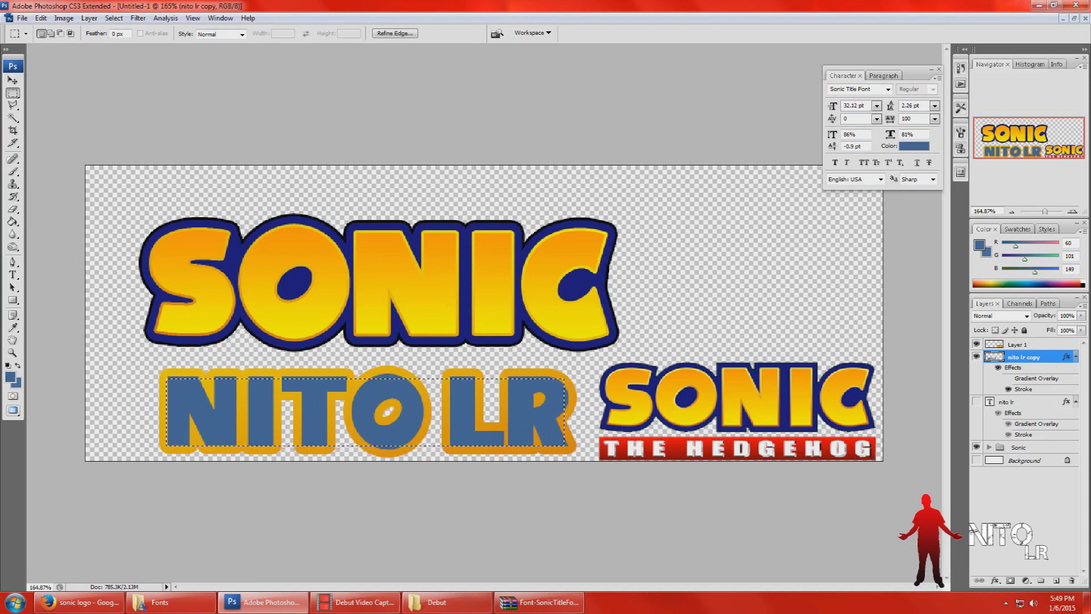
pyautogui.click(12, 170)
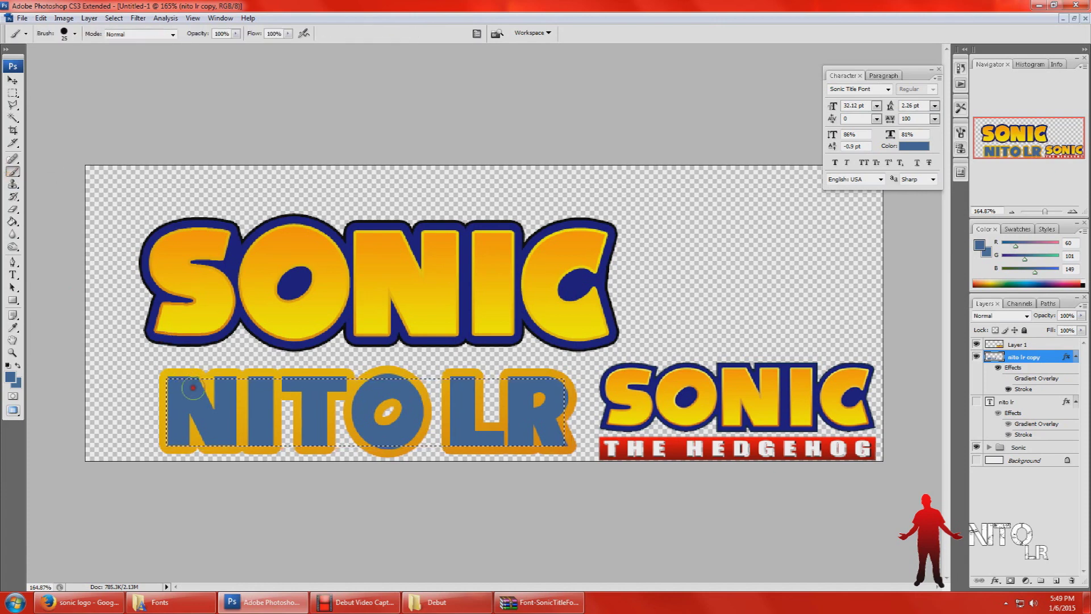
pyautogui.click(75, 34)
pyautogui.moveTo(40, 65); pyautogui.dragTo(48, 68)
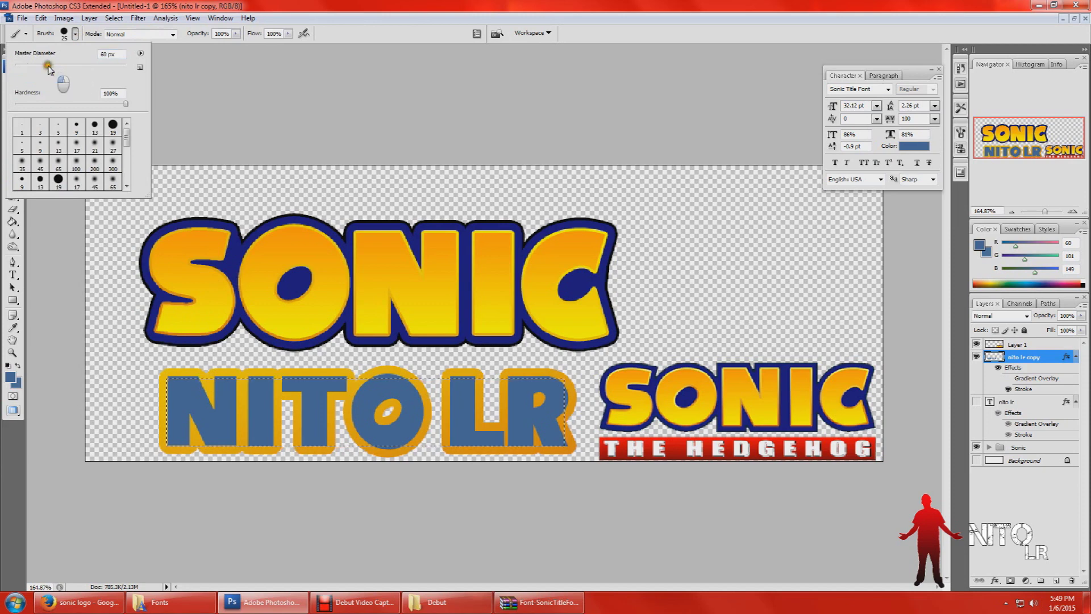
# - Try painting the selected NITO LR area solid blue, then undo the brush strokes
pyautogui.moveTo(196, 404); pyautogui.dragTo(245, 423)
pyautogui.moveTo(299, 388)
pyautogui.mouseDown()
pyautogui.moveTo(324, 398)
pyautogui.moveTo(297, 417)
pyautogui.moveTo(424, 431)
pyautogui.moveTo(325, 405)
pyautogui.moveTo(346, 401)
pyautogui.mouseUp()
pyautogui.moveTo(436, 410)
pyautogui.mouseDown()
pyautogui.moveTo(463, 422)
pyautogui.moveTo(498, 410)
pyautogui.moveTo(470, 401)
pyautogui.moveTo(544, 419)
pyautogui.mouseUp()
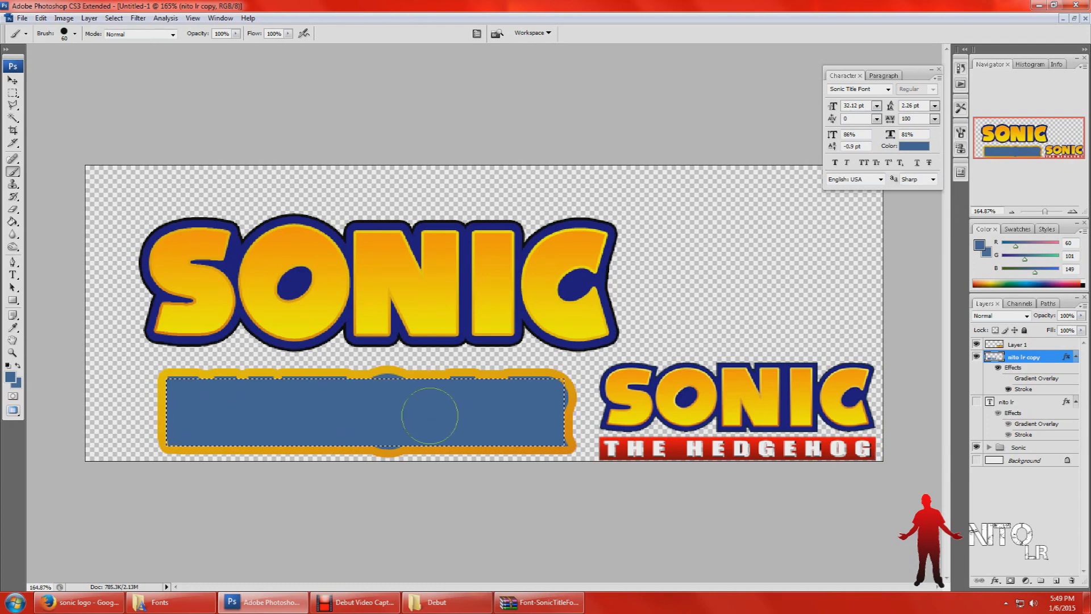
pyautogui.hotkey('ctrl', 'z')
pyautogui.click(507, 413)
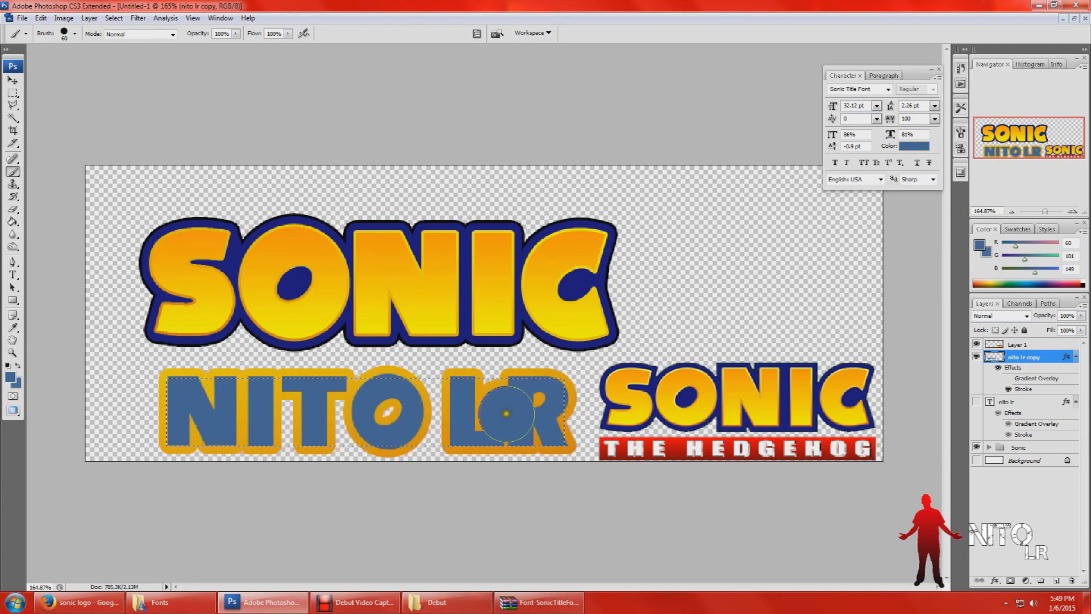
pyautogui.moveTo(499, 417)
pyautogui.mouseDown()
pyautogui.moveTo(508, 410)
pyautogui.moveTo(478, 410)
pyautogui.moveTo(522, 407)
pyautogui.moveTo(495, 406)
pyautogui.moveTo(511, 398)
pyautogui.moveTo(500, 409)
pyautogui.moveTo(542, 427)
pyautogui.mouseUp()
pyautogui.hotkey('ctrl', 'z')
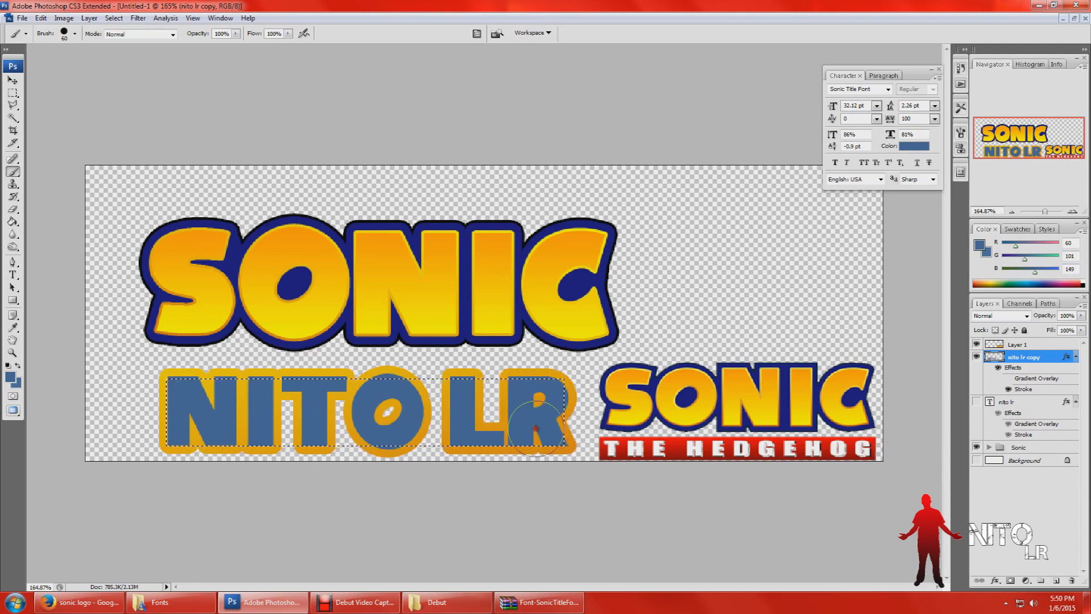
# - Select a narrower band across the middle of NITO and paint its gaps and the O's hole blue
pyautogui.click(13, 93)
pyautogui.click(433, 412)
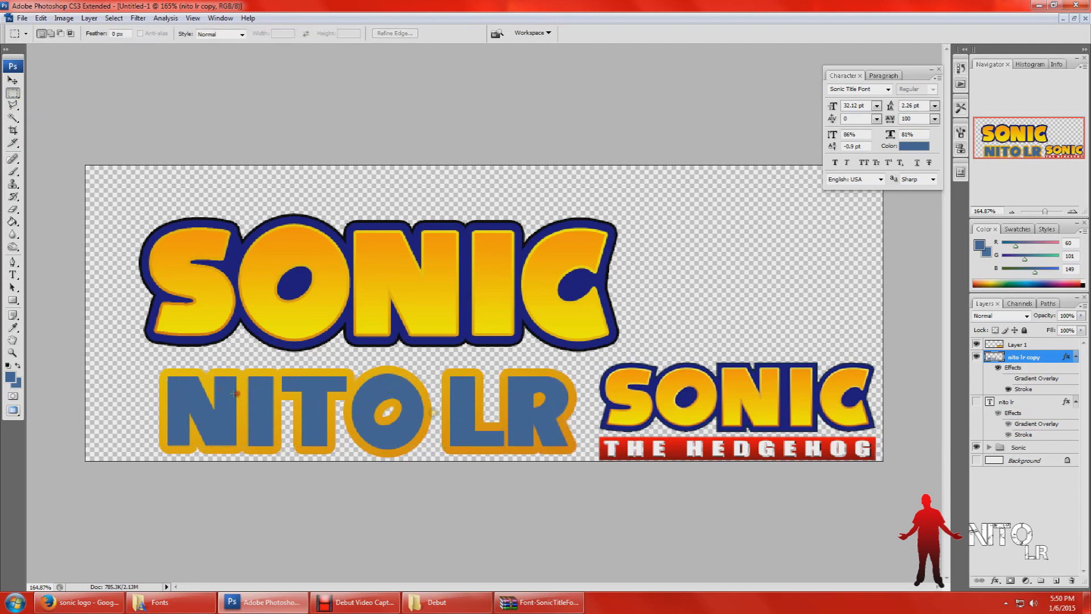
pyautogui.moveTo(219, 392); pyautogui.dragTo(406, 436)
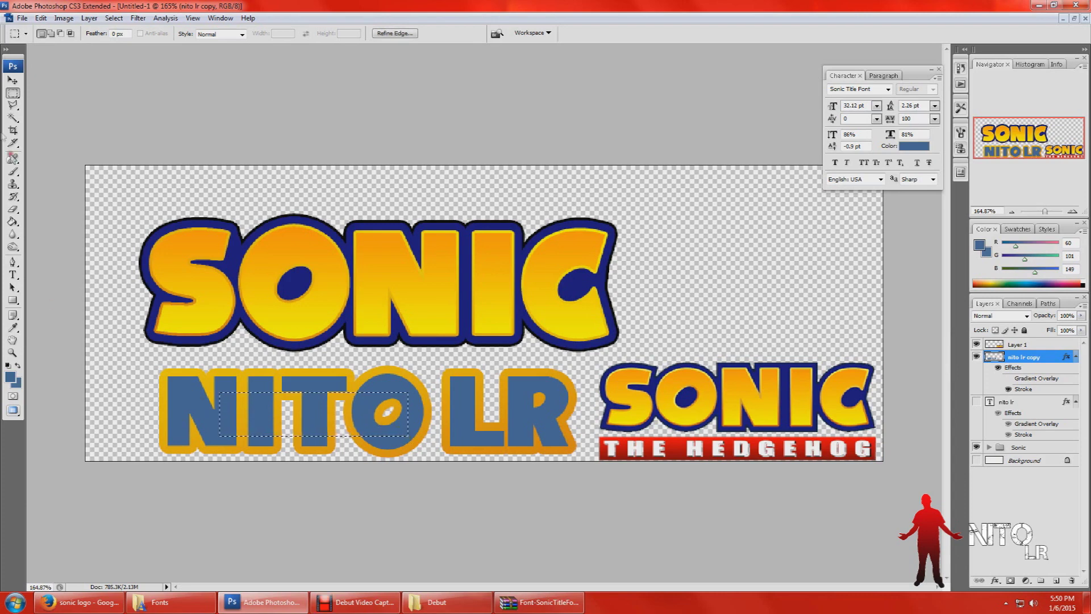
pyautogui.click(13, 171)
pyautogui.moveTo(233, 413); pyautogui.dragTo(387, 413)
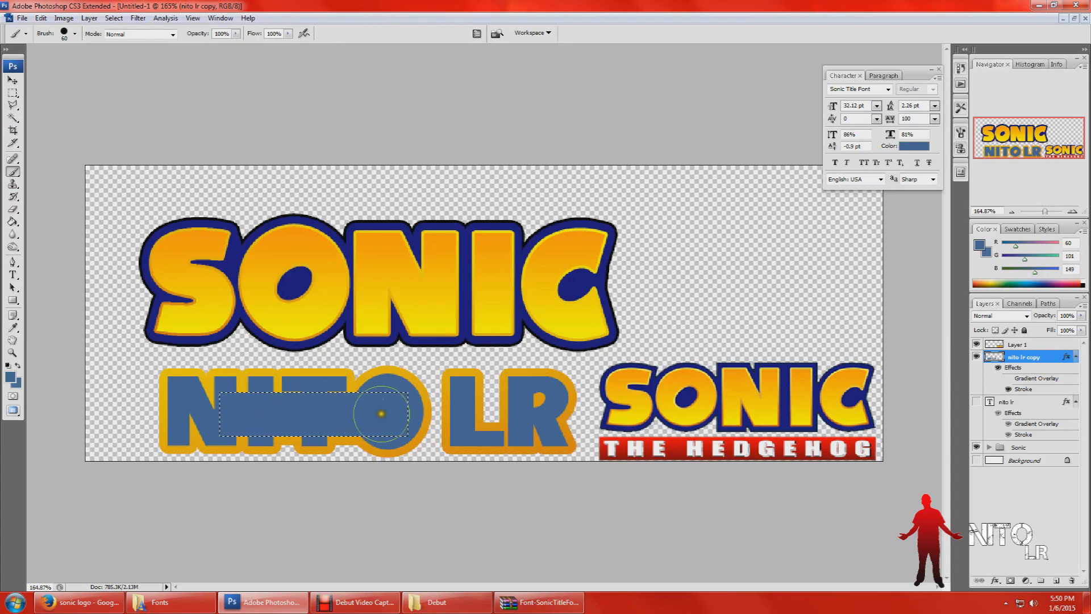
pyautogui.moveTo(356, 437); pyautogui.dragTo(355, 439)
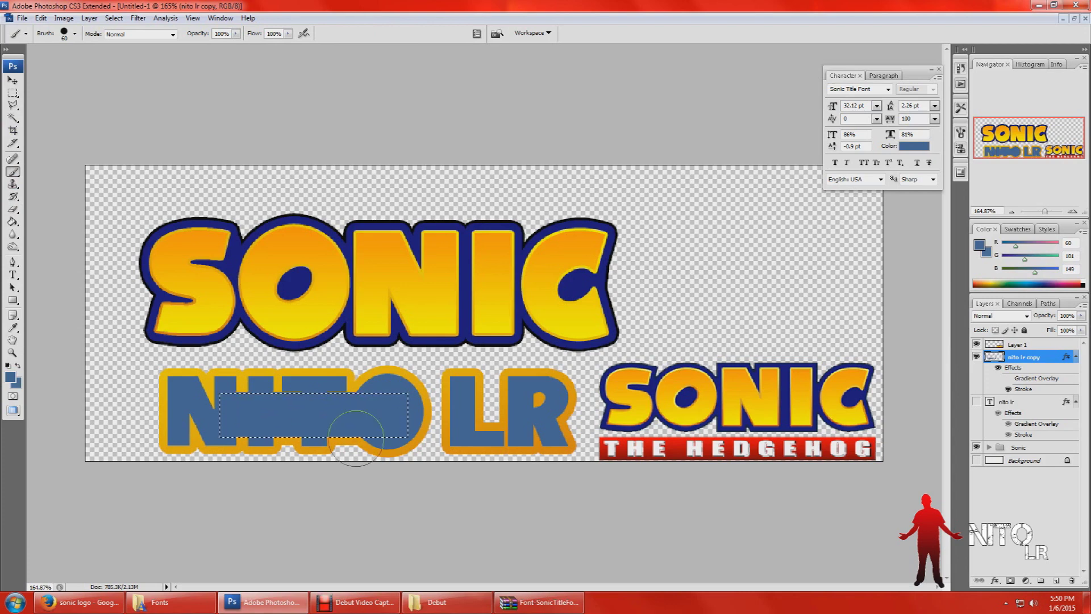
pyautogui.click(354, 425)
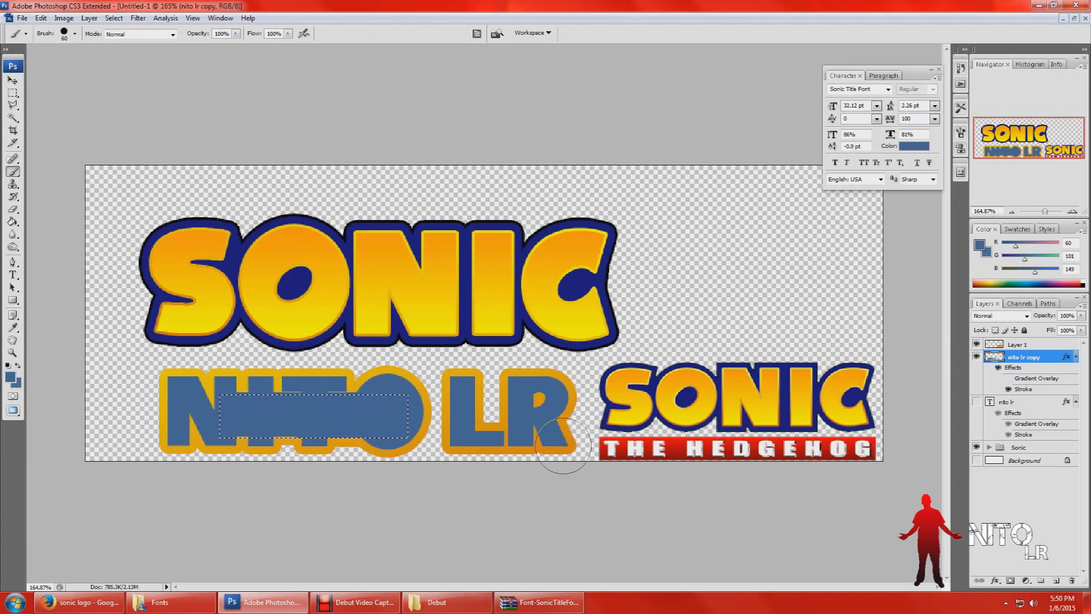
# - Shift the selection band right to span the O, L and R, and paint the gaps between them blue
pyautogui.press('Right')
pyautogui.press('Right')
pyautogui.press('Right')
pyautogui.press('Right')
pyautogui.press('Right')
pyautogui.press('Right')
pyautogui.press('Right')
pyautogui.press('Right')
pyautogui.press('Right')
pyautogui.hotkey('shift', 'Right')
pyautogui.hotkey('shift', 'Right')
pyautogui.hotkey('shift', 'Right')
pyautogui.hotkey('shift', 'Right')
pyautogui.hotkey('shift', 'Right')
pyautogui.hotkey('shift', 'Right')
pyautogui.hotkey('shift', 'Right')
pyautogui.hotkey('shift', 'Right')
pyautogui.hotkey('shift', 'Right')
pyautogui.hotkey('shift', 'Right')
pyautogui.hotkey('shift', 'Right')
pyautogui.moveTo(496, 418)
pyautogui.mouseDown()
pyautogui.moveTo(366, 414)
pyautogui.moveTo(527, 406)
pyautogui.moveTo(366, 411)
pyautogui.mouseUp()
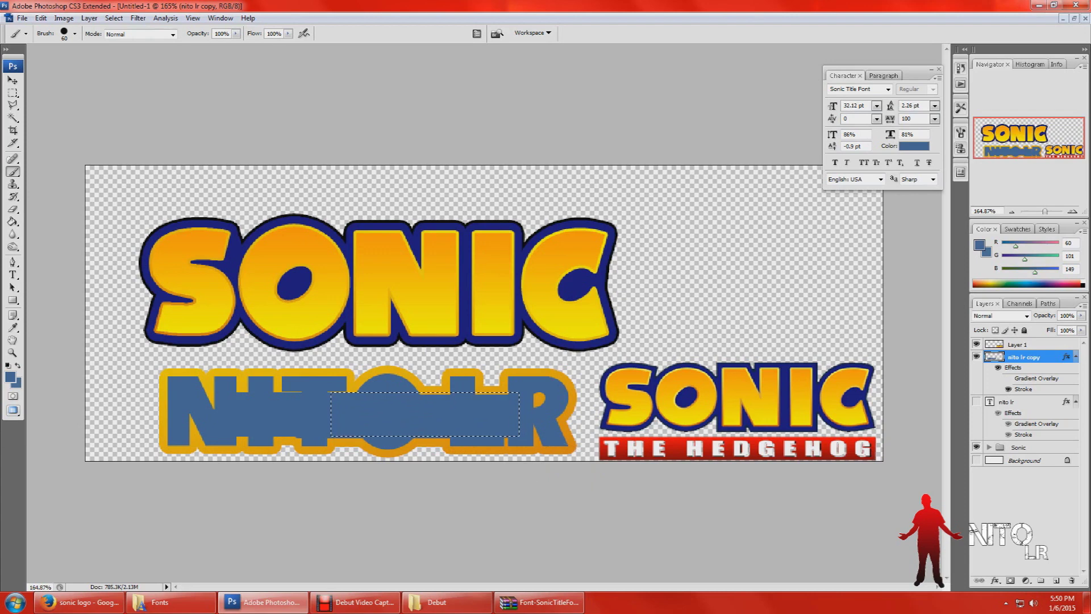
# - Nudge the selection band slightly up, paint the remaining gaps between the O, L and R blue, and deselect
pyautogui.press('Up')
pyautogui.press('Up')
pyautogui.press('Up')
pyautogui.press('Up')
pyautogui.press('Up')
pyautogui.press('Up')
pyautogui.press('Up')
pyautogui.press('Up')
pyautogui.press('Up')
pyautogui.moveTo(368, 416)
pyautogui.mouseDown()
pyautogui.moveTo(523, 410)
pyautogui.moveTo(334, 416)
pyautogui.mouseUp()
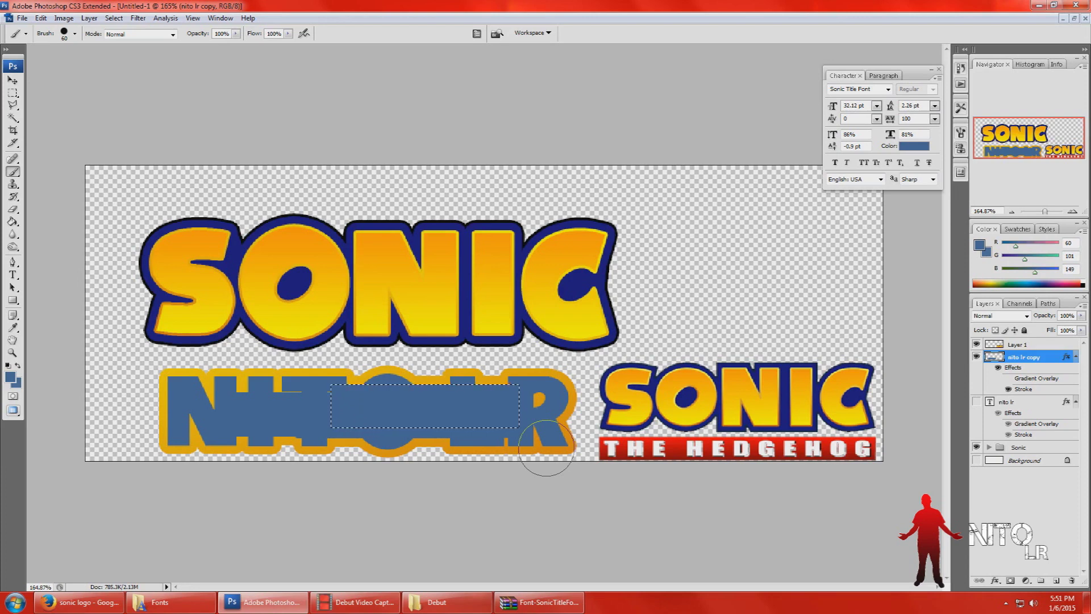
pyautogui.click(12, 92)
pyautogui.click(251, 367)
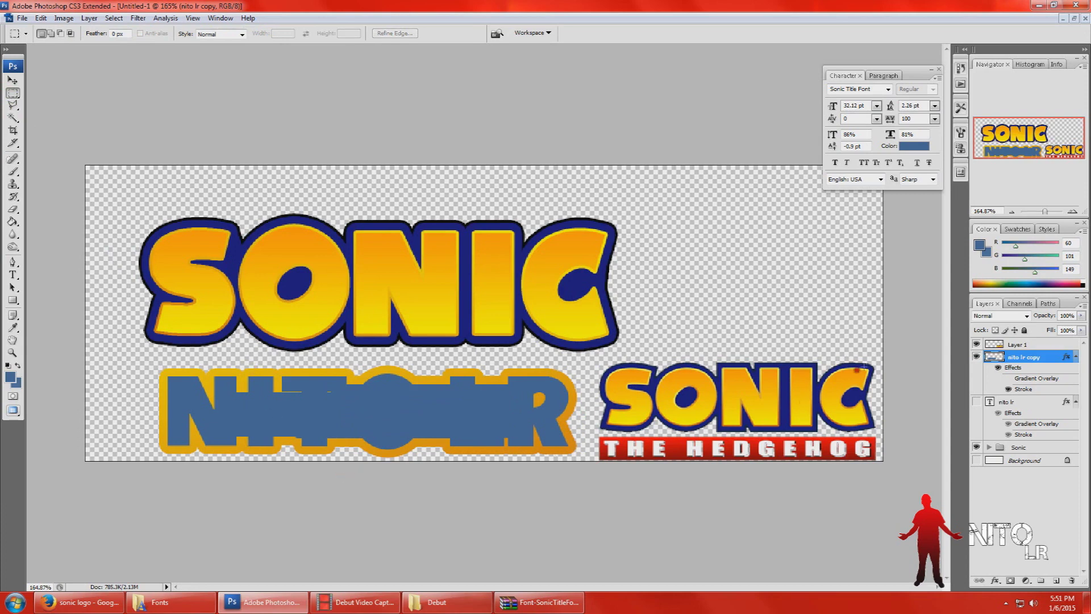
# - Duplicate the nito lr copy layer as nito lr copy 2 and merge the two layers into one
pyautogui.rightClick(1033, 357)
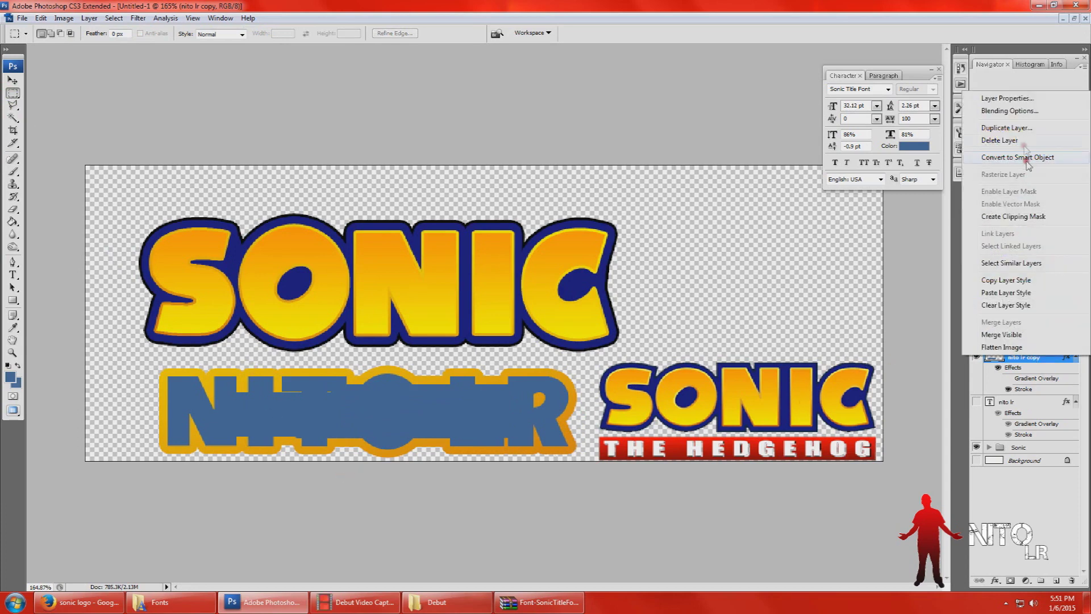
pyautogui.click(1017, 129)
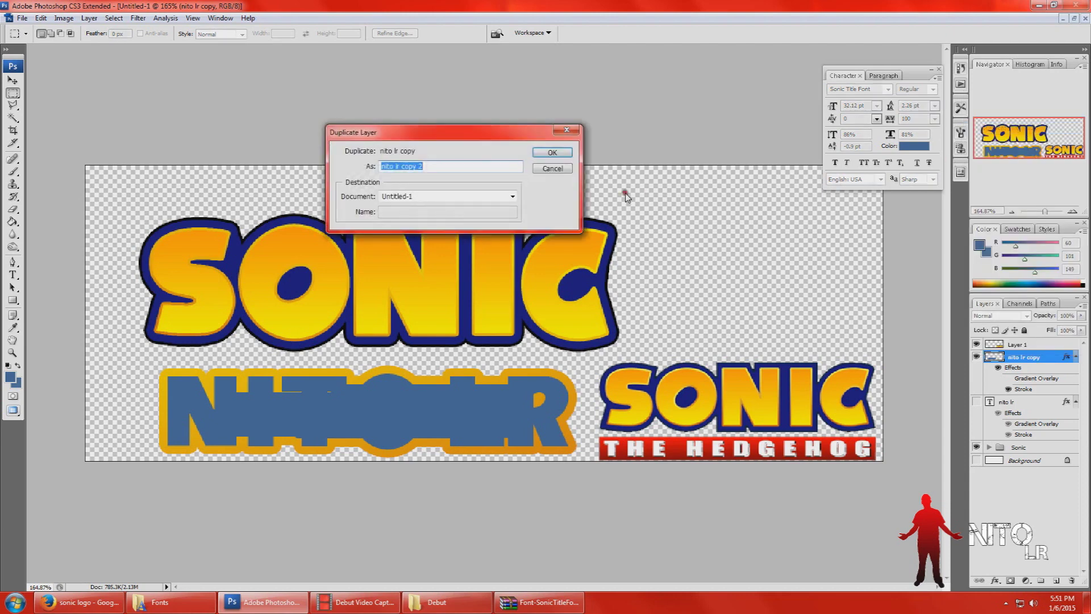
pyautogui.click(552, 152)
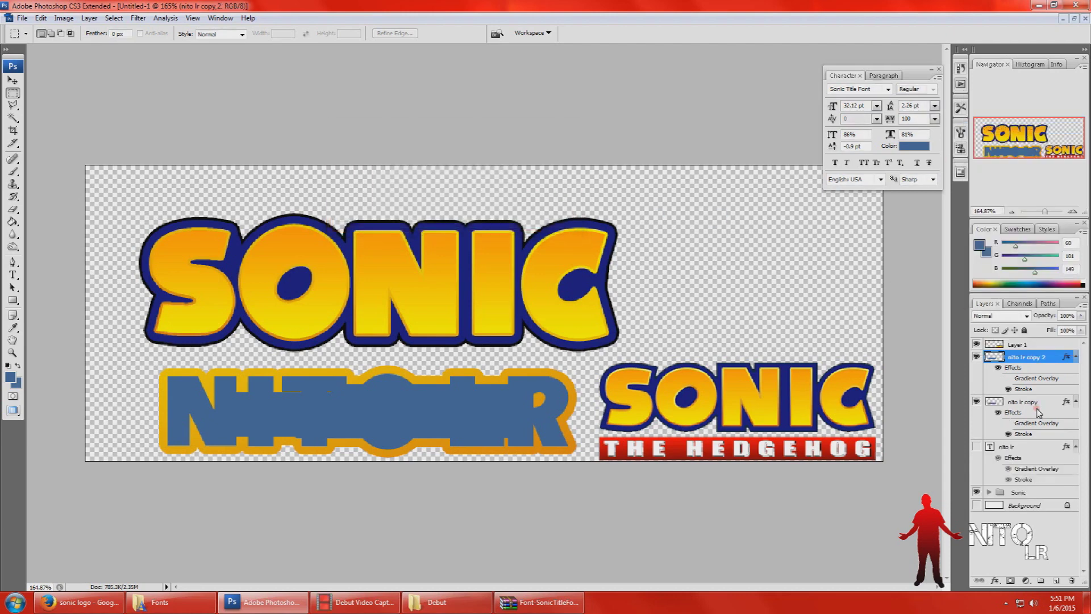
pyautogui.keyDown('ctrl'); pyautogui.click(1026, 403); pyautogui.keyUp('ctrl')
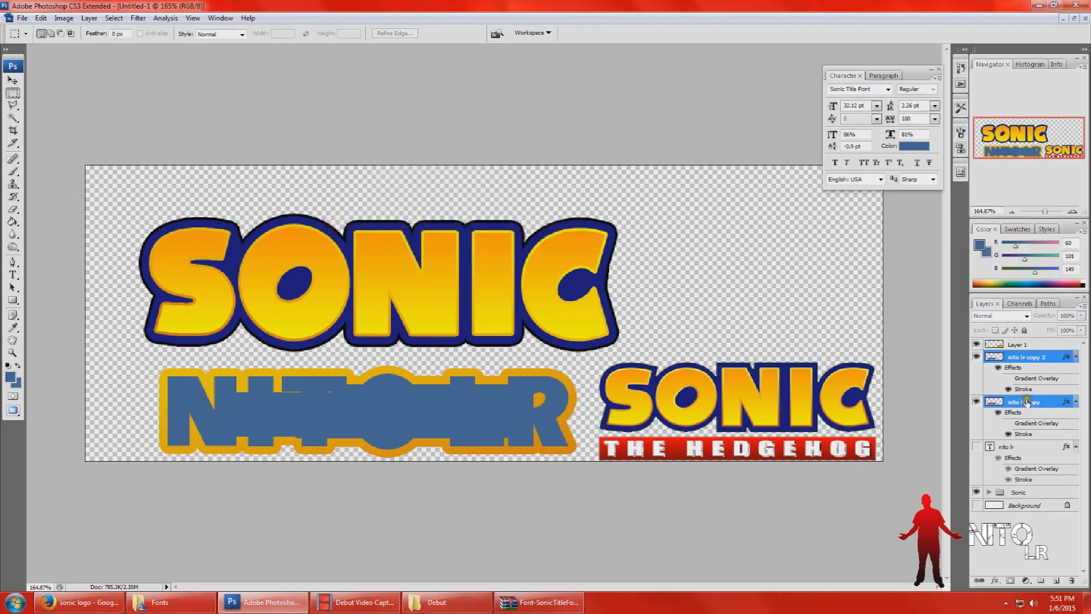
pyautogui.rightClick(1026, 402)
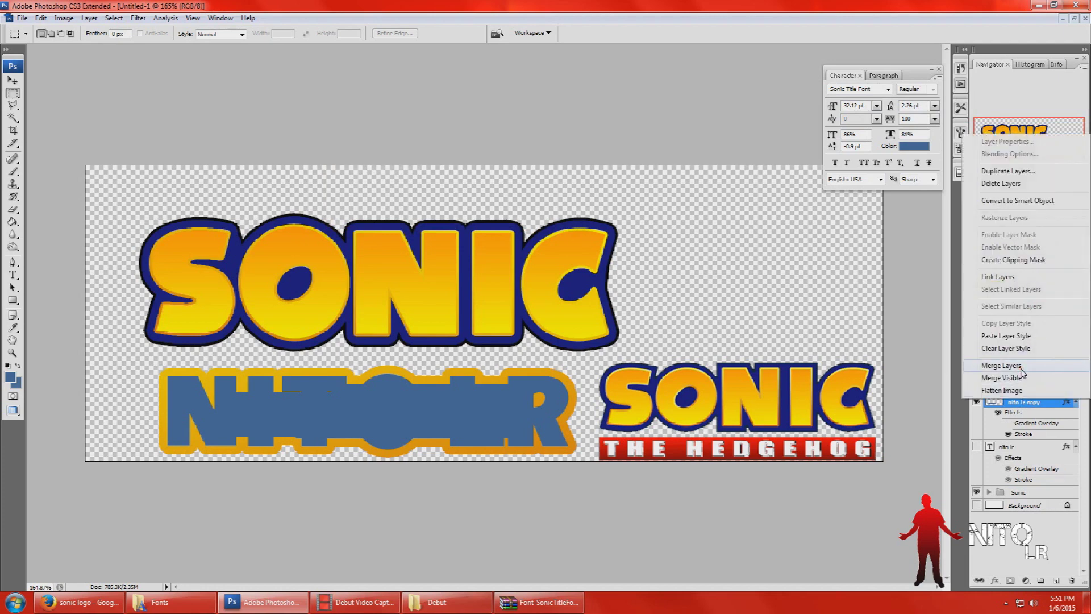
pyautogui.click(1001, 365)
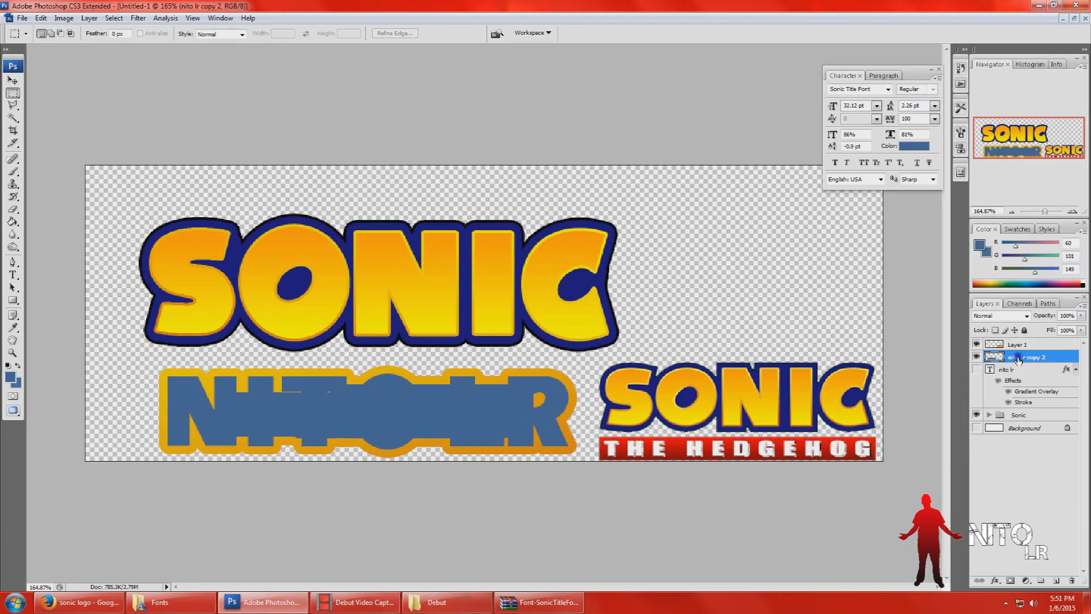
# - Copy the layer style of the sonic copy 2 layer and paste it onto the nito lr copy 2 layer
pyautogui.rightClick(1017, 358)
pyautogui.click(1056, 489)
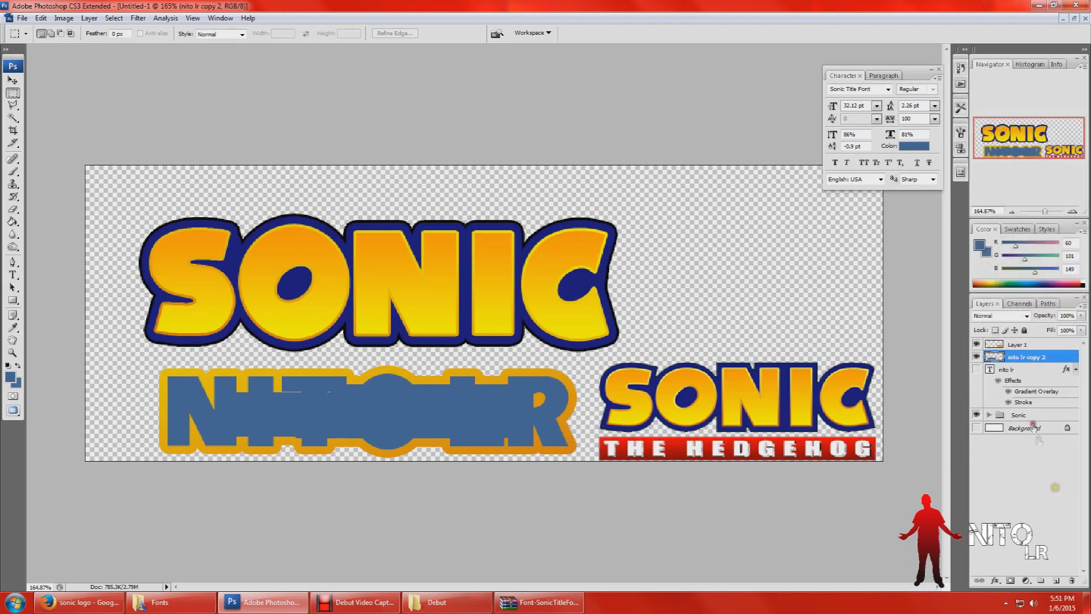
pyautogui.click(986, 415)
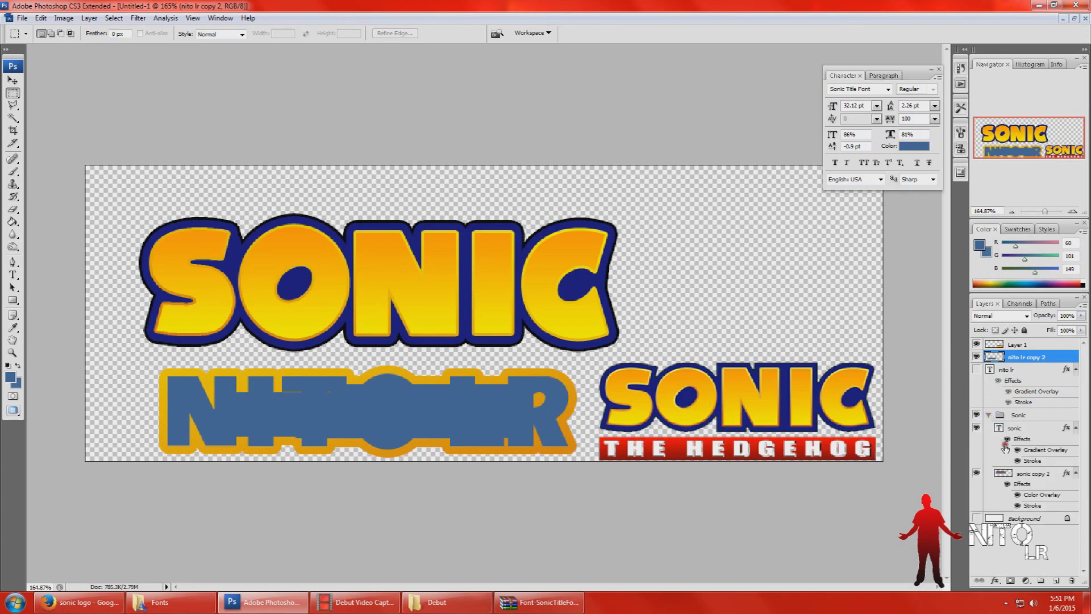
pyautogui.rightClick(1037, 477)
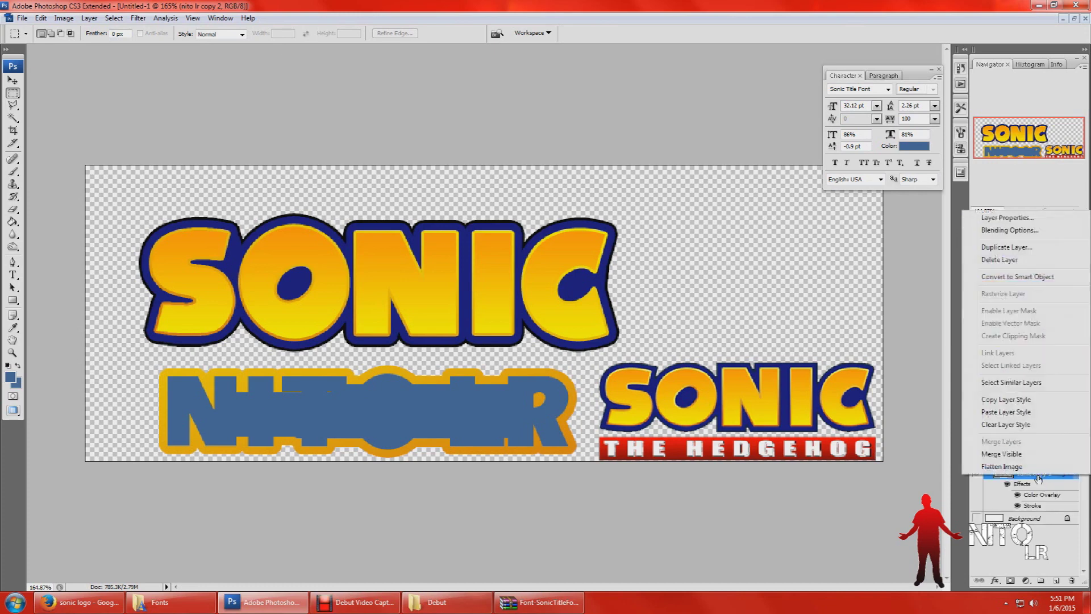
pyautogui.click(1017, 400)
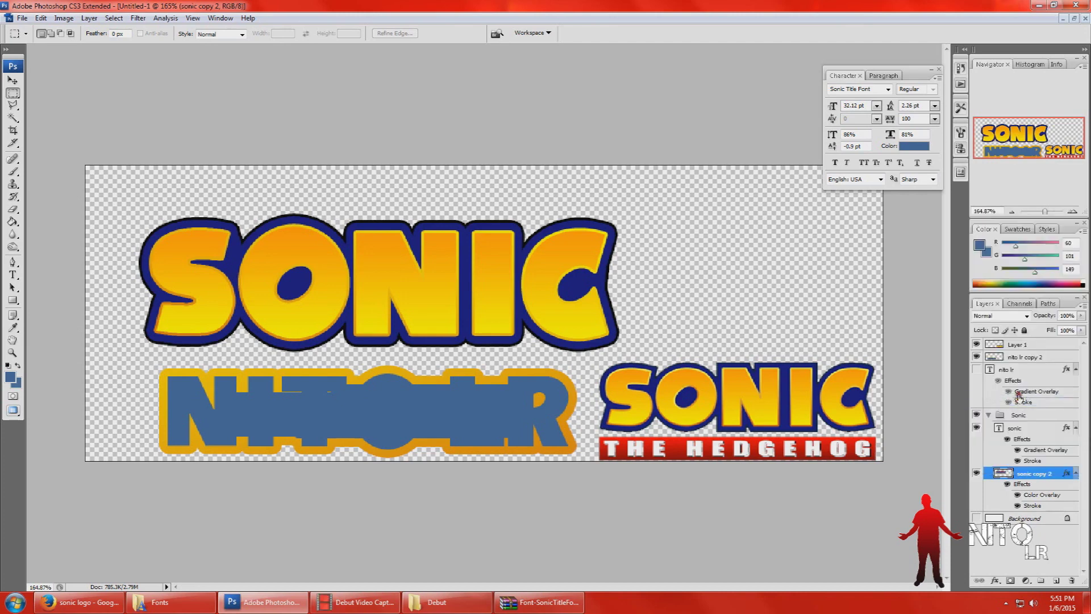
pyautogui.click(1026, 358)
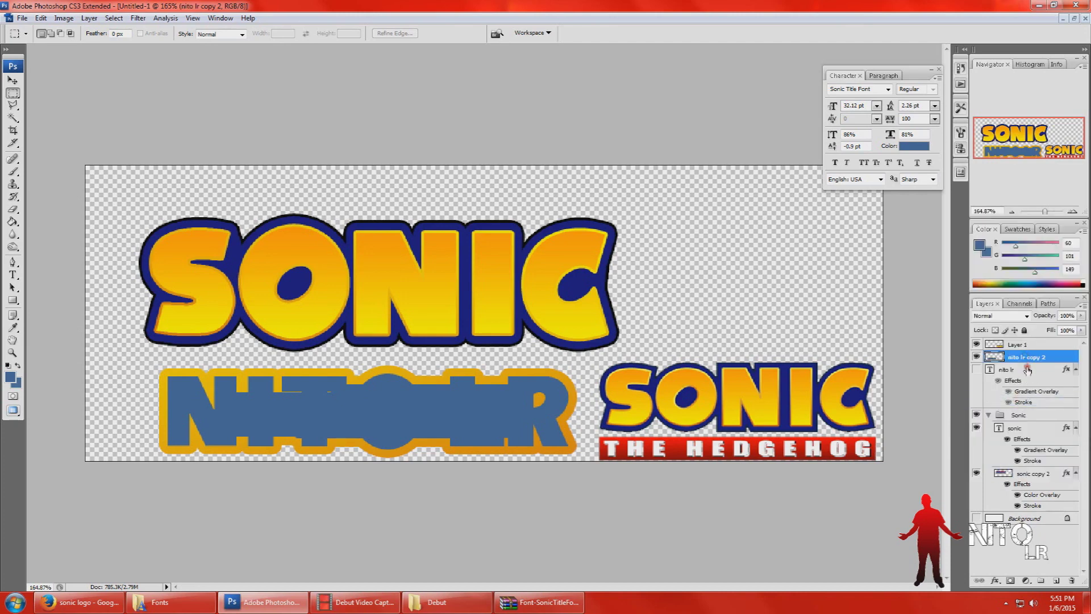
pyautogui.rightClick(1027, 358)
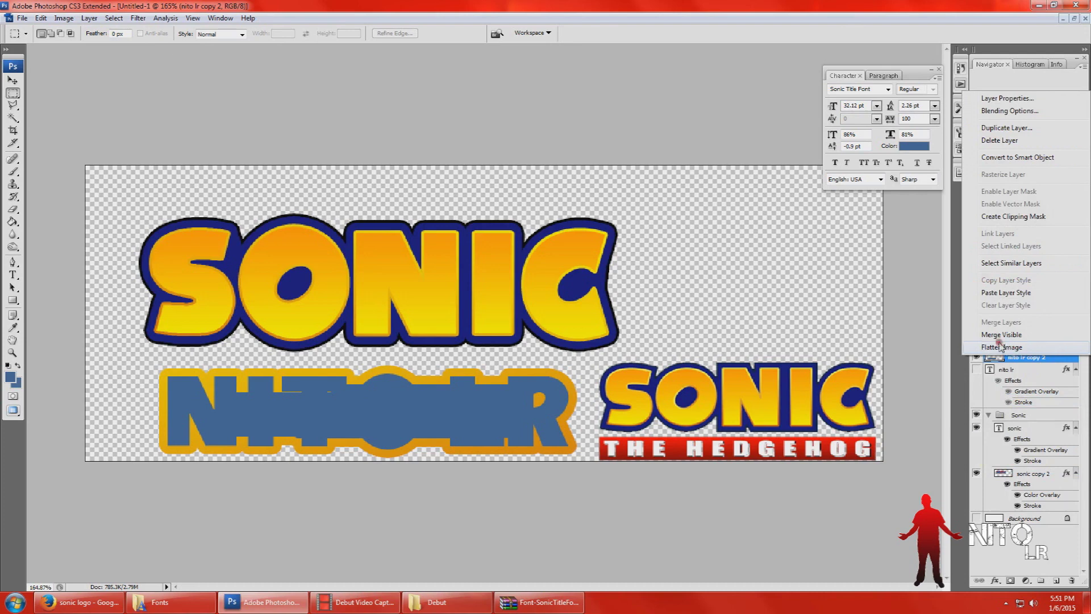
pyautogui.click(1004, 294)
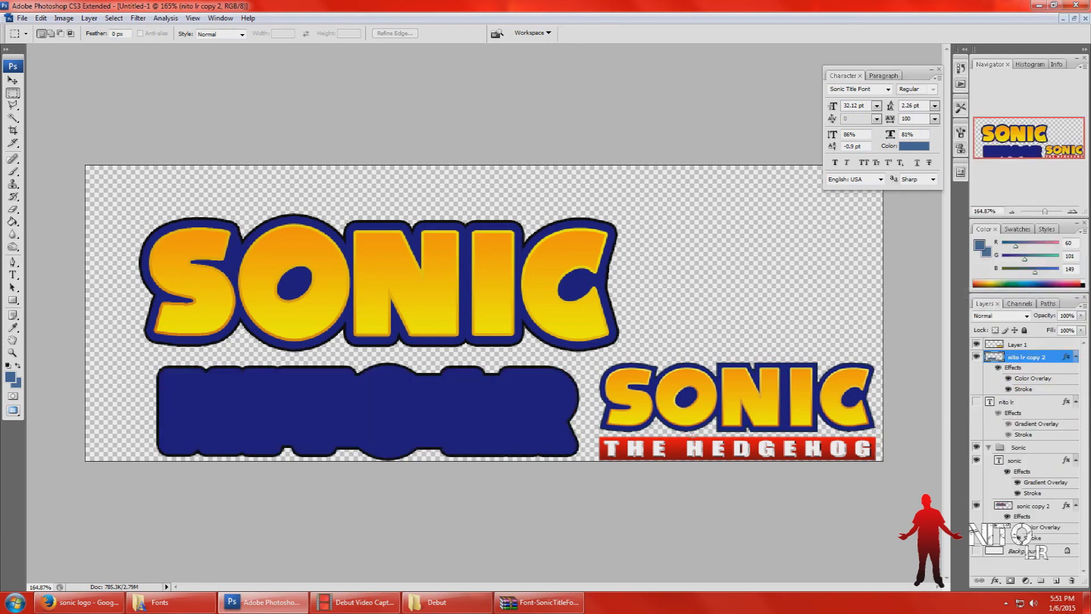
# - Hide the Sonic group, and show the nito lr text layer and place it above nito lr copy 2
pyautogui.click(986, 447)
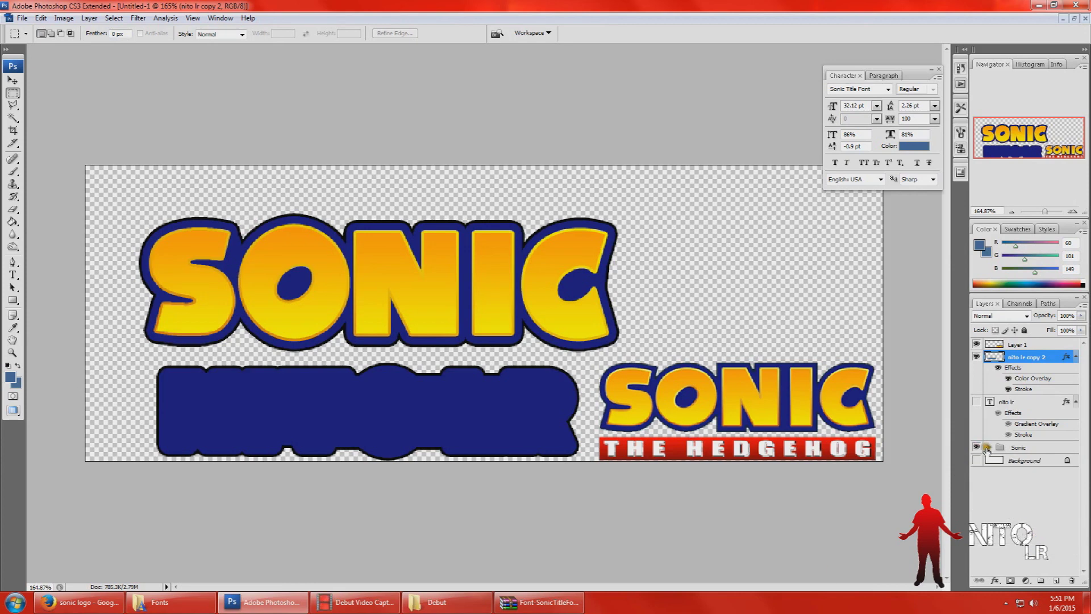
pyautogui.click(977, 448)
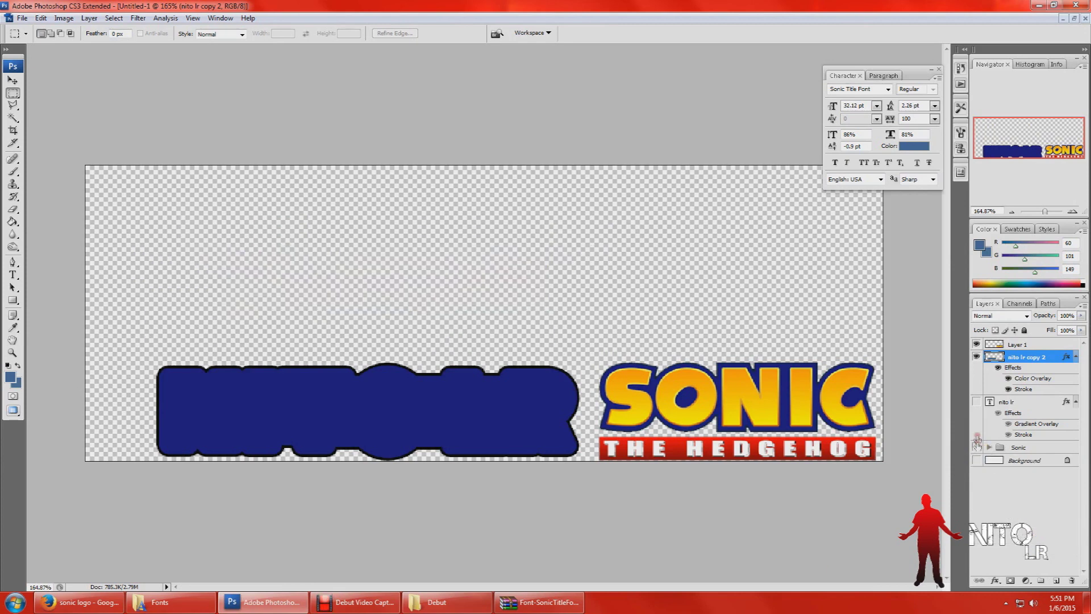
pyautogui.click(978, 404)
pyautogui.click(1014, 402)
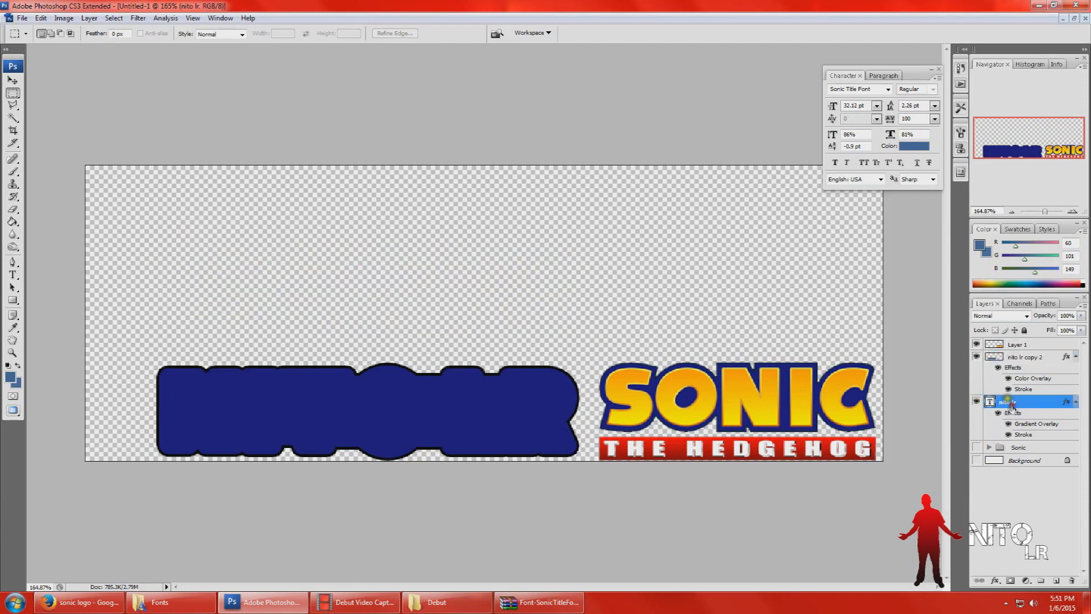
pyautogui.moveTo(1017, 405); pyautogui.dragTo(1010, 374)
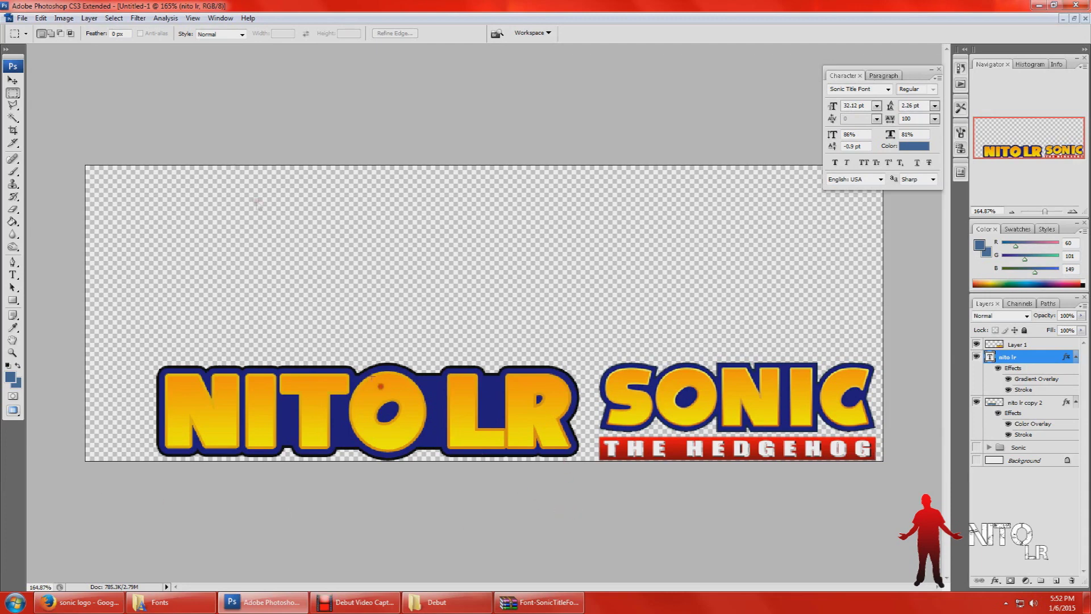
# - Create a new layer group named nito lr
pyautogui.click(12, 80)
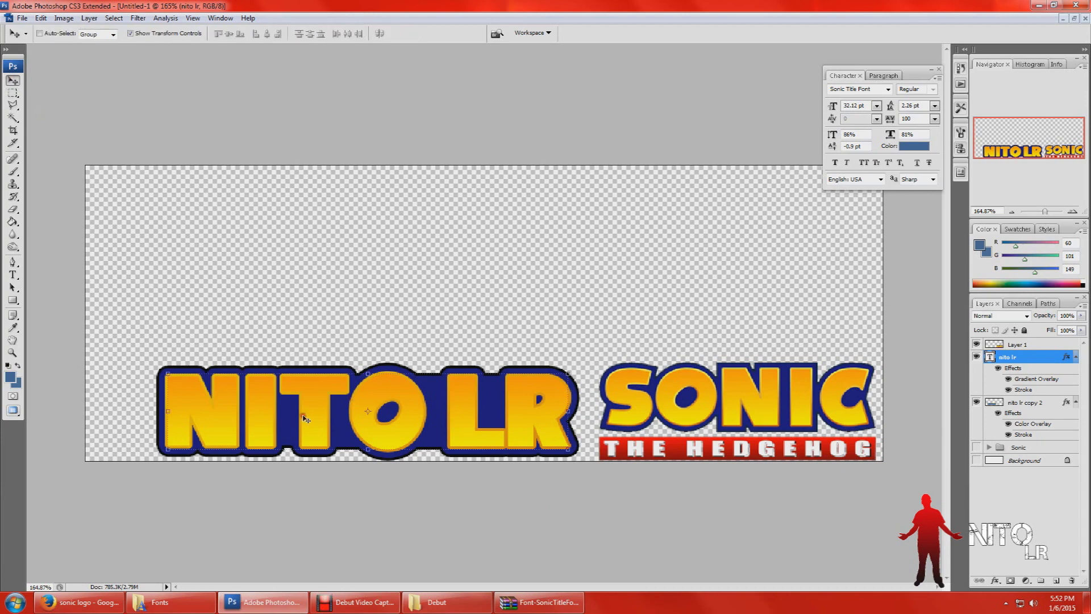
pyautogui.click(1027, 517)
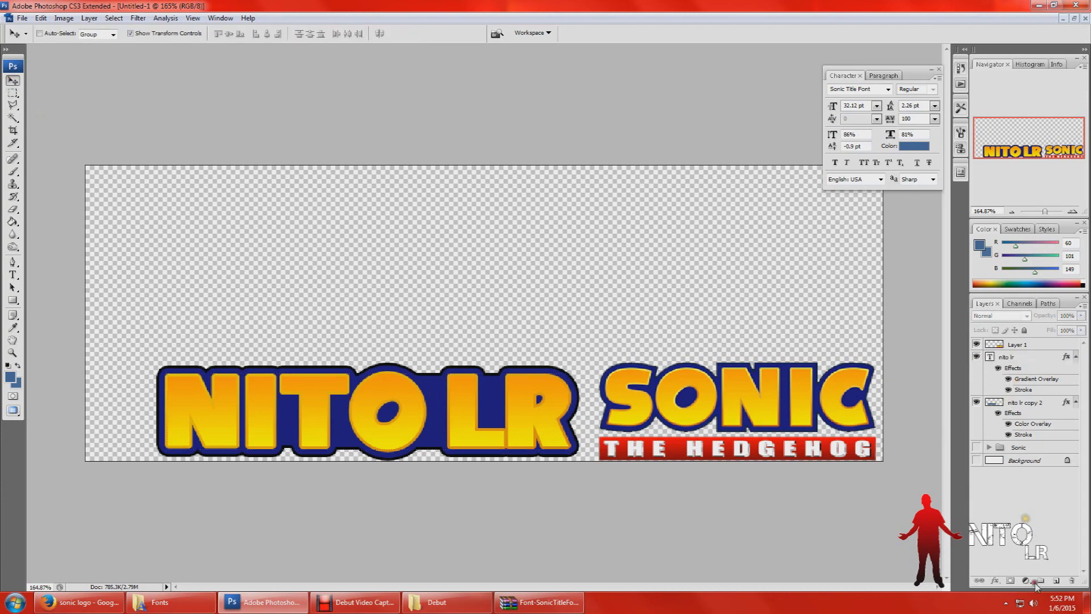
pyautogui.click(1041, 581)
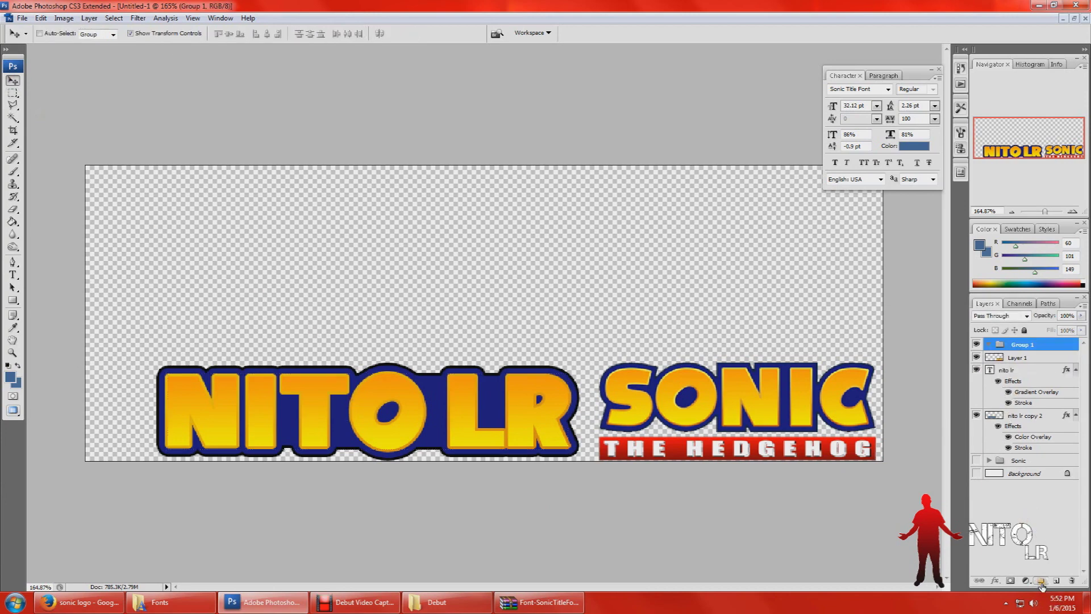
pyautogui.press('i')
pyautogui.doubleClick(1020, 349)
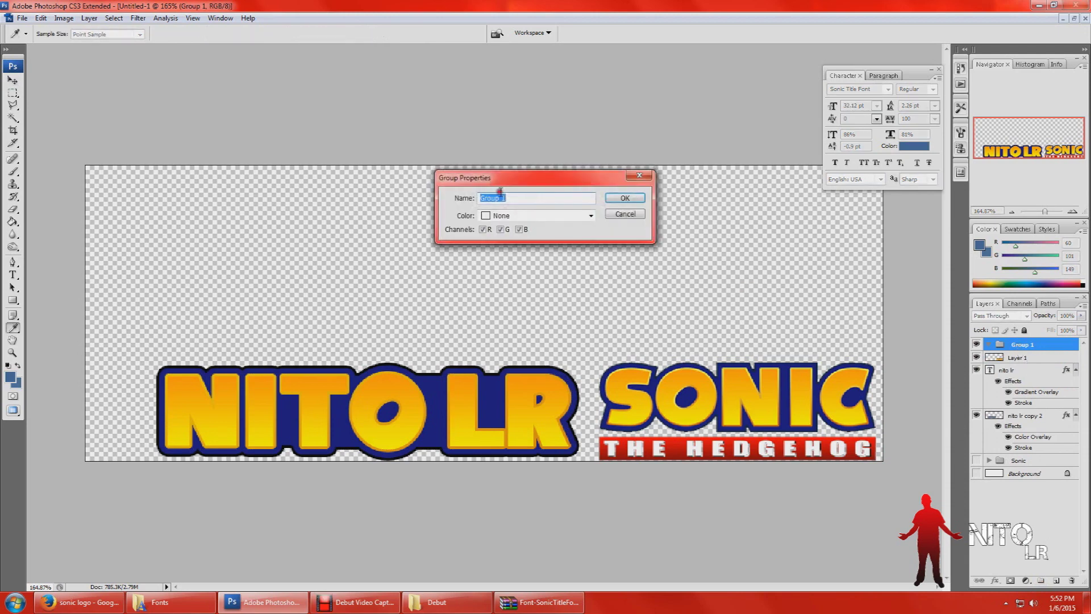
pyautogui.write('nito lr')
pyautogui.click(625, 199)
pyautogui.press('v')
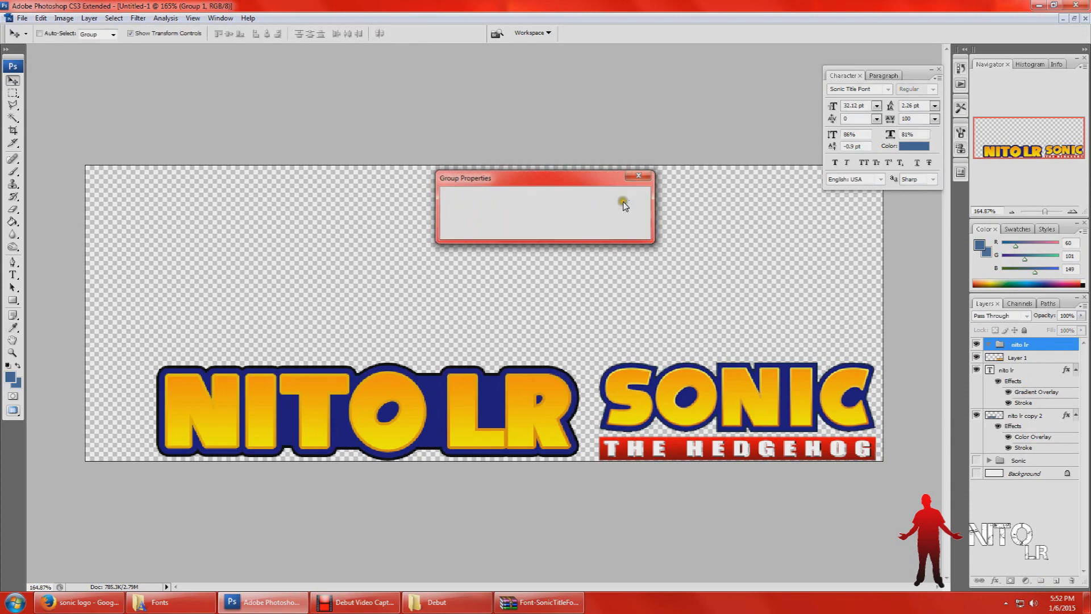
# - Put the nito lr text layer and the nito lr copy 2 layer into the nito lr group and collapse it
pyautogui.click(1005, 370)
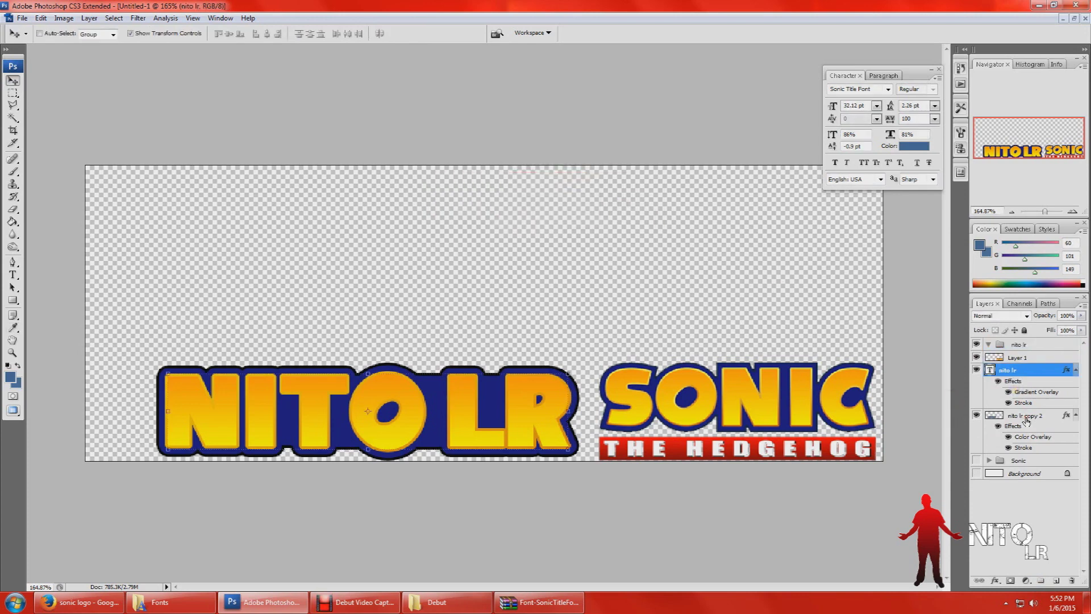
pyautogui.keyDown('shift'); pyautogui.click(1024, 416); pyautogui.keyUp('shift')
pyautogui.moveTo(1024, 415); pyautogui.dragTo(1023, 345)
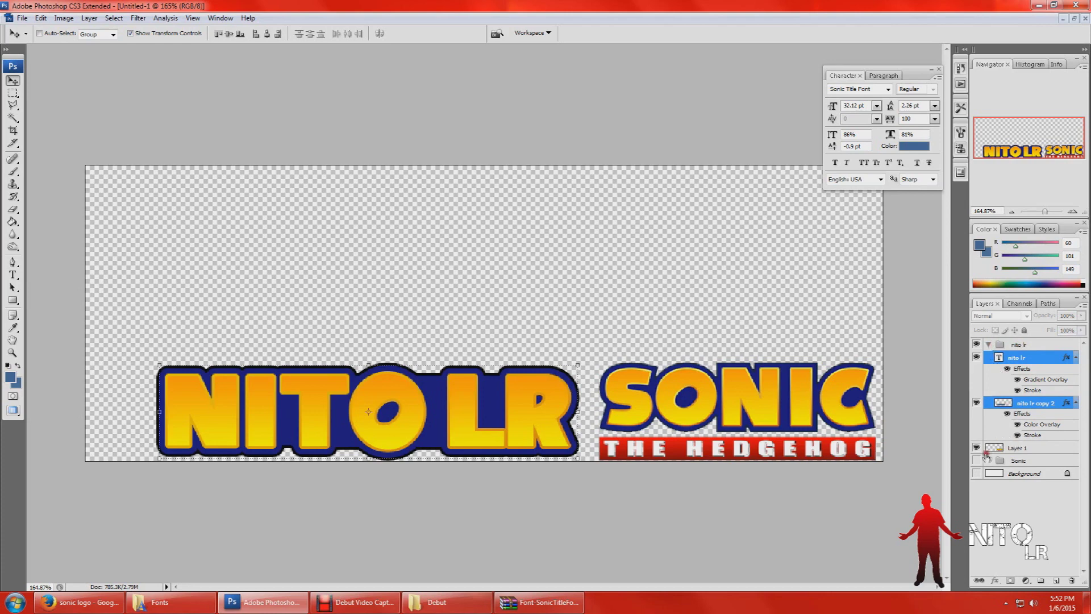
pyautogui.click(976, 448)
pyautogui.click(977, 448)
pyautogui.click(988, 345)
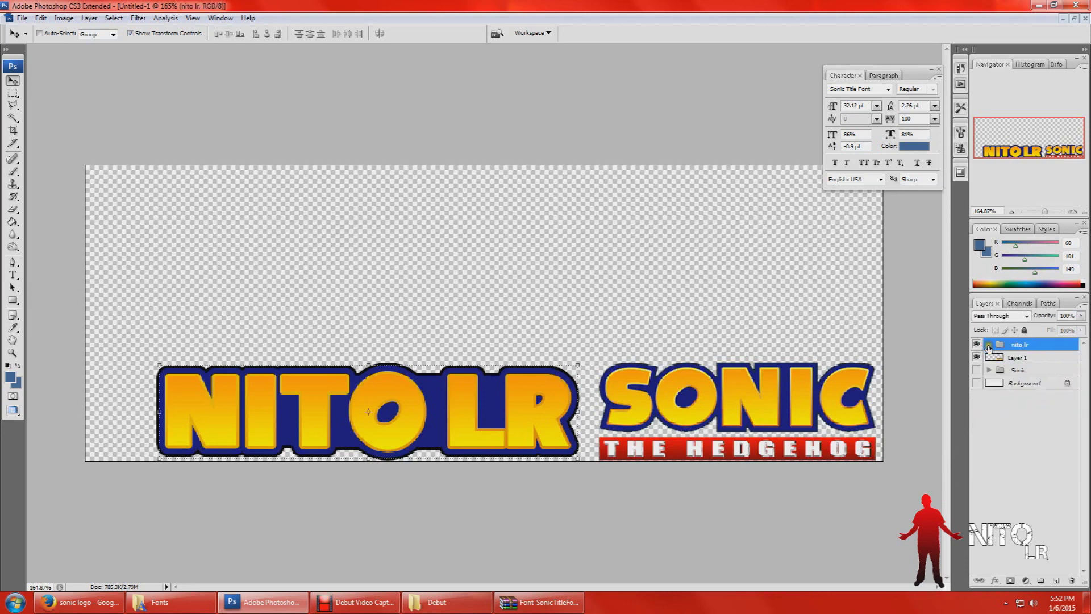
# - Show the Sonic group, and hide the nito lr group after moving it up over the large SONIC lettering
pyautogui.click(976, 370)
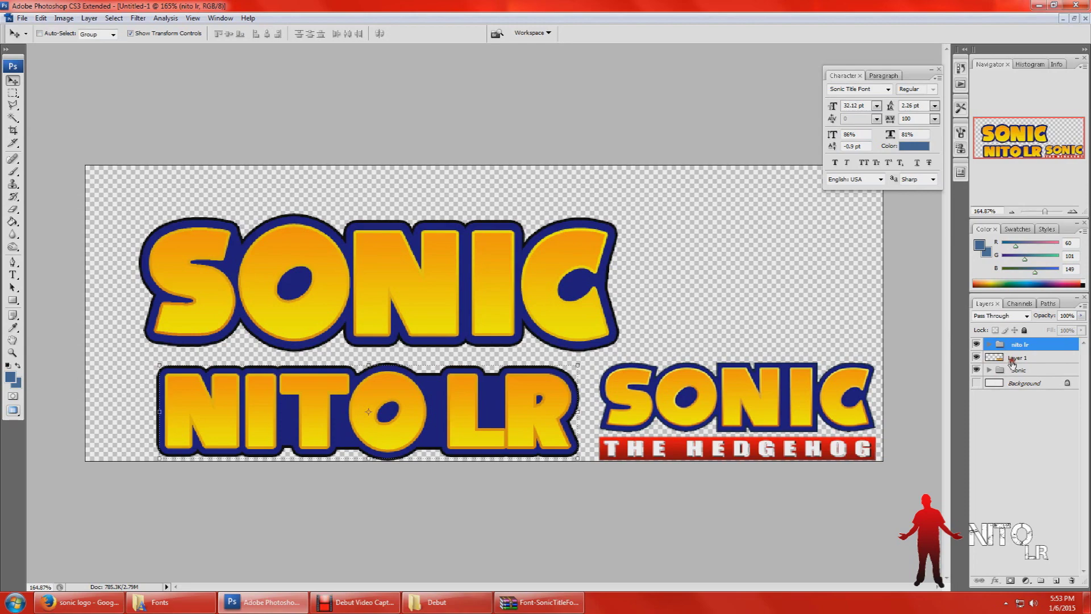
pyautogui.moveTo(293, 392); pyautogui.dragTo(442, 310)
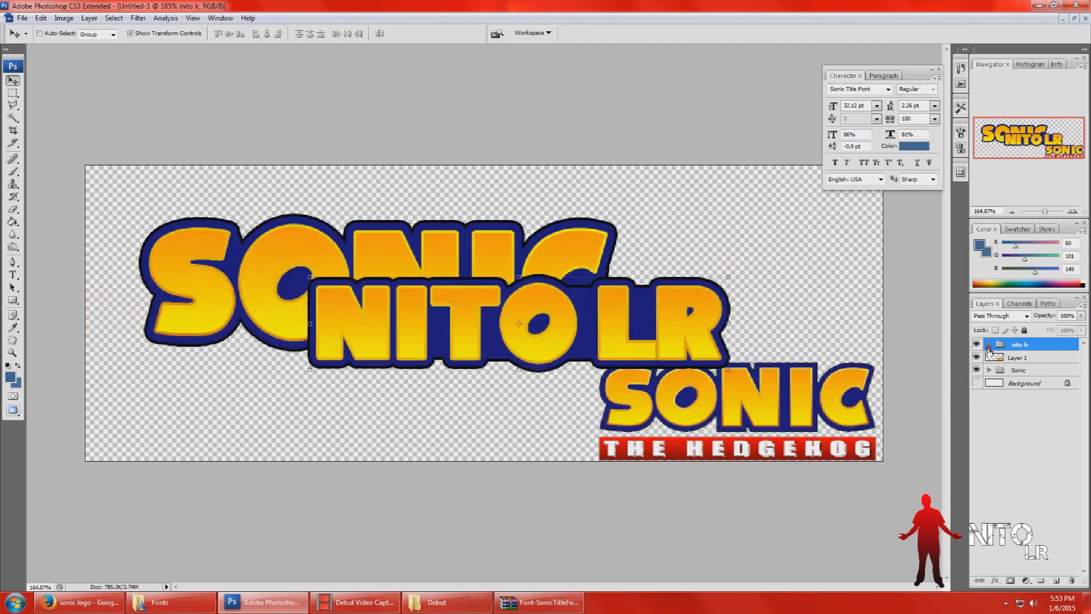
pyautogui.click(976, 343)
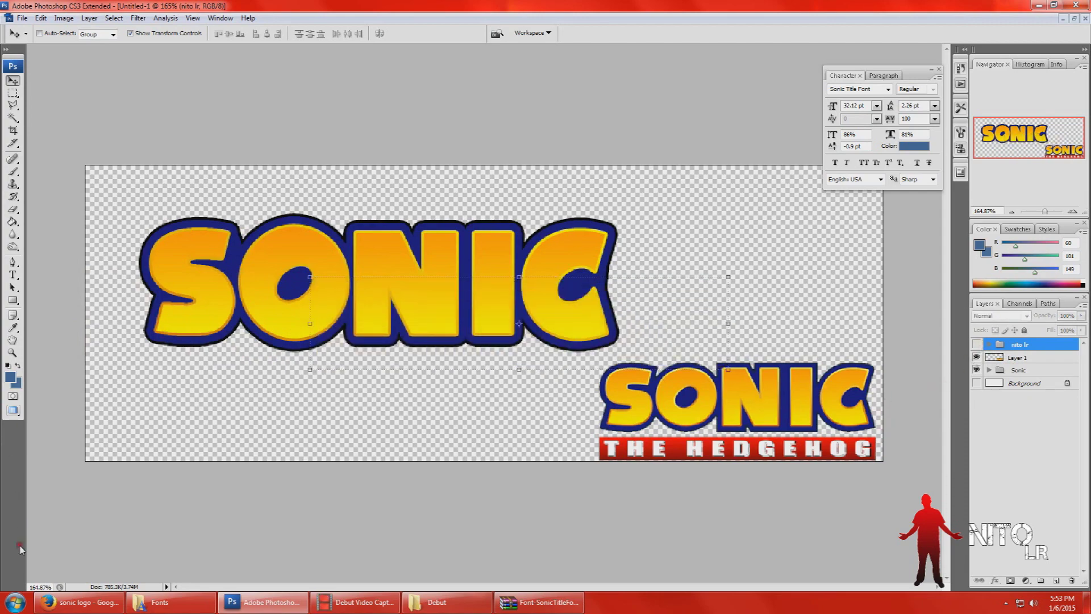
# - Check the reference logo's subtitle bar in Firefox, and add a new empty layer above the nito lr group in Photoshop
pyautogui.click(76, 602)
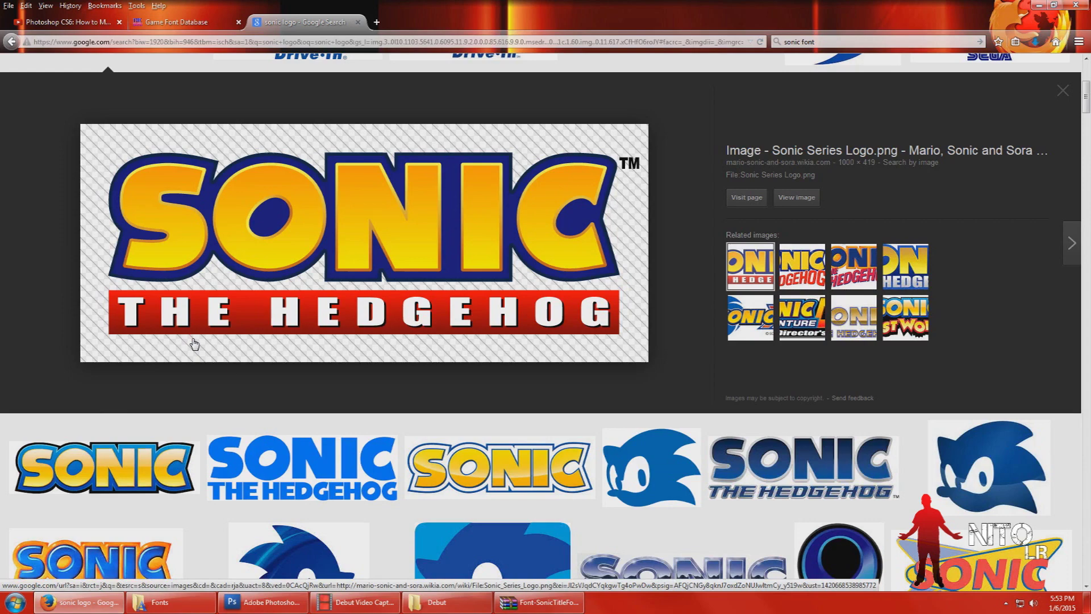
pyautogui.click(270, 602)
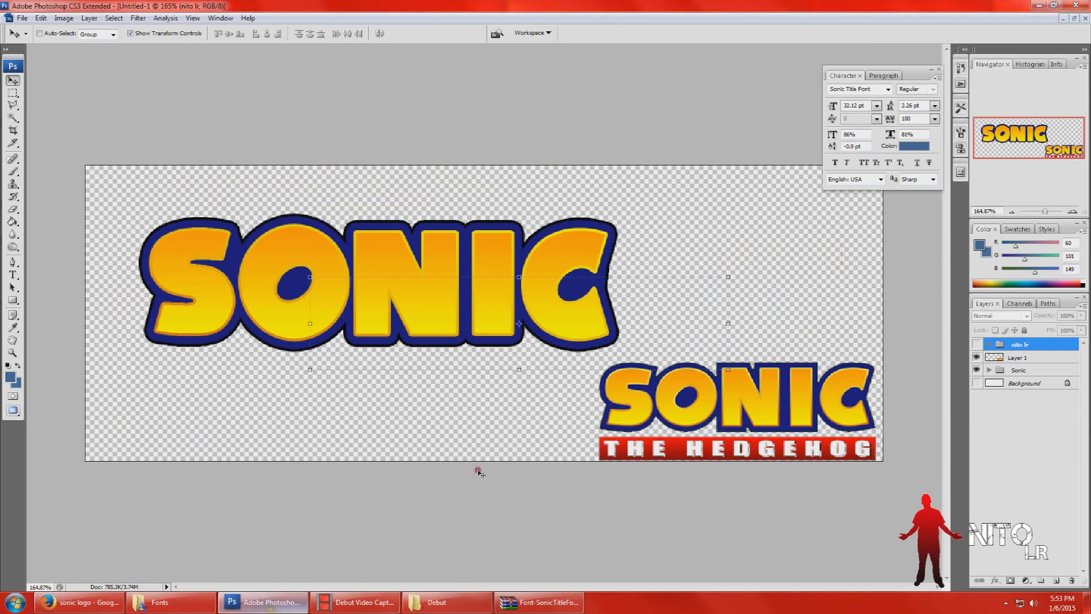
pyautogui.click(13, 93)
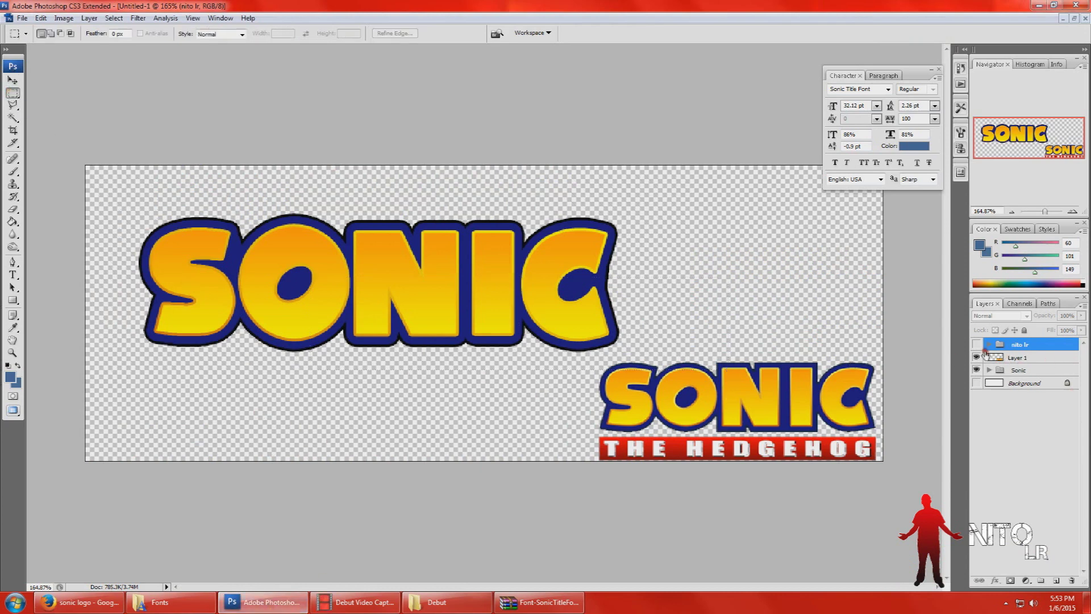
pyautogui.click(1056, 581)
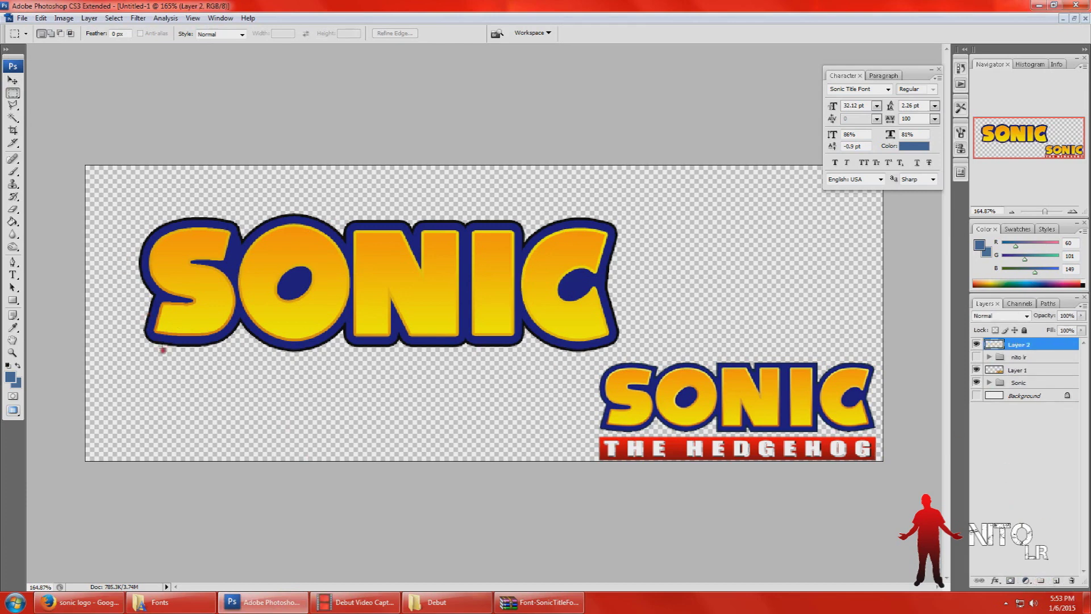
pyautogui.moveTo(137, 381); pyautogui.dragTo(584, 415)
pyautogui.moveTo(457, 407); pyautogui.dragTo(575, 271)
pyautogui.click(769, 336)
# - Select a thin rectangular band below the large SONIC lettering, as wide as the lettering, paint it solid blue and deselect
pyautogui.moveTo(142, 366); pyautogui.dragTo(457, 420)
pyautogui.moveTo(604, 405); pyautogui.dragTo(616, 403)
pyautogui.moveTo(617, 405); pyautogui.dragTo(617, 406)
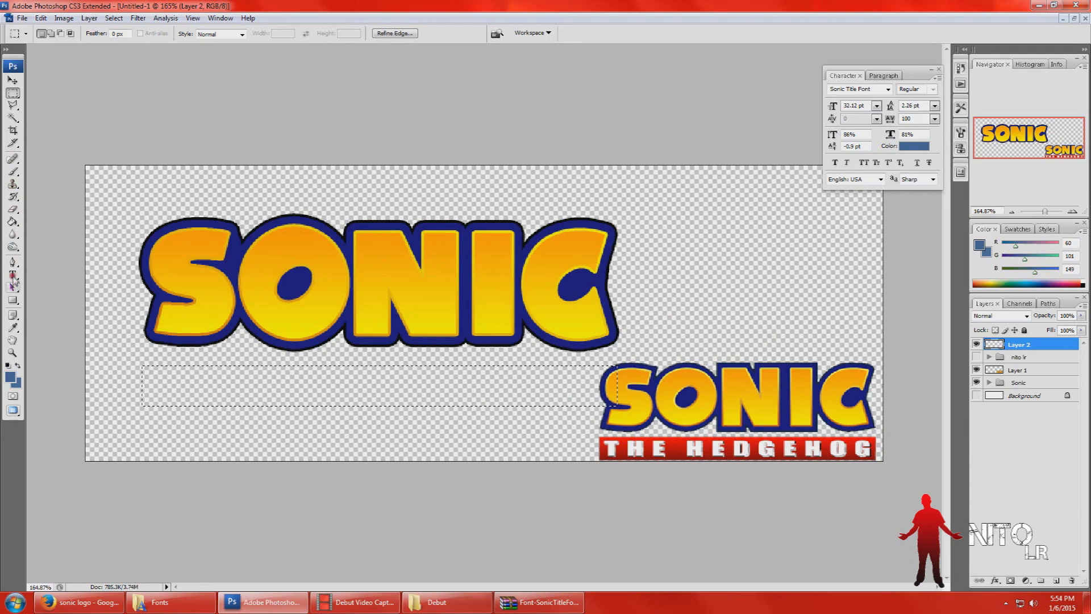
pyautogui.click(14, 327)
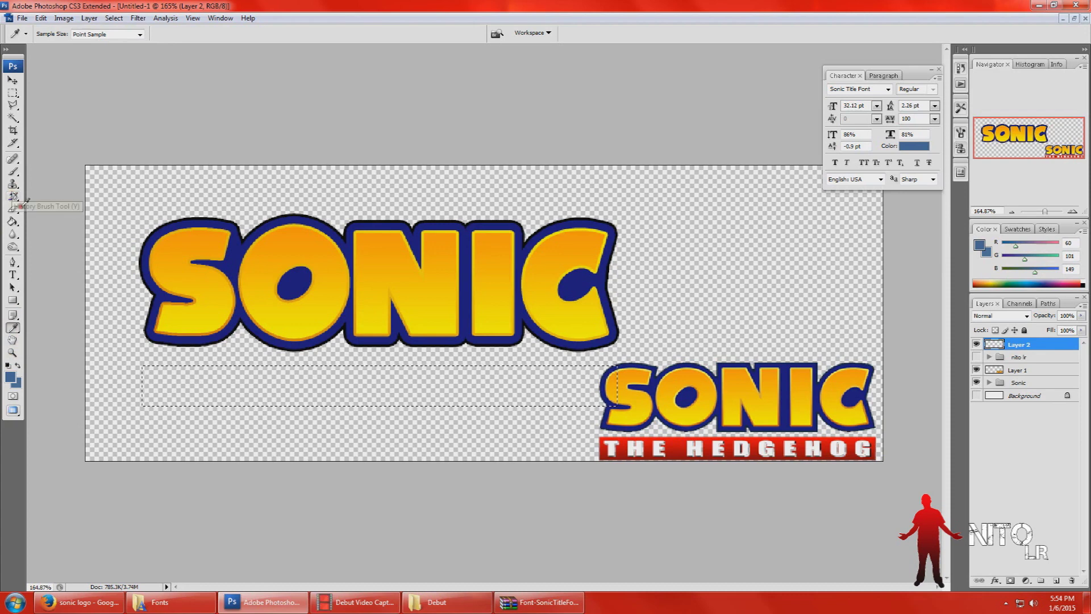
pyautogui.click(12, 171)
pyautogui.moveTo(149, 379)
pyautogui.mouseDown()
pyautogui.moveTo(136, 385)
pyautogui.moveTo(613, 389)
pyautogui.mouseUp()
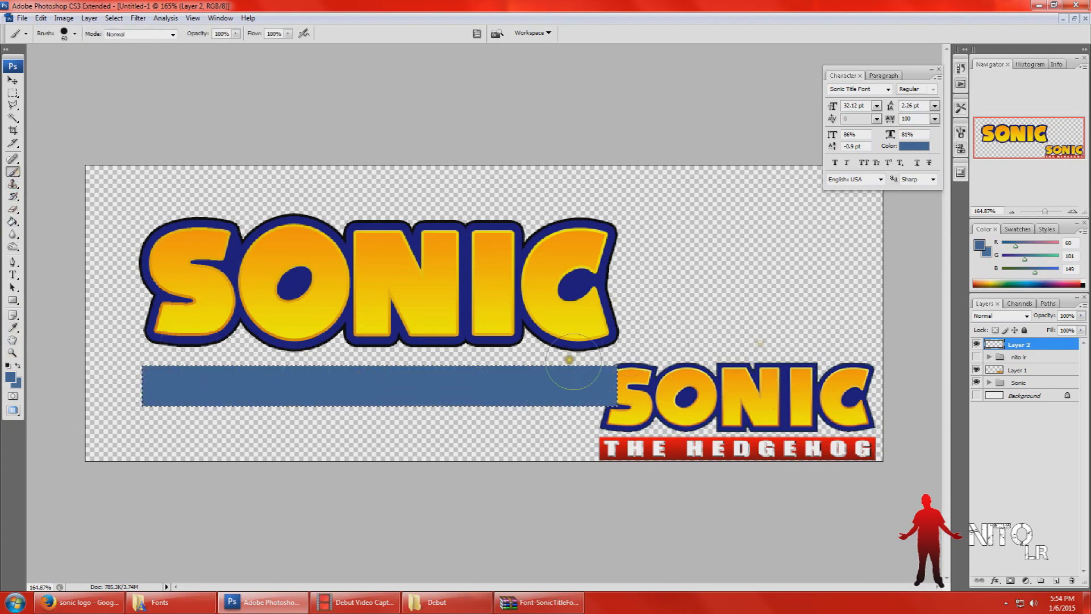
pyautogui.hotkey('ctrl', 'd')
pyautogui.click(12, 92)
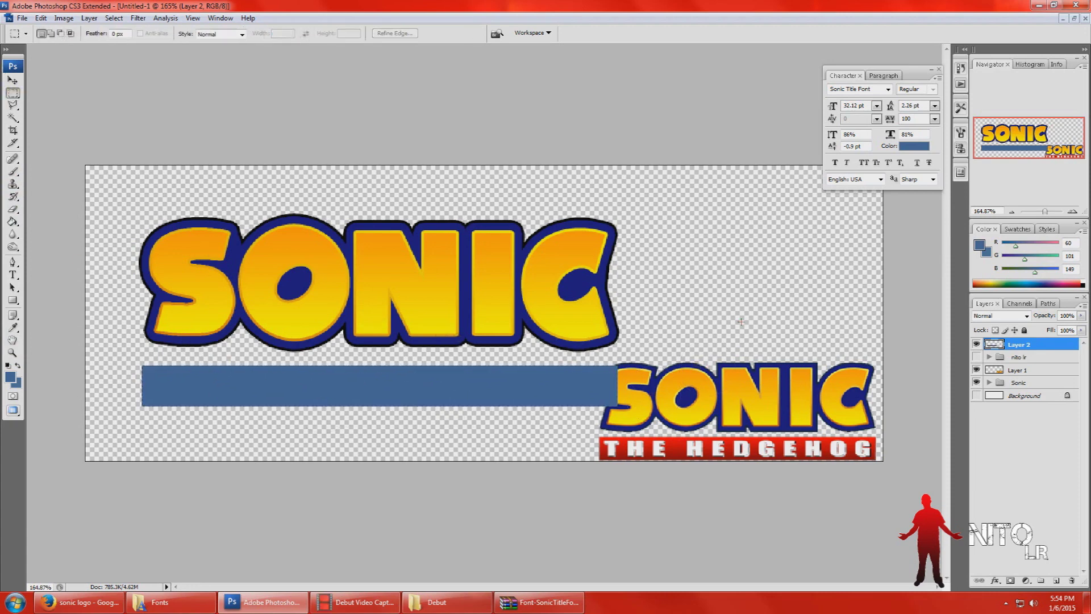
# - Add a linear Gradient Overlay to the blue bar on Layer 2, sampling the reference subtitle bar's dark red and bright red for its stops
pyautogui.rightClick(1014, 345)
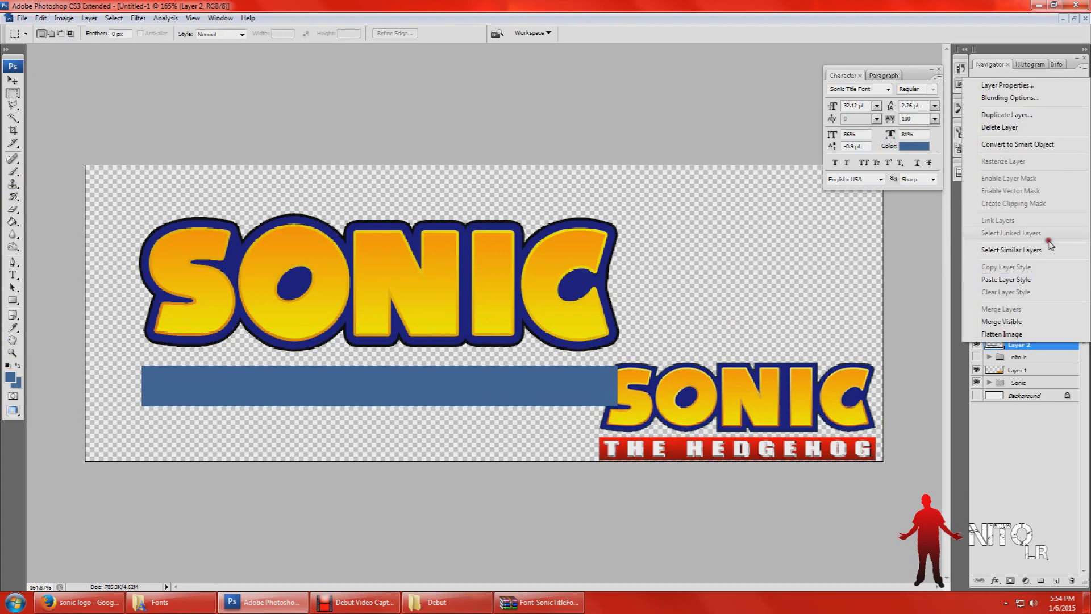
pyautogui.click(1021, 98)
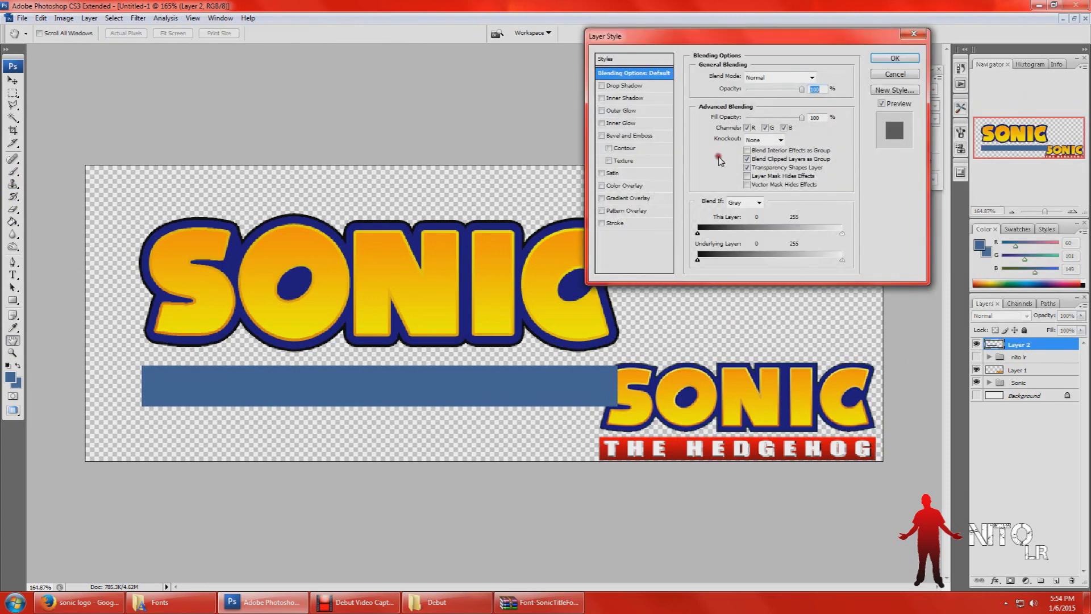
pyautogui.click(628, 197)
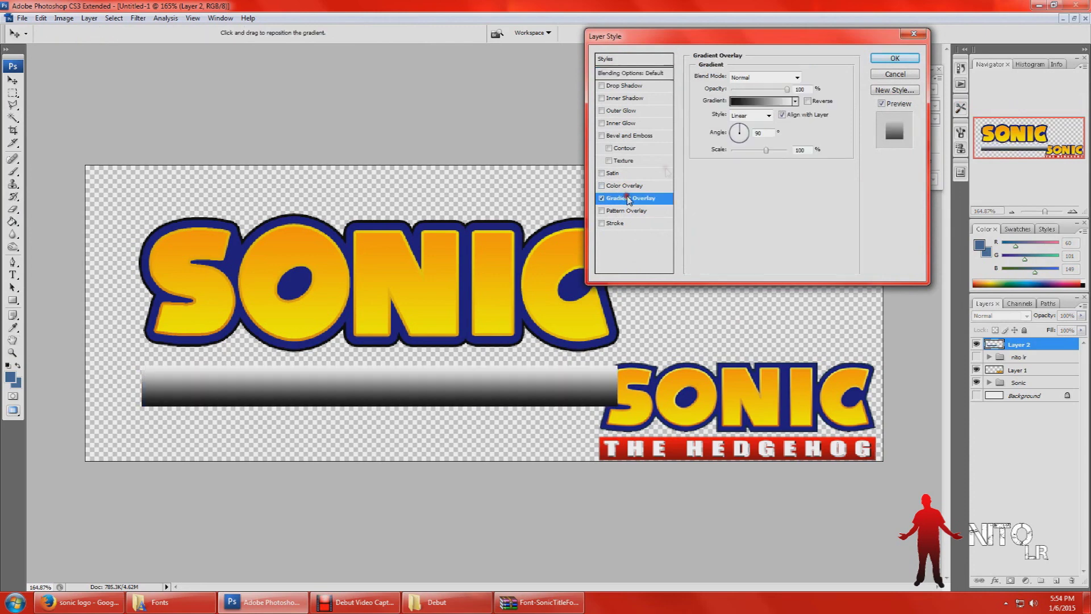
pyautogui.click(763, 103)
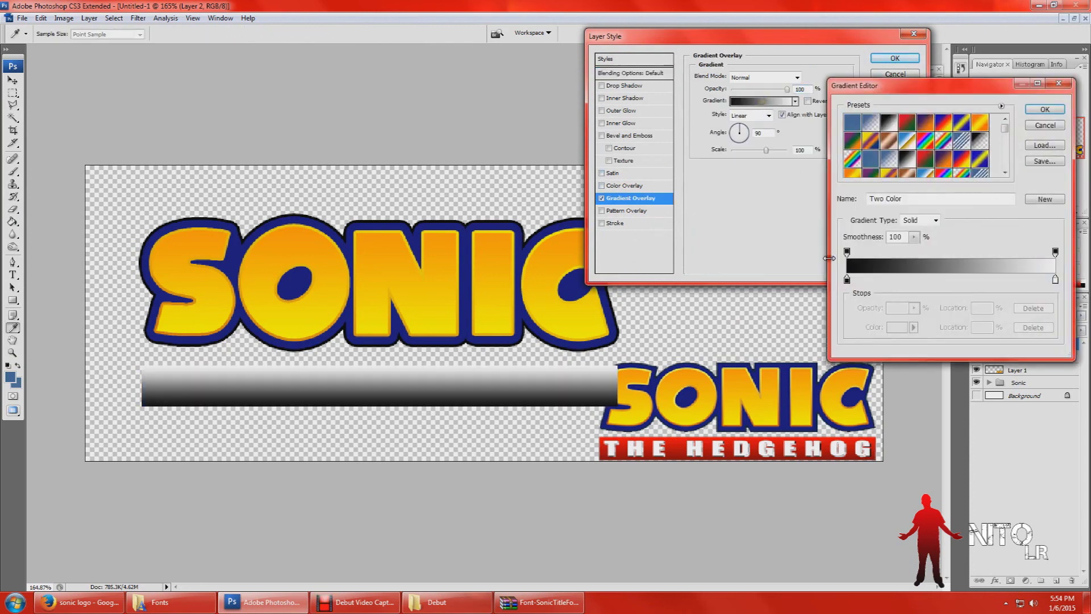
pyautogui.click(847, 279)
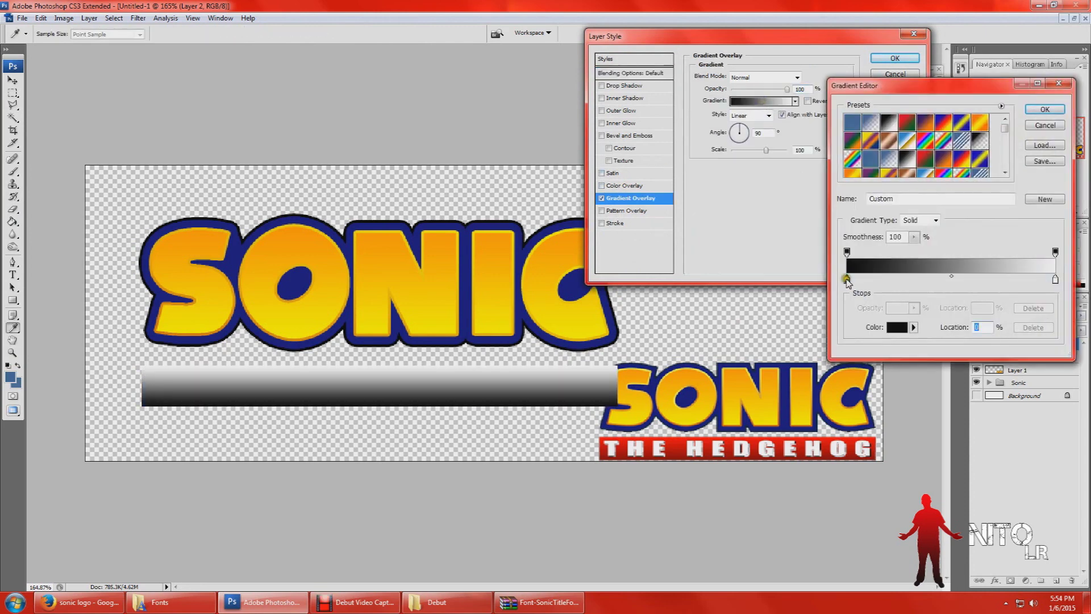
pyautogui.click(682, 453)
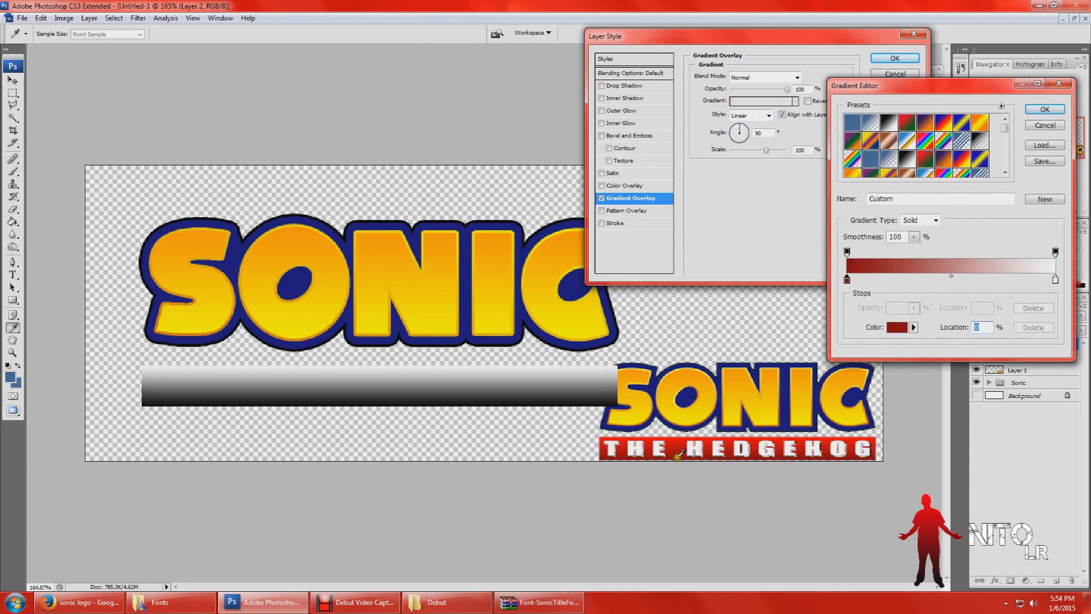
pyautogui.click(1055, 279)
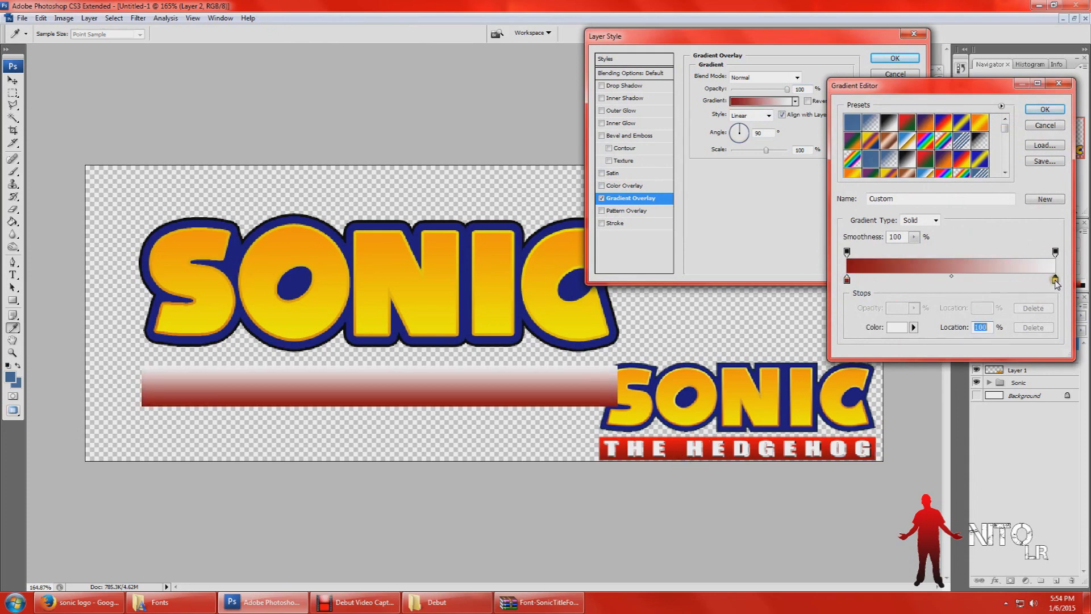
pyautogui.click(677, 438)
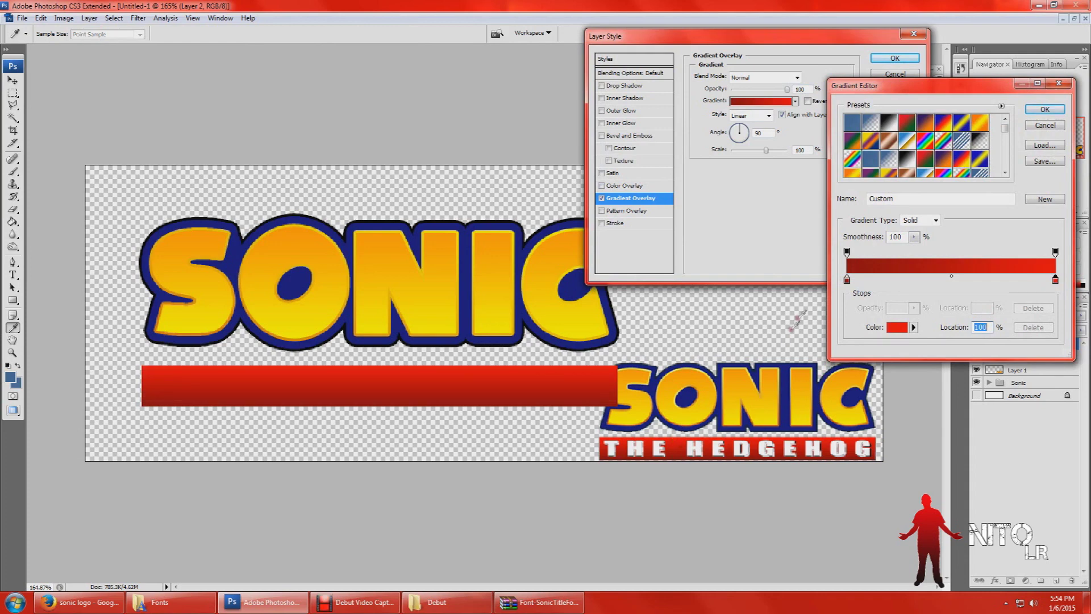
# - Darken the gradient's dark red stop to 630000 and apply the overlay to the bar
pyautogui.click(847, 280)
pyautogui.doubleClick(847, 280)
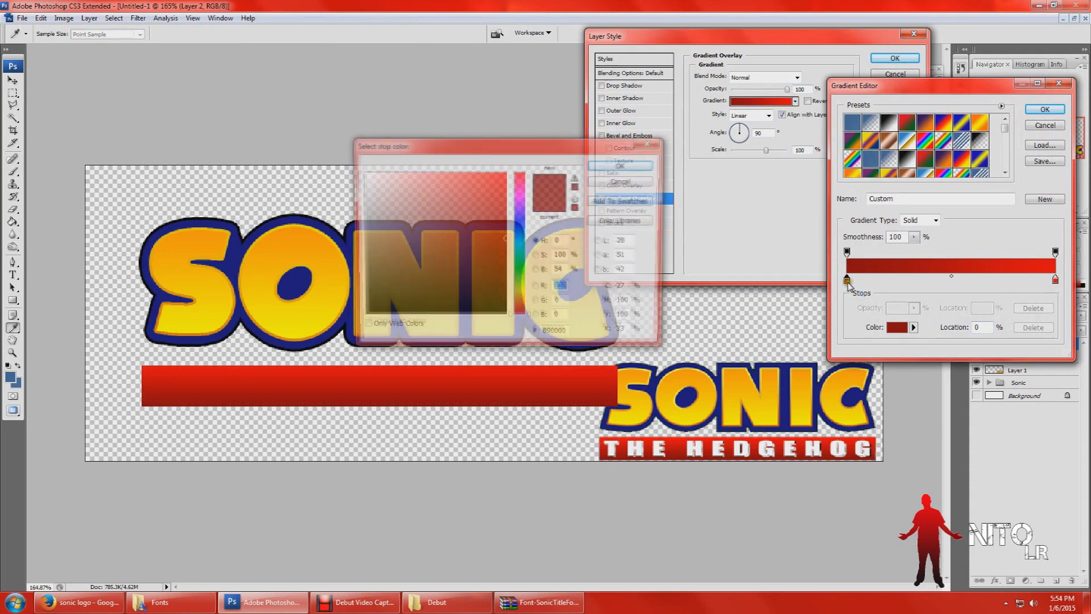
pyautogui.click(506, 241)
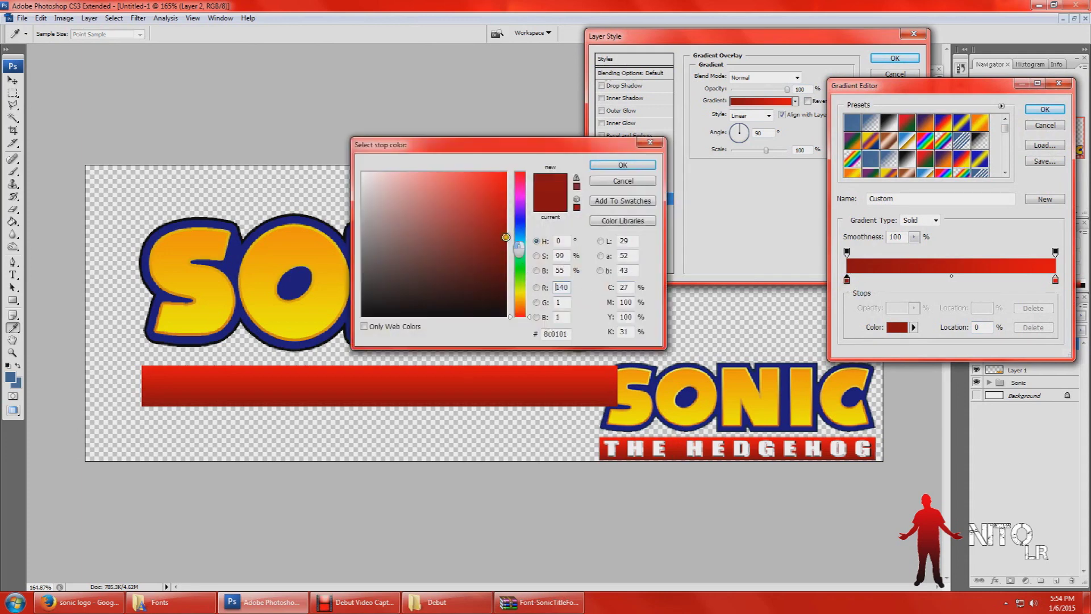
pyautogui.moveTo(506, 242); pyautogui.dragTo(518, 268)
pyautogui.click(506, 244)
pyautogui.click(506, 260)
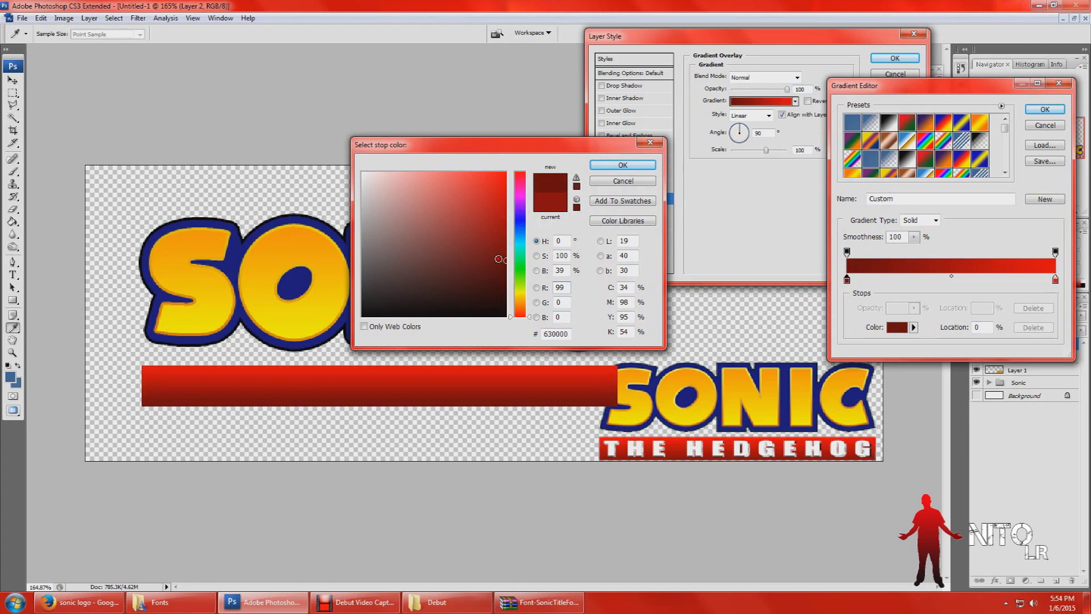
pyautogui.click(622, 165)
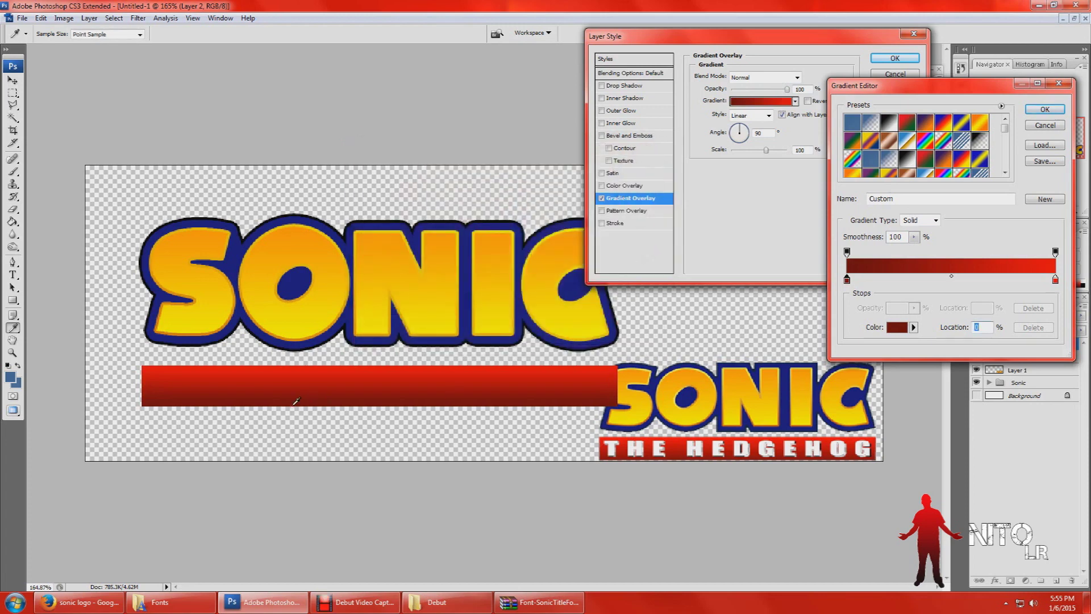
pyautogui.click(1047, 110)
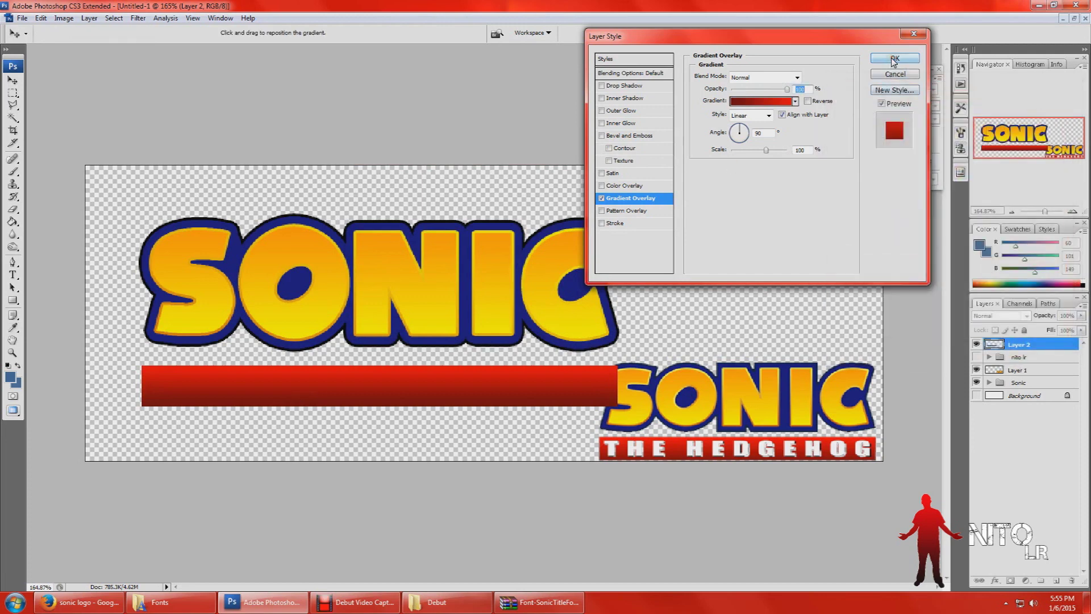
pyautogui.click(893, 59)
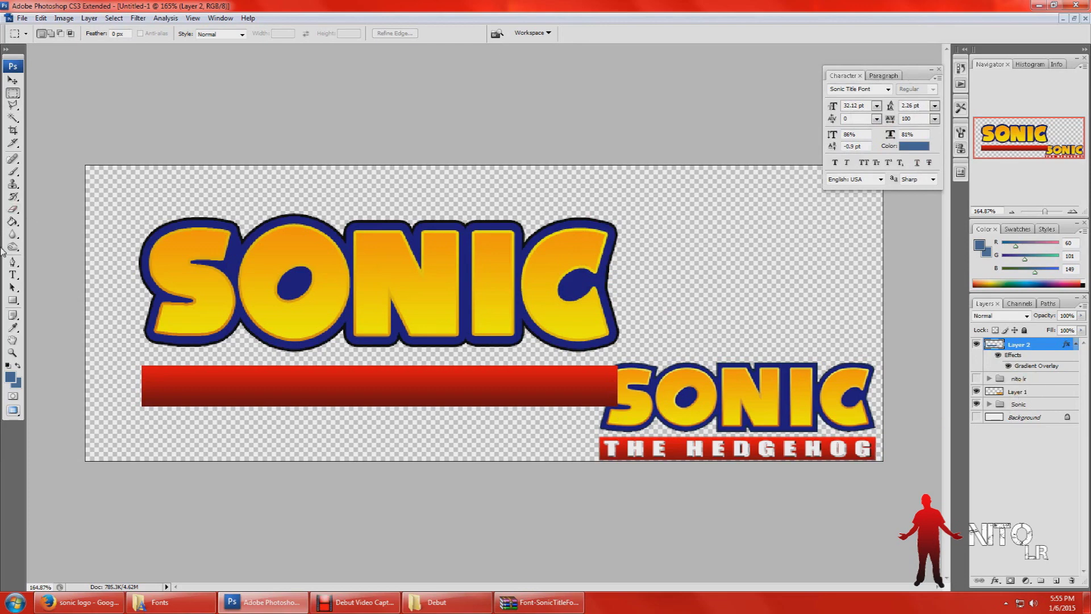
# - Add a black (000000) text layer reading "the hedgehog" in Sonic Title Font, starting at the red bar's left end
pyautogui.click(13, 274)
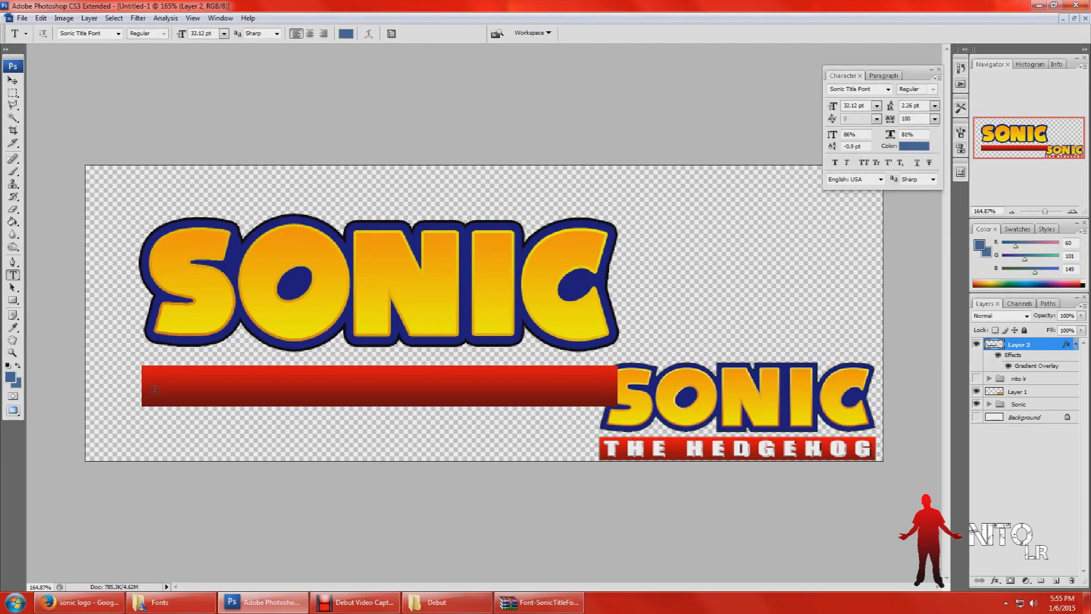
pyautogui.click(154, 389)
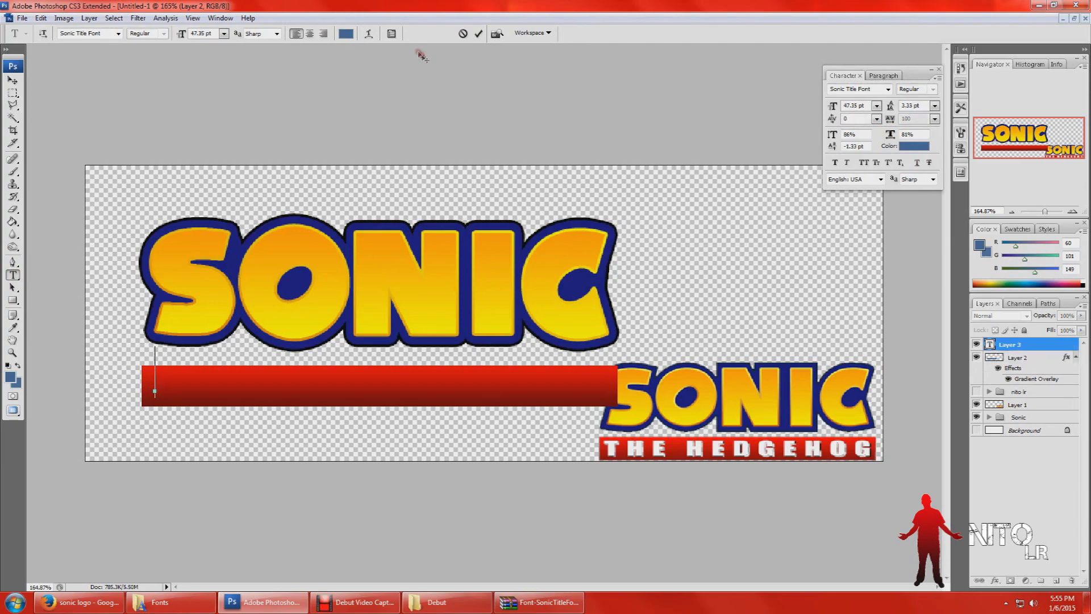
pyautogui.click(346, 34)
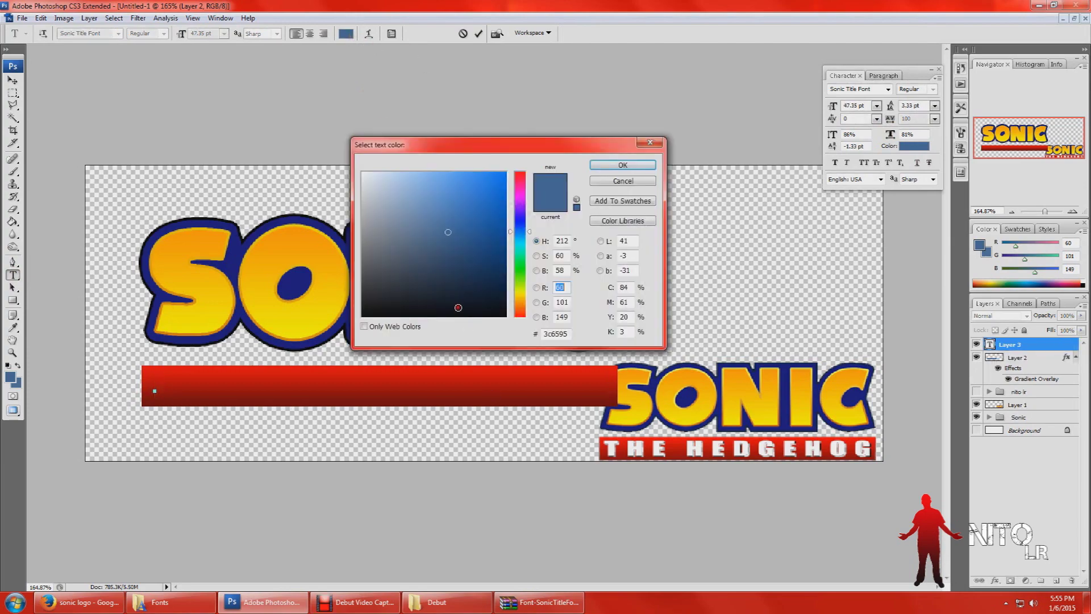
pyautogui.click(465, 313)
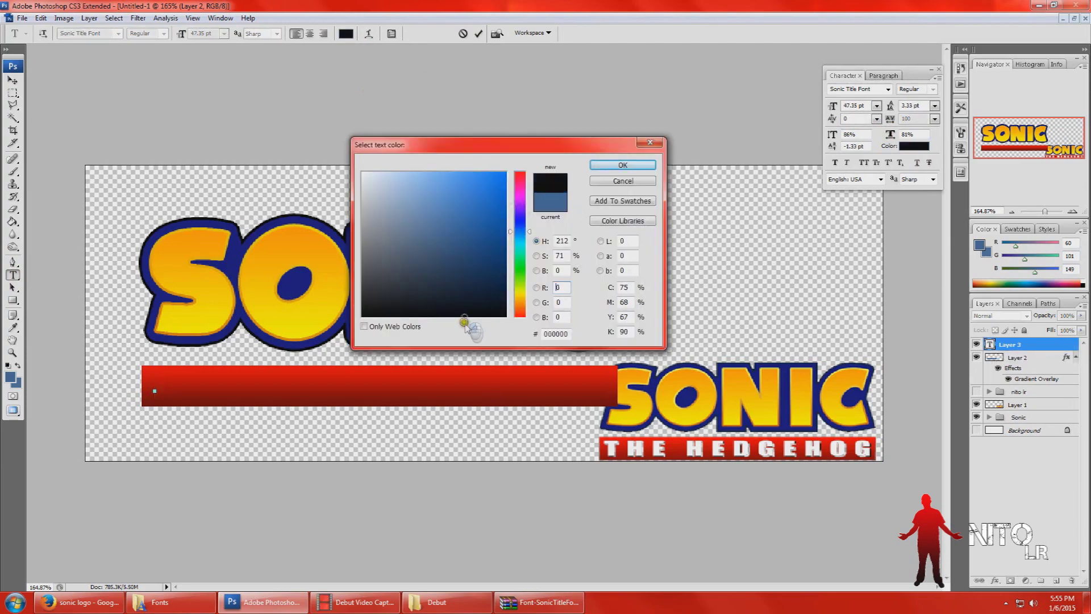
pyautogui.click(602, 166)
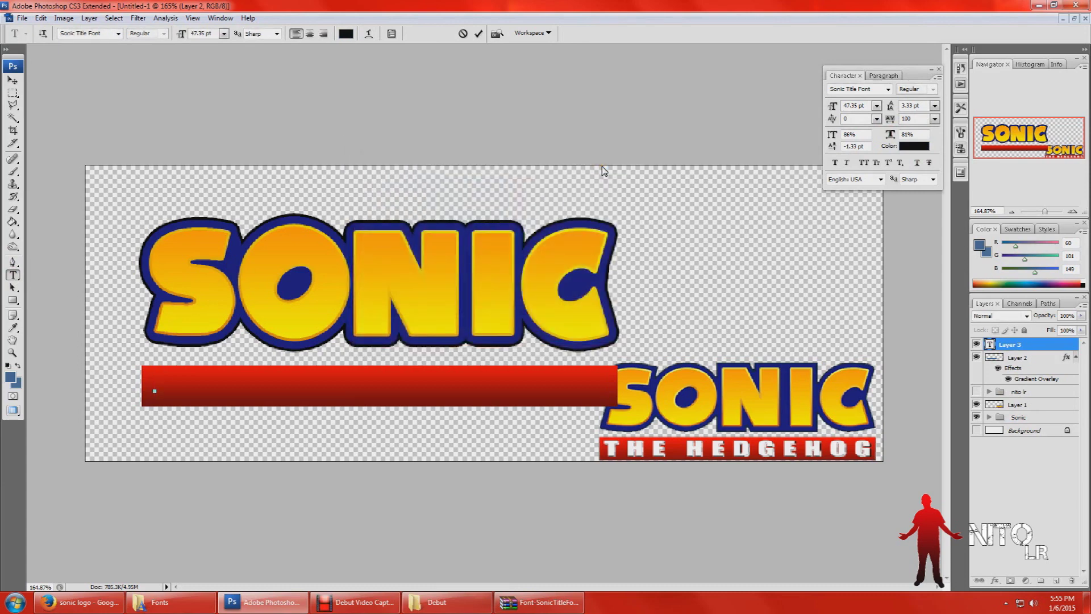
pyautogui.write('T')
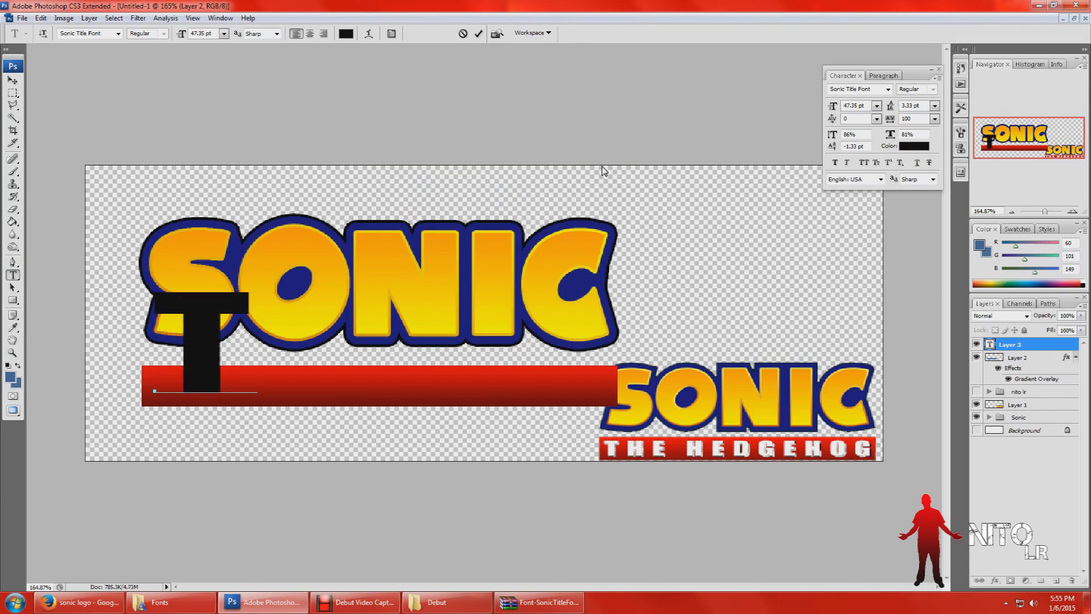
pyautogui.write('HE')
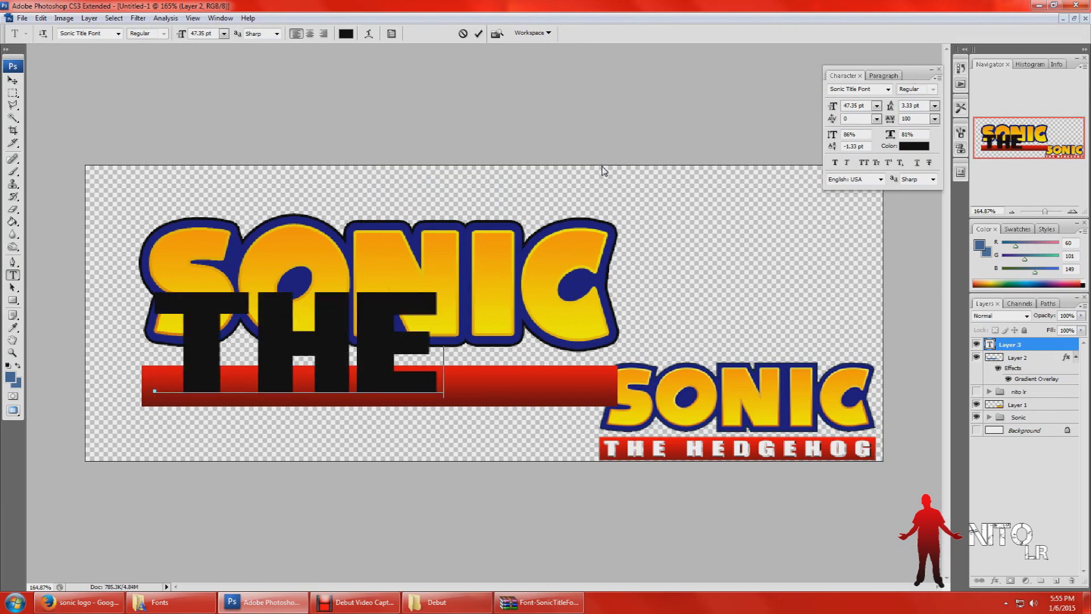
pyautogui.write(' HE')
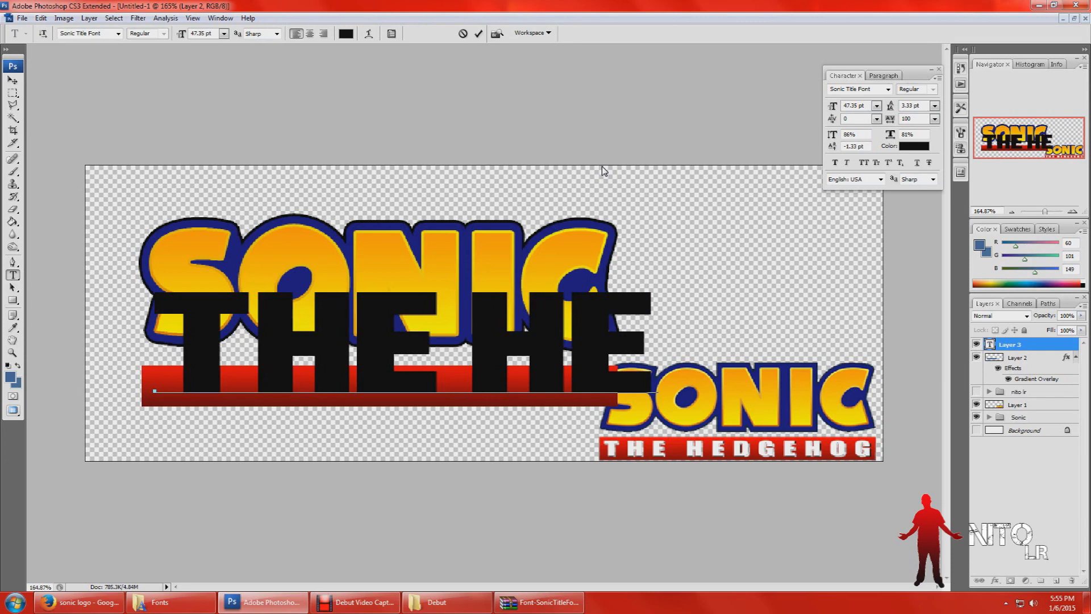
pyautogui.write('DGE')
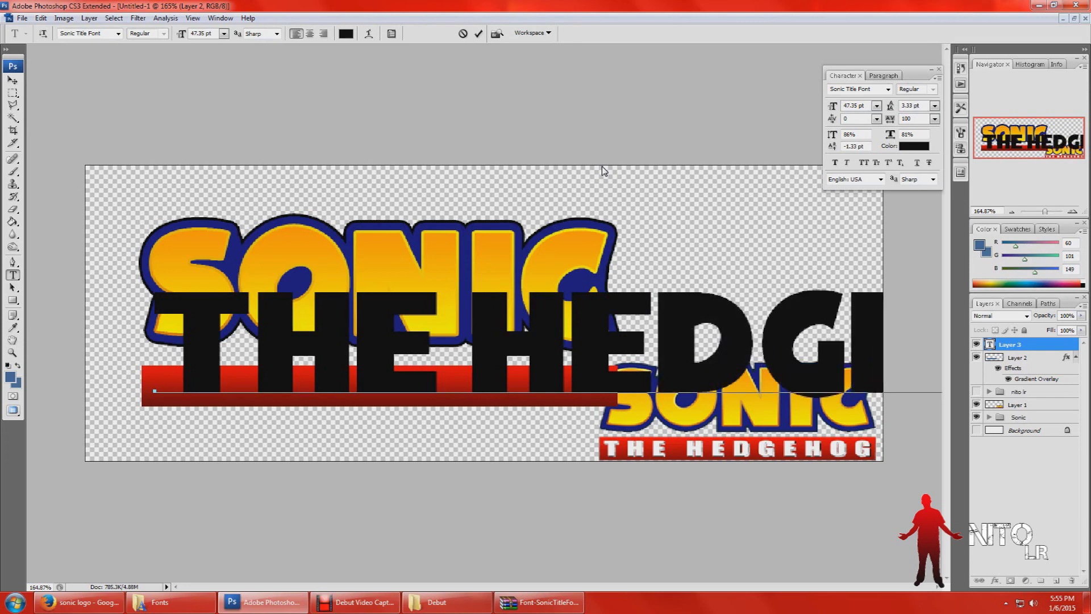
# - Scale the "the hedgehog" text to 32.6% and place it inside the red bar near its left end, applying the transform
pyautogui.click(12, 81)
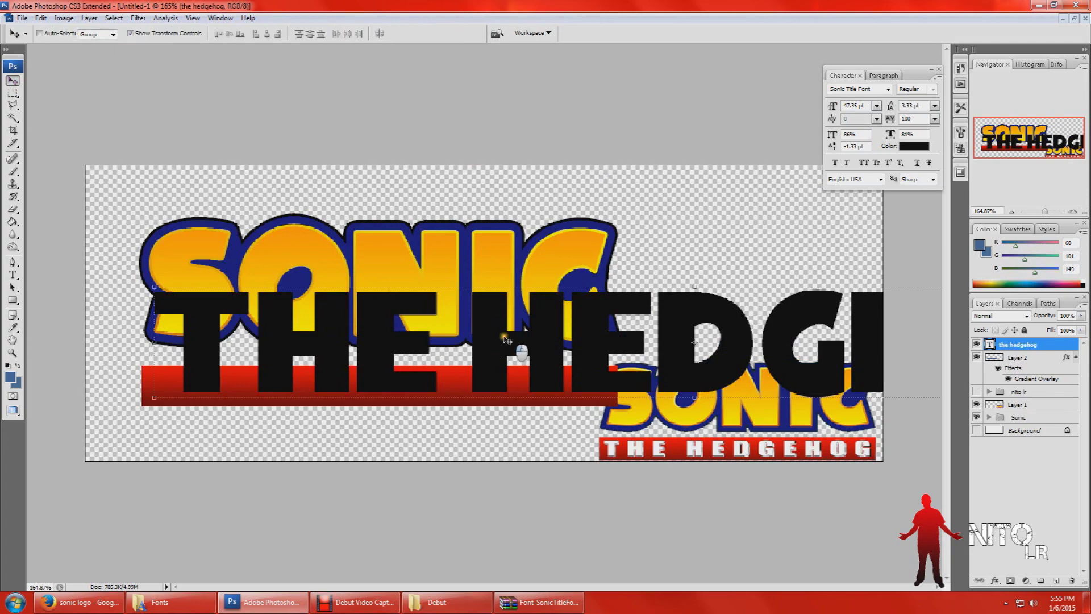
pyautogui.moveTo(501, 340); pyautogui.dragTo(413, 339)
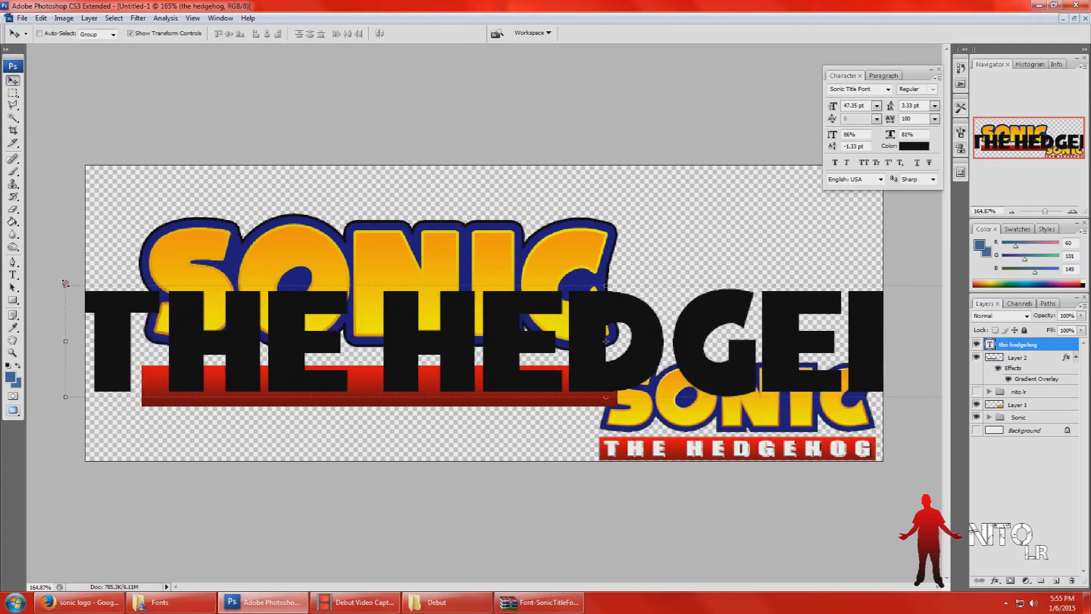
pyautogui.moveTo(65, 282); pyautogui.dragTo(594, 340)
pyautogui.moveTo(613, 378); pyautogui.dragTo(167, 389)
pyautogui.moveTo(147, 347); pyautogui.dragTo(273, 398)
pyautogui.moveTo(348, 393); pyautogui.dragTo(245, 395)
pyautogui.moveTo(172, 364); pyautogui.dragTo(195, 392)
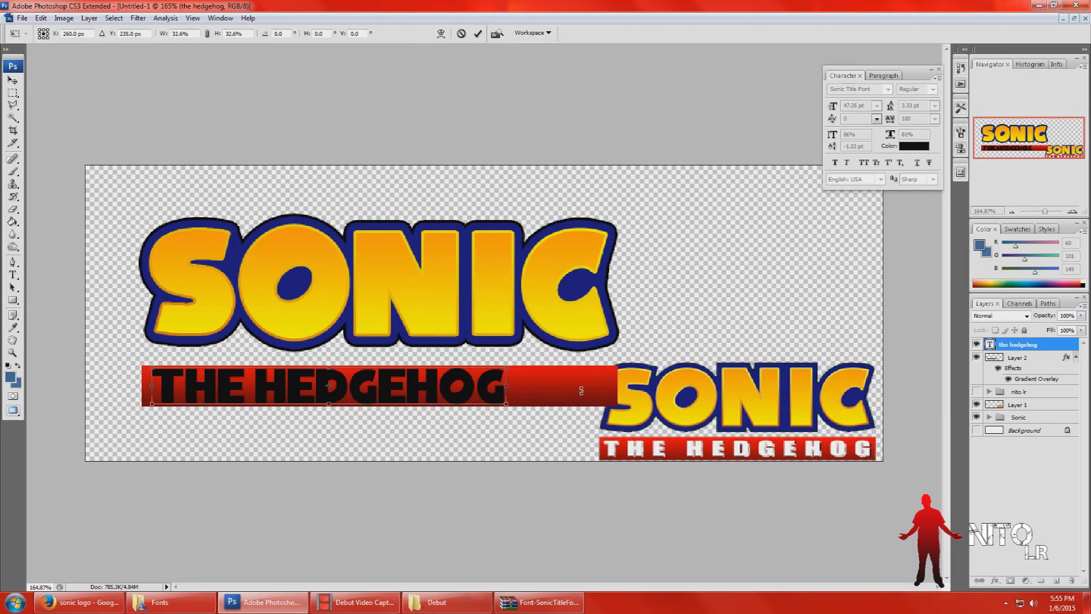
pyautogui.click(216, 399)
pyautogui.moveTo(216, 399); pyautogui.dragTo(214, 399)
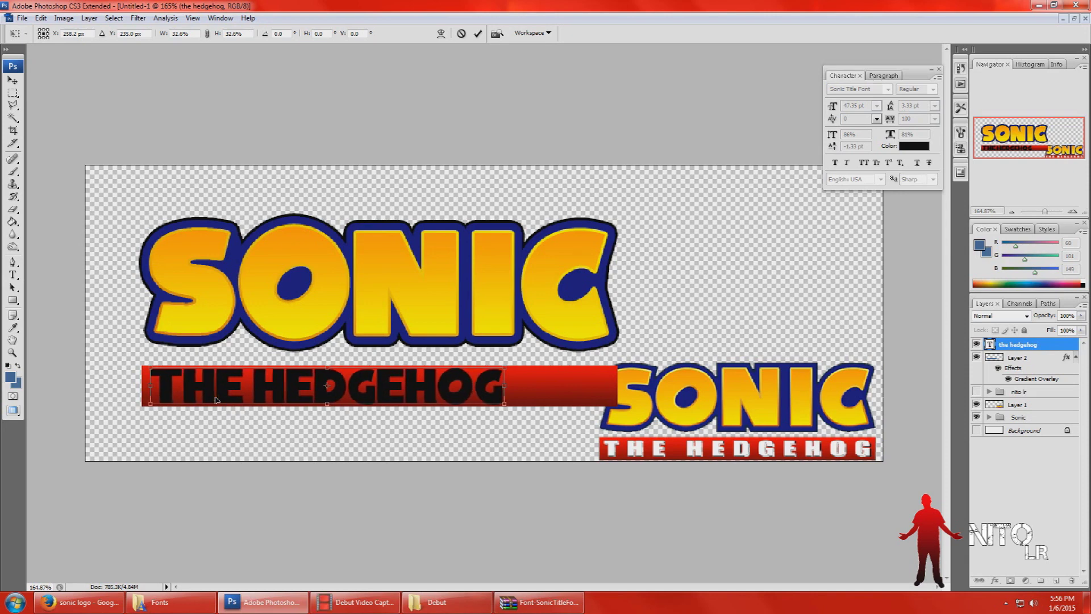
pyautogui.click(13, 92)
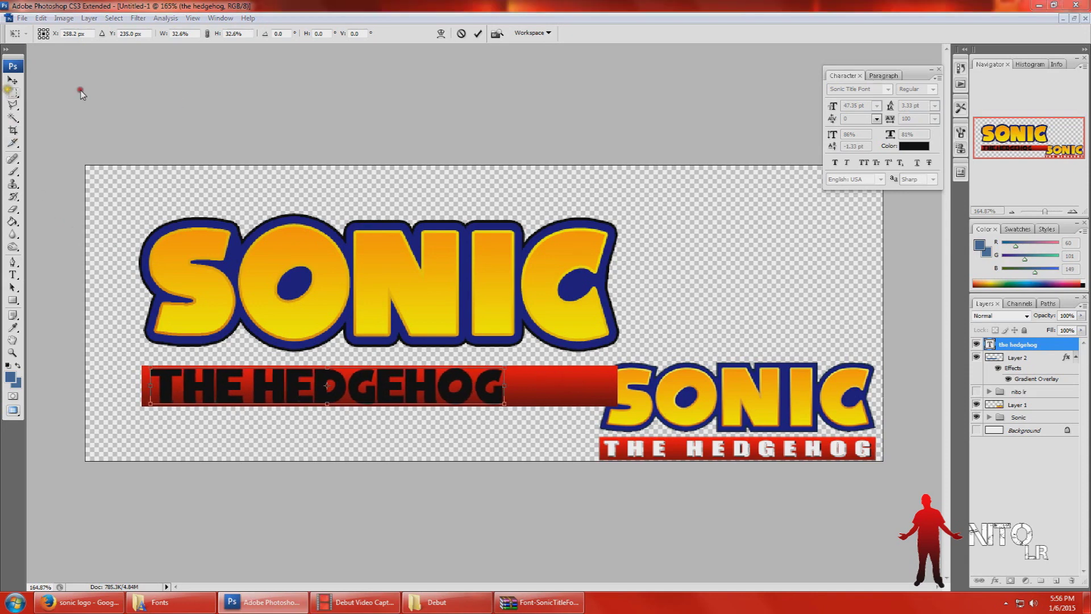
pyautogui.click(487, 226)
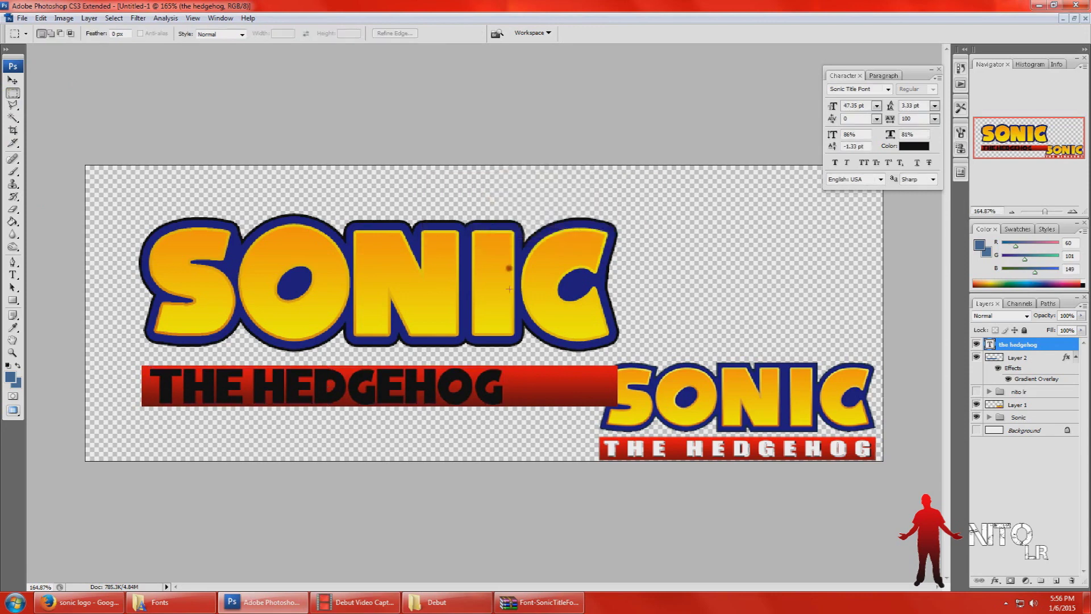
# - Set the tracking of the whole "the hedgehog" text to 700 to spread it across the red bar
pyautogui.click(12, 275)
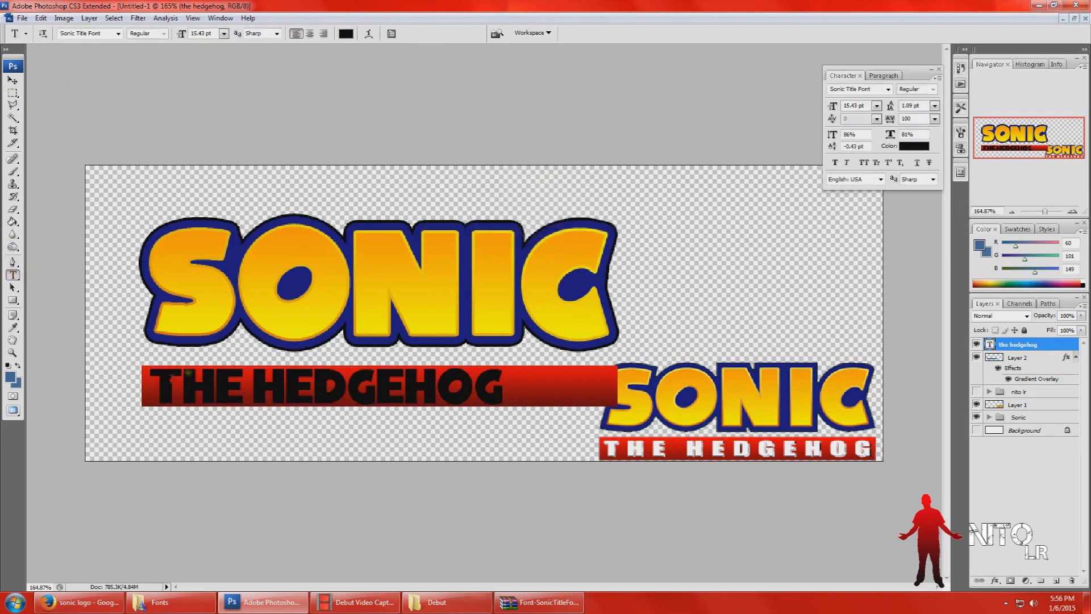
pyautogui.moveTo(151, 392); pyautogui.dragTo(505, 393)
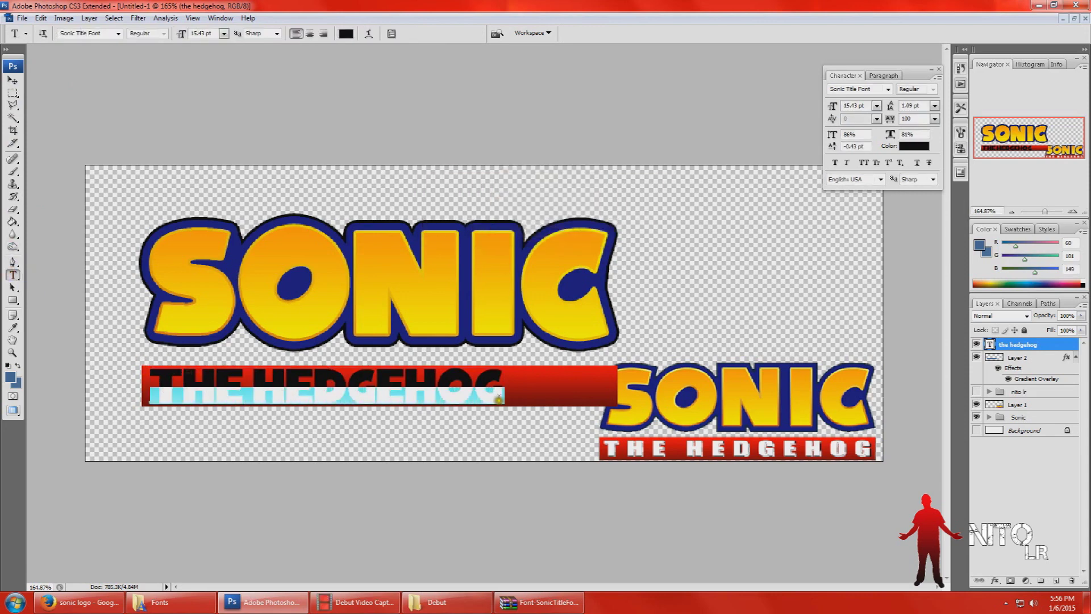
pyautogui.moveTo(892, 121); pyautogui.dragTo(906, 124)
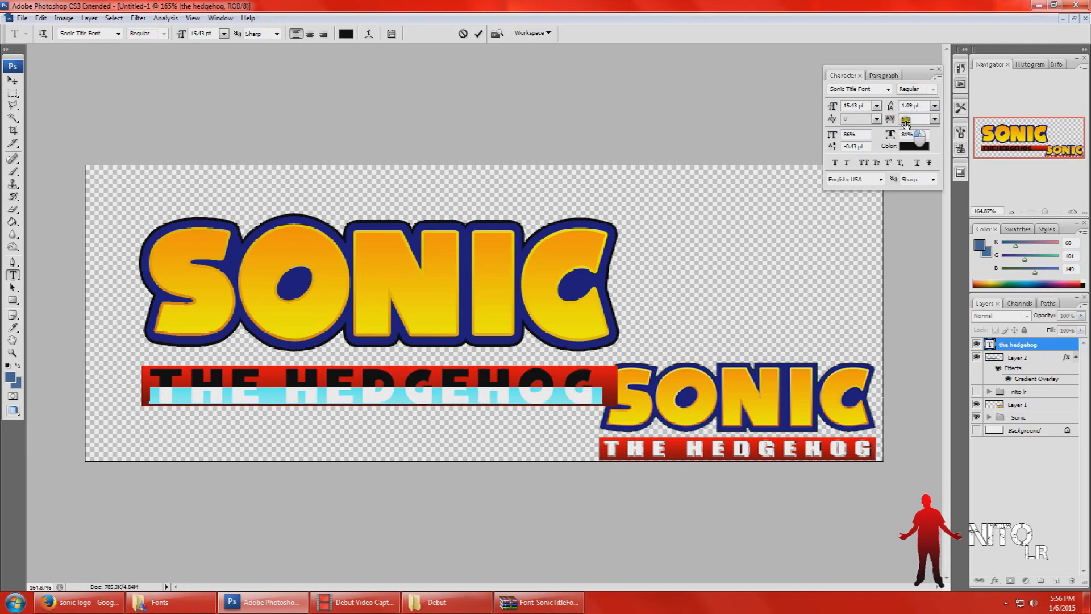
pyautogui.moveTo(905, 124); pyautogui.dragTo(909, 123)
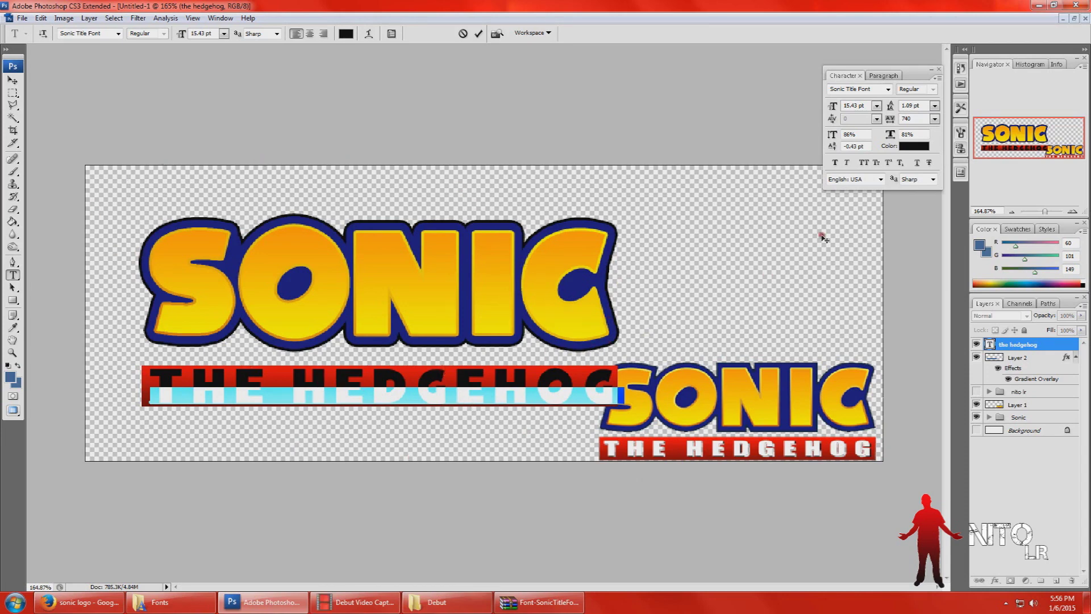
pyautogui.moveTo(893, 121); pyautogui.dragTo(891, 121)
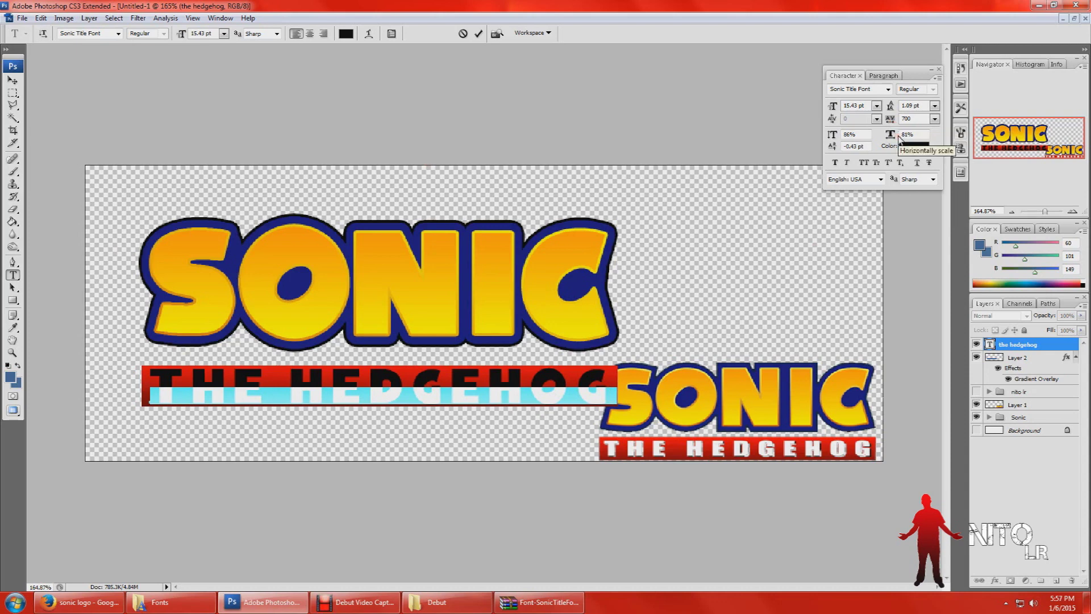
pyautogui.click(747, 96)
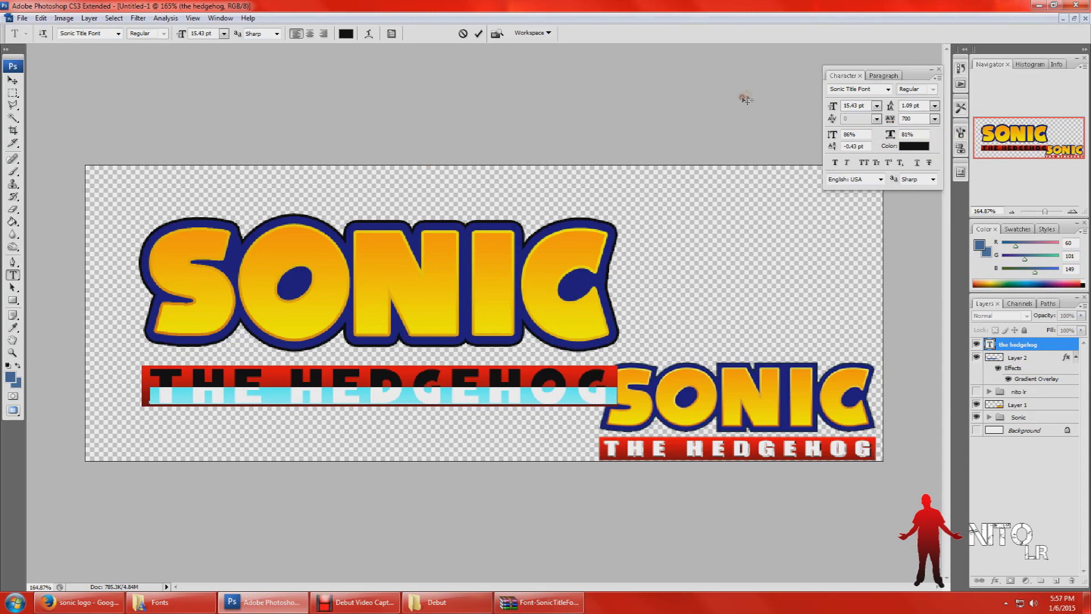
# - Commit the tracking edit and nudge the "the hedgehog" text slightly to the right inside the red bar
pyautogui.click(13, 93)
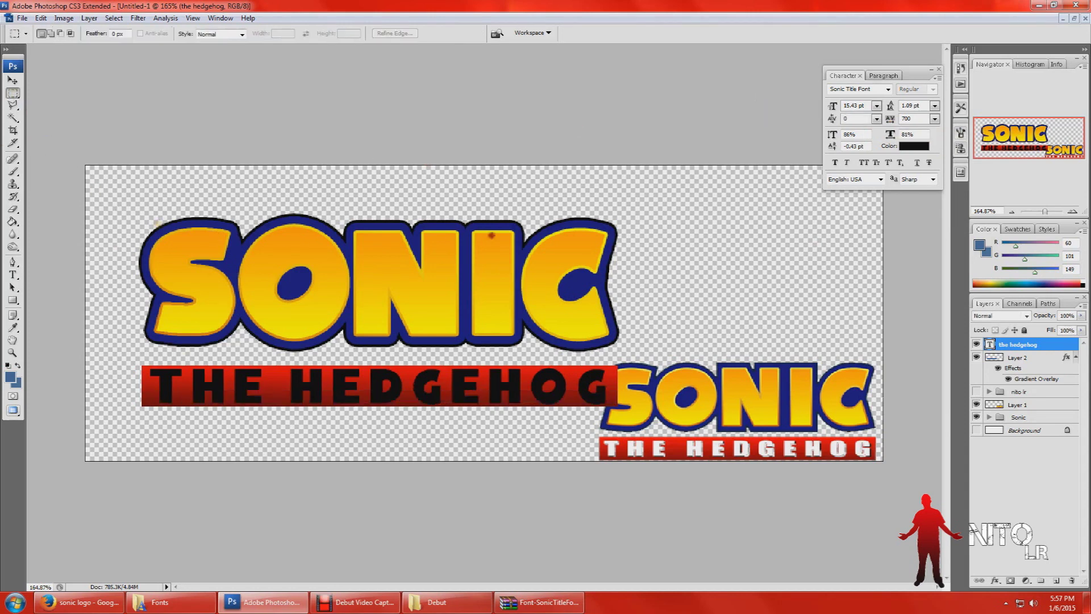
pyautogui.click(12, 80)
pyautogui.press('Right')
pyautogui.press('Right')
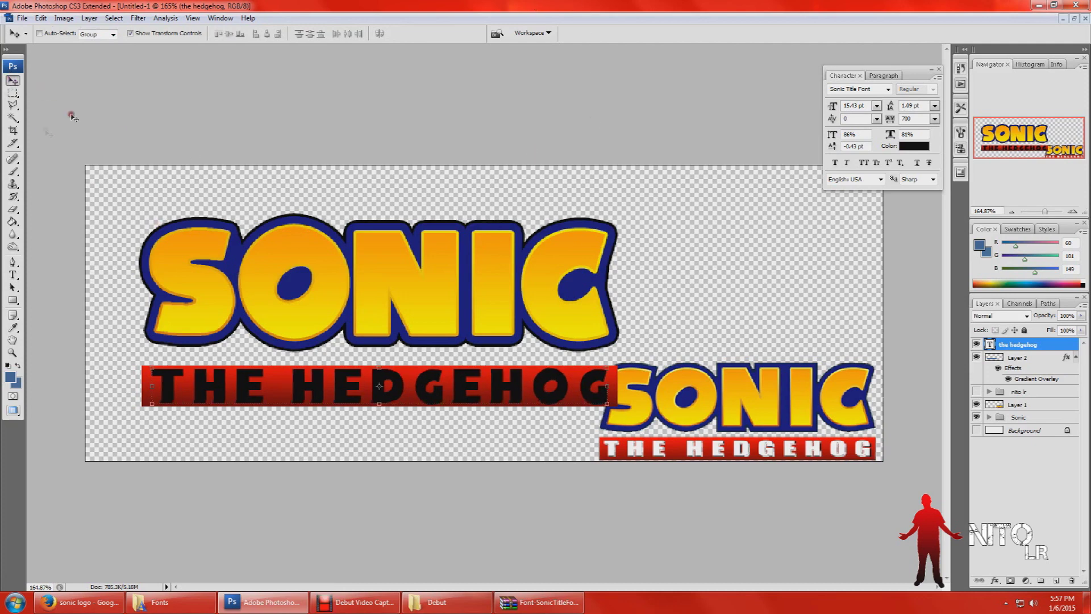
# - Apply a white (ffffff) Color Overlay to the "the hedgehog" text layer
pyautogui.rightClick(1051, 347)
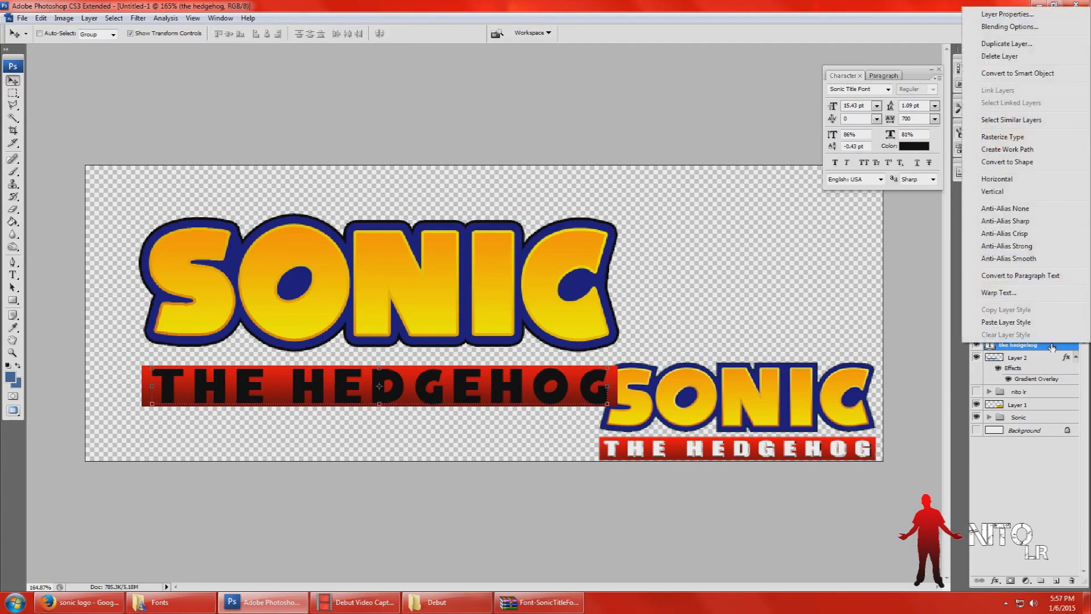
pyautogui.click(1048, 27)
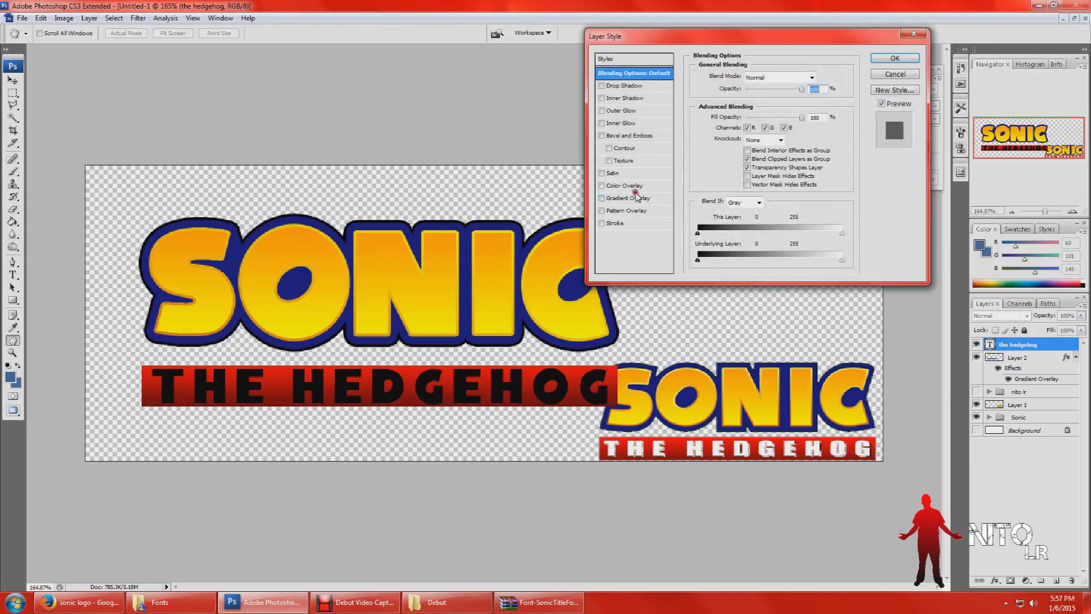
pyautogui.click(634, 187)
pyautogui.click(814, 76)
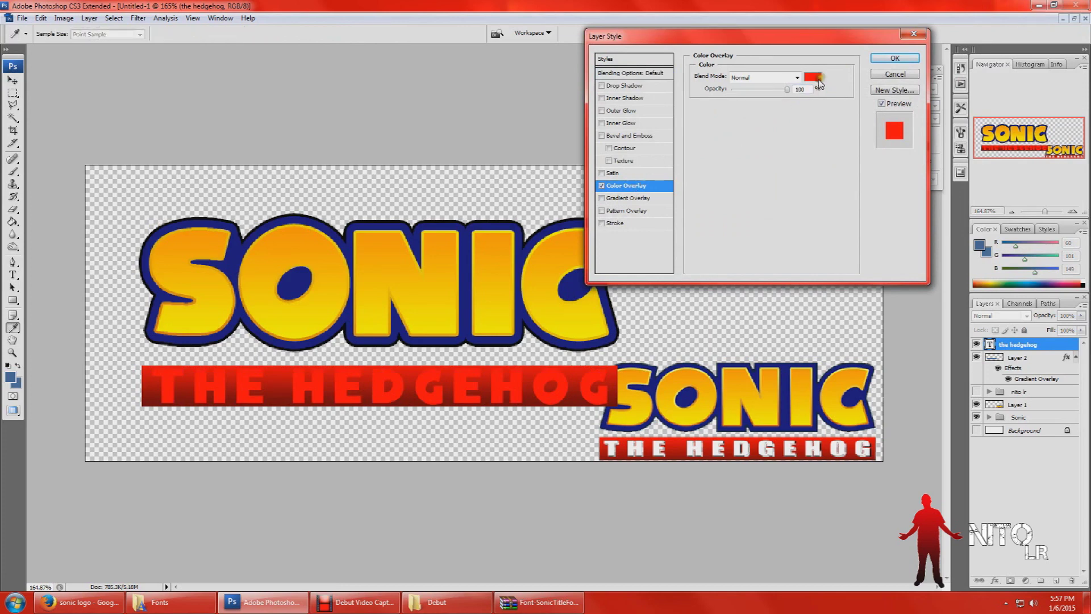
pyautogui.moveTo(415, 184); pyautogui.dragTo(291, 141)
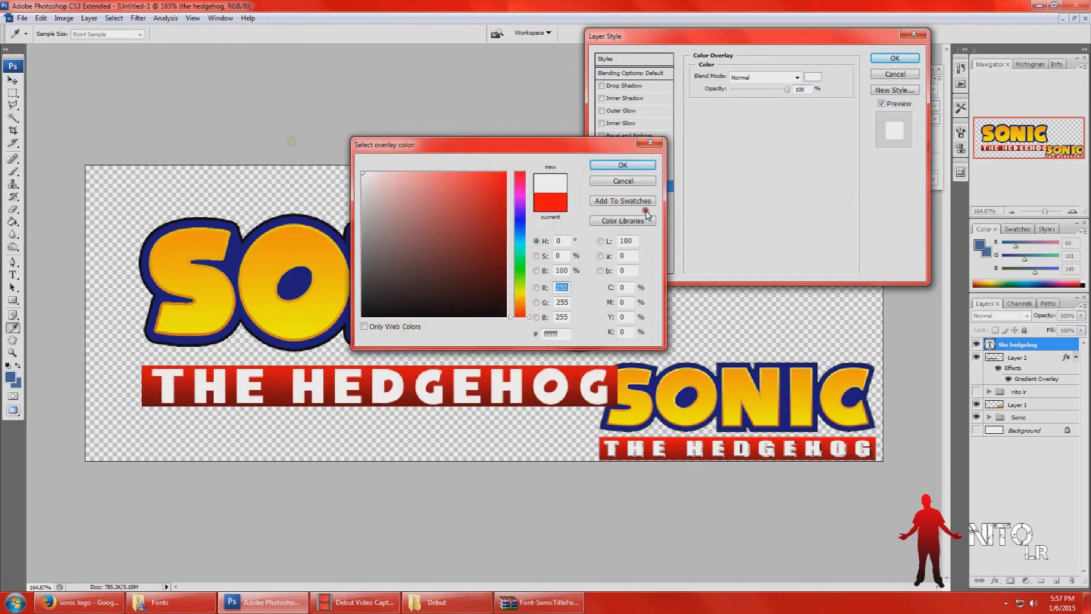
pyautogui.click(634, 165)
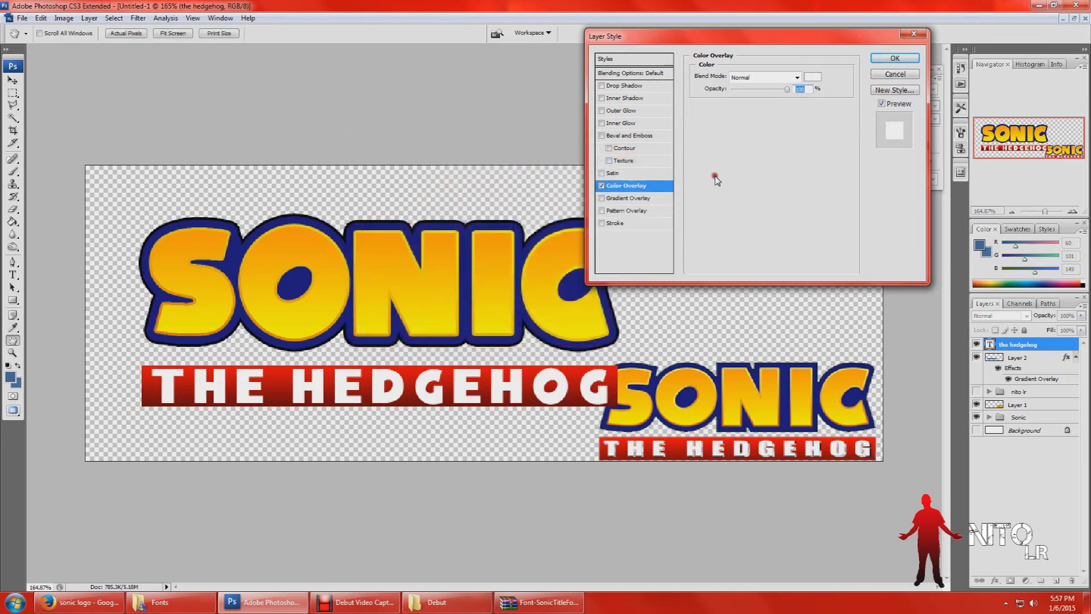
pyautogui.click(895, 58)
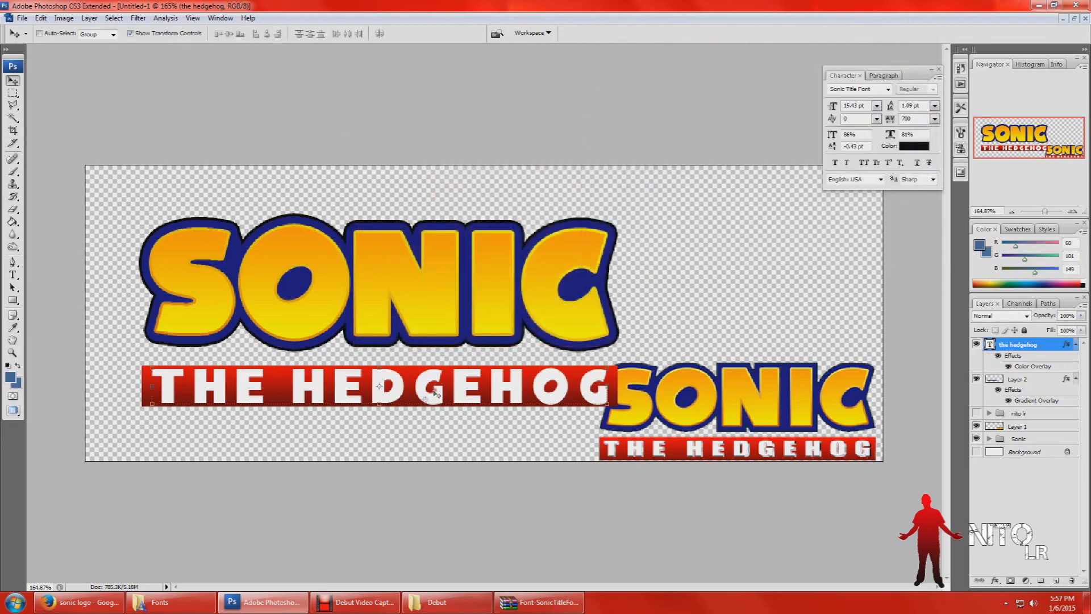
# - Scale the "the hedgehog" text to 92.2% height, nudge it down within the red bar and apply the transformation
pyautogui.click(379, 405)
pyautogui.moveTo(379, 403); pyautogui.dragTo(379, 402)
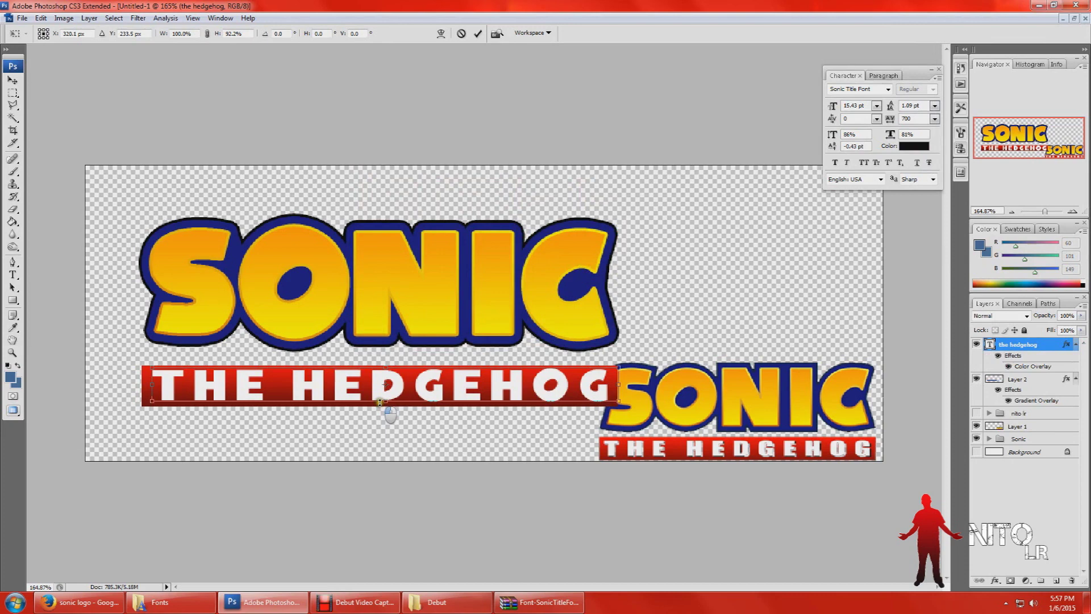
pyautogui.press('Down')
pyautogui.press('Down')
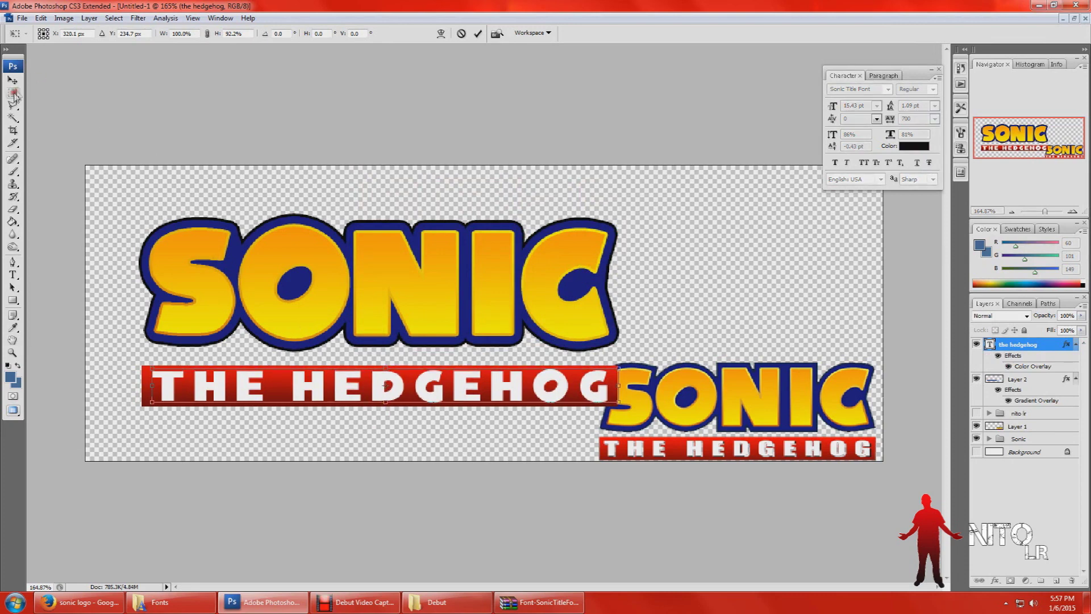
pyautogui.click(1020, 344)
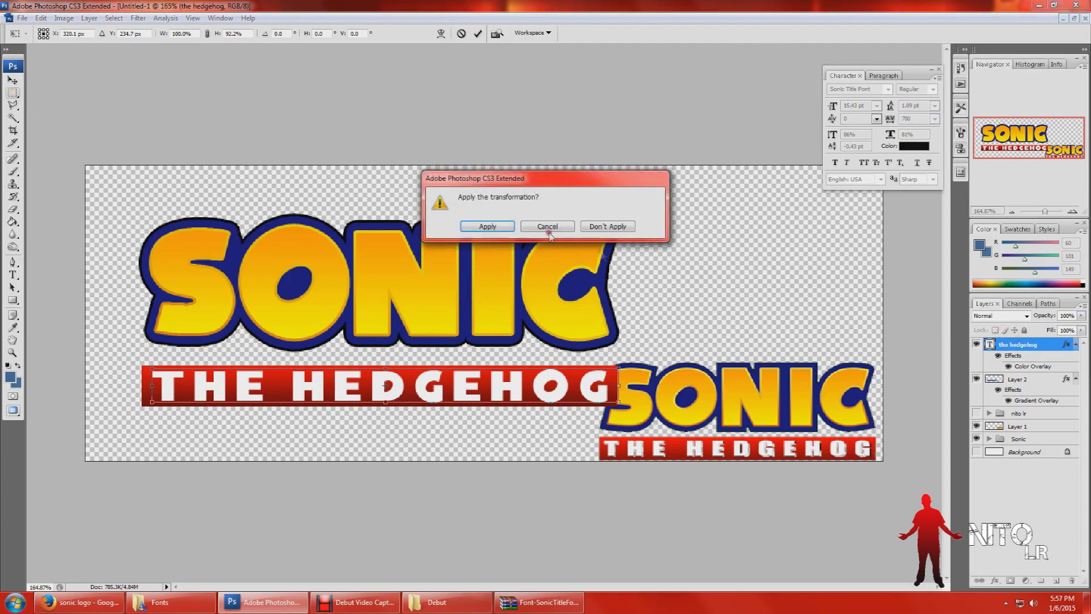
pyautogui.click(488, 226)
# - Add a drop shadow to the "the hedgehog" text layer with 100% opacity and a size of 0 px
pyautogui.rightClick(1017, 344)
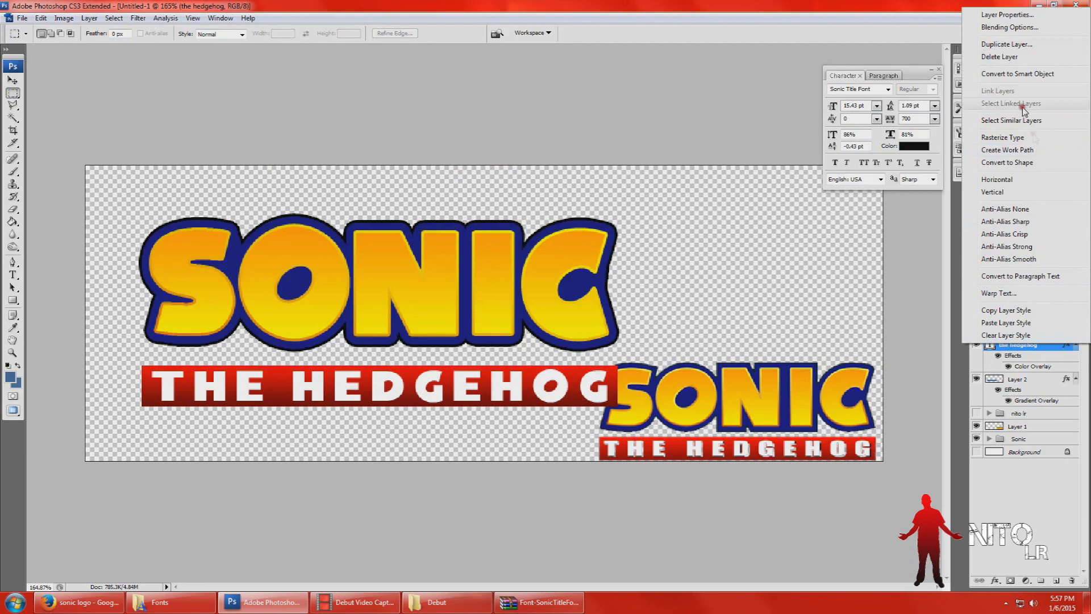
pyautogui.click(1010, 27)
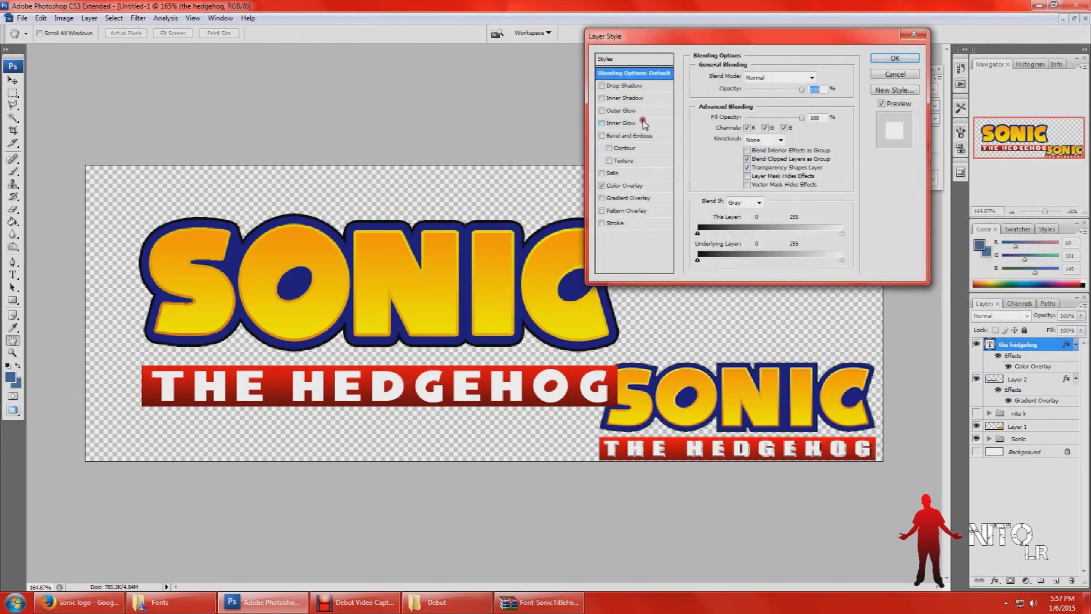
pyautogui.click(615, 87)
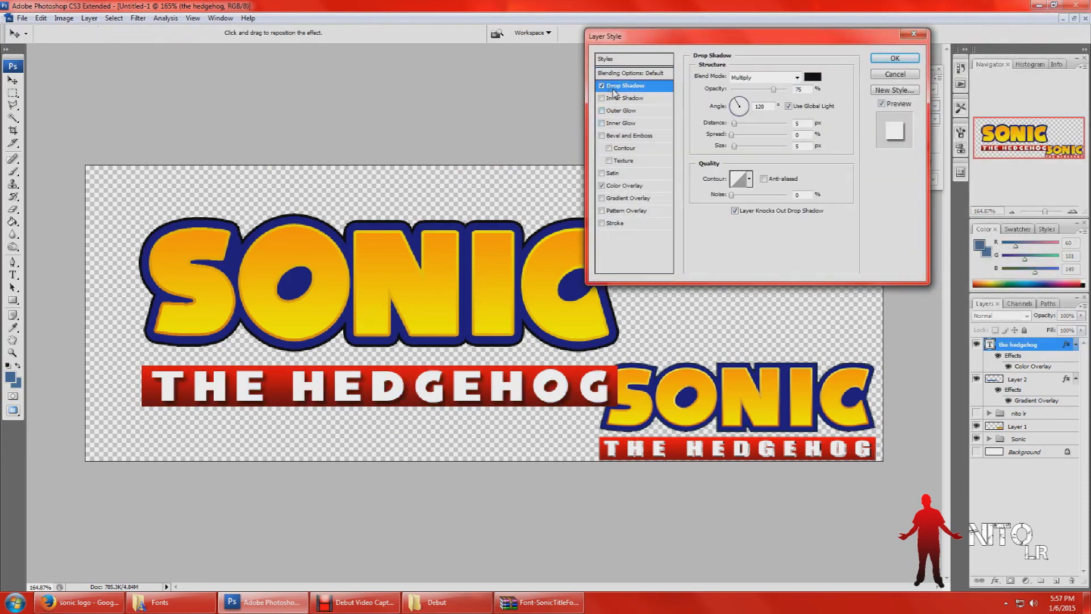
pyautogui.moveTo(775, 89); pyautogui.dragTo(807, 99)
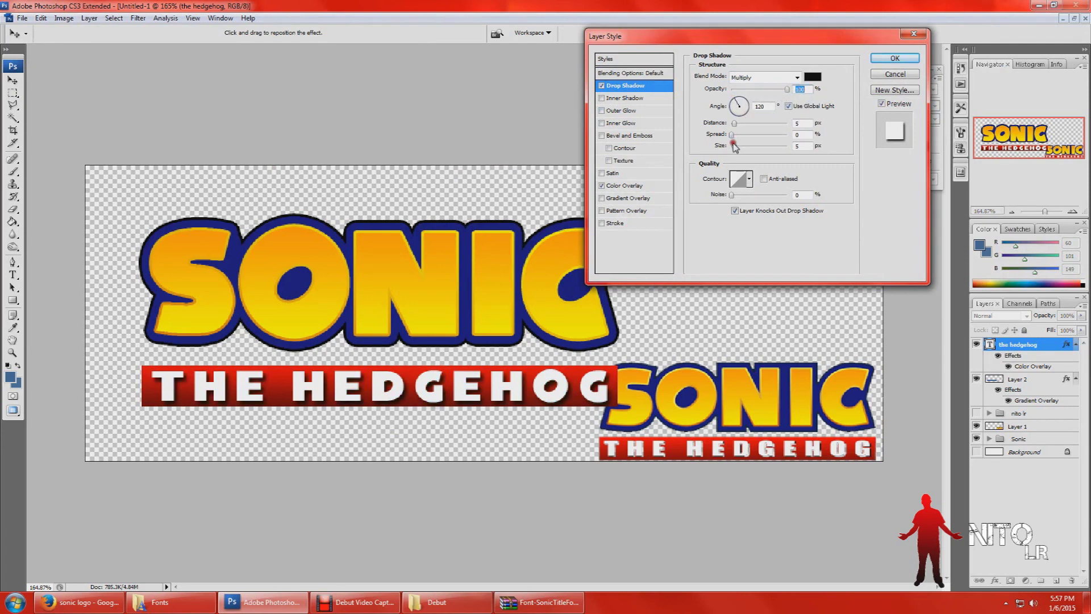
pyautogui.moveTo(733, 147); pyautogui.dragTo(730, 147)
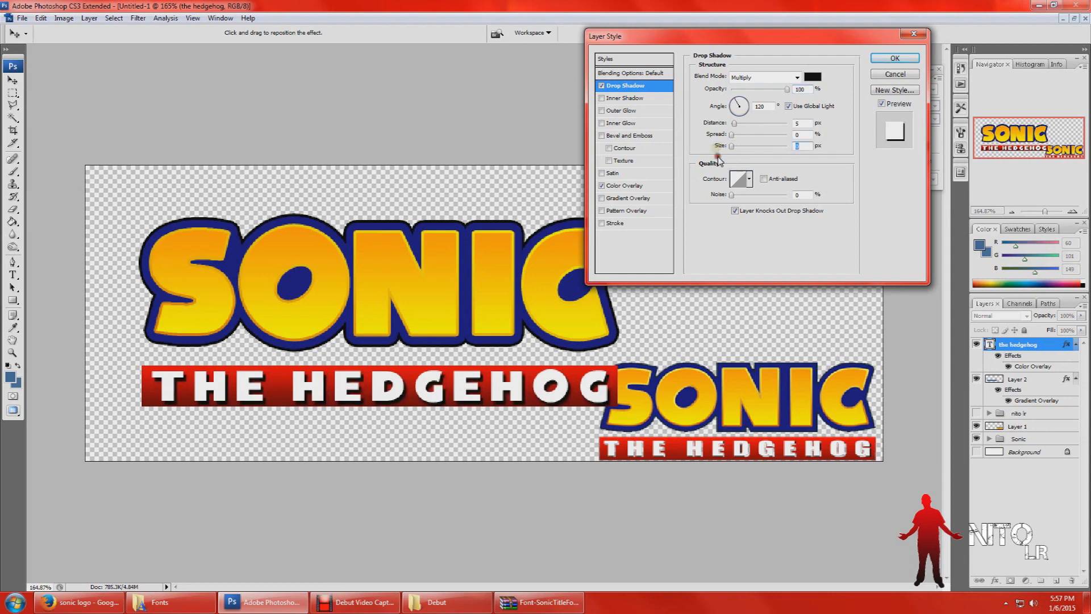
pyautogui.moveTo(734, 151)
pyautogui.mouseDown()
pyautogui.moveTo(744, 164)
pyautogui.moveTo(729, 162)
pyautogui.mouseUp()
# - Set the drop shadow's distance to 4 px after trying larger offsets
pyautogui.moveTo(734, 124)
pyautogui.mouseDown()
pyautogui.moveTo(770, 128)
pyautogui.moveTo(746, 129)
pyautogui.mouseUp()
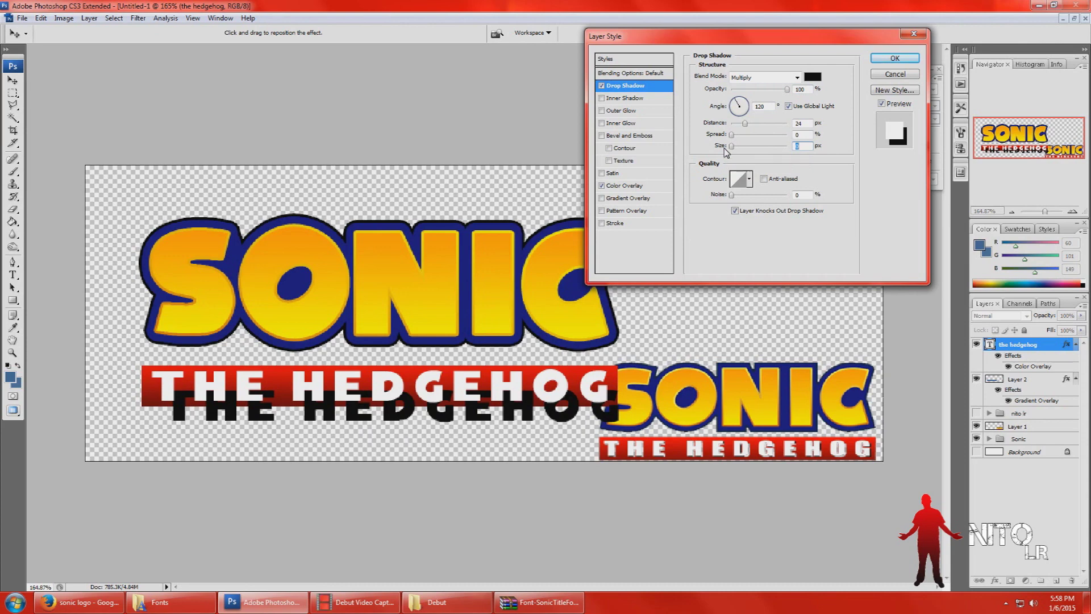
pyautogui.moveTo(745, 123); pyautogui.dragTo(738, 124)
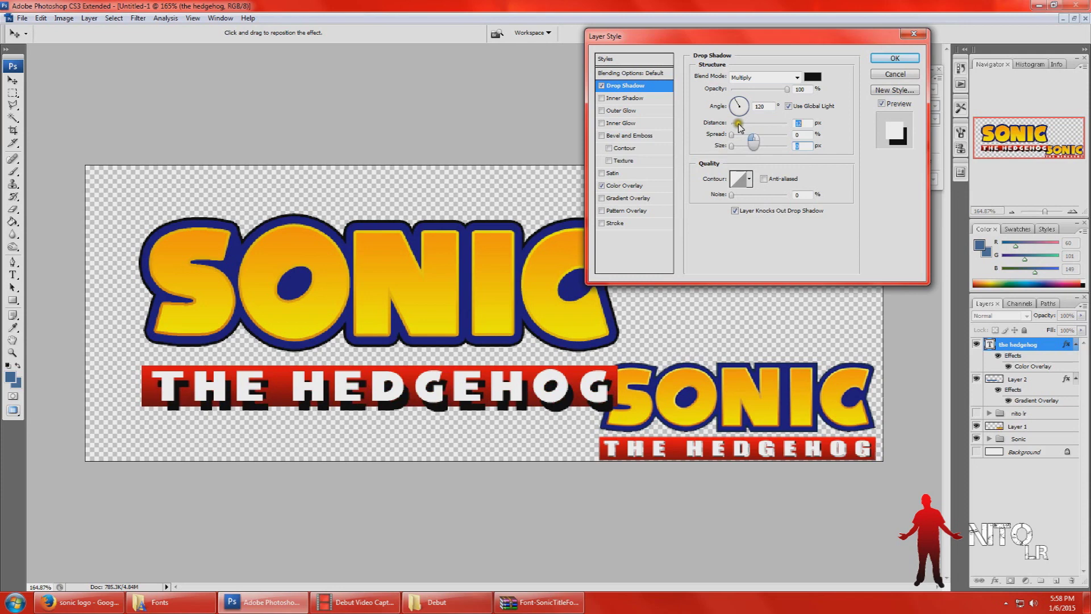
pyautogui.moveTo(738, 124); pyautogui.dragTo(735, 127)
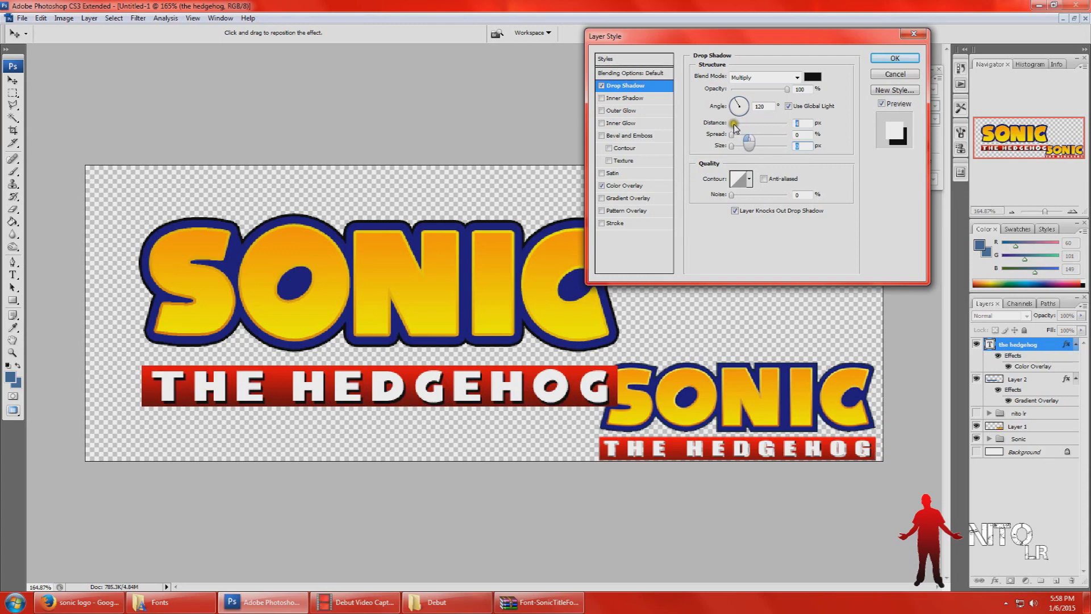
# - Turn off Use Global Light for the drop shadow, rotate its angle, and compare it with the reference logo in Firefox
pyautogui.click(789, 105)
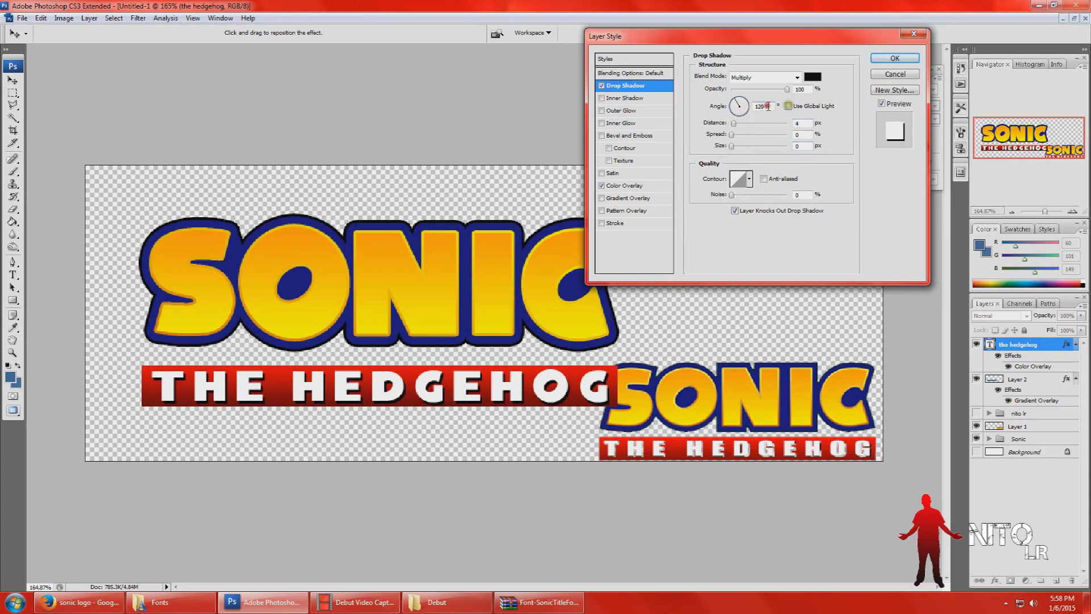
pyautogui.click(739, 106)
pyautogui.click(739, 106)
pyautogui.click(737, 106)
pyautogui.moveTo(740, 112); pyautogui.dragTo(735, 103)
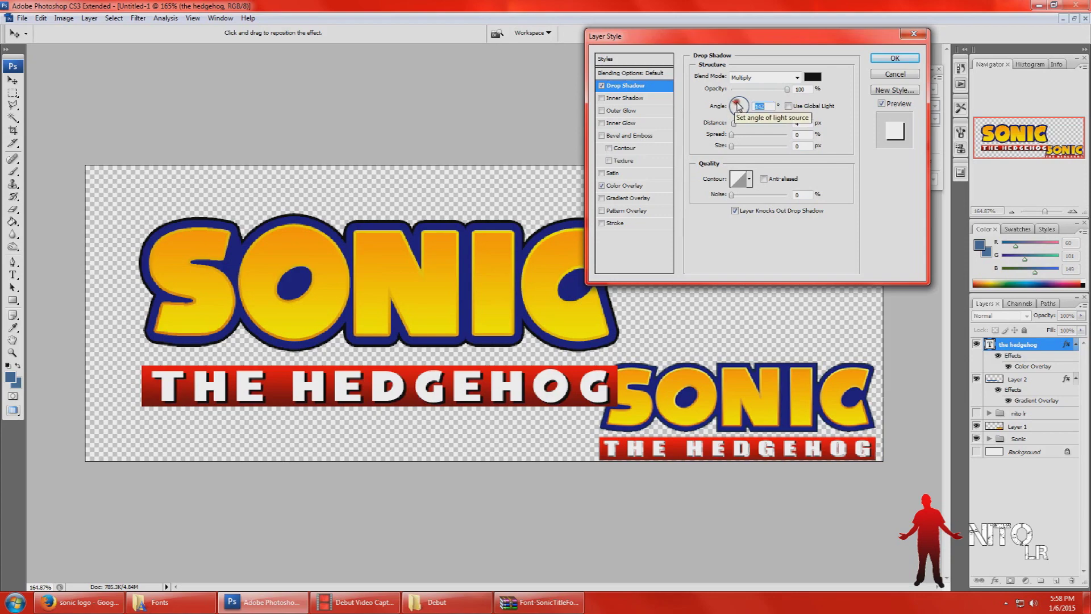
pyautogui.click(80, 603)
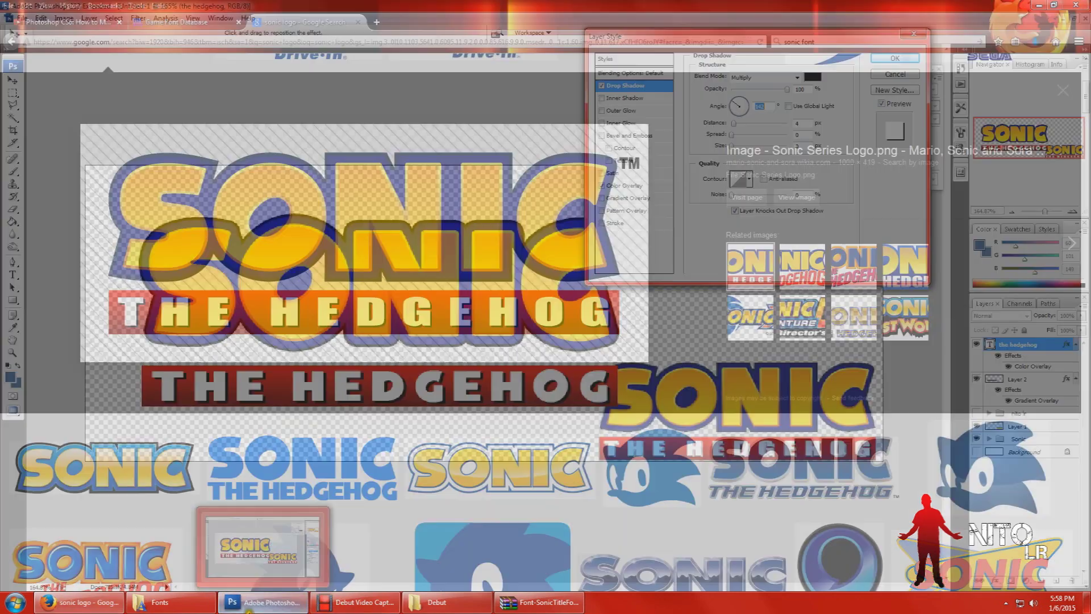
pyautogui.click(264, 602)
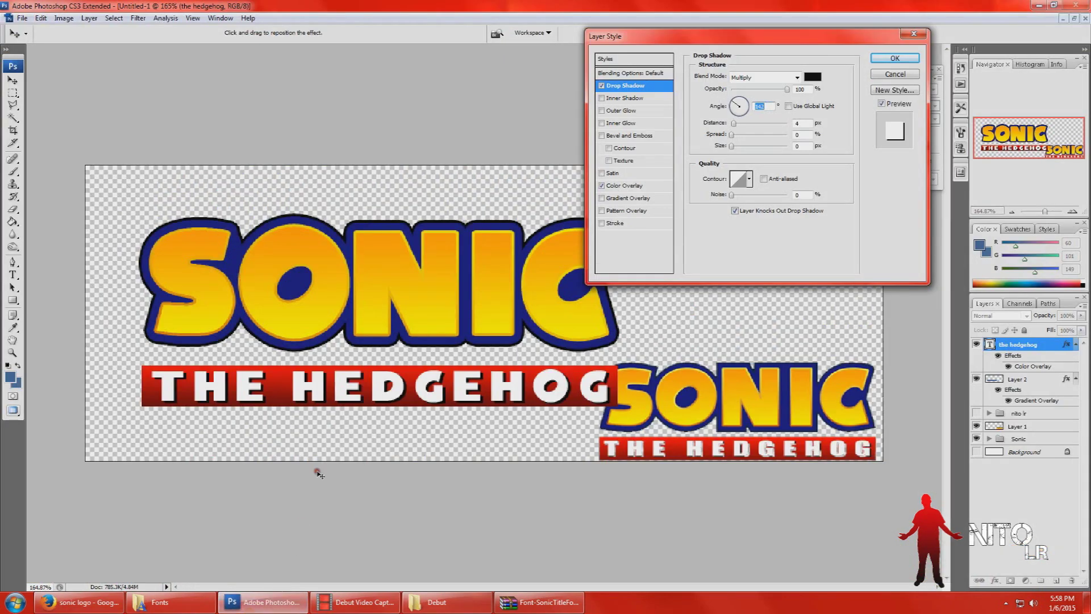
# - Try a horizontal shadow angle, check the reference logo in Firefox again, and set the drop shadow's angle to 146°
pyautogui.click(735, 107)
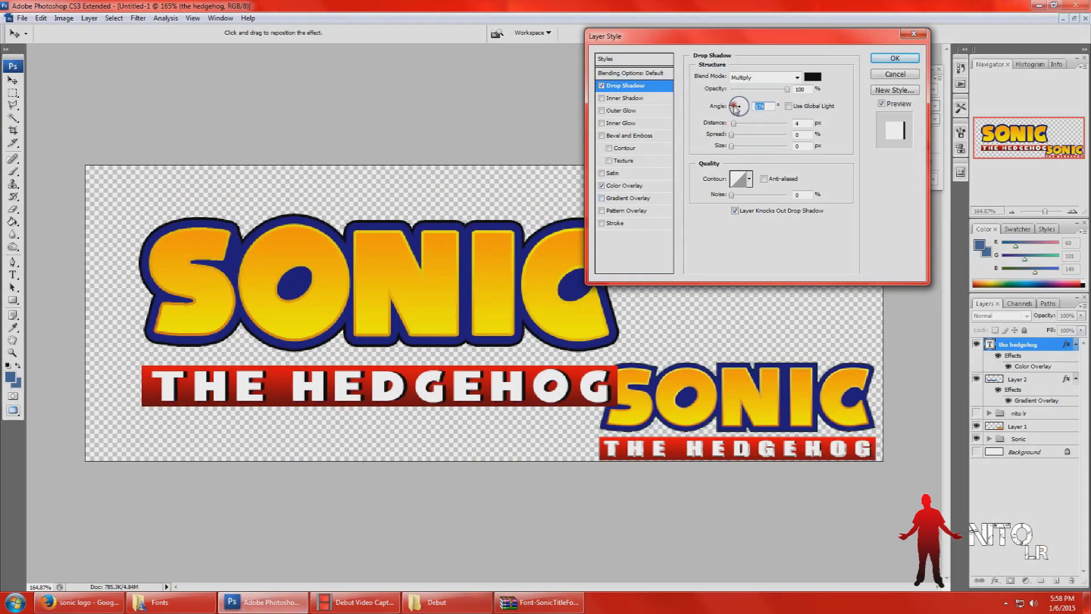
pyautogui.click(733, 108)
pyautogui.click(86, 603)
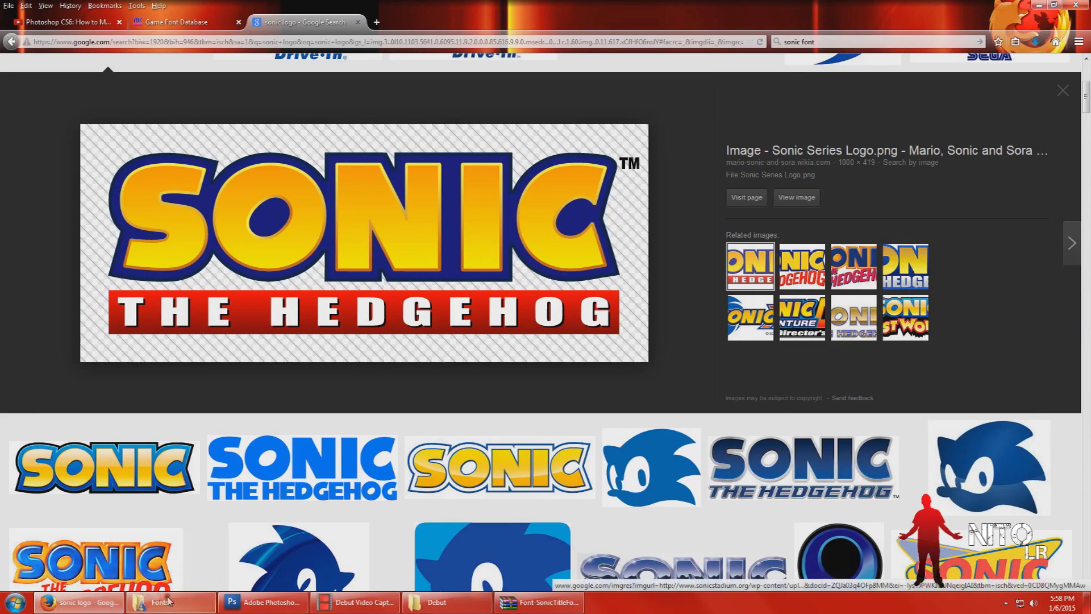
pyautogui.click(256, 602)
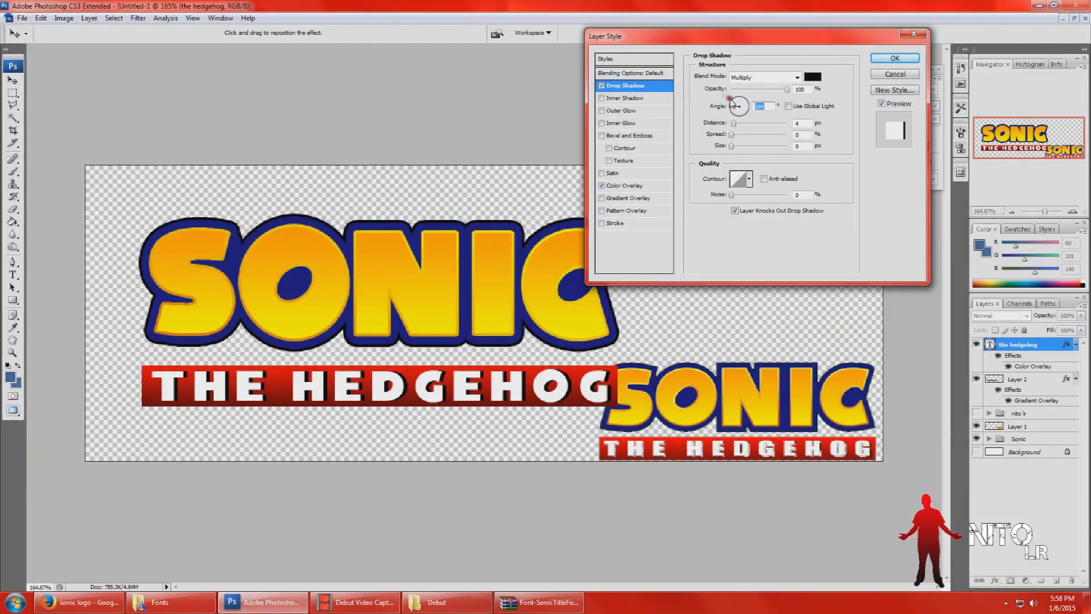
pyautogui.moveTo(737, 107); pyautogui.dragTo(737, 108)
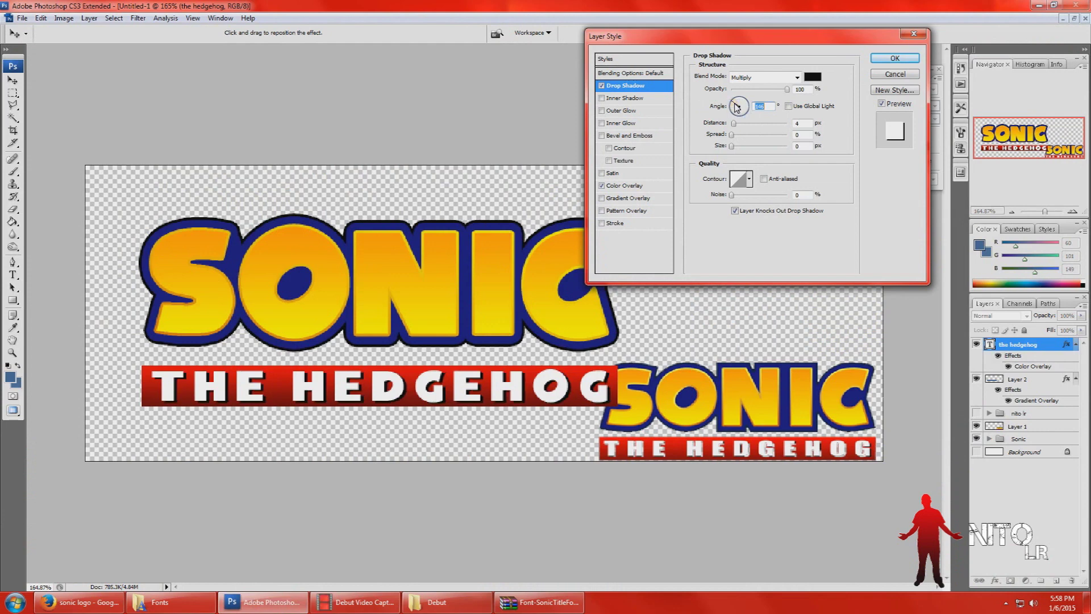
pyautogui.click(784, 105)
# - Set the drop shadow's blend mode to Normal
pyautogui.click(796, 78)
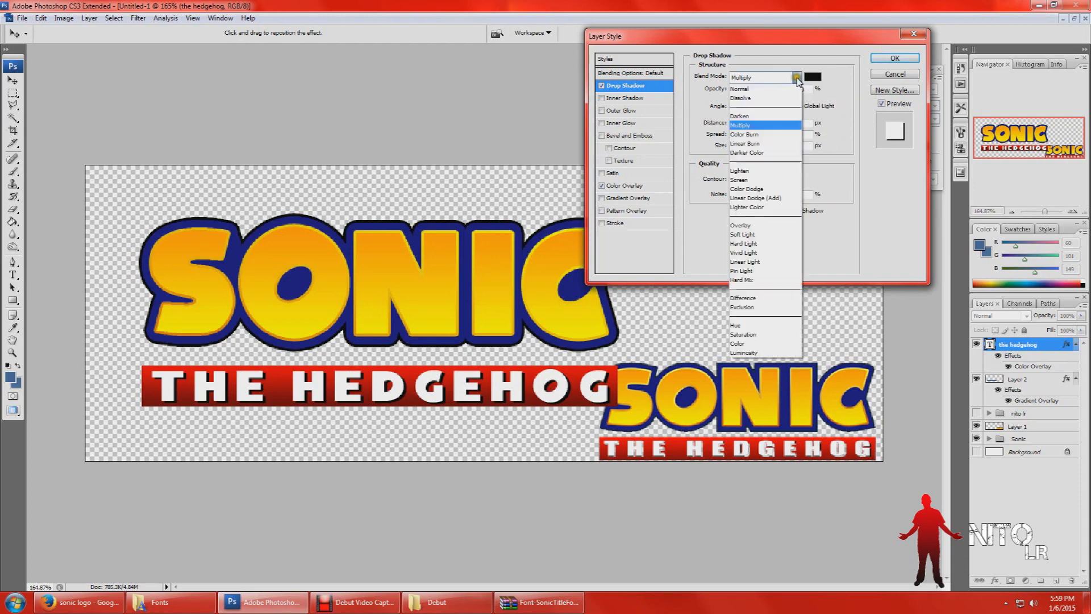
pyautogui.click(755, 89)
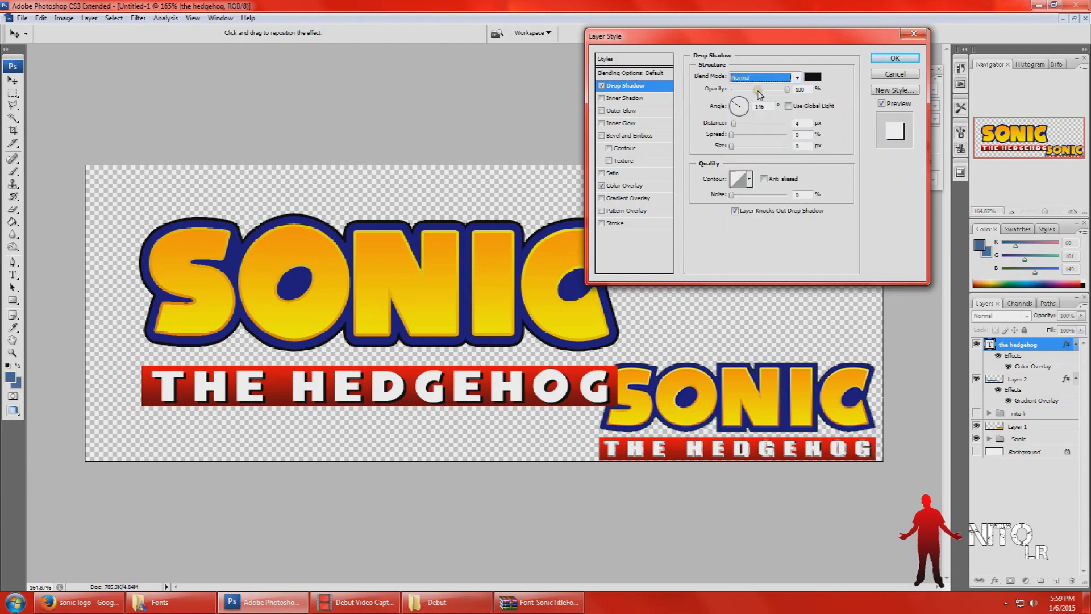
pyautogui.click(841, 87)
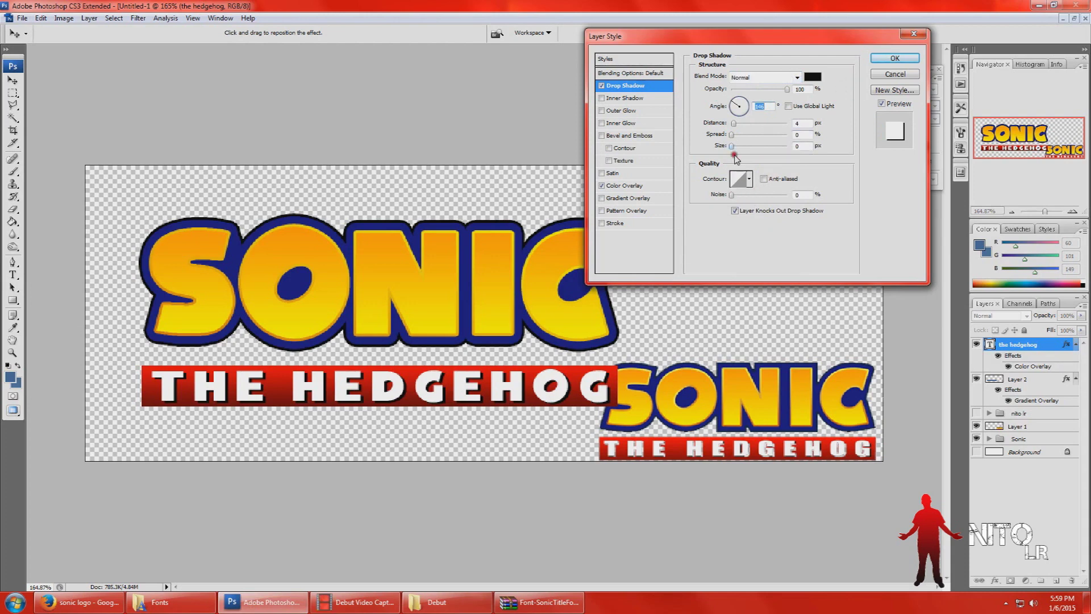